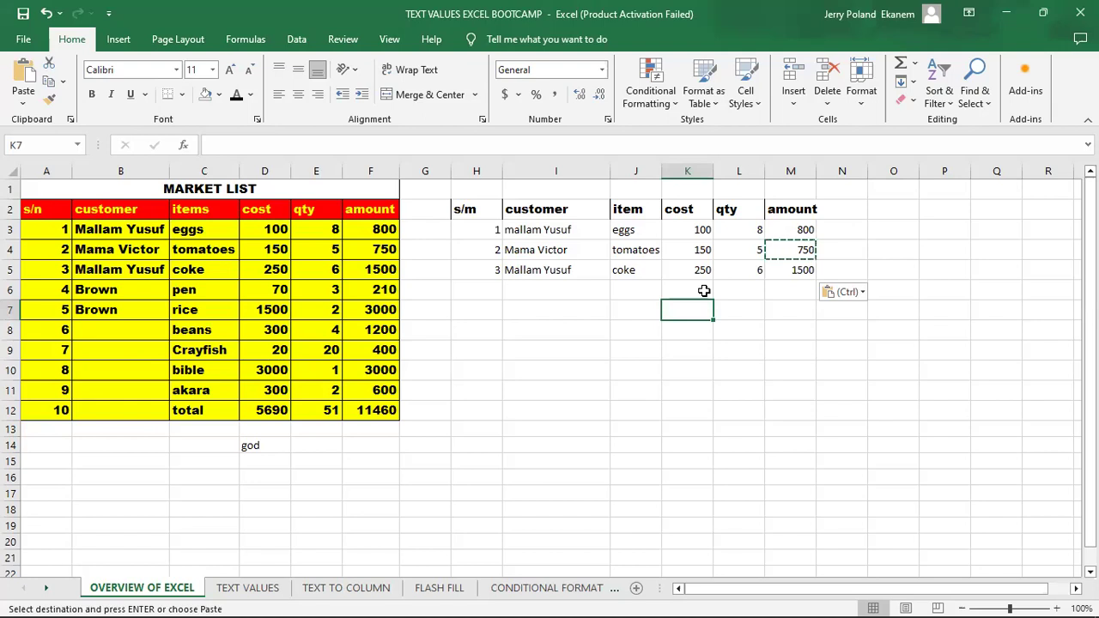
# - Clear the amount formulas in cells M3 to M5 of the second table
pyautogui.click(799, 232)
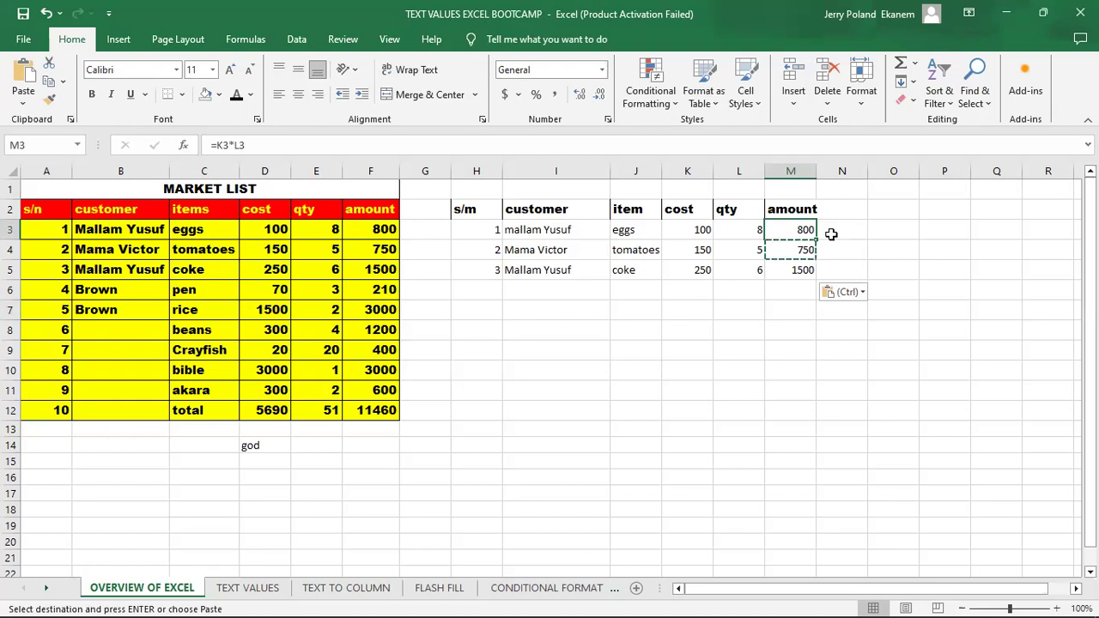
pyautogui.doubleClick(784, 229)
pyautogui.press('Return')
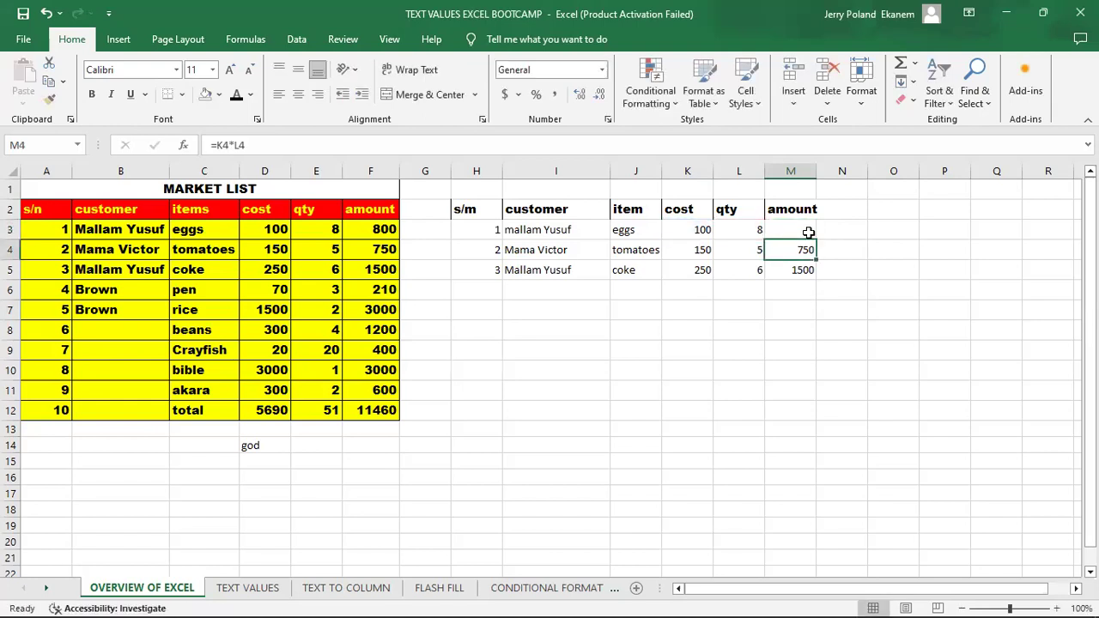
pyautogui.press('BackSpace')
pyautogui.press('Return')
pyautogui.press('Return')
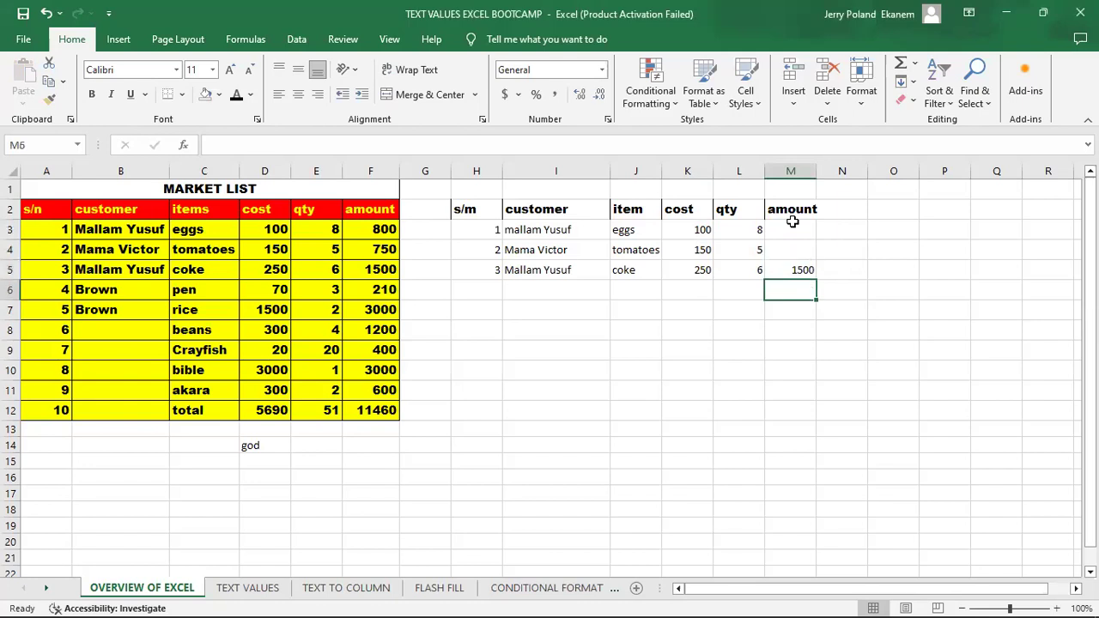
pyautogui.press('Up')
pyautogui.press('BackSpace')
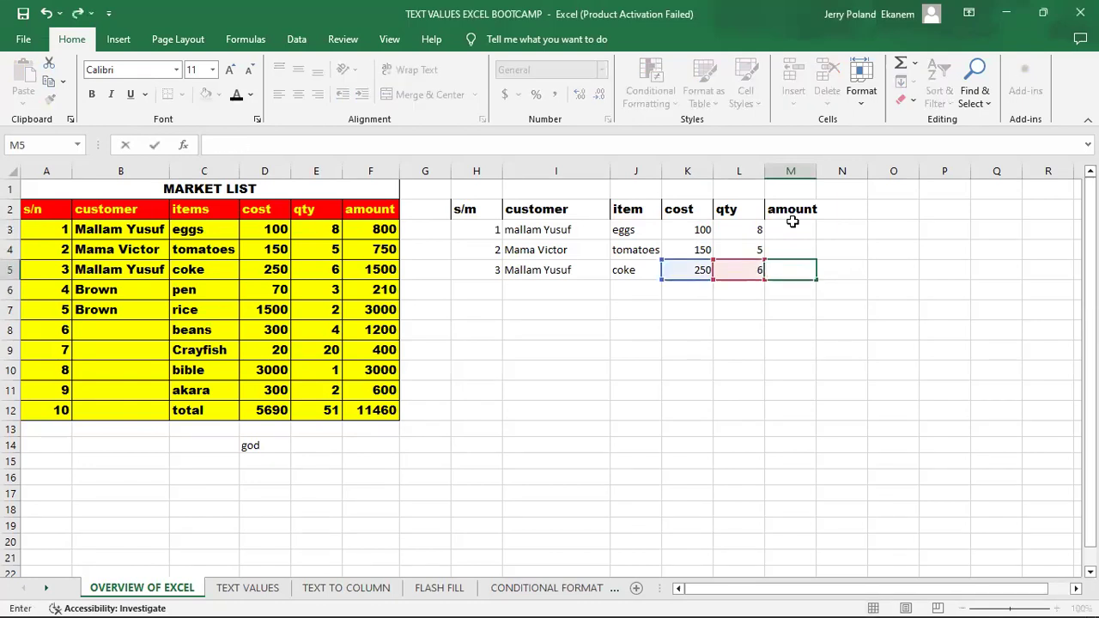
pyautogui.press('Return')
# - Enter the formula =K3*L3 in cell M3 to multiply the eggs' cost by their quantity
pyautogui.click(786, 231)
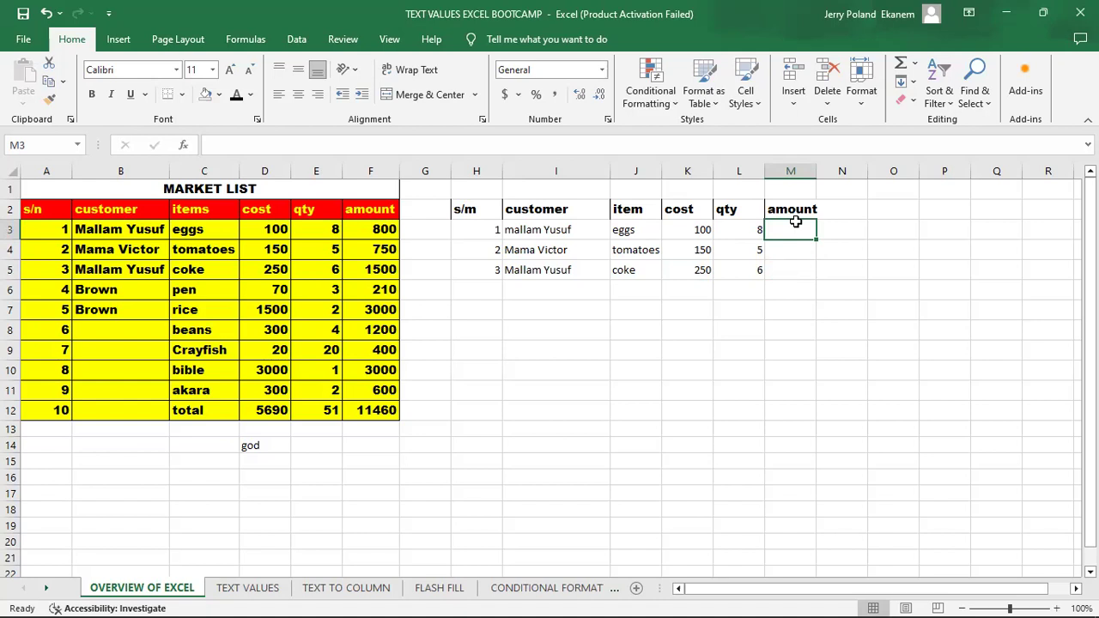
pyautogui.write('=')
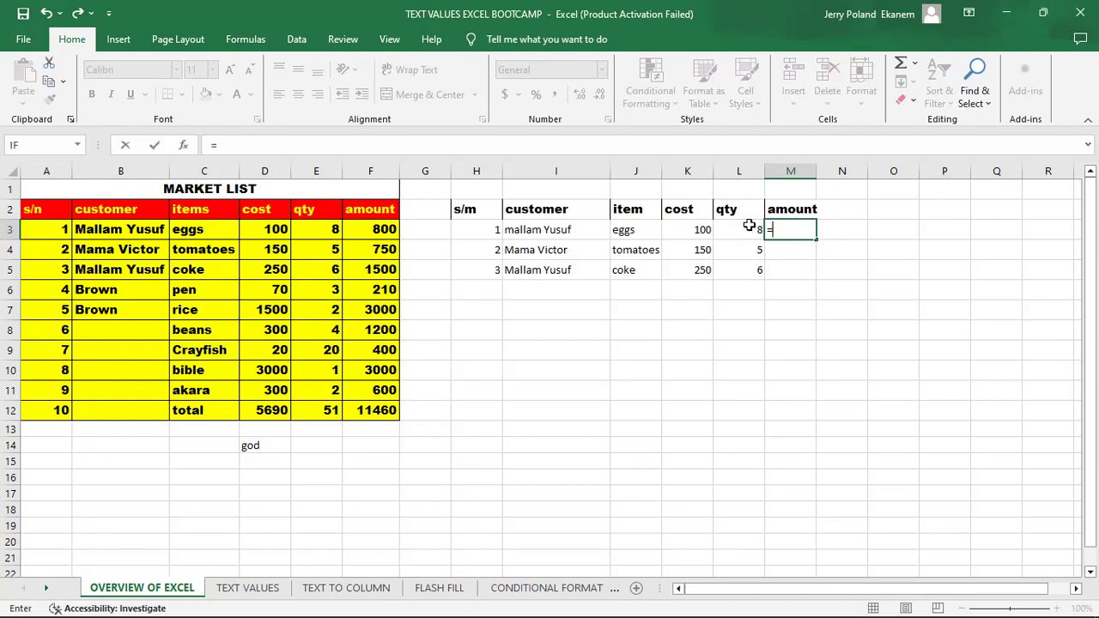
pyautogui.click(684, 229)
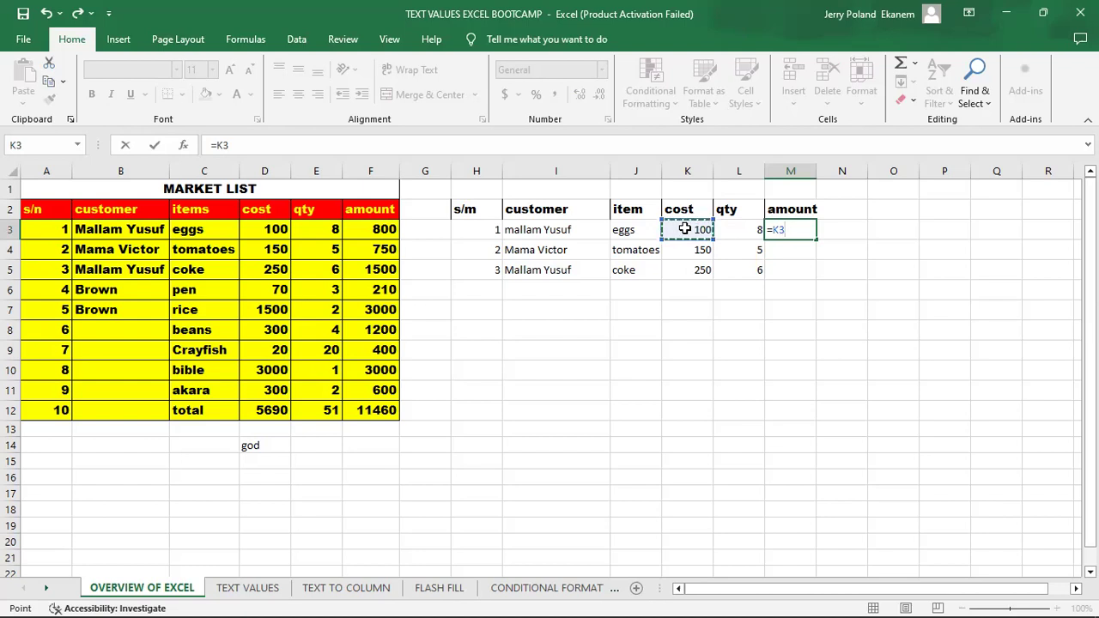
pyautogui.write('*')
pyautogui.click(738, 229)
pyautogui.press('Return')
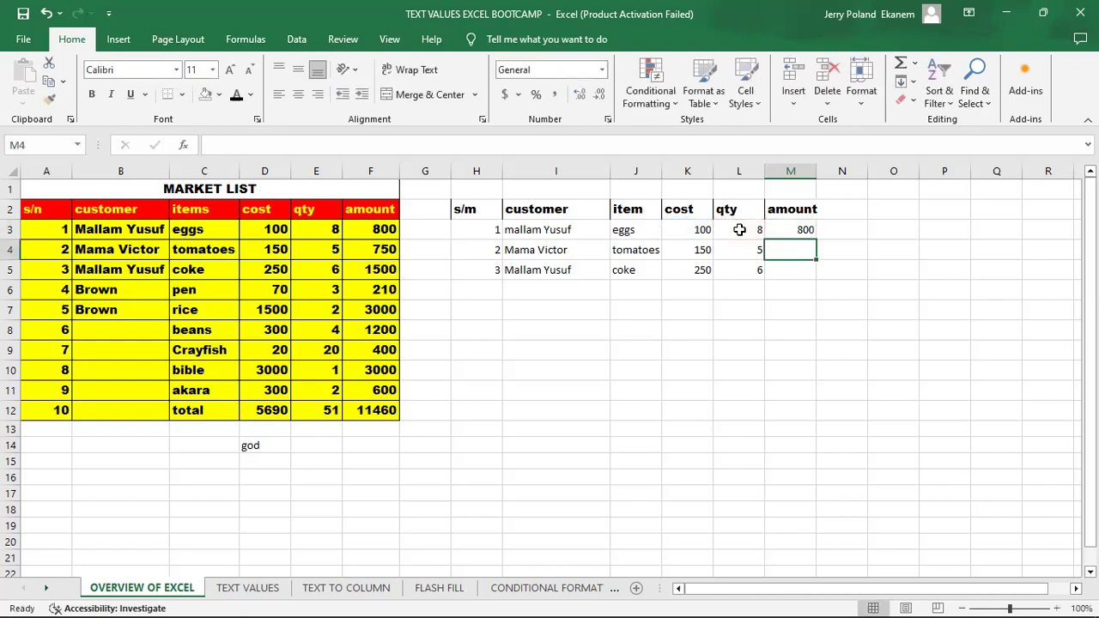
# - Fill the amount formula from M3 down to M4 and compare the two cells
pyautogui.click(798, 227)
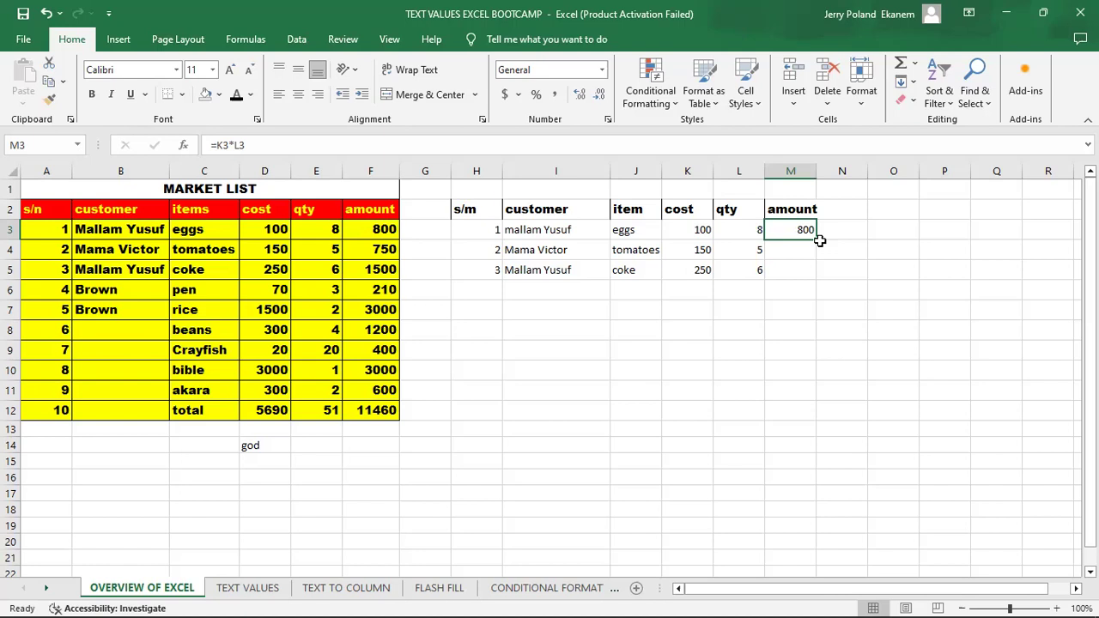
pyautogui.moveTo(816, 241); pyautogui.dragTo(815, 256)
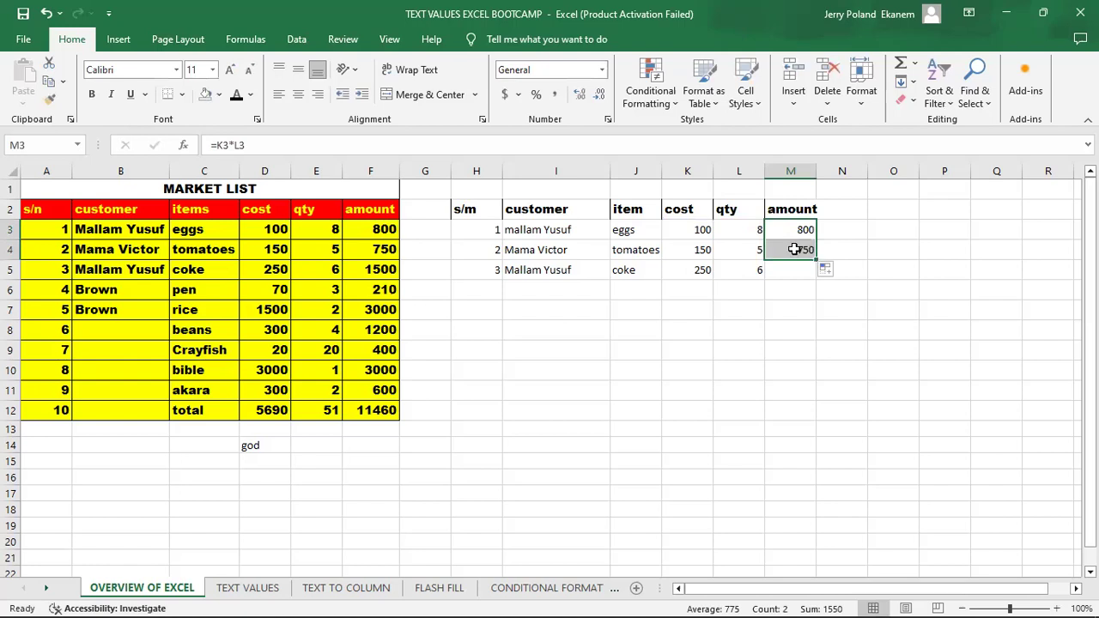
pyautogui.click(796, 249)
pyautogui.click(798, 229)
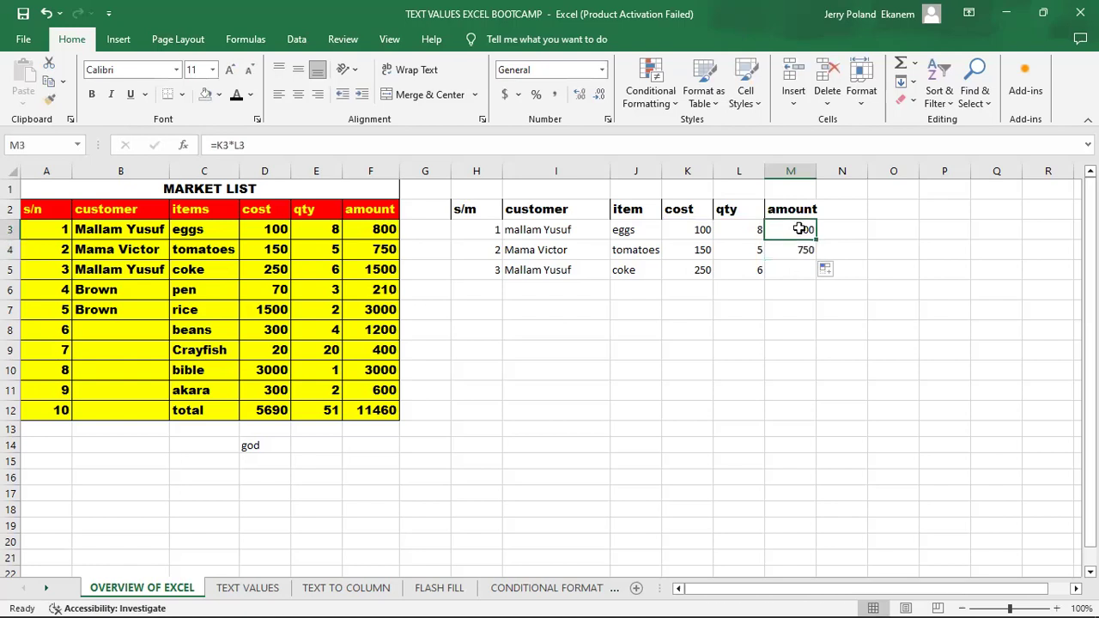
# - Copy the amount formula from M4 and paste it into M5 for the coke row
pyautogui.click(802, 249)
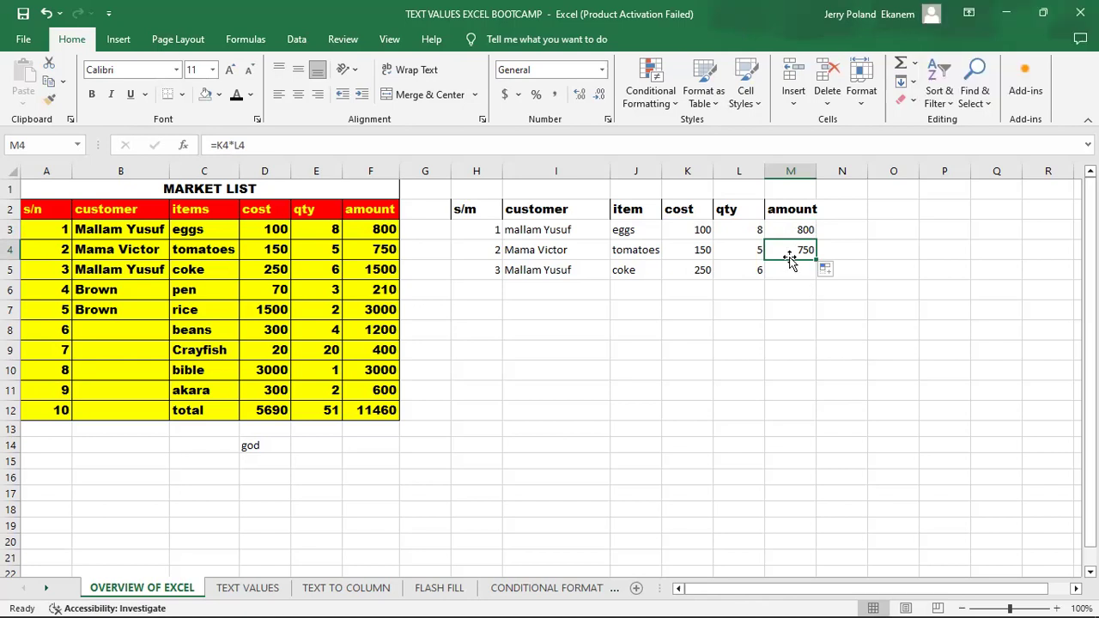
pyautogui.hotkey('ctrl', 'c')
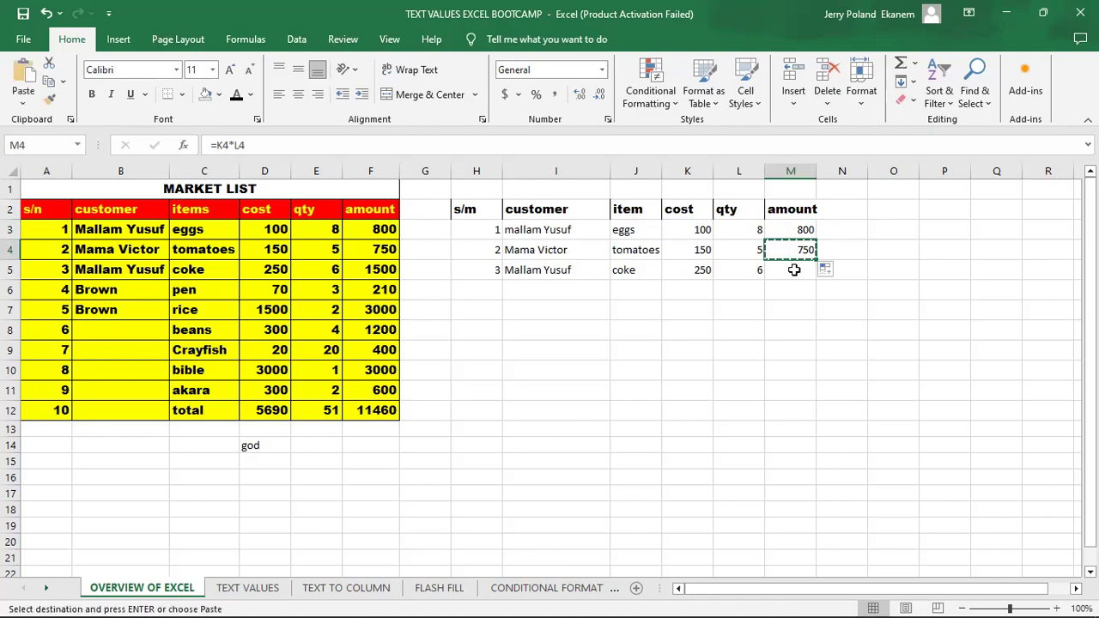
pyautogui.click(795, 271)
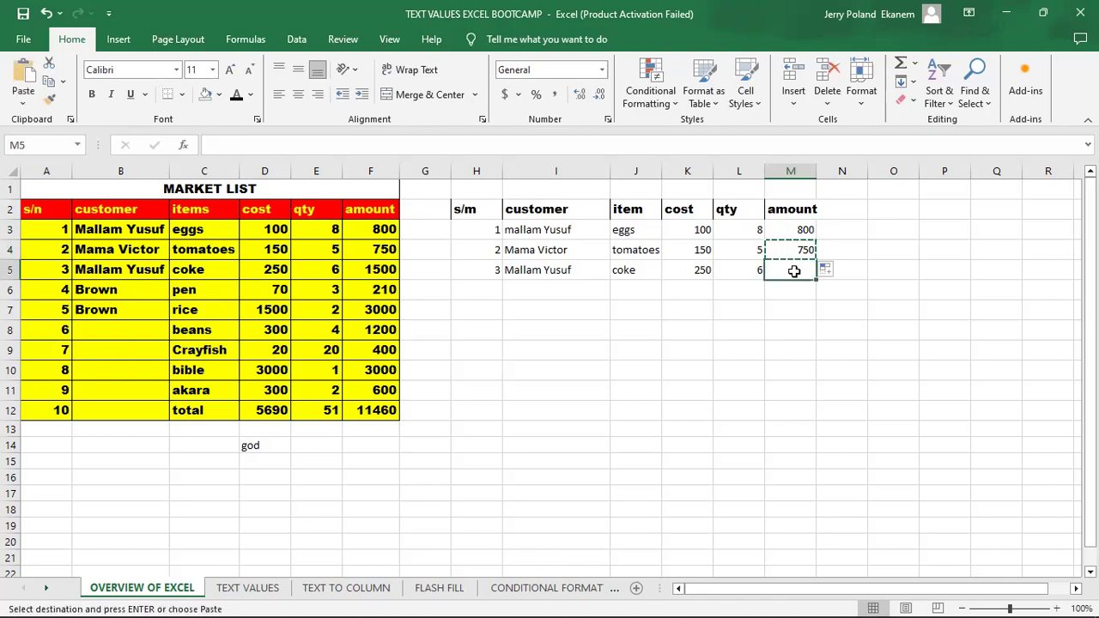
pyautogui.hotkey('ctrl', 'v')
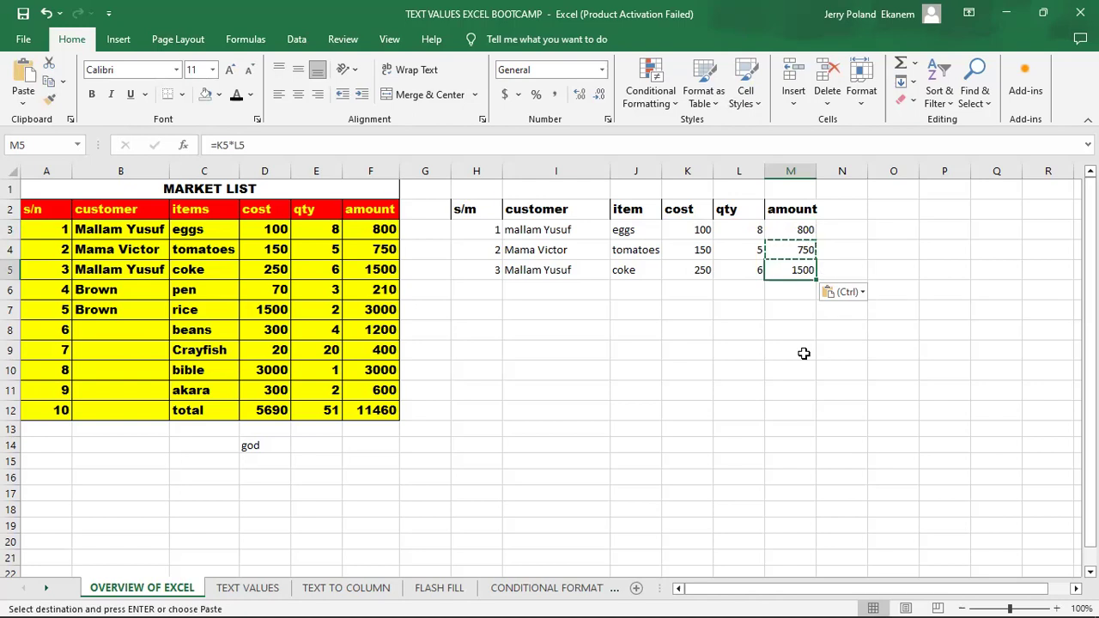
pyautogui.press('Escape')
pyautogui.click(795, 296)
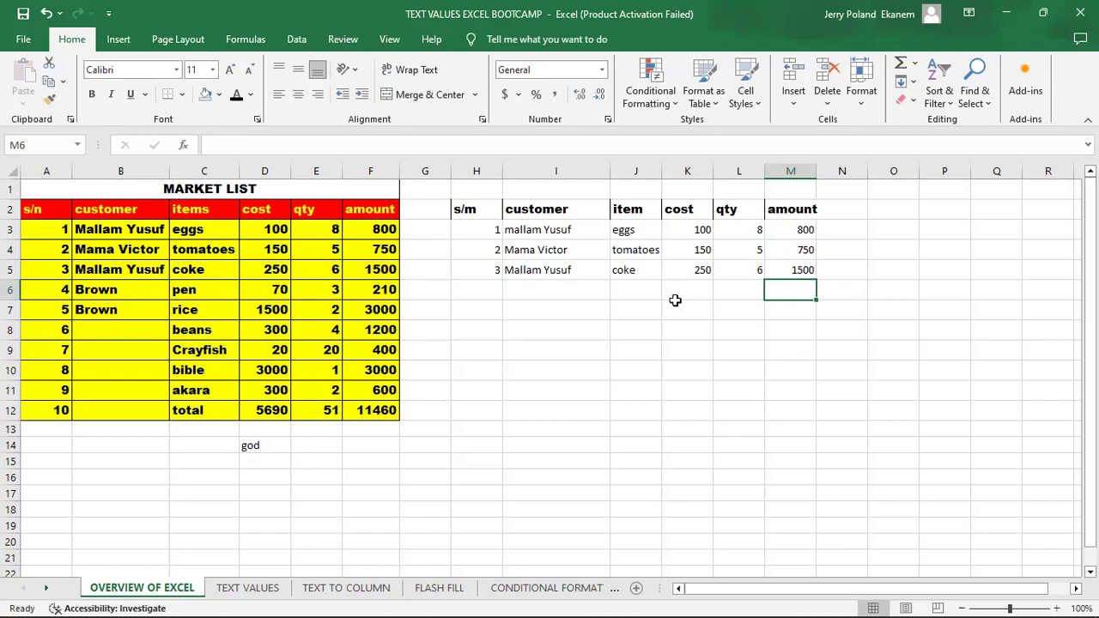
# - Add record 4 in row 6 with the customer's name from the market list, item Pen, cost 70 and quantity 3
pyautogui.click(489, 288)
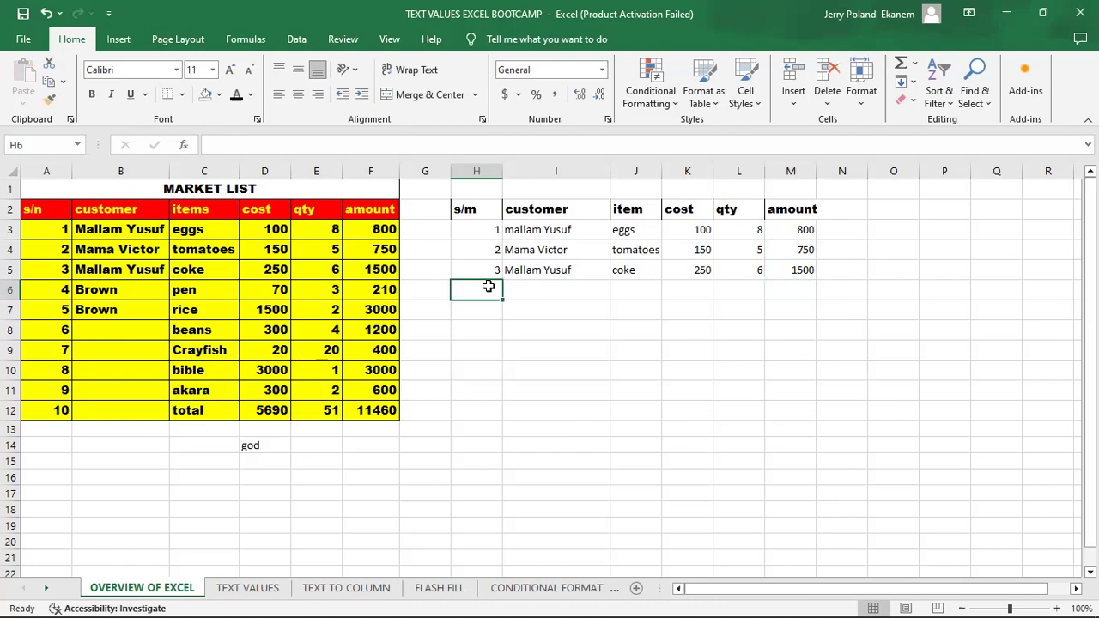
pyautogui.write('4')
pyautogui.press('Tab')
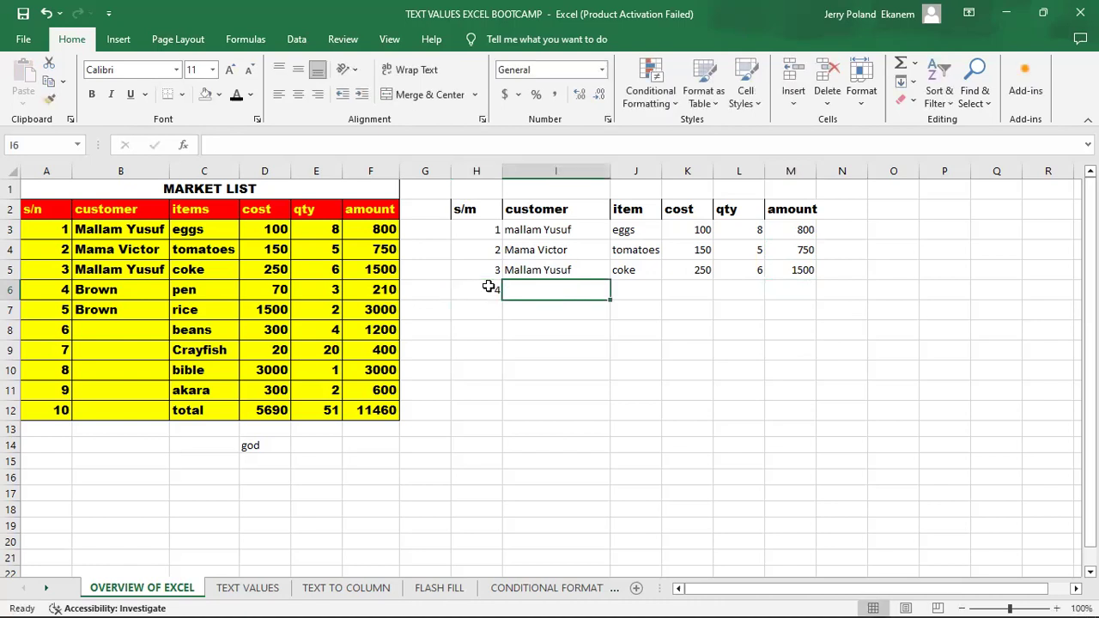
pyautogui.write('Brown')
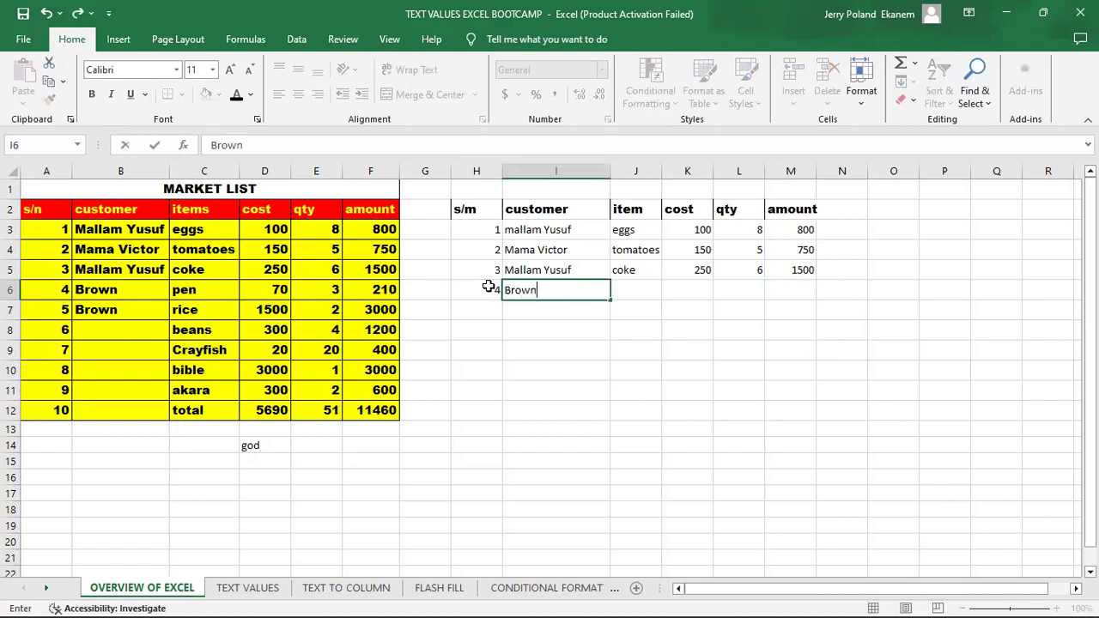
pyautogui.press('Tab')
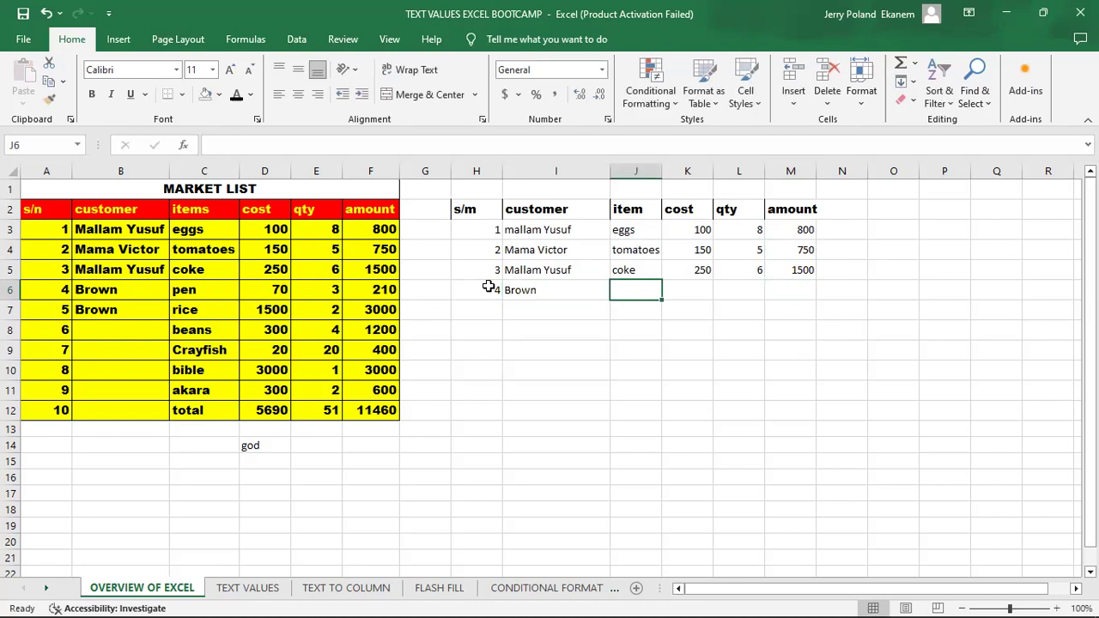
pyautogui.write('Pen')
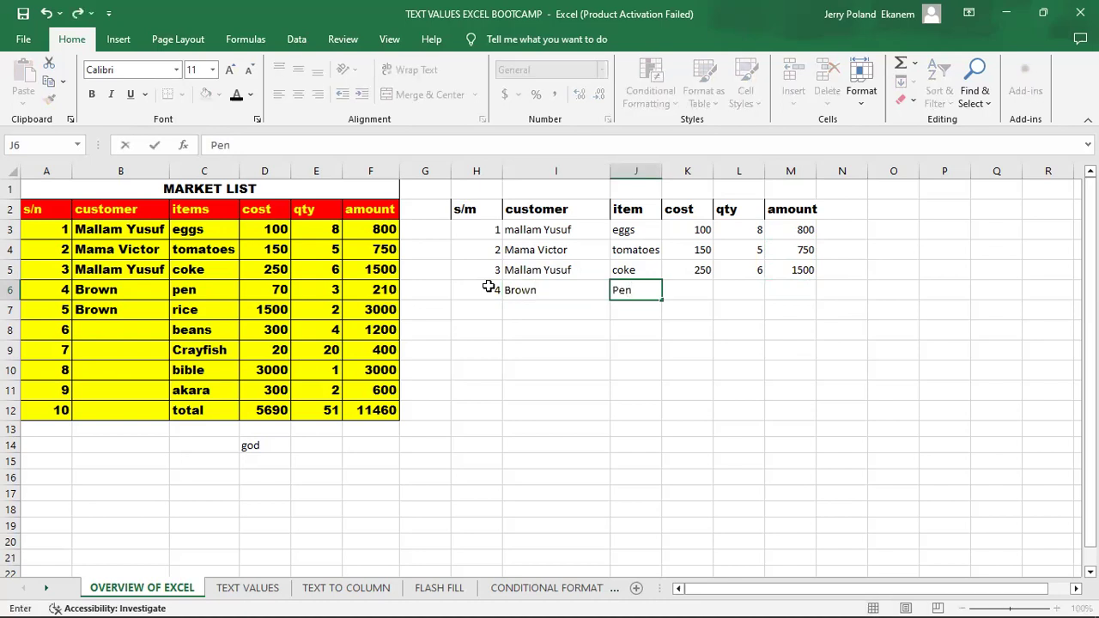
pyautogui.press('Tab')
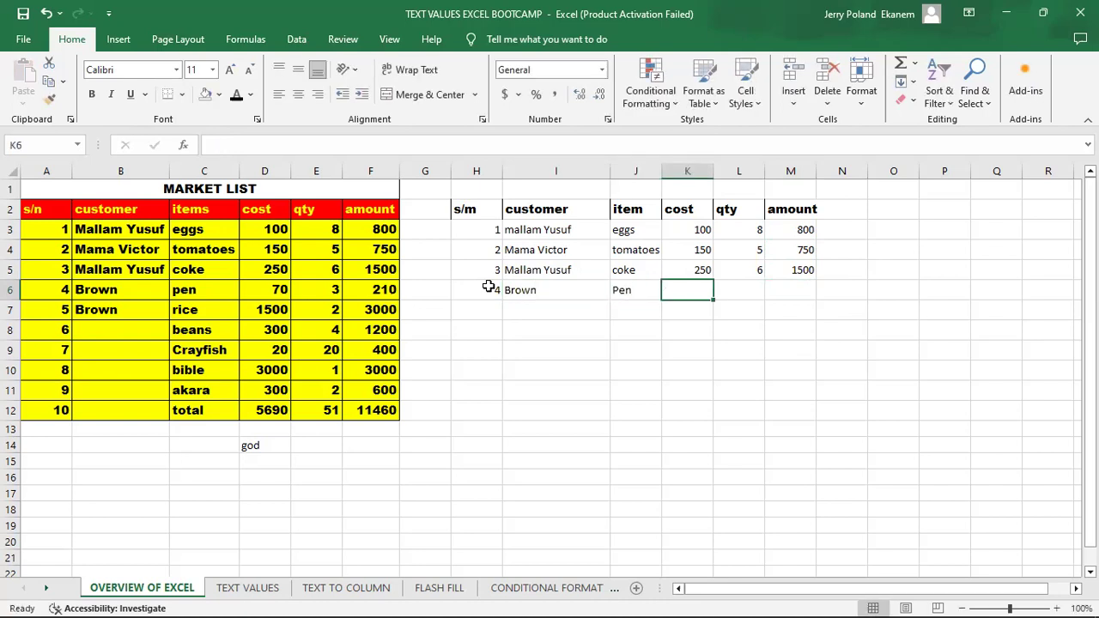
pyautogui.write('70')
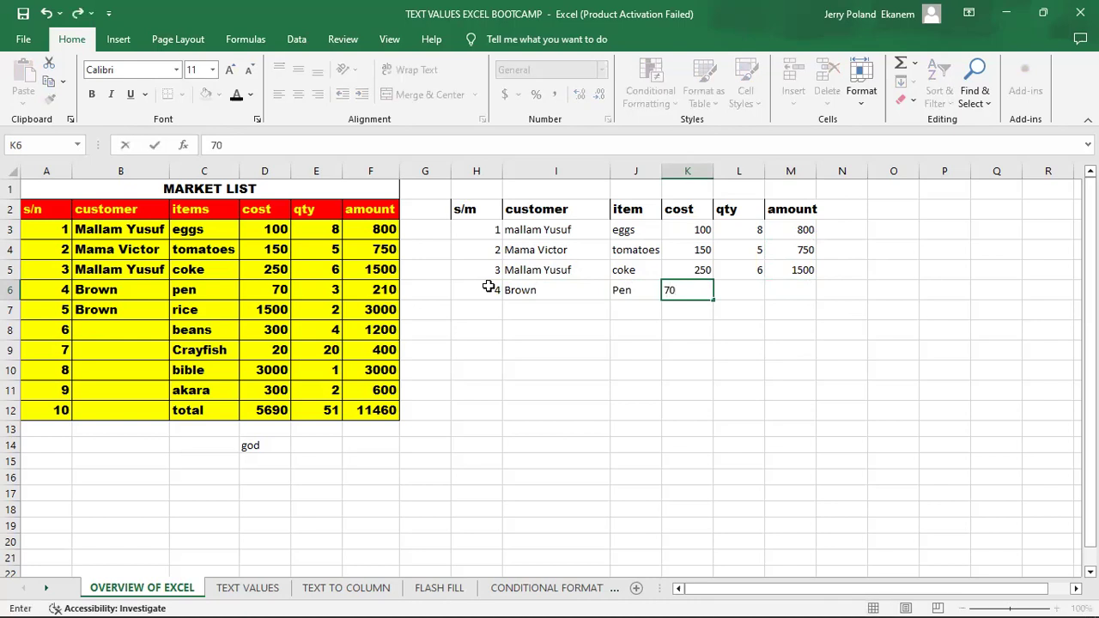
pyautogui.press('Tab')
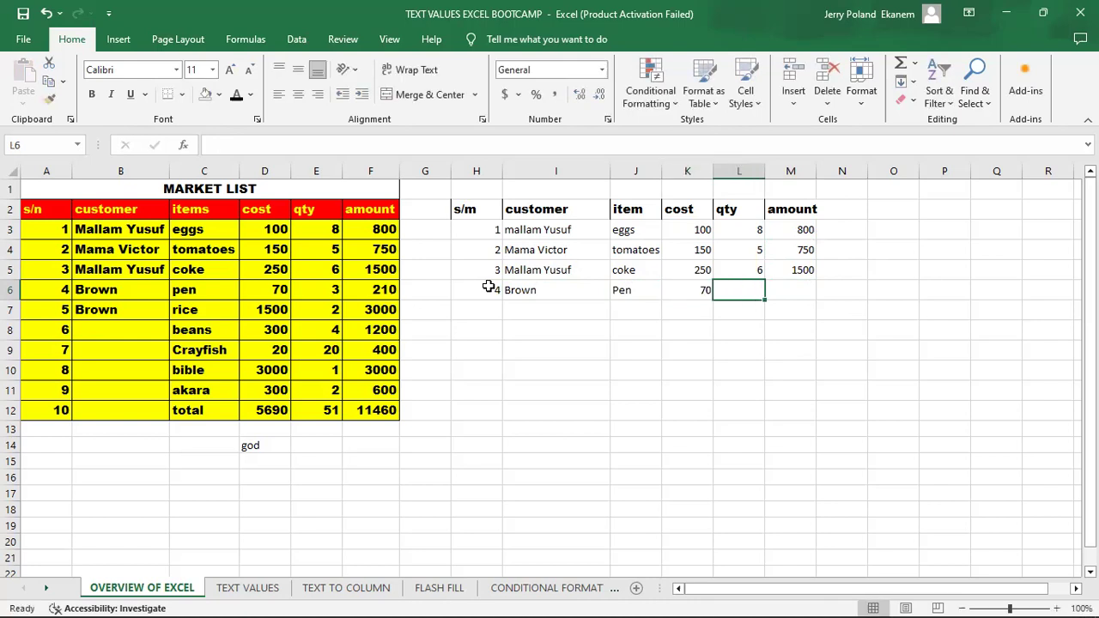
pyautogui.write('3')
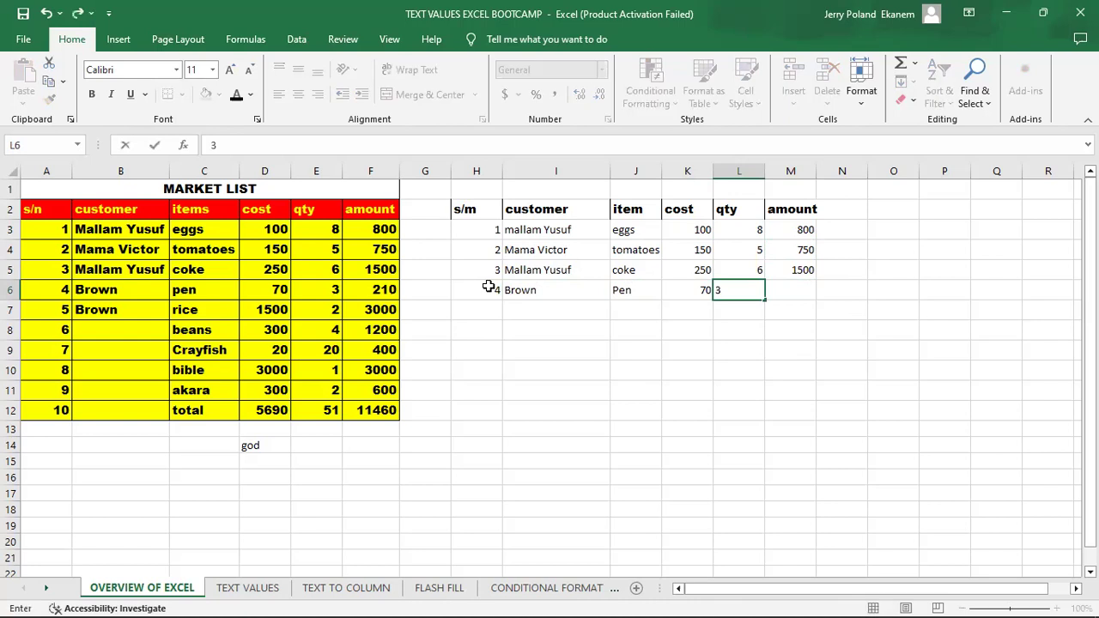
pyautogui.press('Tab')
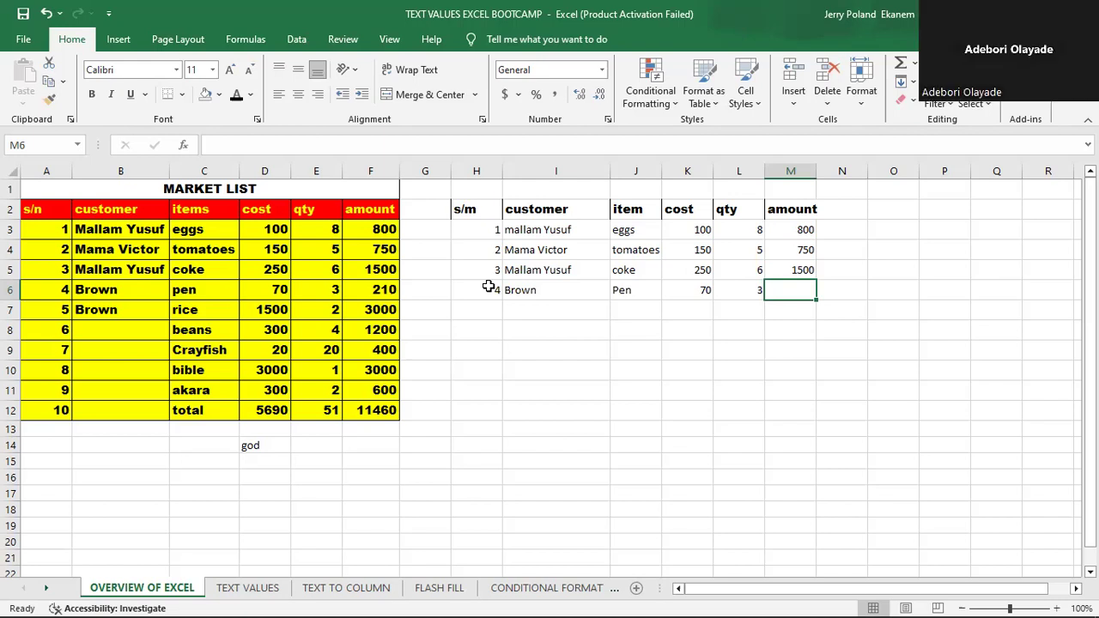
# - Fill the amount formula from M5 down to M6 for the Pen row
pyautogui.click(797, 270)
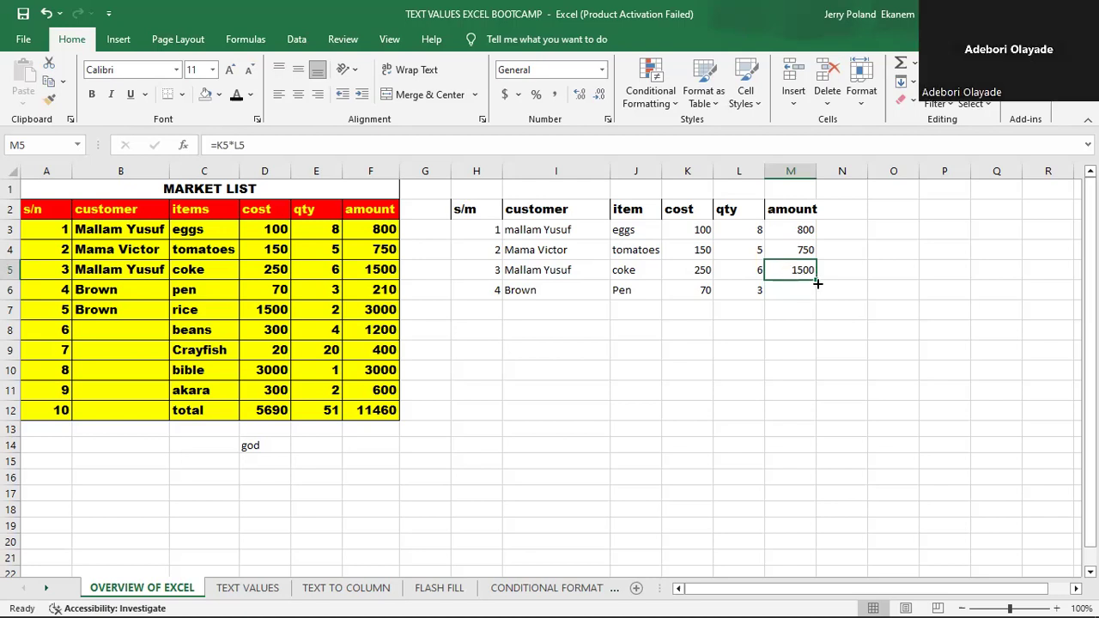
pyautogui.moveTo(817, 280); pyautogui.dragTo(818, 298)
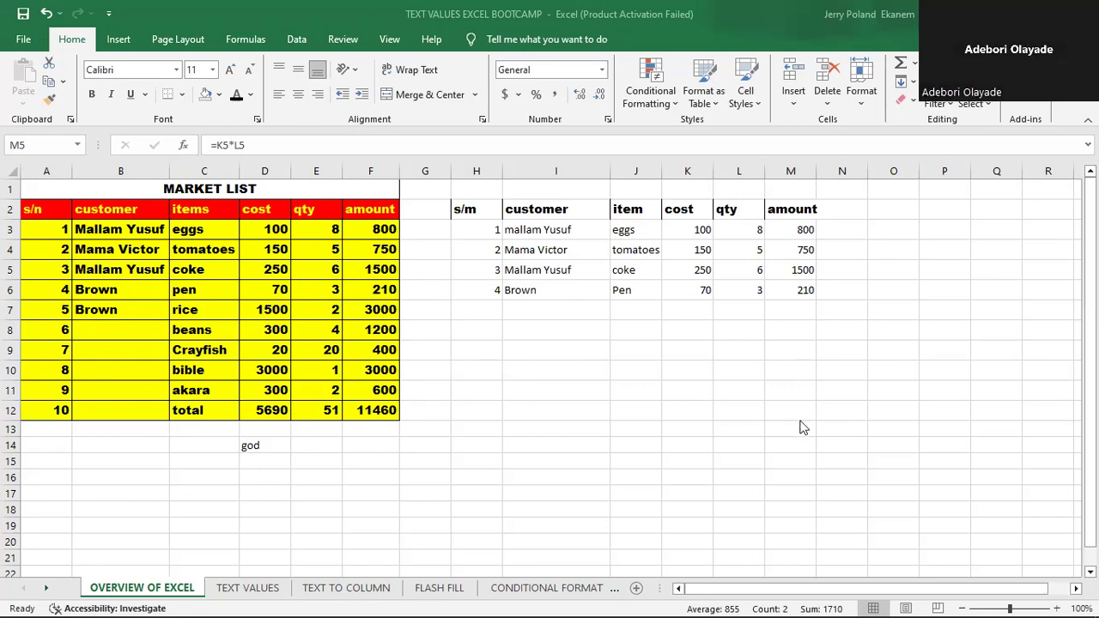
pyautogui.click(786, 334)
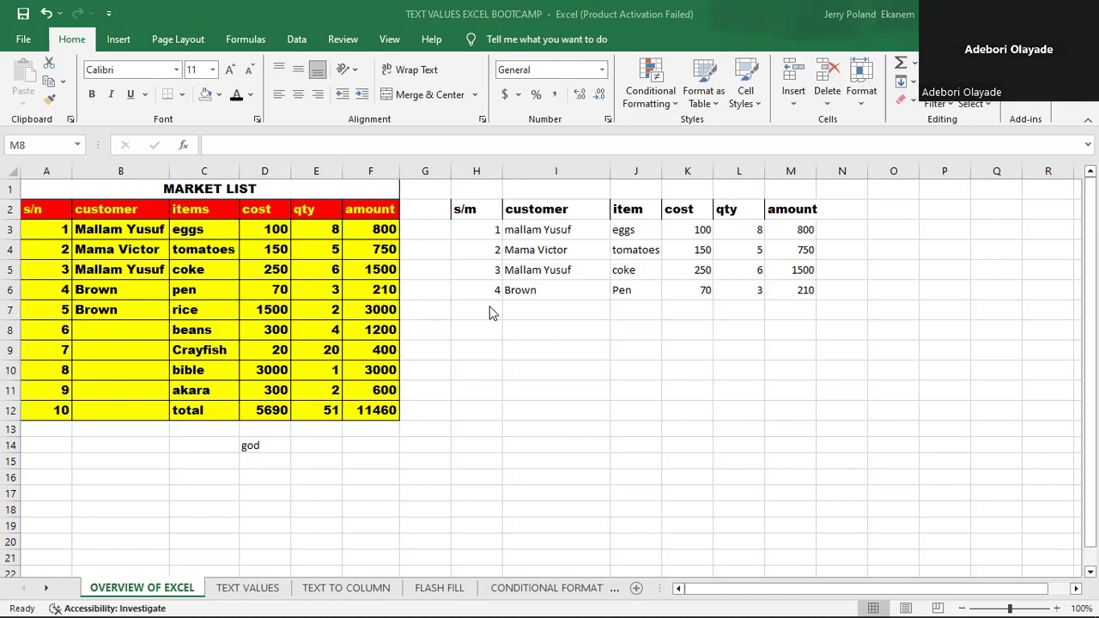
# - Enter the label TOTAL in cell I7 below the customer names
pyautogui.click(535, 311)
pyautogui.write('t')
pyautogui.press('BackSpace')
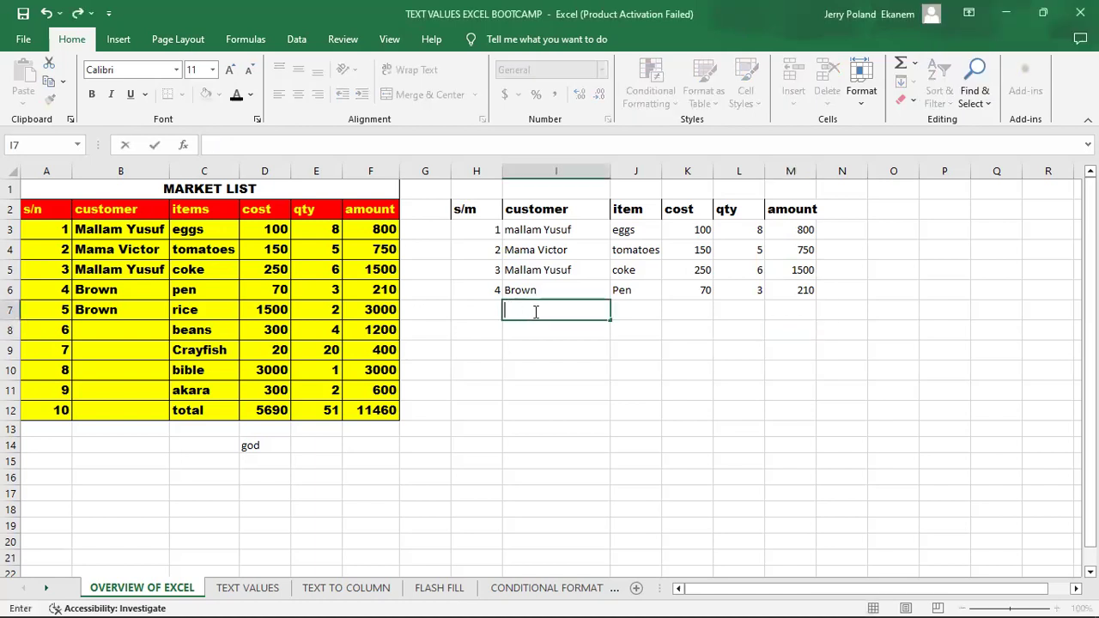
pyautogui.write('TOTAL')
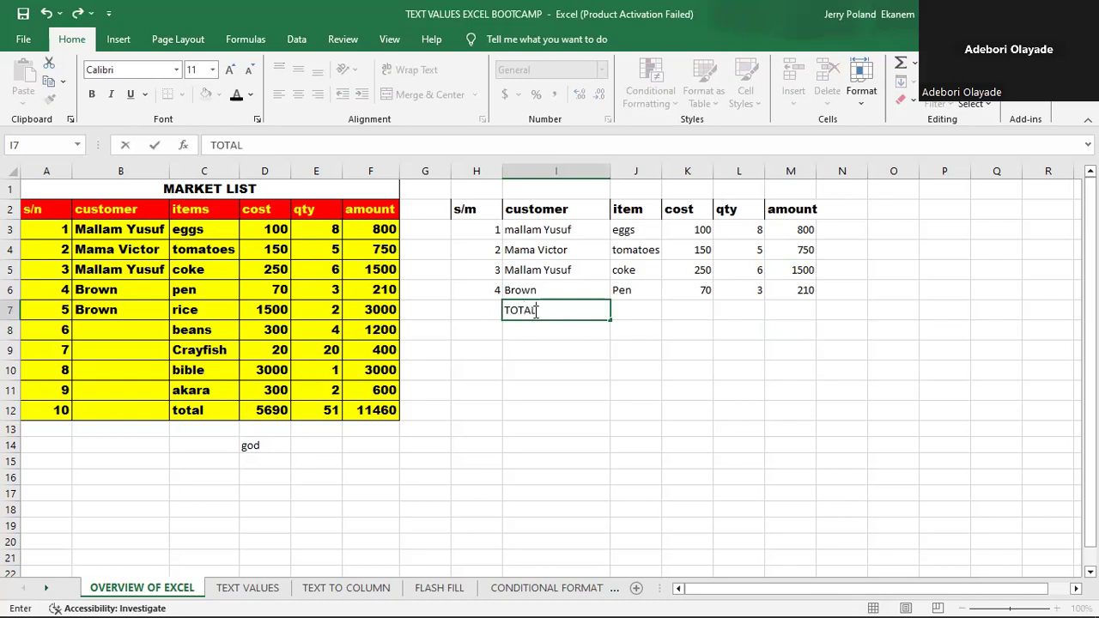
pyautogui.press('Tab')
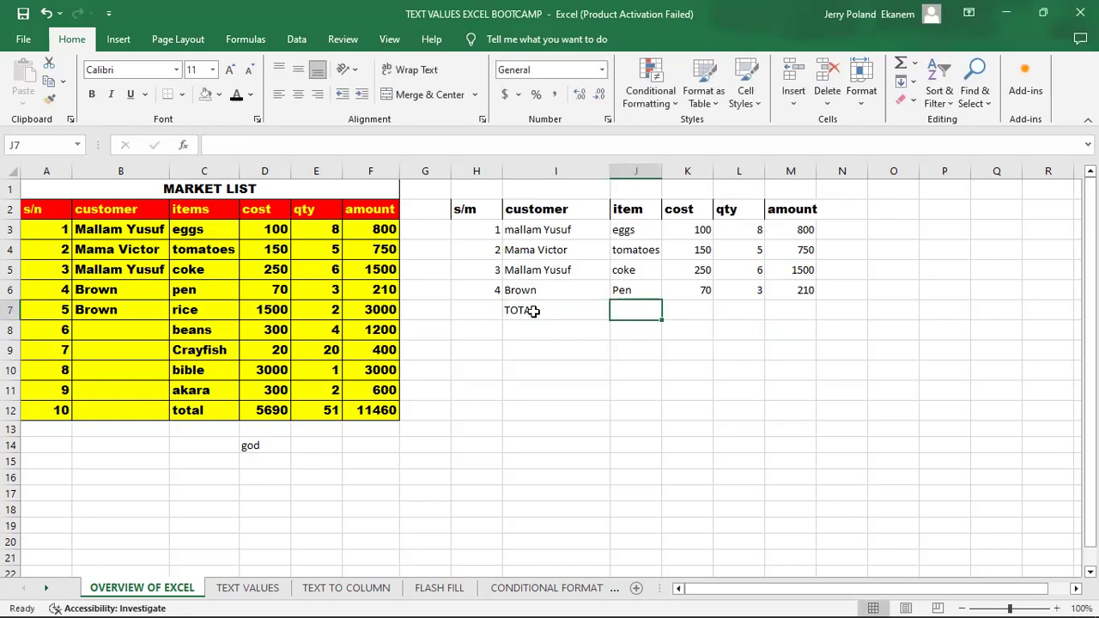
# - Enter the addition formula =M3+M4+M5+M6 in cell M7 to total the amount column
pyautogui.click(796, 316)
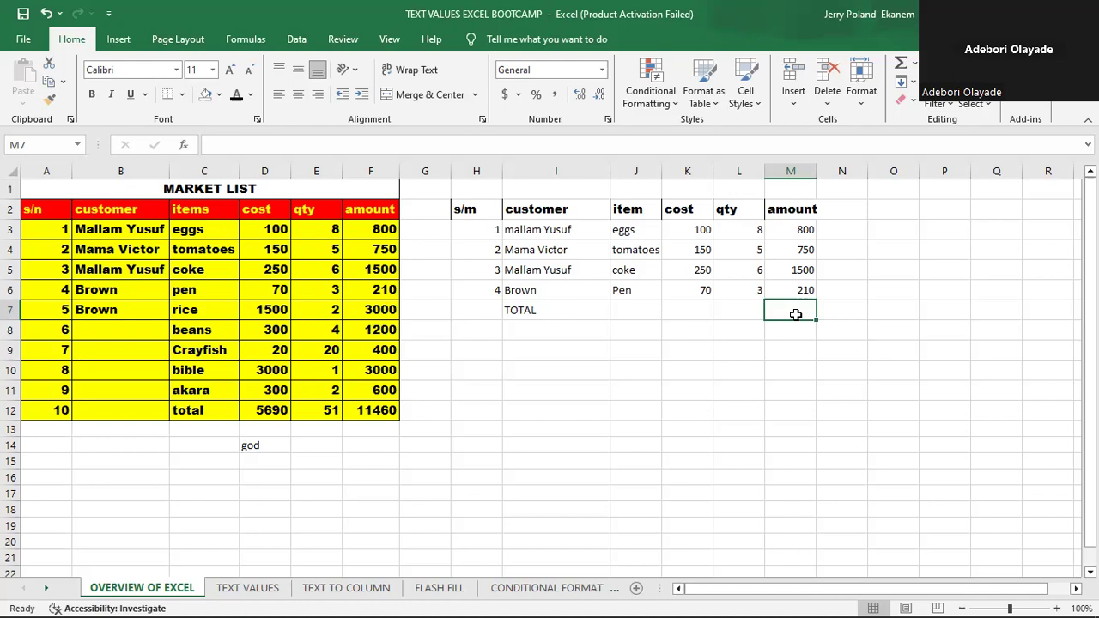
pyautogui.write('=')
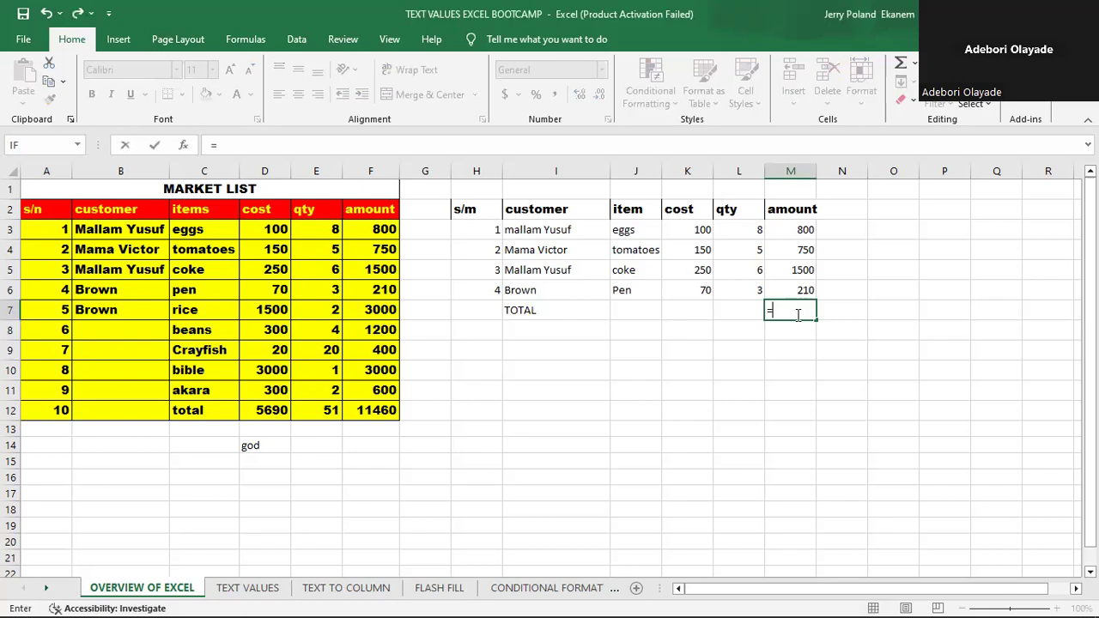
pyautogui.click(796, 229)
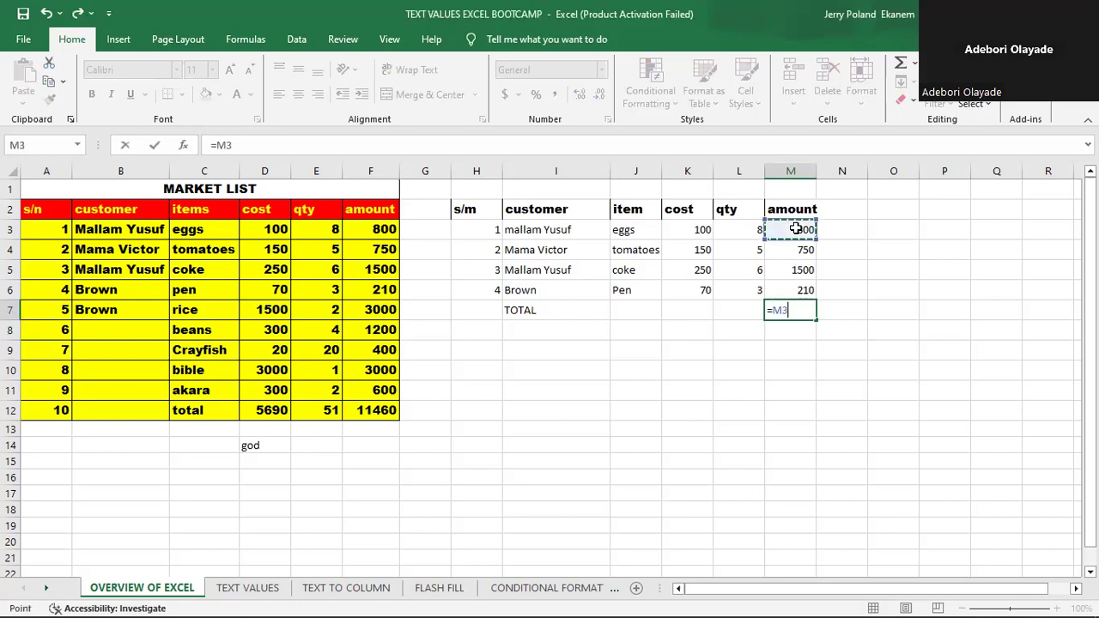
pyautogui.write('+')
pyautogui.click(799, 250)
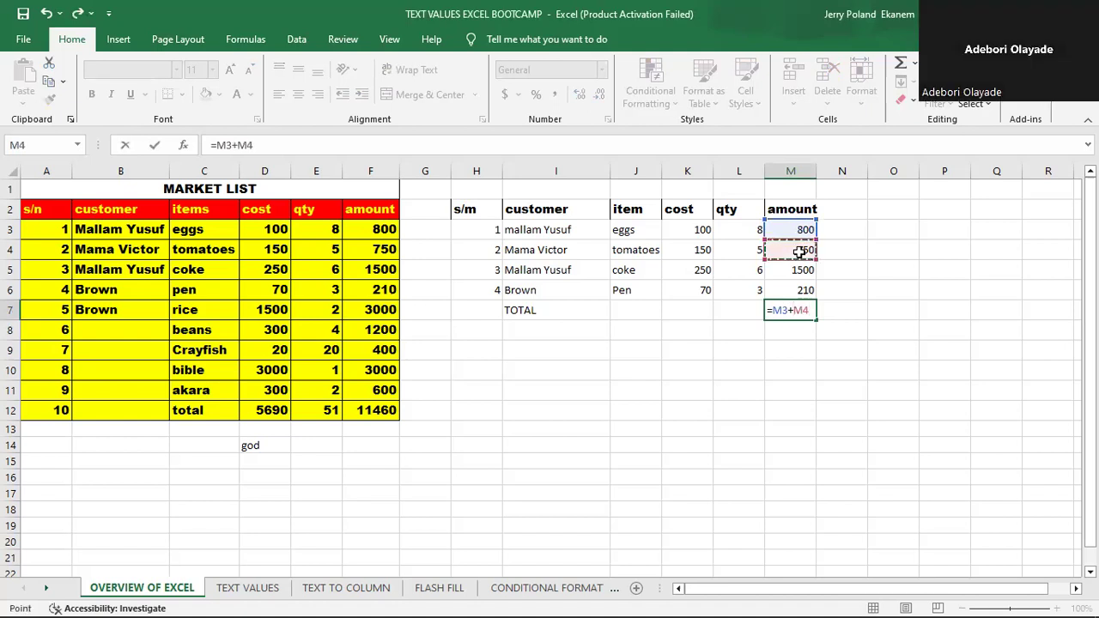
pyautogui.write('+')
pyautogui.click(798, 271)
pyautogui.write('+')
pyautogui.click(803, 290)
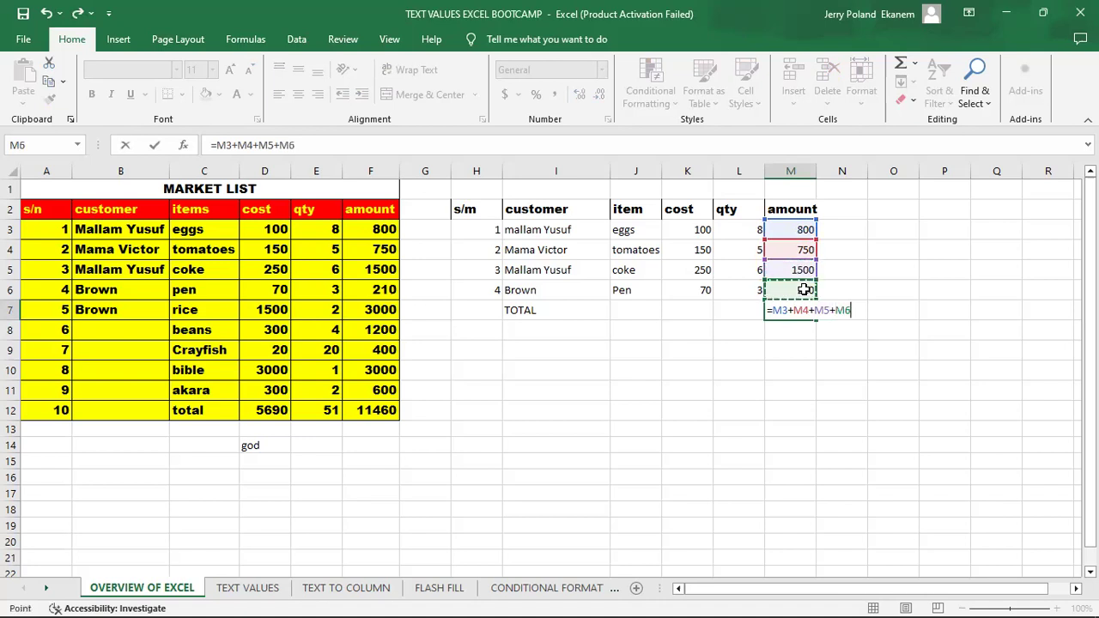
pyautogui.press('Return')
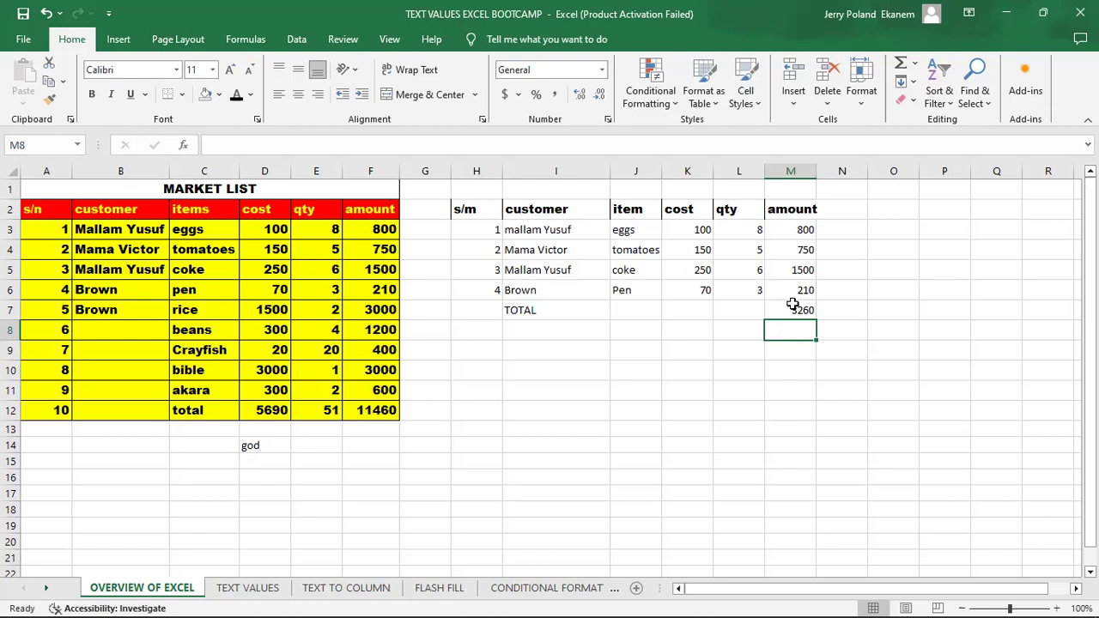
# - Replace the addition formula in cell M7 with the SUM function over the amounts in M3:M6
pyautogui.click(792, 310)
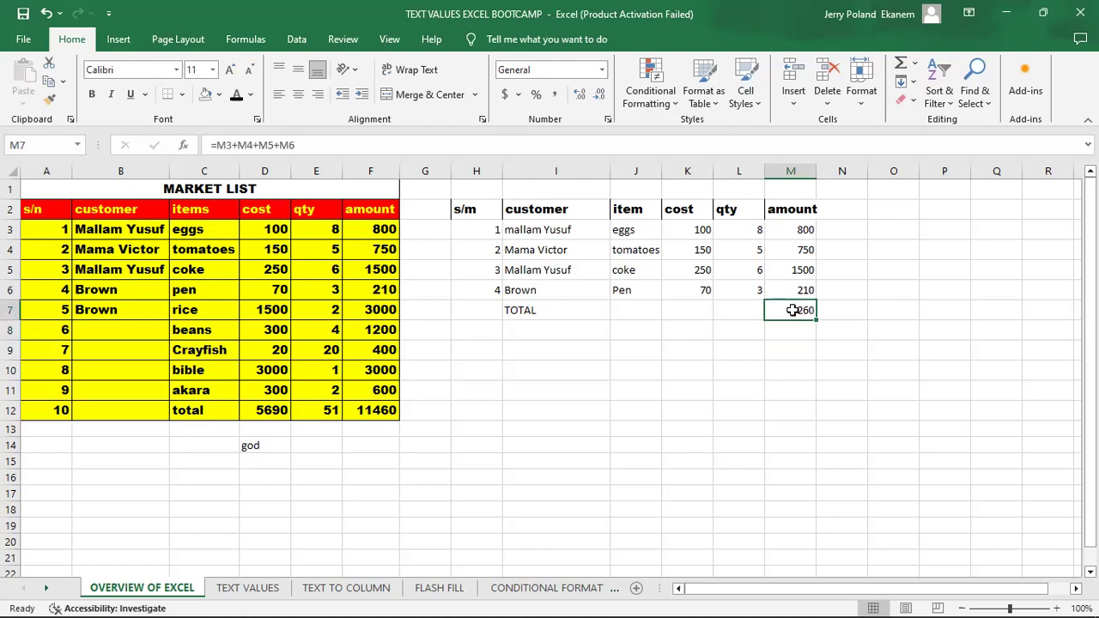
pyautogui.write('=')
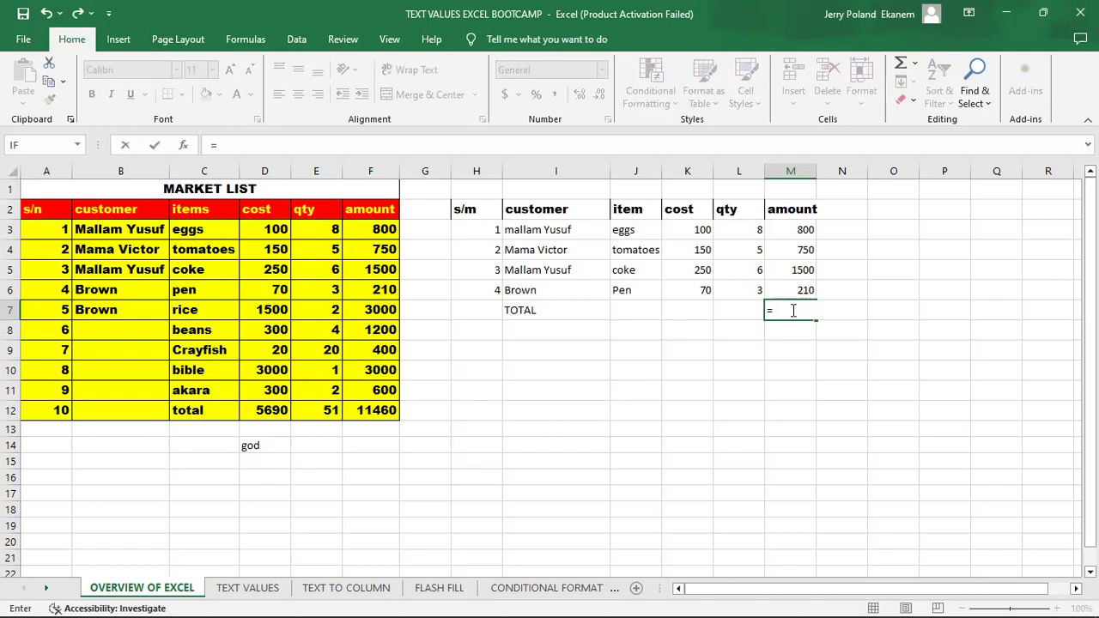
pyautogui.write('SU')
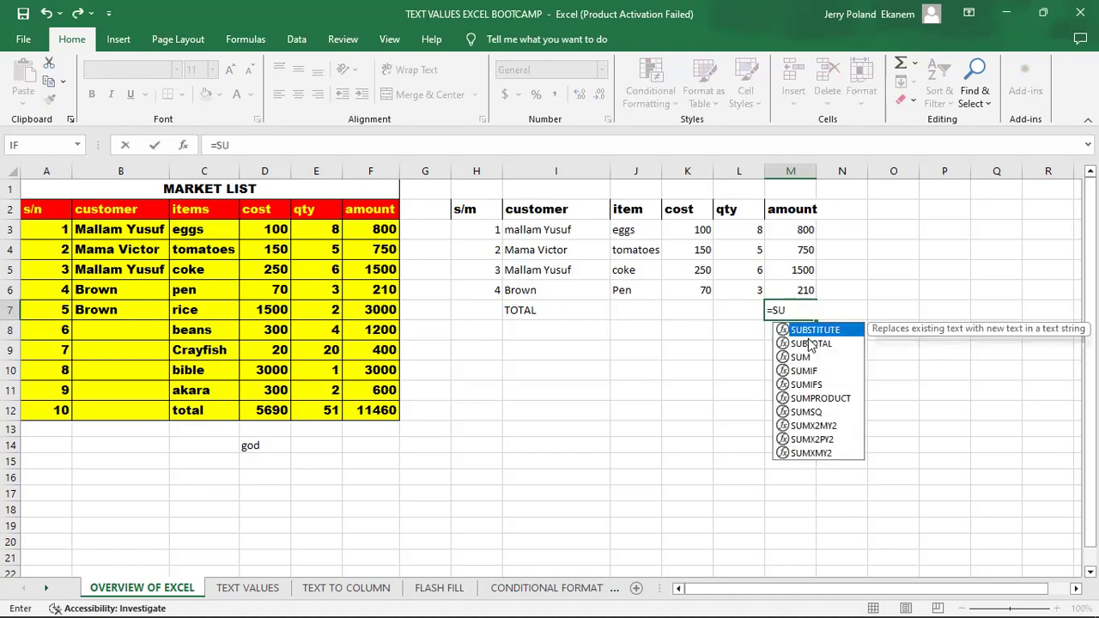
pyautogui.press('BackSpace')
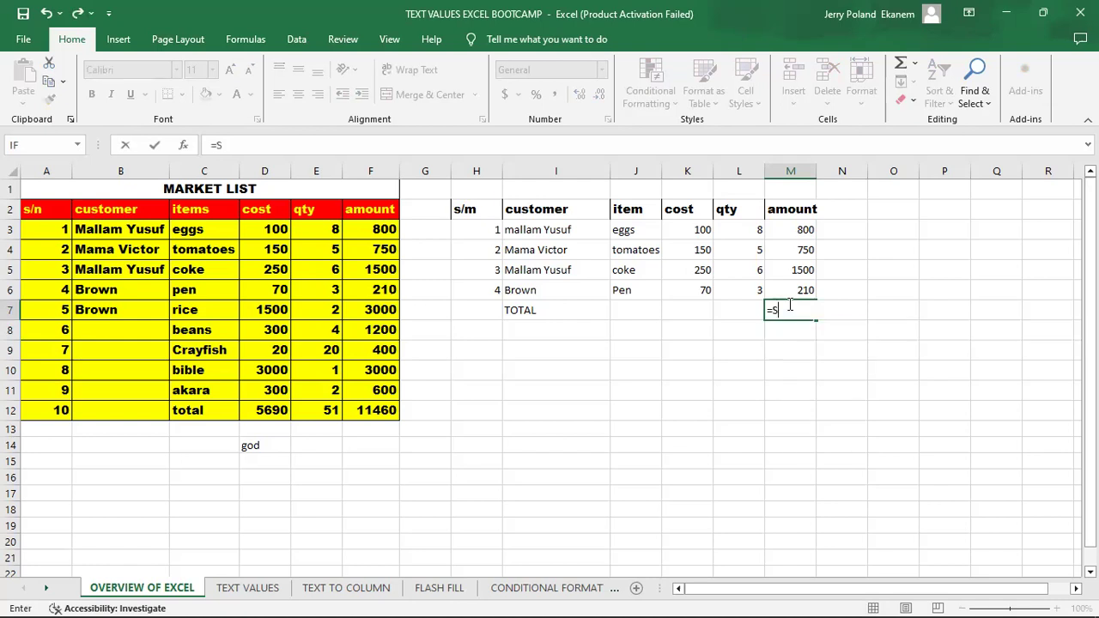
pyautogui.write('U')
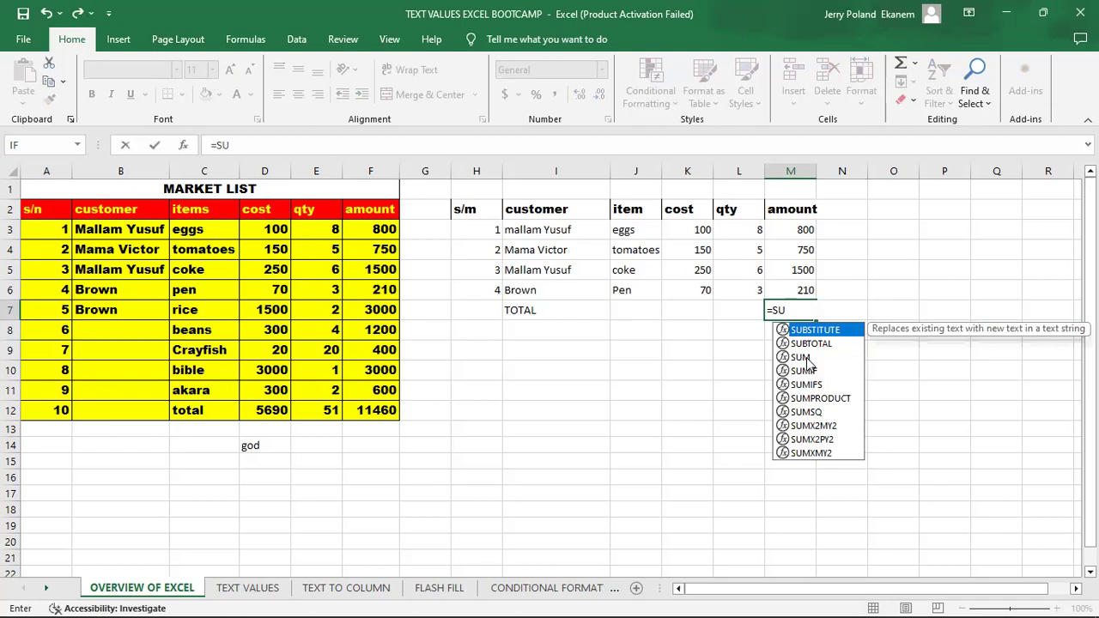
pyautogui.click(803, 358)
pyautogui.doubleClick(807, 356)
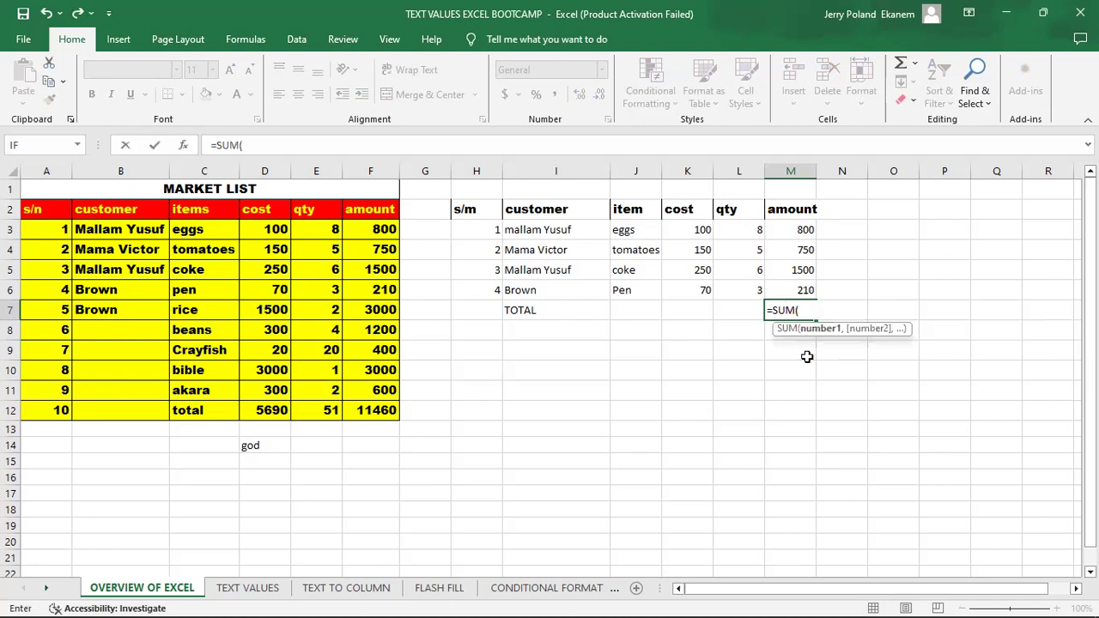
pyautogui.click(789, 229)
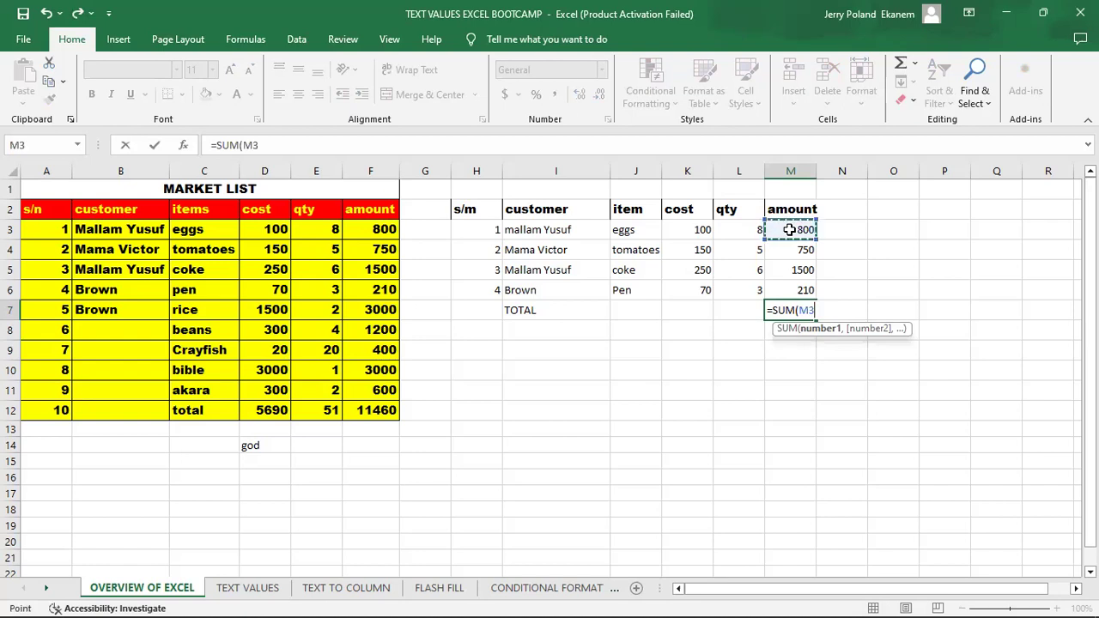
pyautogui.keyDown('shift'); pyautogui.click(787, 292); pyautogui.keyUp('shift')
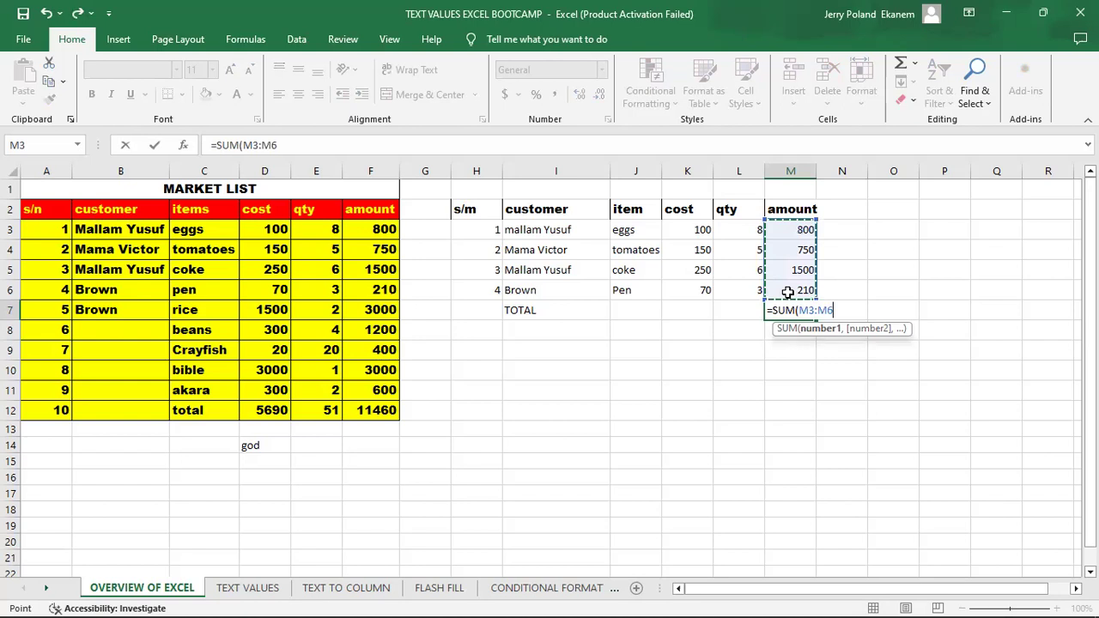
pyautogui.press('Return')
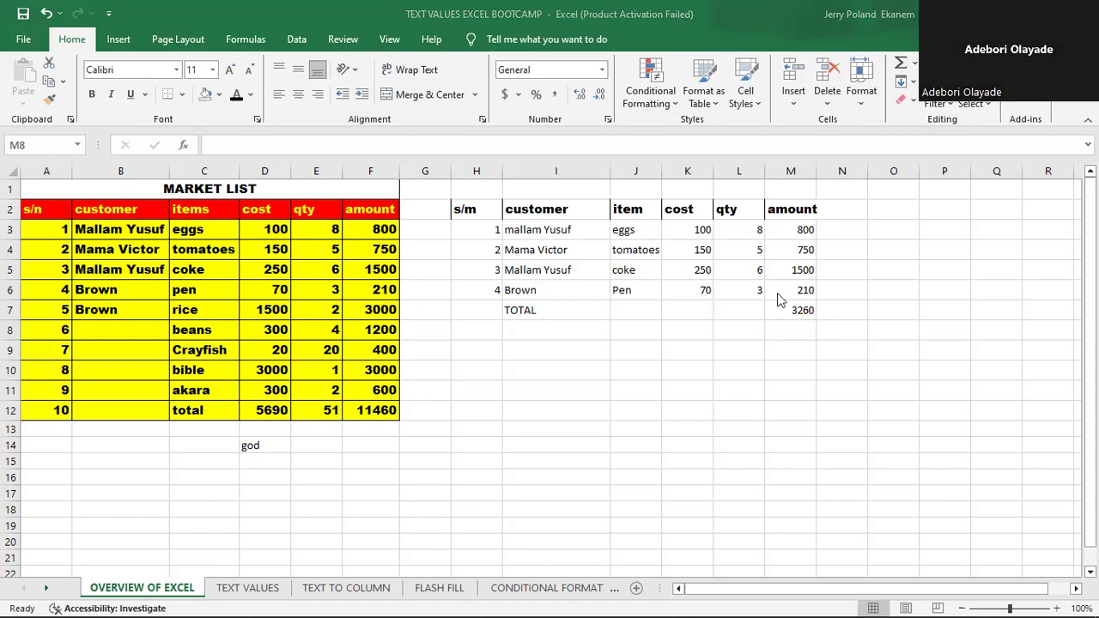
# - Clear the total formula from cell M7
pyautogui.click(795, 337)
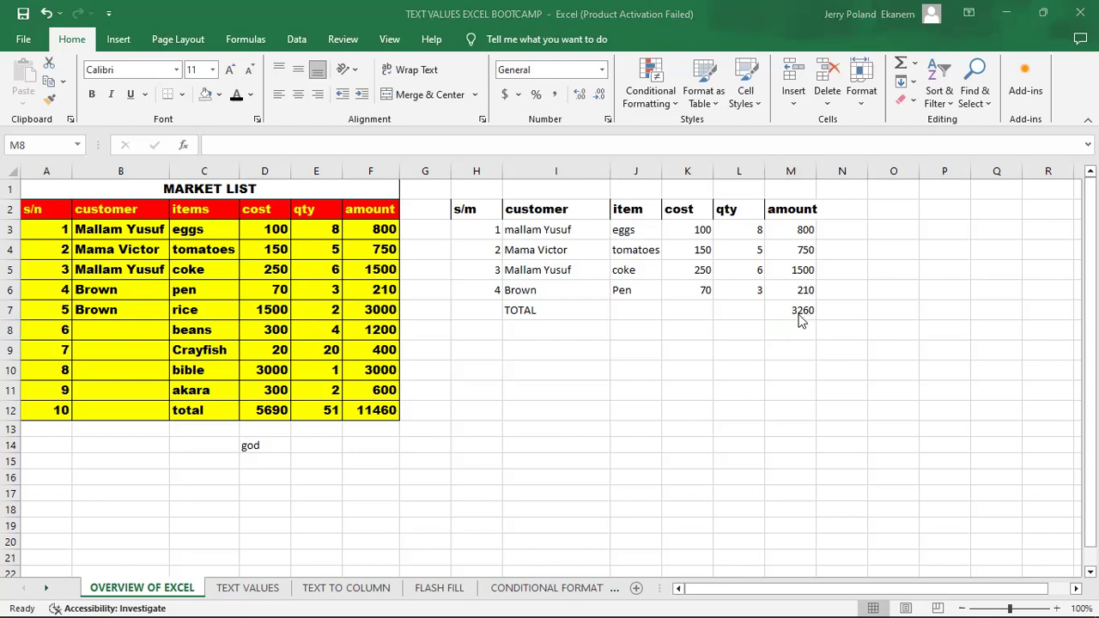
pyautogui.click(797, 312)
pyautogui.doubleClick(798, 313)
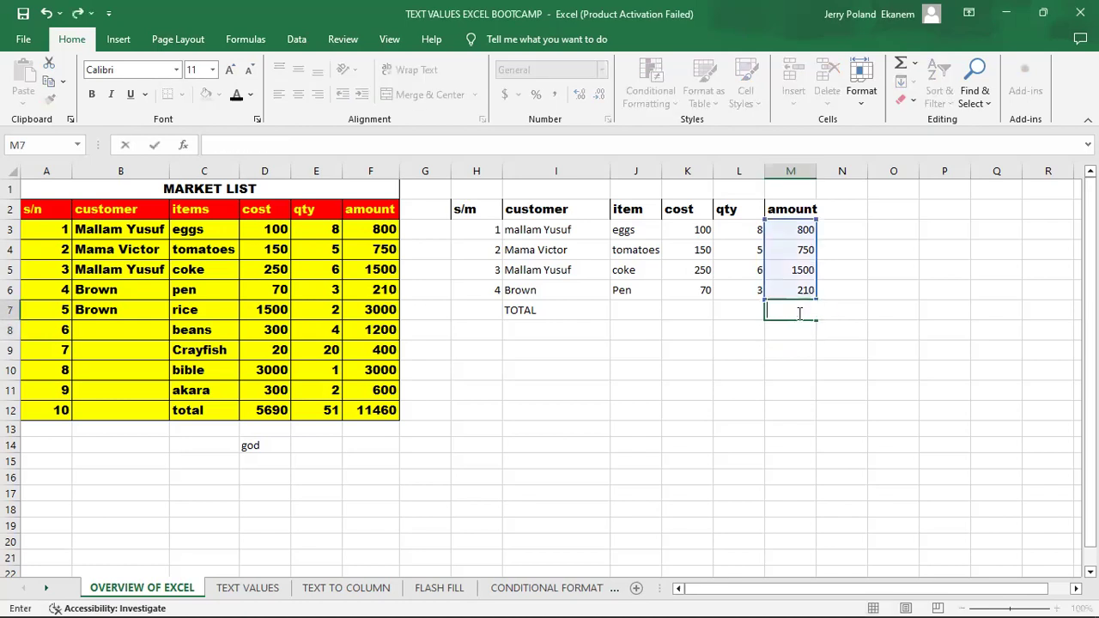
pyautogui.press('Escape')
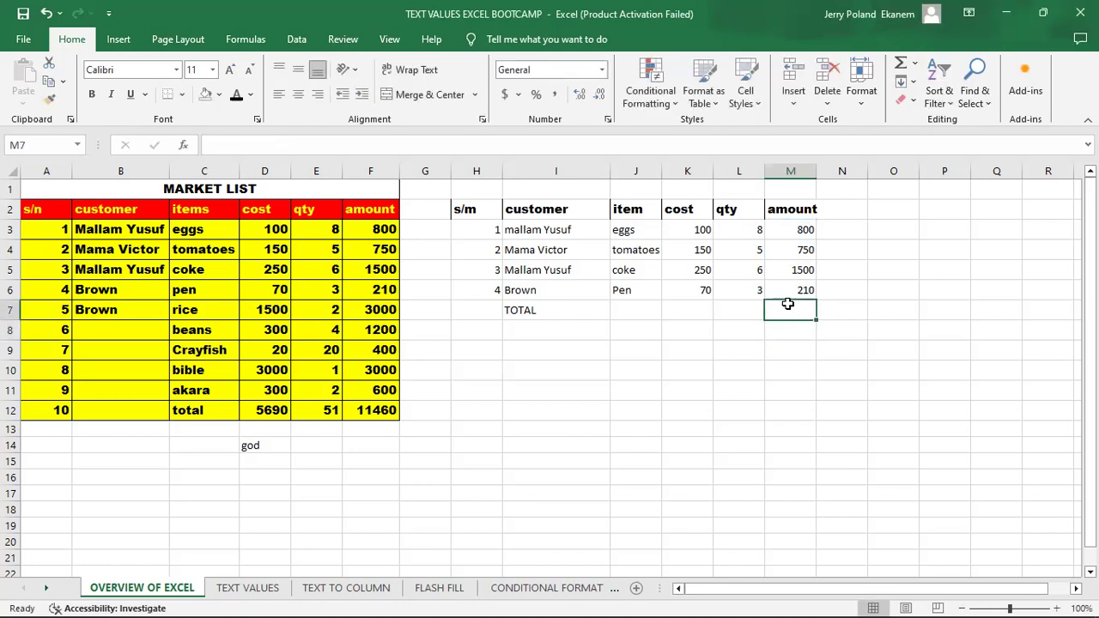
# - Enter a SUM formula for the range M3:M6 in the empty total cell M7
pyautogui.write('=')
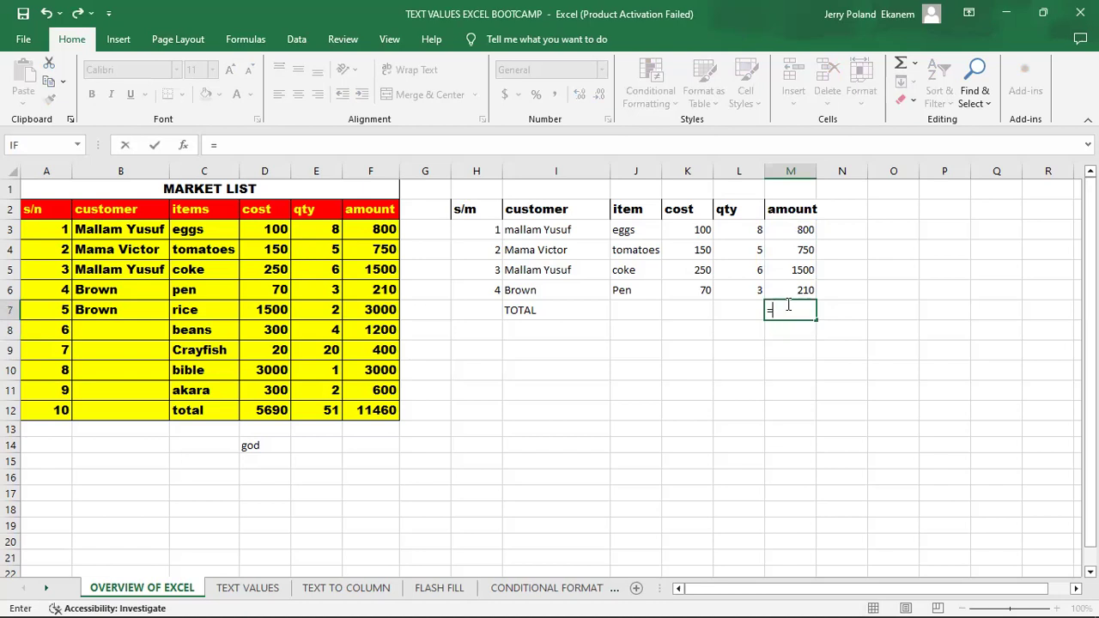
pyautogui.write('SU')
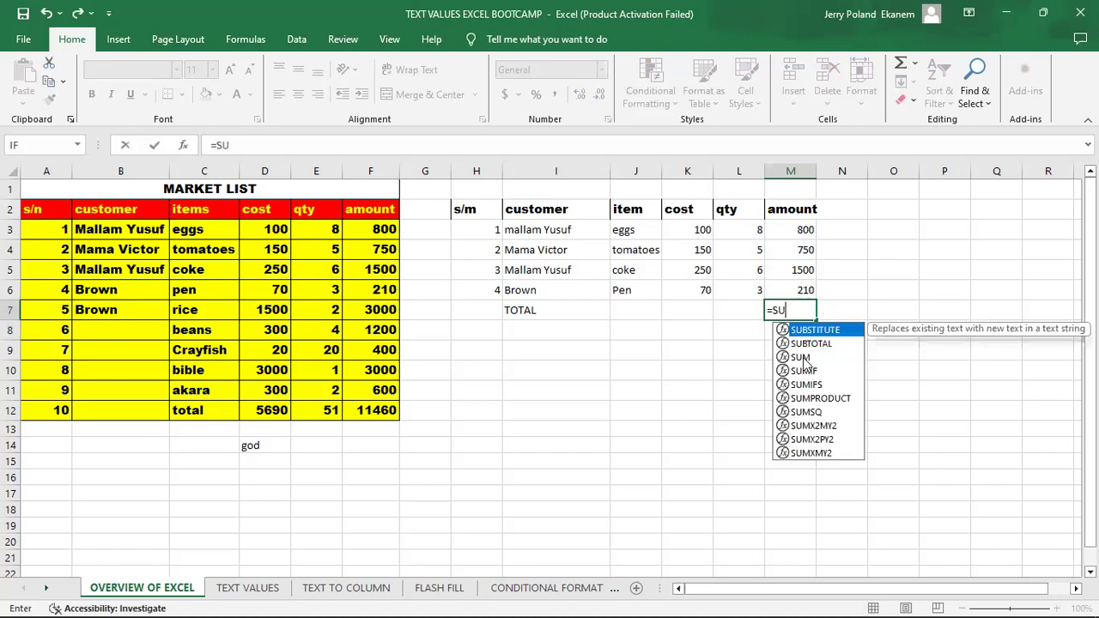
pyautogui.click(803, 357)
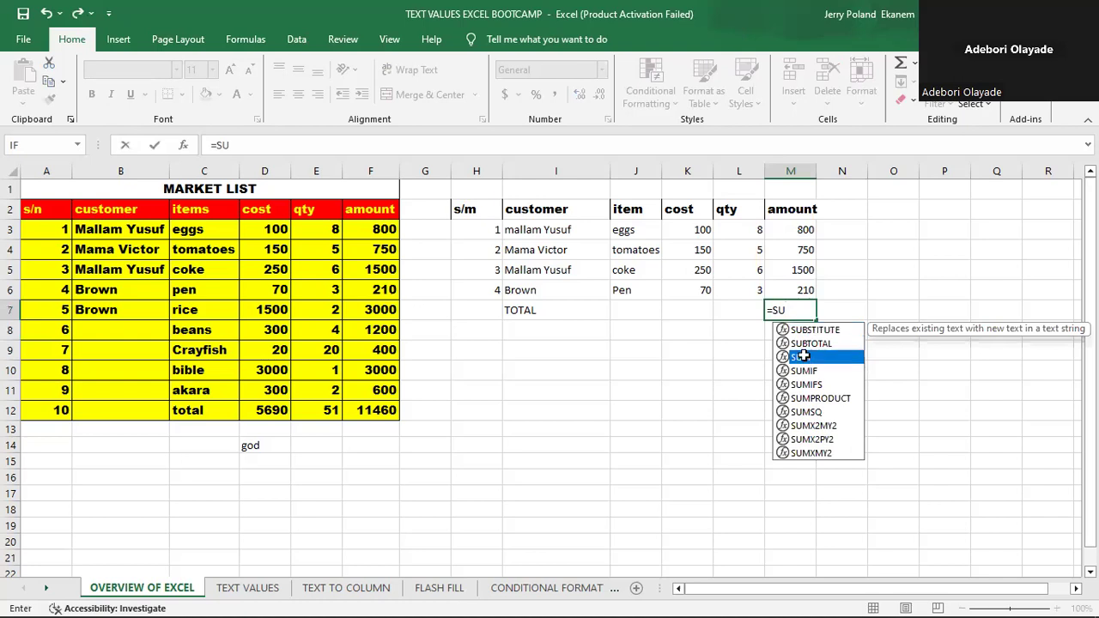
pyautogui.doubleClick(804, 357)
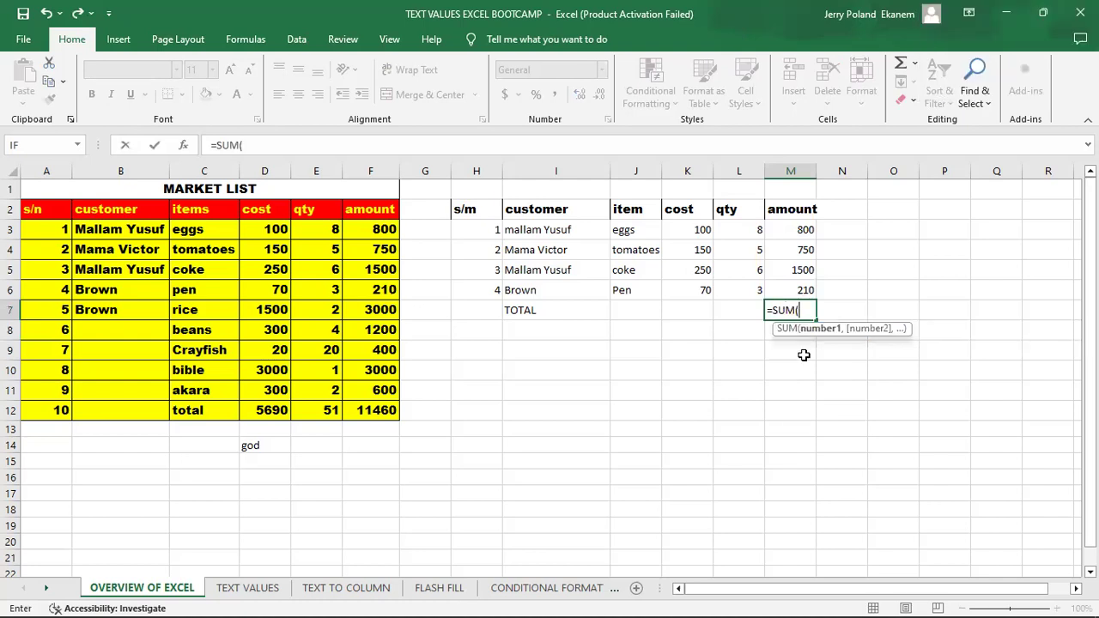
pyautogui.click(796, 228)
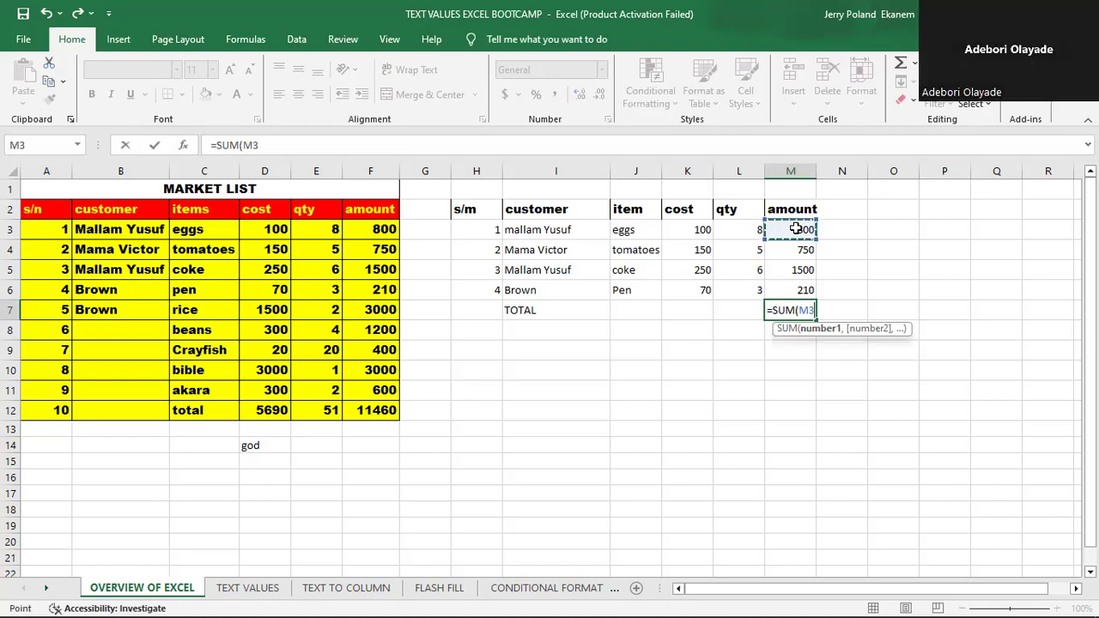
pyautogui.moveTo(796, 230); pyautogui.dragTo(795, 287)
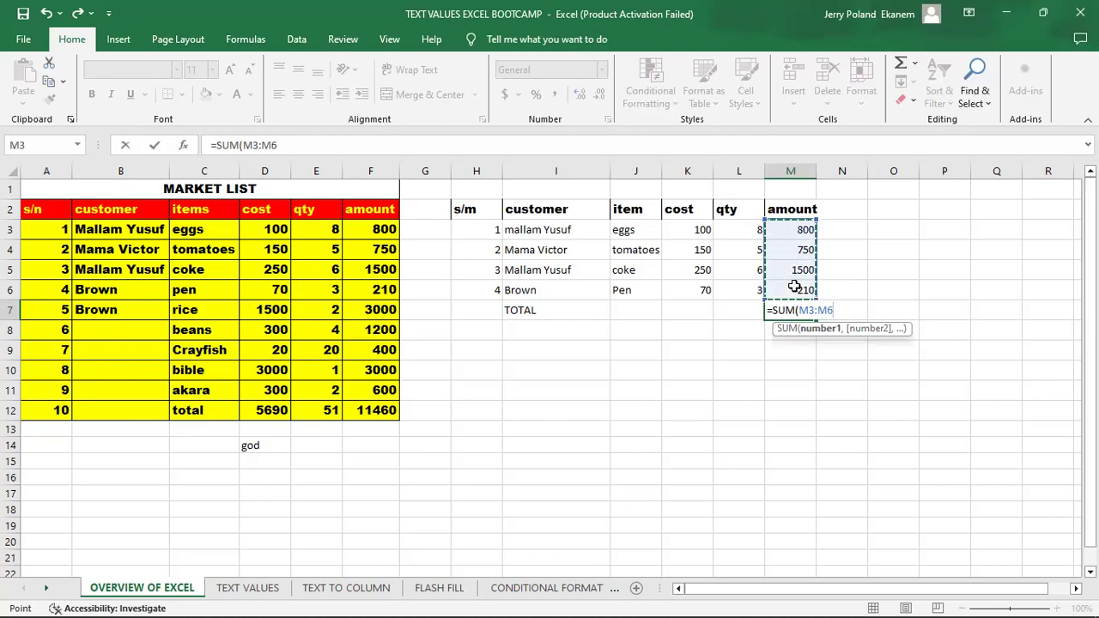
pyautogui.press('Return')
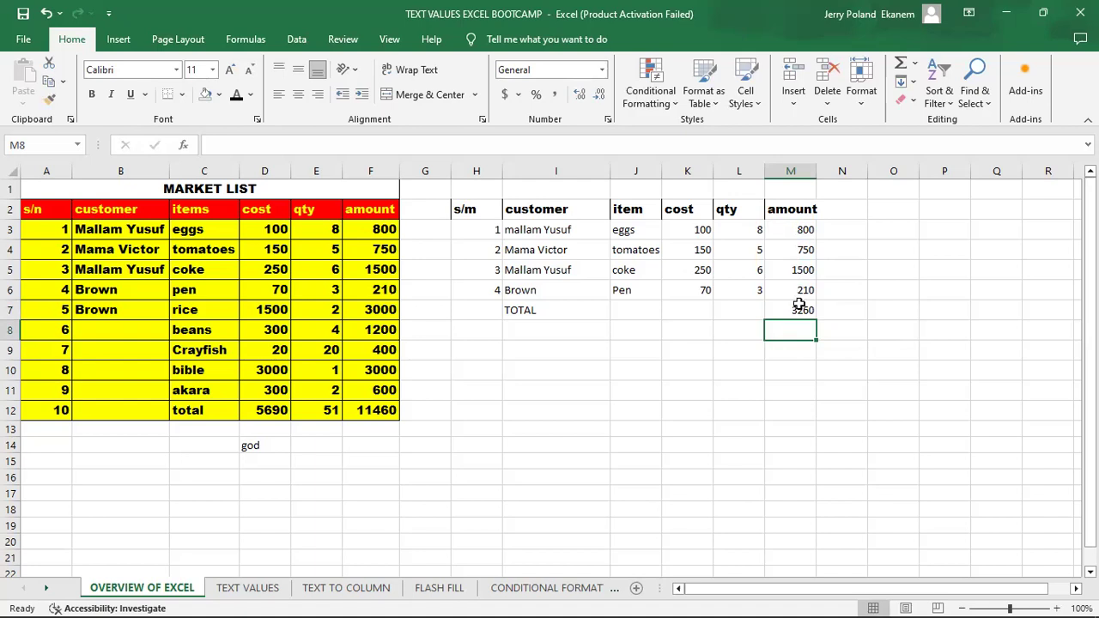
# - Delete the SUM formula from M7 and select the emptied cell again
pyautogui.click(799, 309)
pyautogui.doubleClick(799, 309)
pyautogui.press('BackSpace')
pyautogui.press('BackSpace')
pyautogui.press('BackSpace')
pyautogui.press('BackSpace')
pyautogui.press('BackSpace')
pyautogui.press('BackSpace')
pyautogui.press('BackSpace')
pyautogui.press('BackSpace')
pyautogui.press('BackSpace')
pyautogui.press('BackSpace')
pyautogui.press('BackSpace')
pyautogui.press('Return')
pyautogui.click(799, 309)
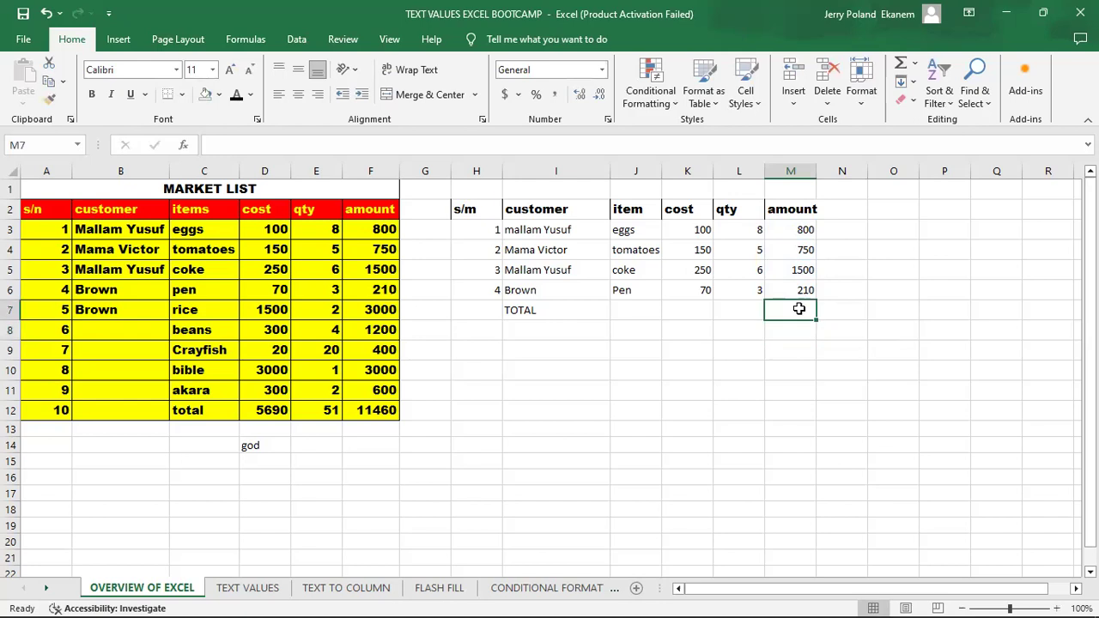
# - Total the amounts M3:M6 in cell M7 with AutoSum
pyautogui.click(254, 39)
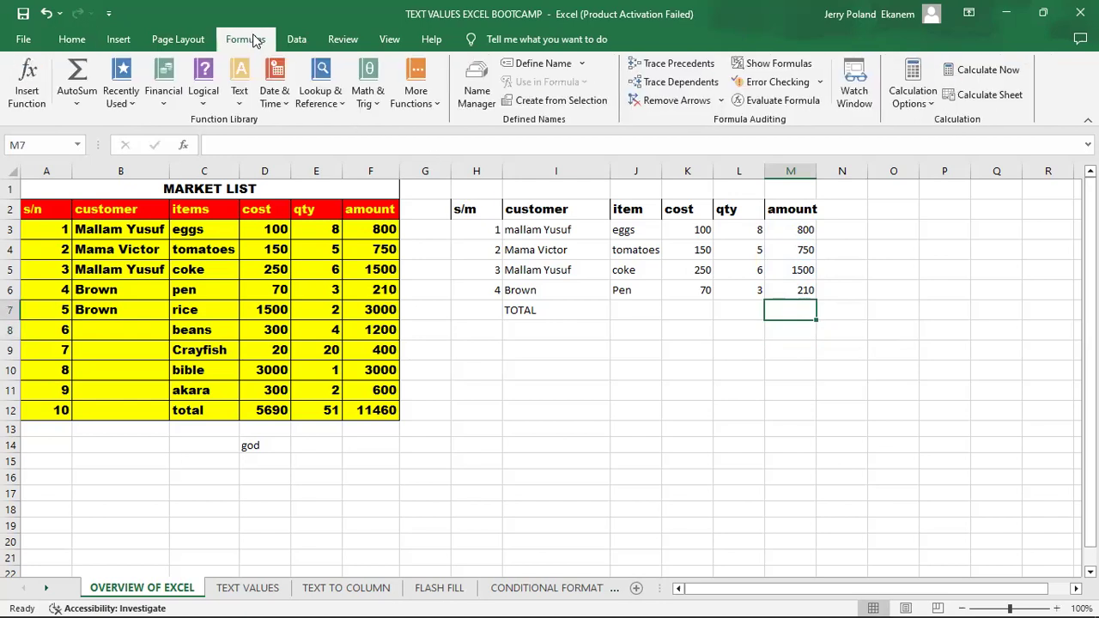
pyautogui.click(77, 75)
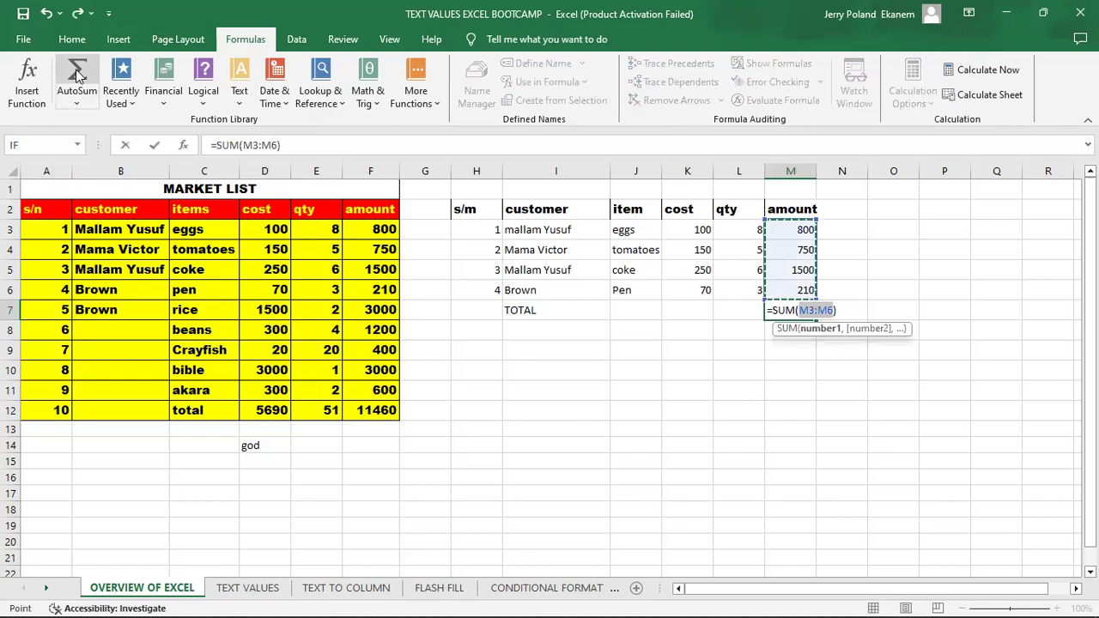
pyautogui.press('Return')
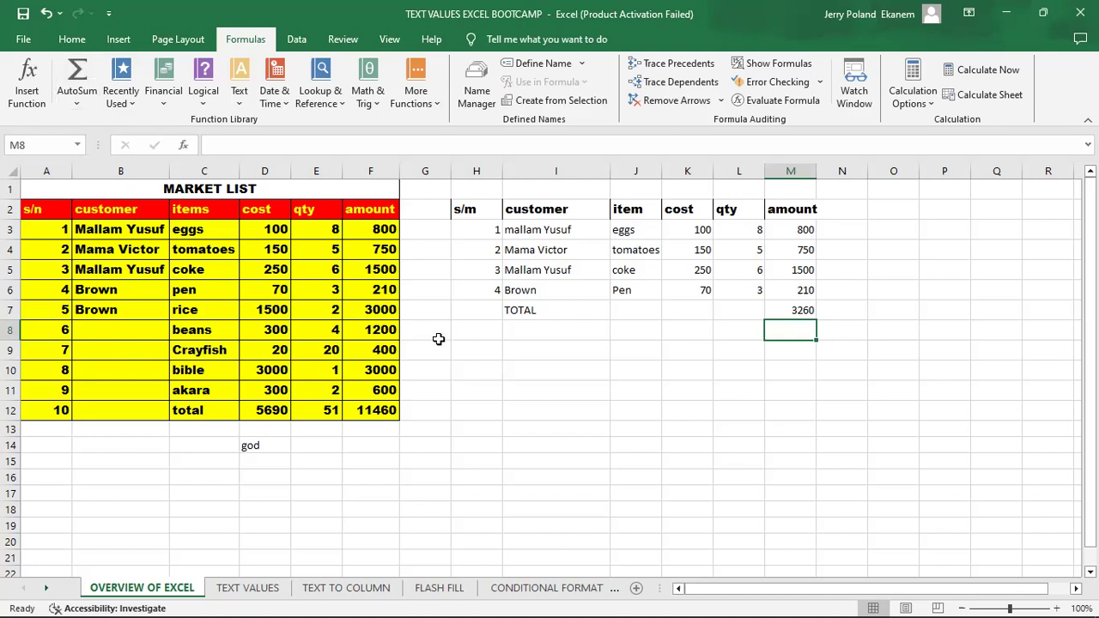
# - Copy the total formula from M7 into L7 for the qty column and open the pasted formula to check its range
pyautogui.click(738, 311)
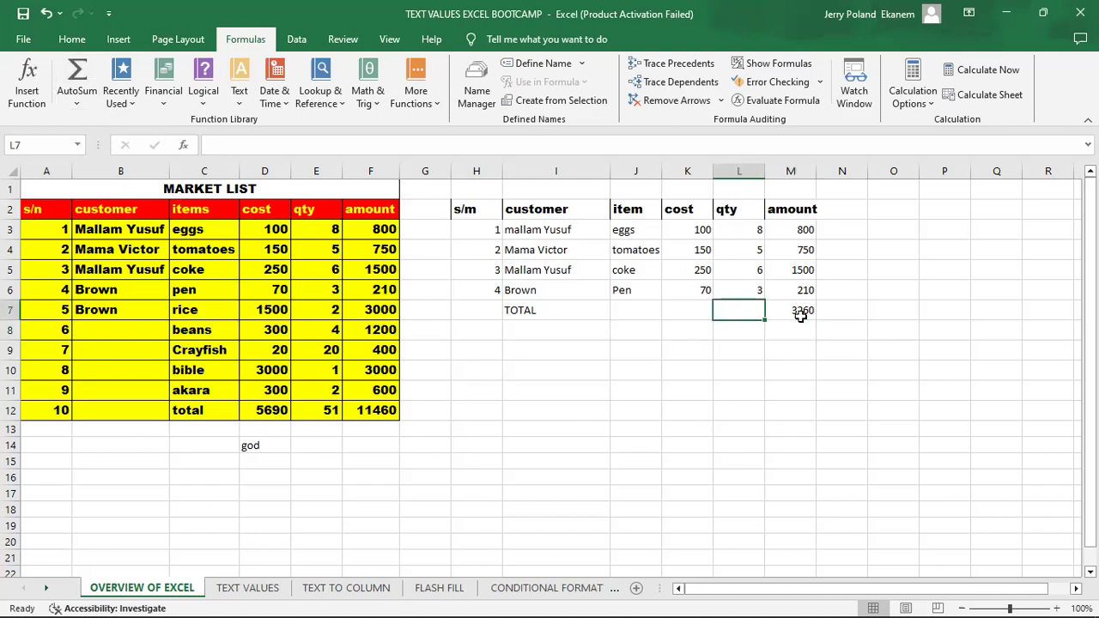
pyautogui.click(797, 312)
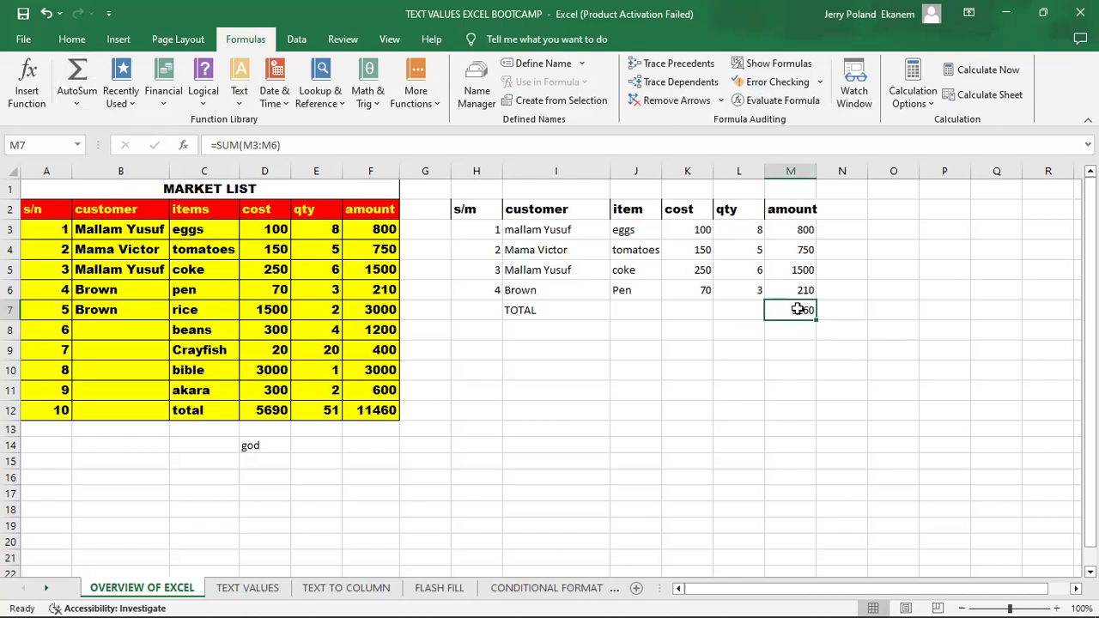
pyautogui.hotkey('ctrl', 'c')
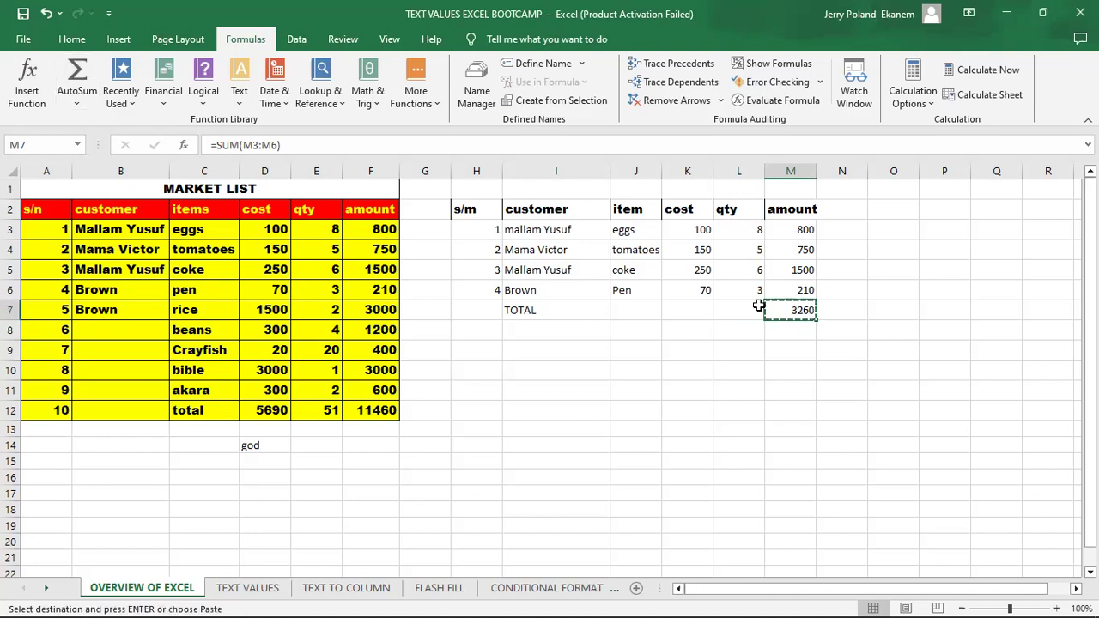
pyautogui.click(741, 307)
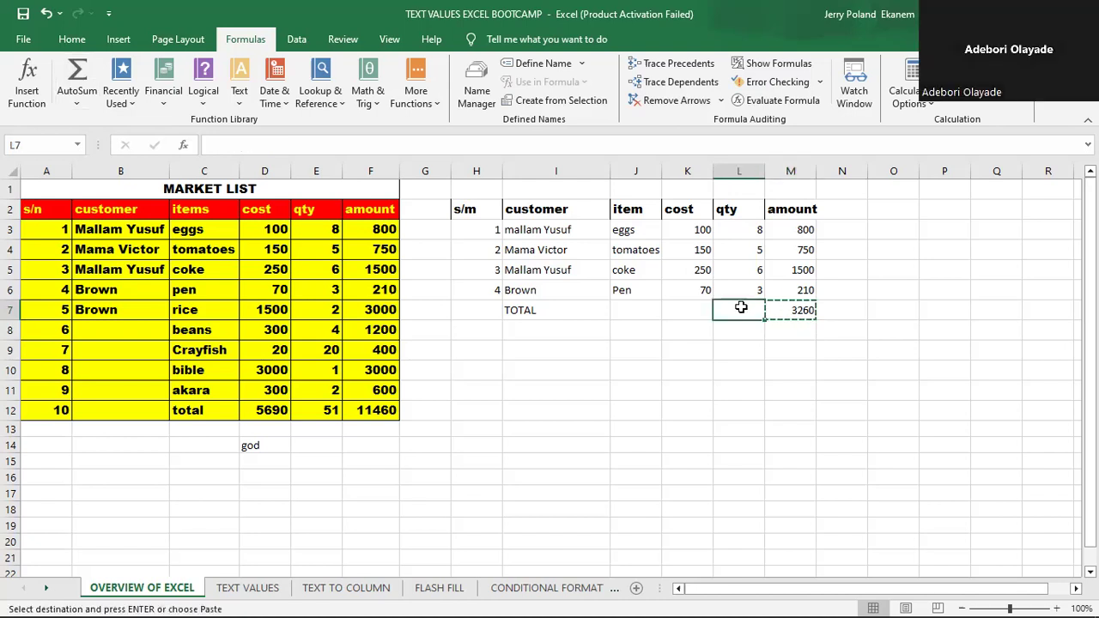
pyautogui.hotkey('ctrl', 'v')
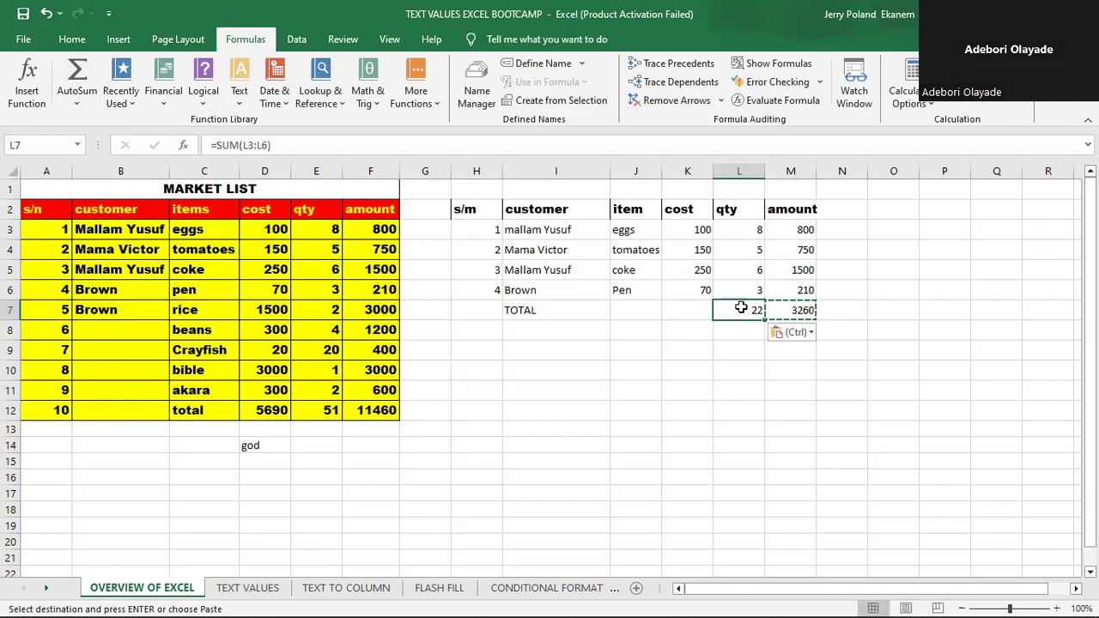
pyautogui.doubleClick(743, 309)
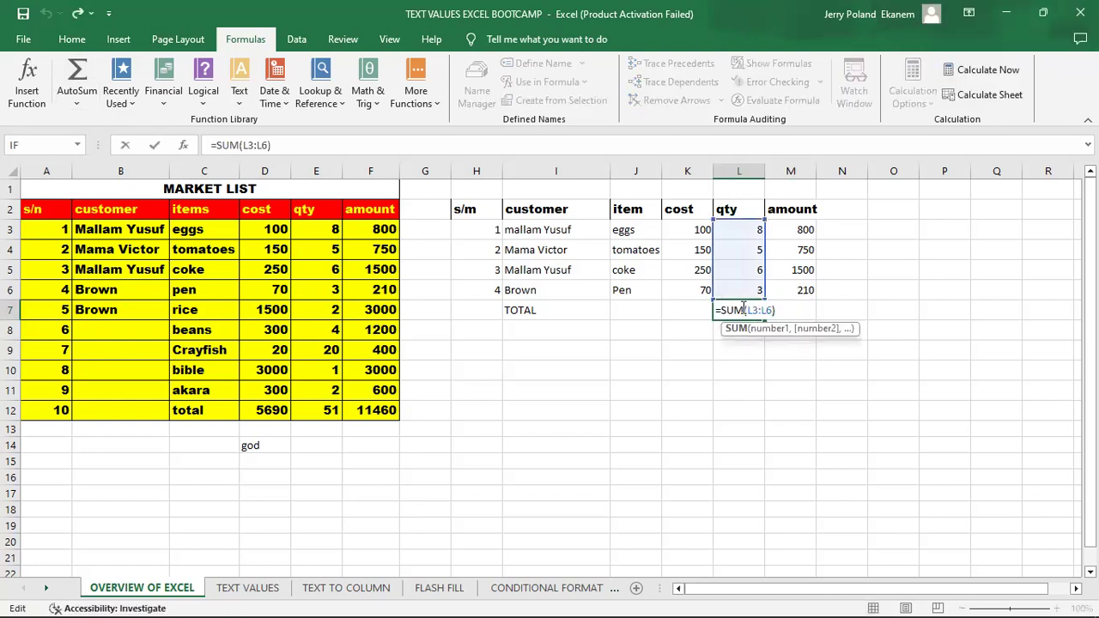
# - Fill the qty total formula from L7 across K7 and J7 to total the cost and item columns
pyautogui.press('Return')
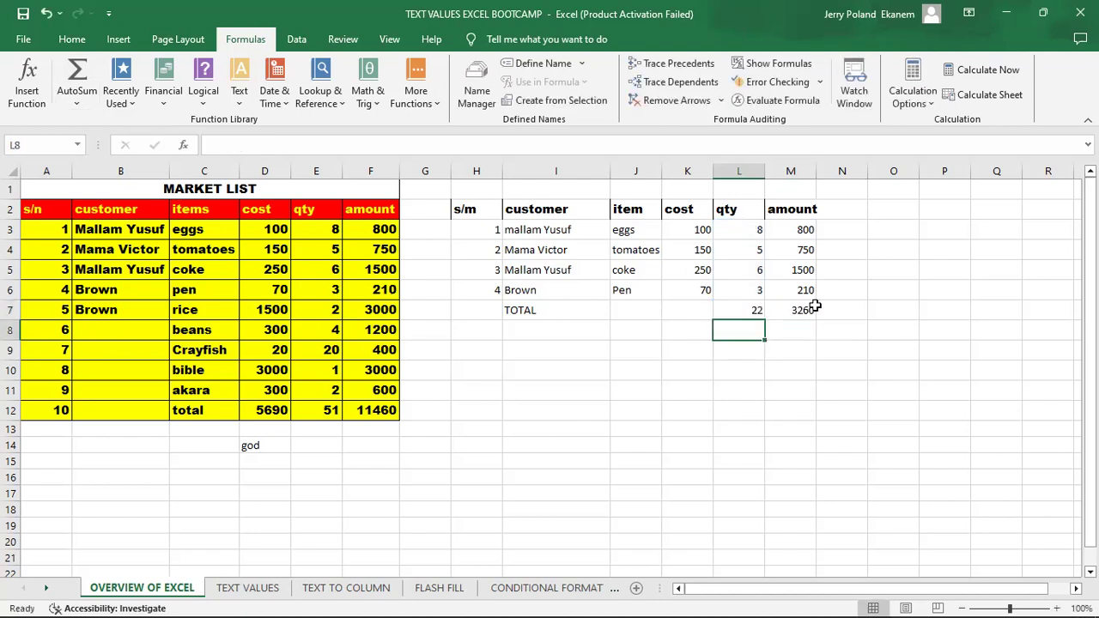
pyautogui.click(799, 309)
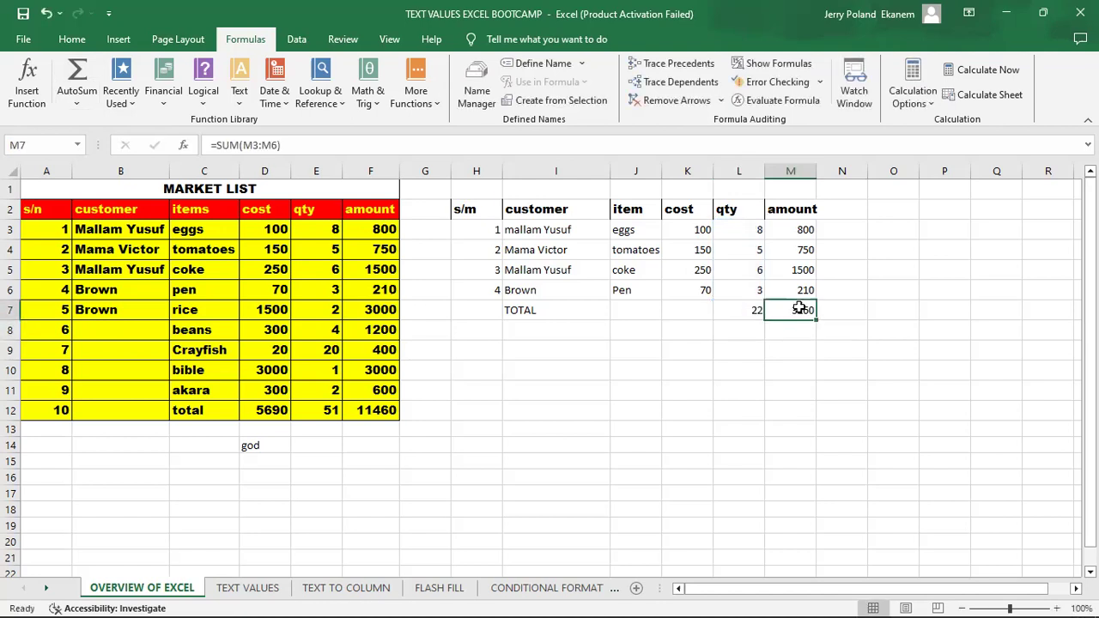
pyautogui.click(744, 305)
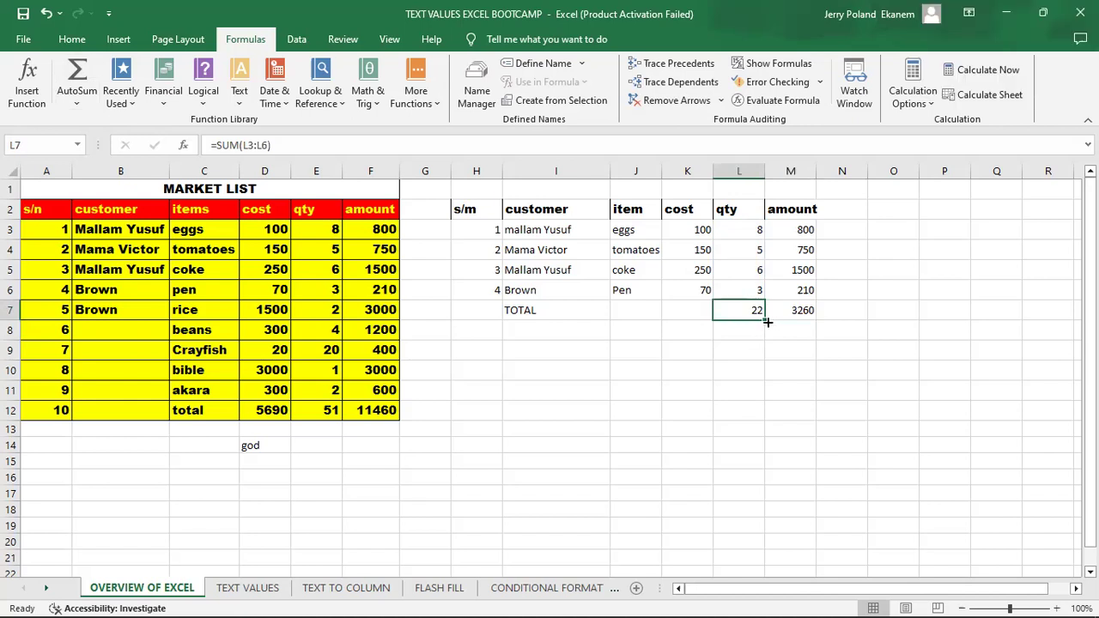
pyautogui.moveTo(767, 322); pyautogui.dragTo(610, 310)
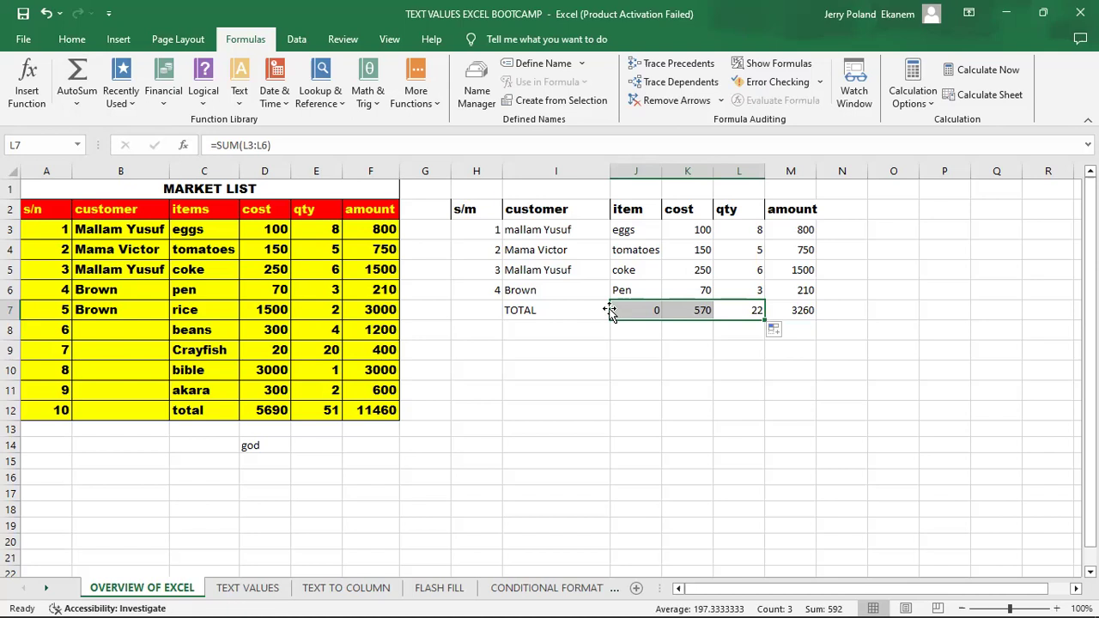
pyautogui.click(657, 339)
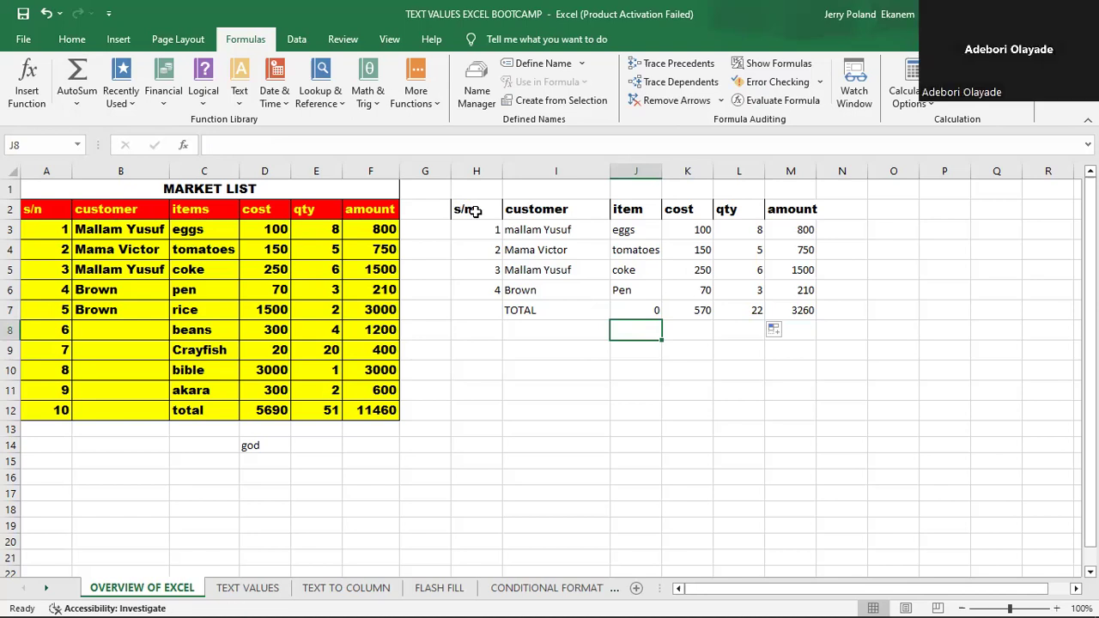
# - Give the header row H2:M2 of the copied table a green fill and white text
pyautogui.click(475, 213)
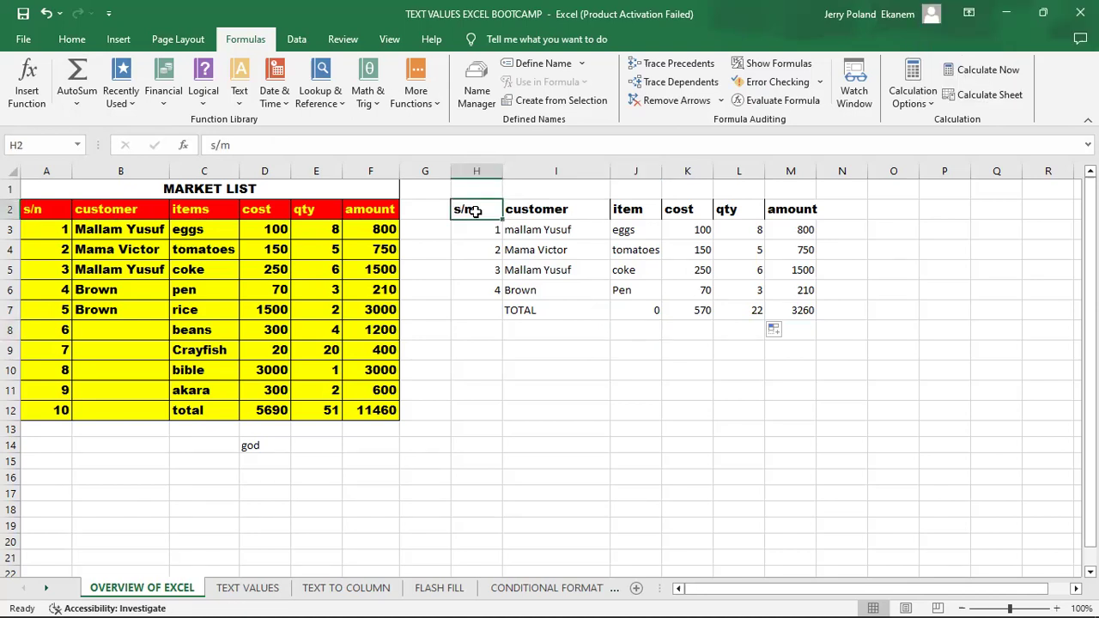
pyautogui.moveTo(475, 212); pyautogui.dragTo(805, 209)
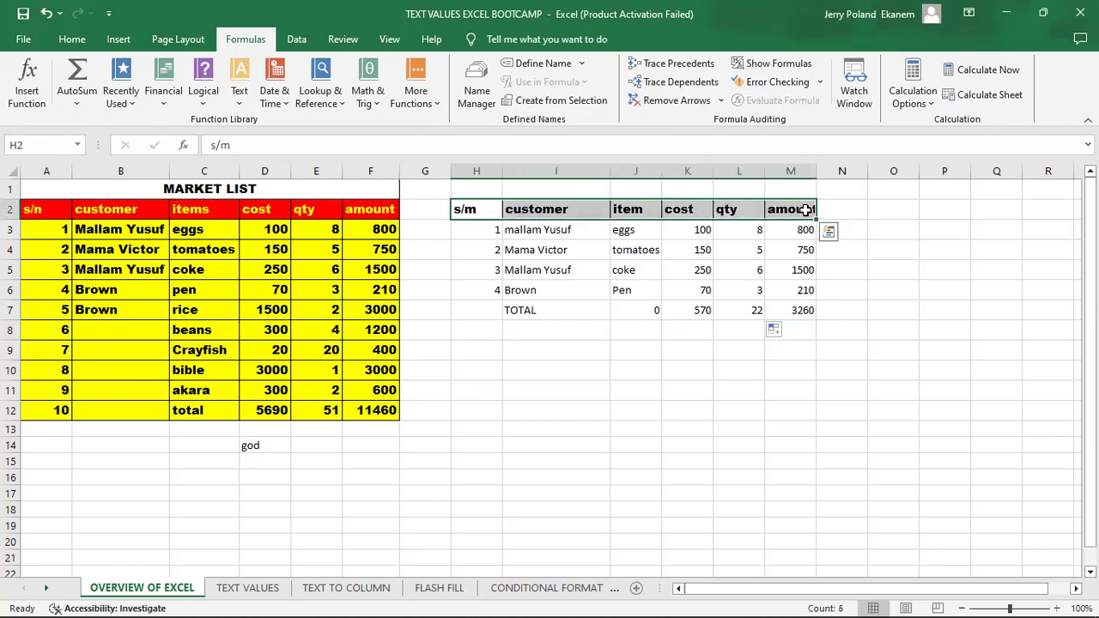
pyautogui.click(69, 41)
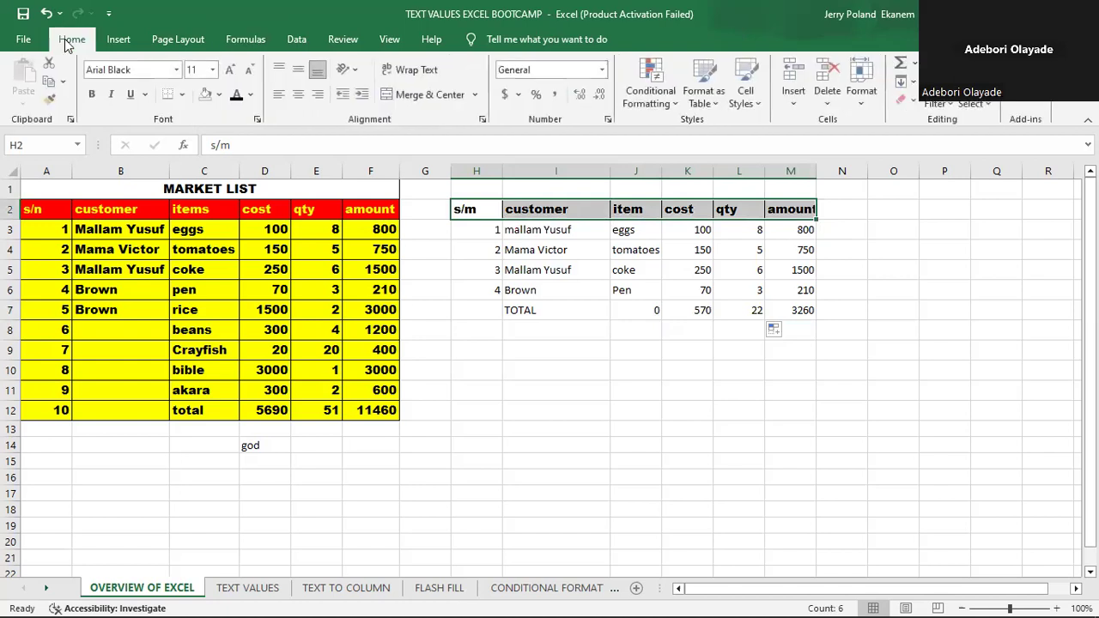
pyautogui.click(220, 95)
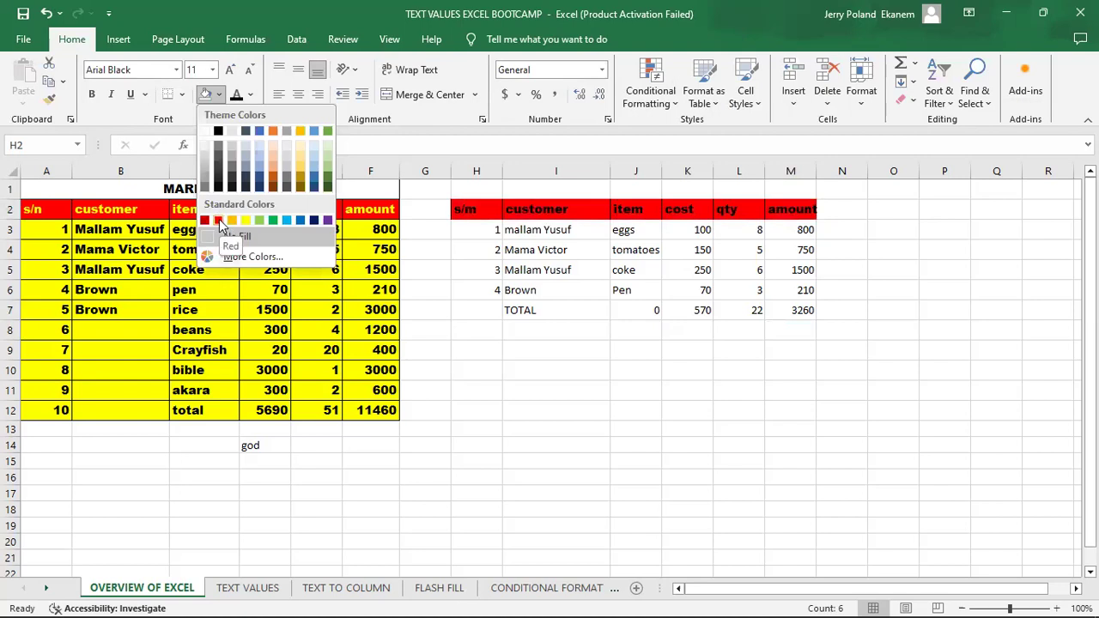
pyautogui.click(273, 220)
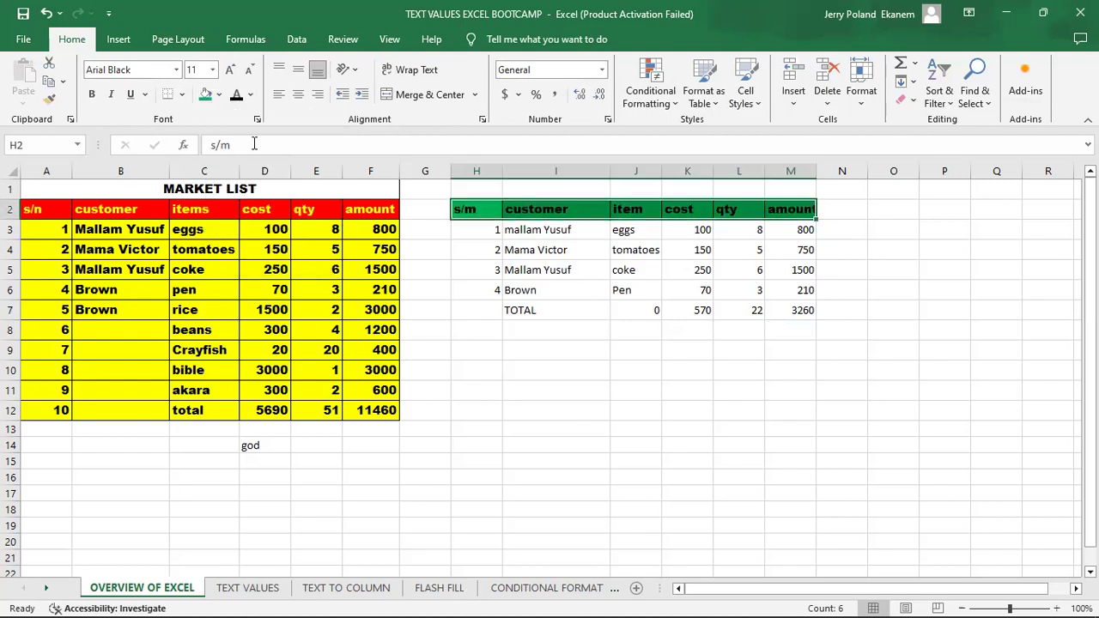
pyautogui.click(251, 96)
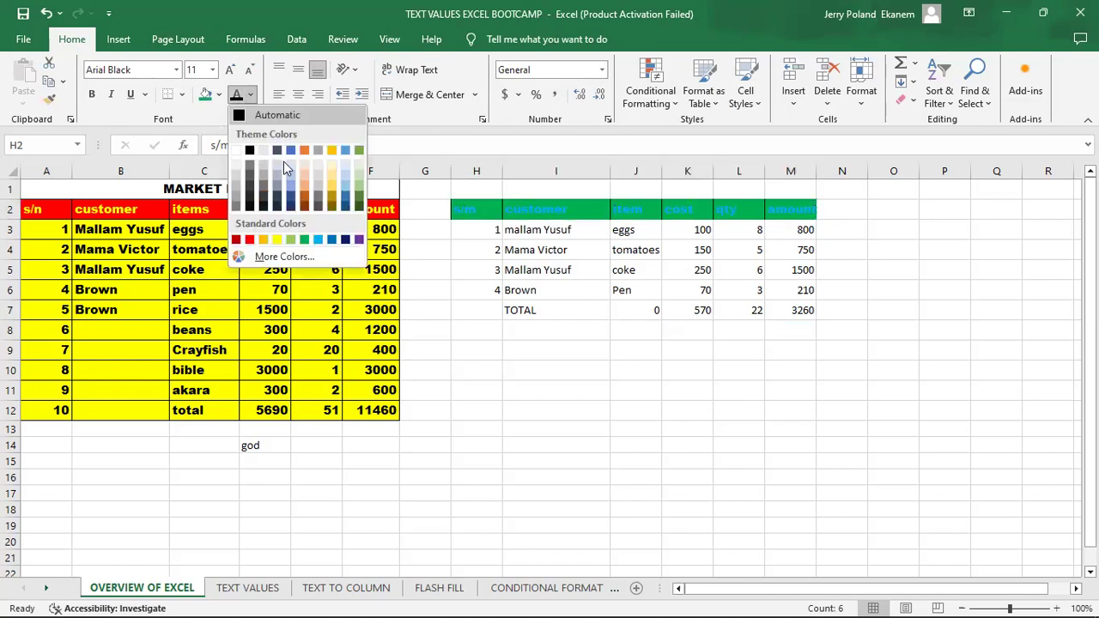
pyautogui.click(240, 151)
pyautogui.click(705, 334)
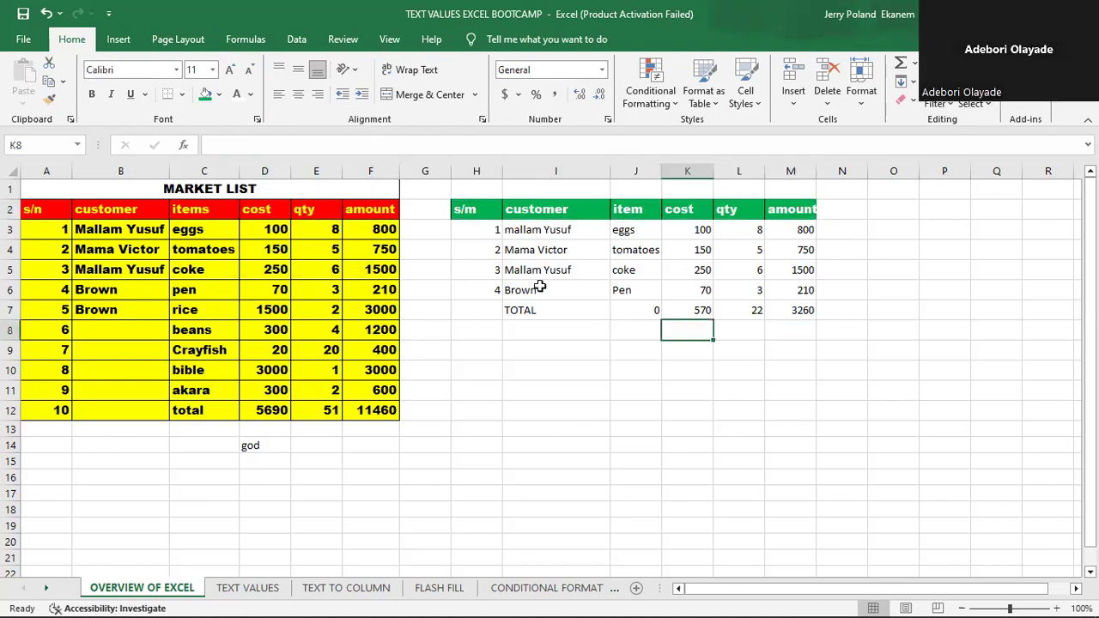
# - Fill the table body H3:M7 with light green and apply all borders to it
pyautogui.click(469, 229)
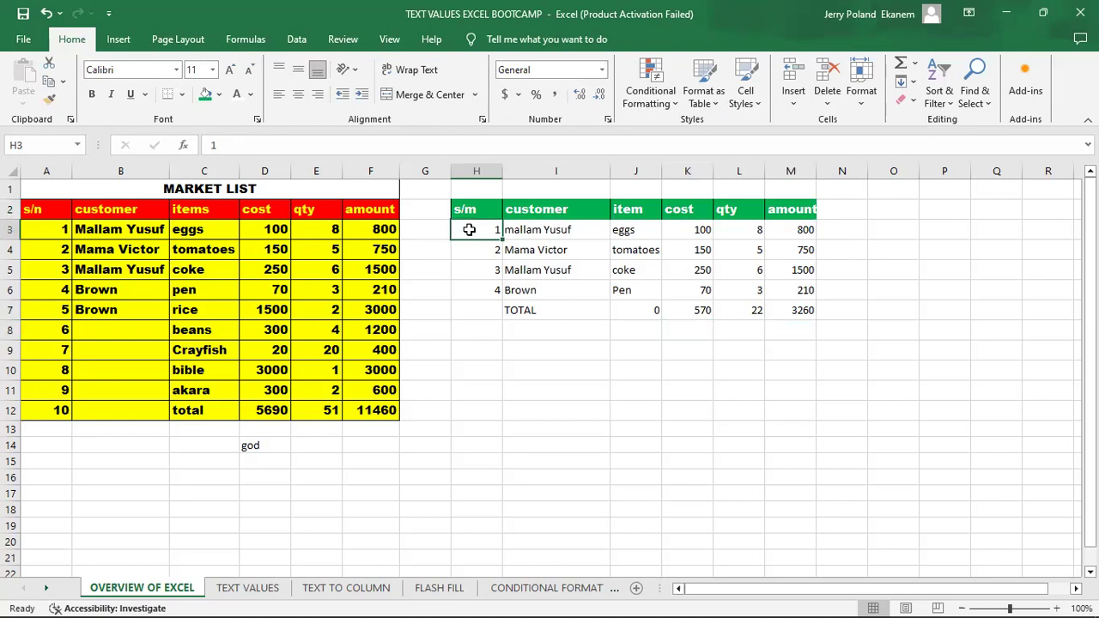
pyautogui.moveTo(469, 229); pyautogui.dragTo(807, 309)
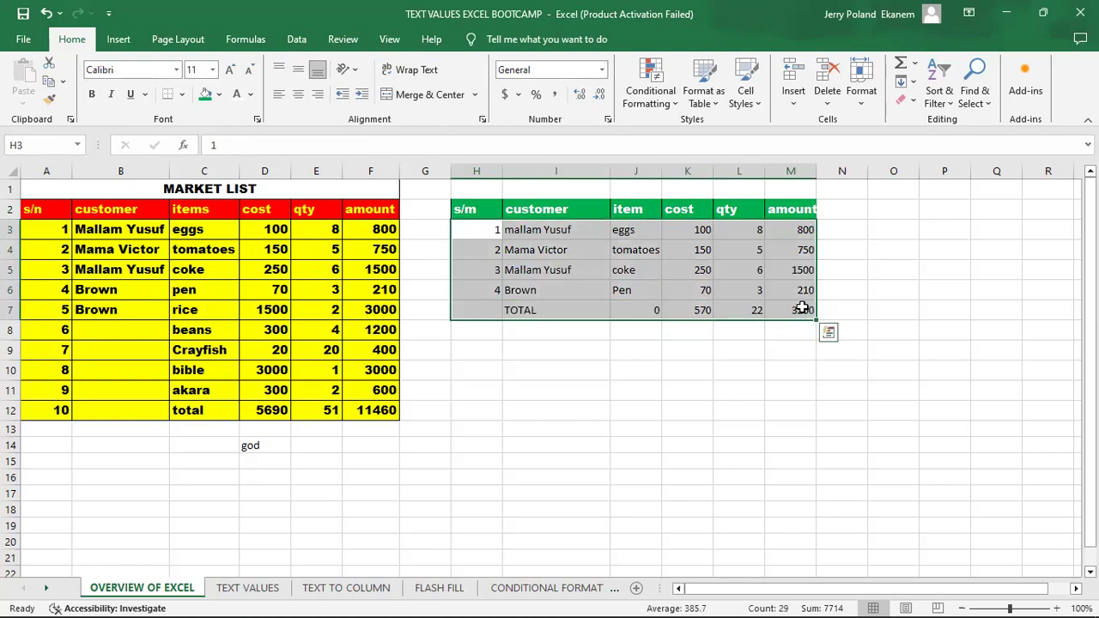
pyautogui.click(220, 96)
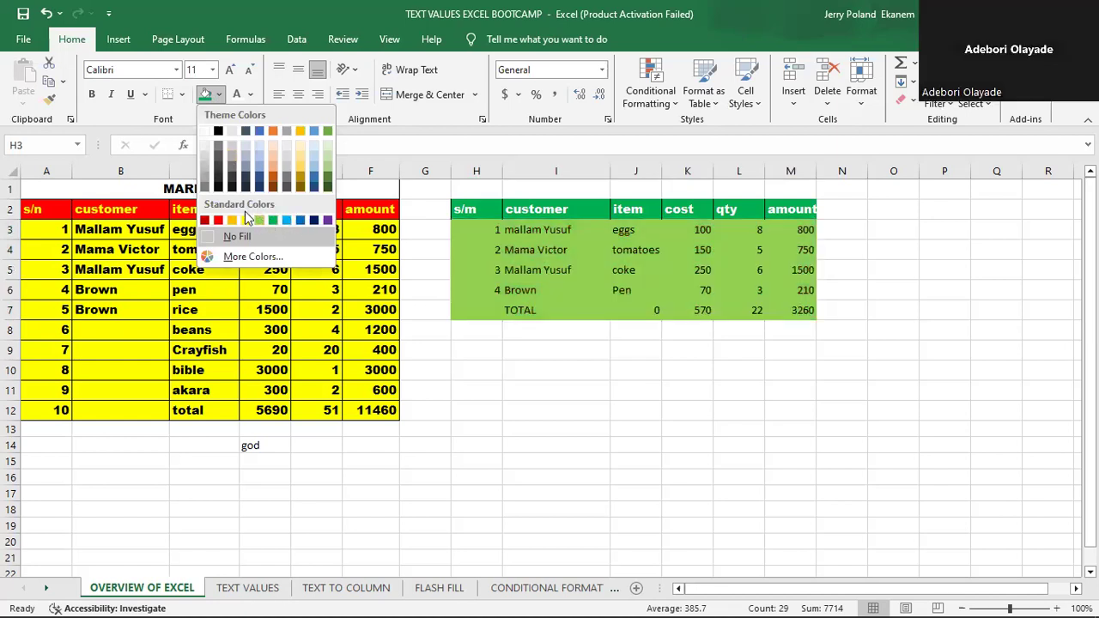
pyautogui.click(328, 169)
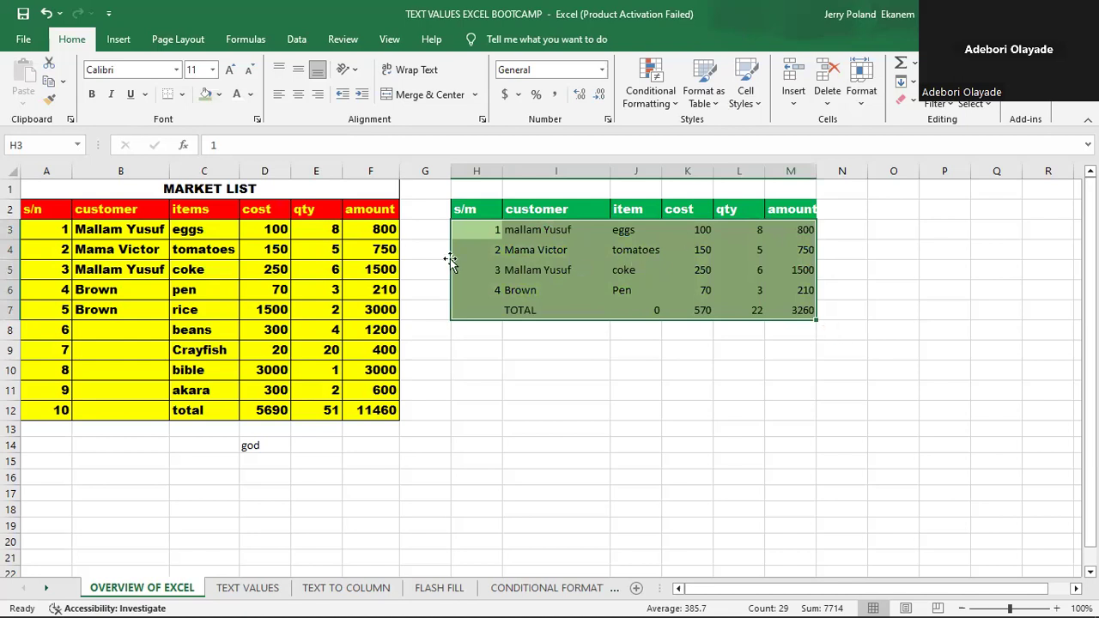
pyautogui.click(184, 99)
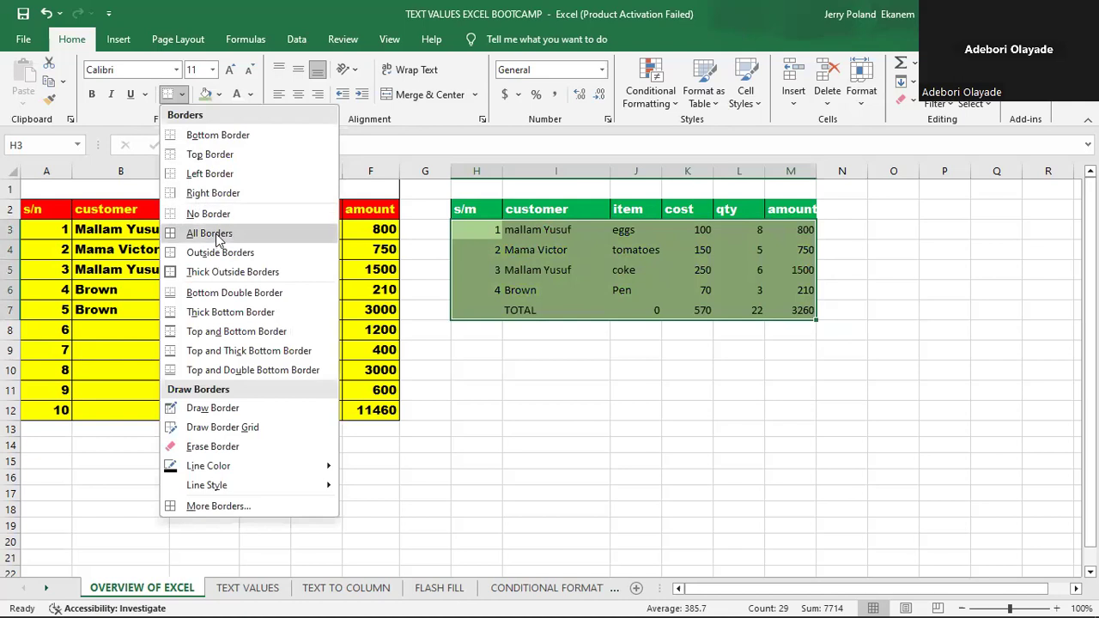
pyautogui.click(217, 234)
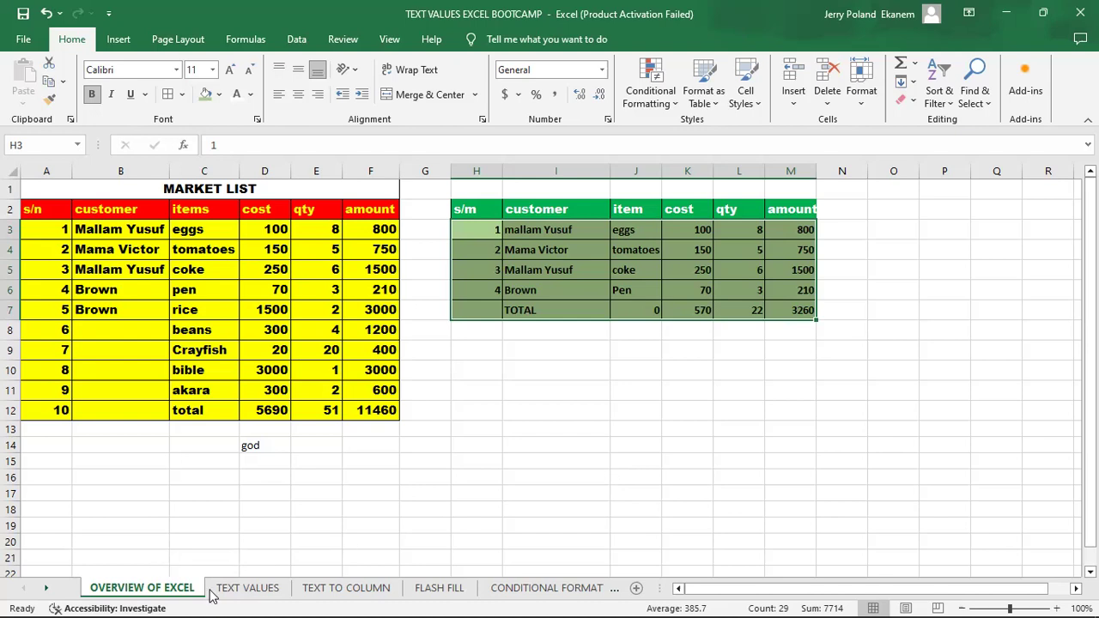
# - Open the TEXT VALUES sheet and examine the UPPER, LOWER and PROPER headers and the entries in the first DATA column
pyautogui.click(247, 588)
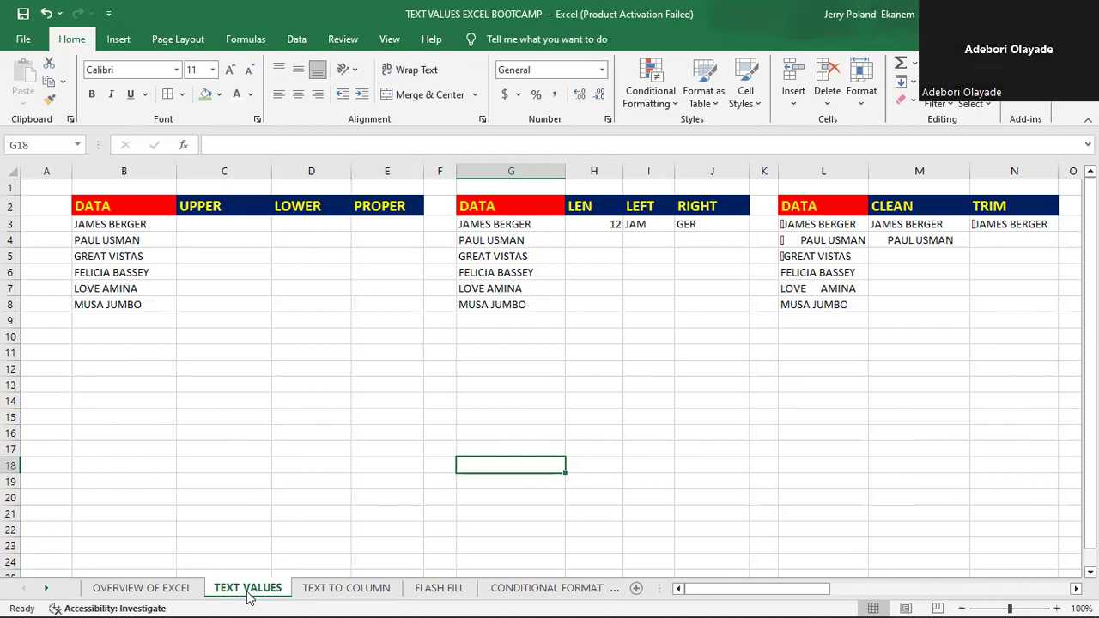
pyautogui.click(205, 206)
pyautogui.click(307, 213)
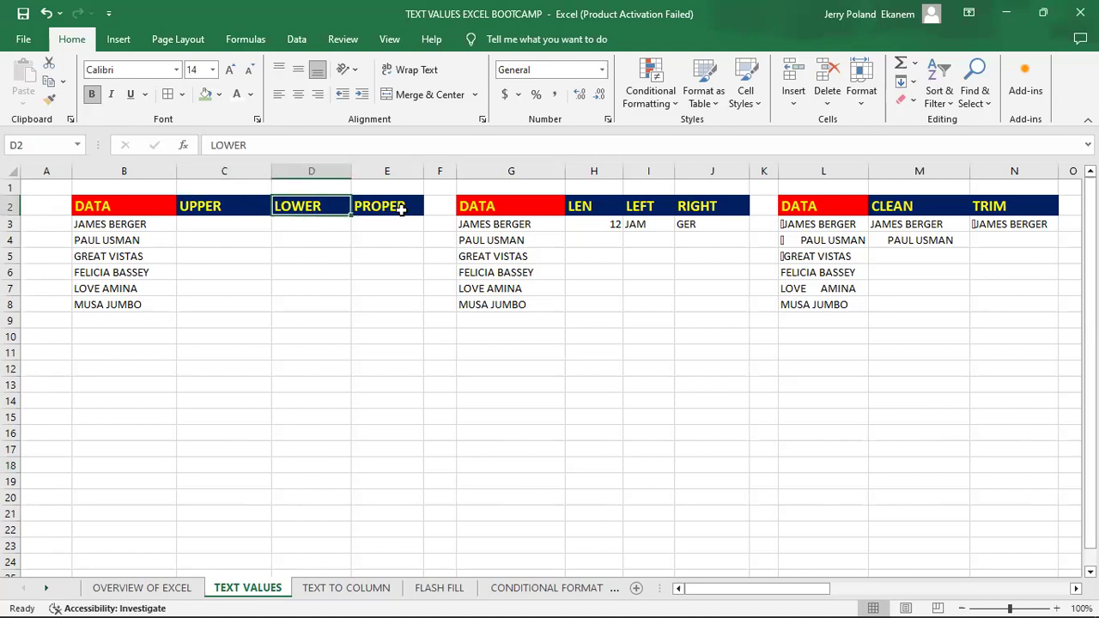
pyautogui.click(400, 209)
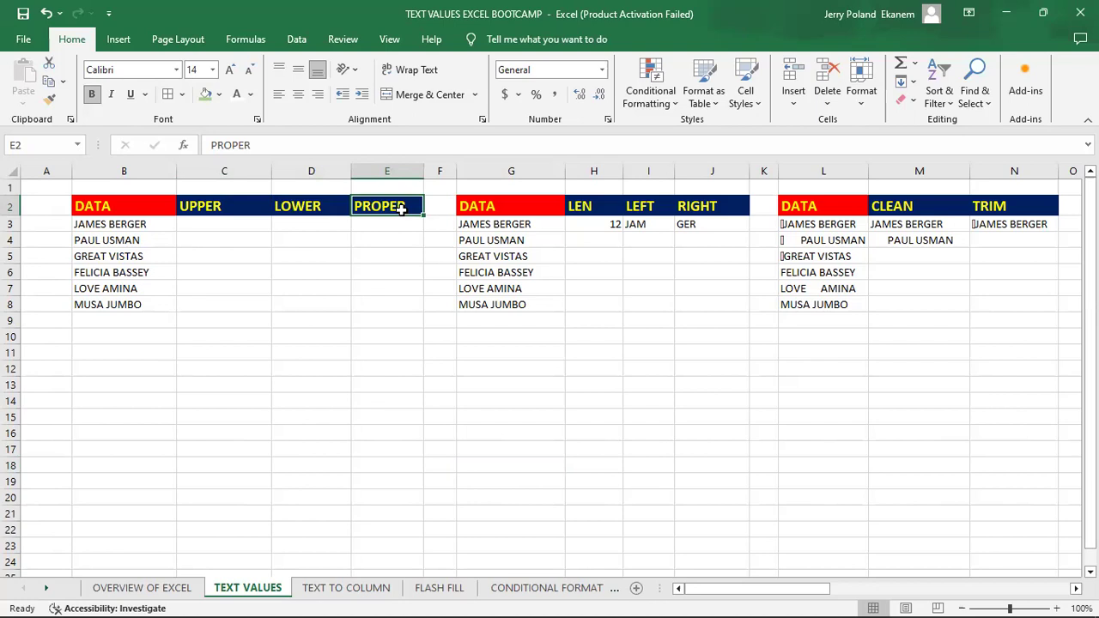
pyautogui.click(118, 225)
pyautogui.click(118, 244)
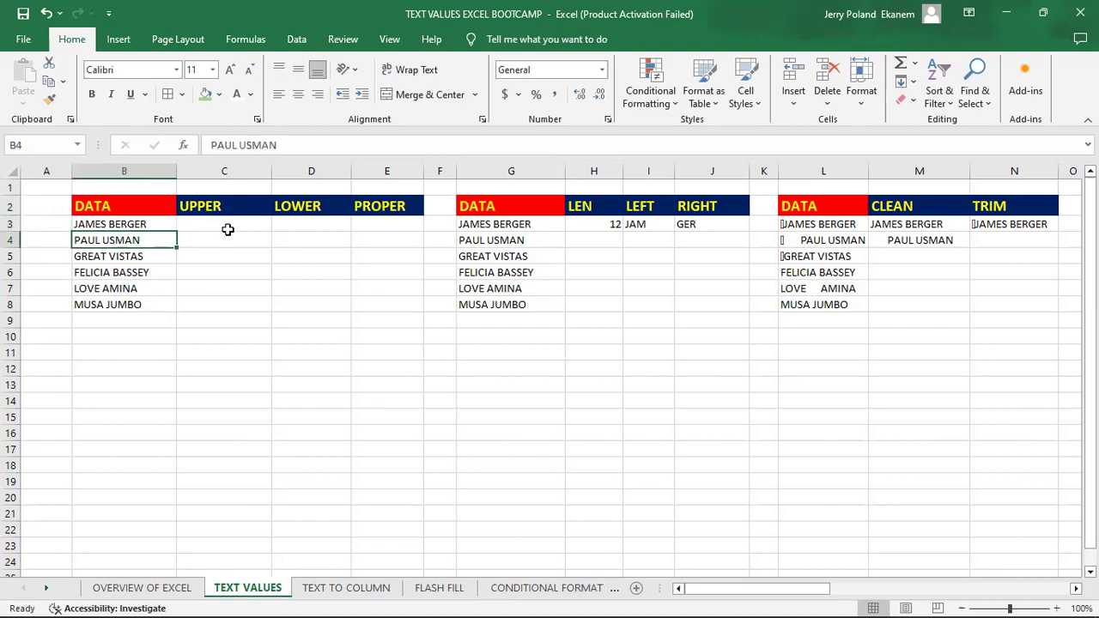
pyautogui.click(214, 205)
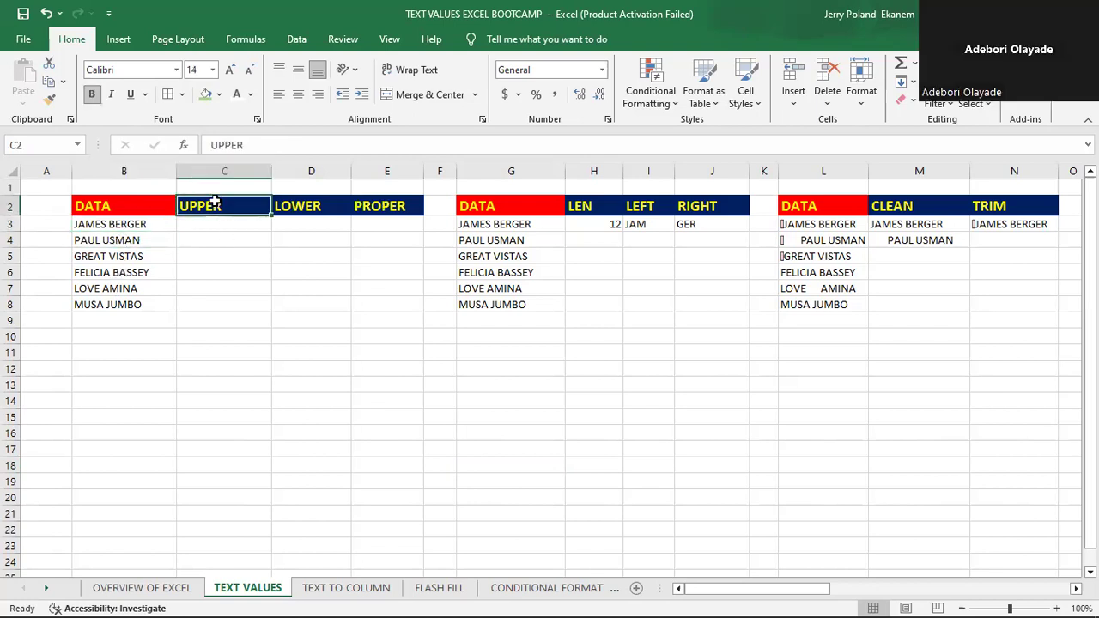
pyautogui.click(296, 207)
pyautogui.click(374, 207)
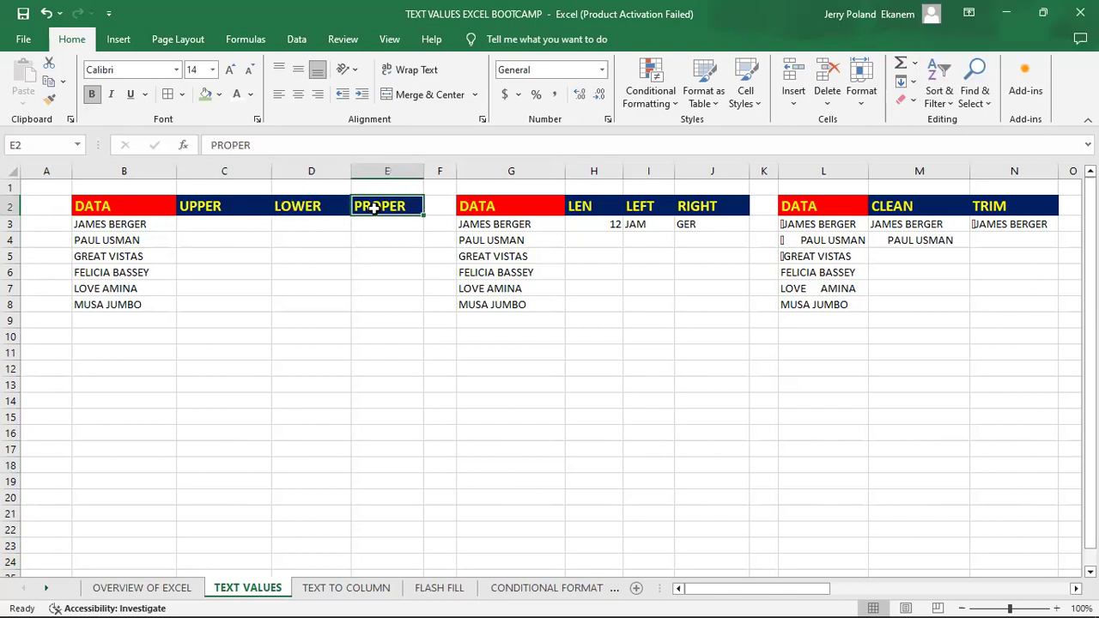
# - Enter an UPPER formula in C3 that converts the text of B3 to uppercase
pyautogui.click(220, 223)
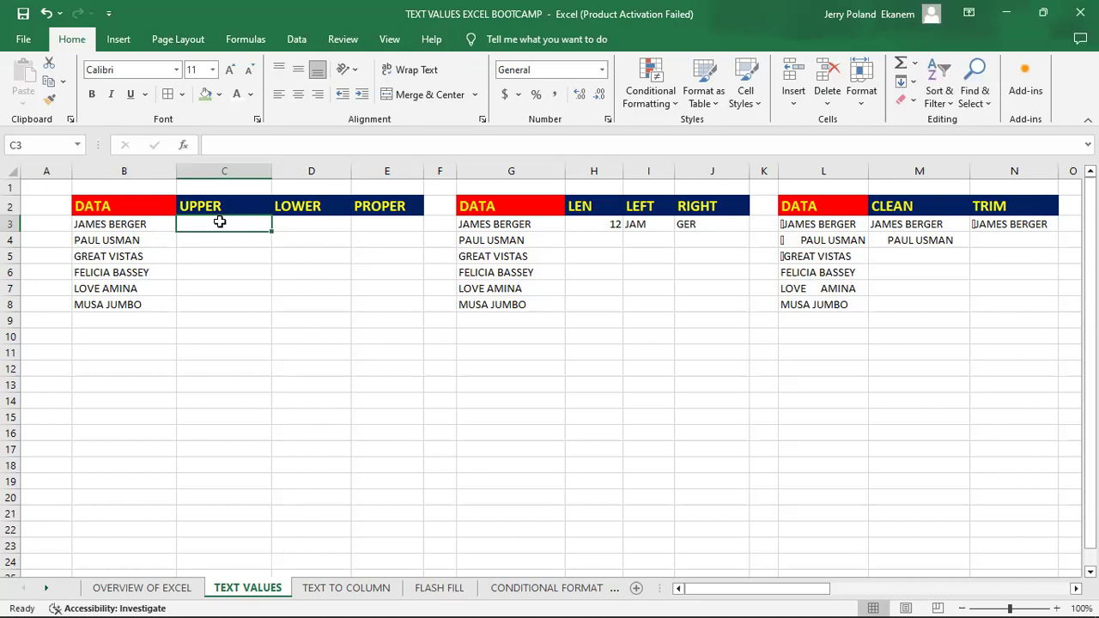
pyautogui.write('=')
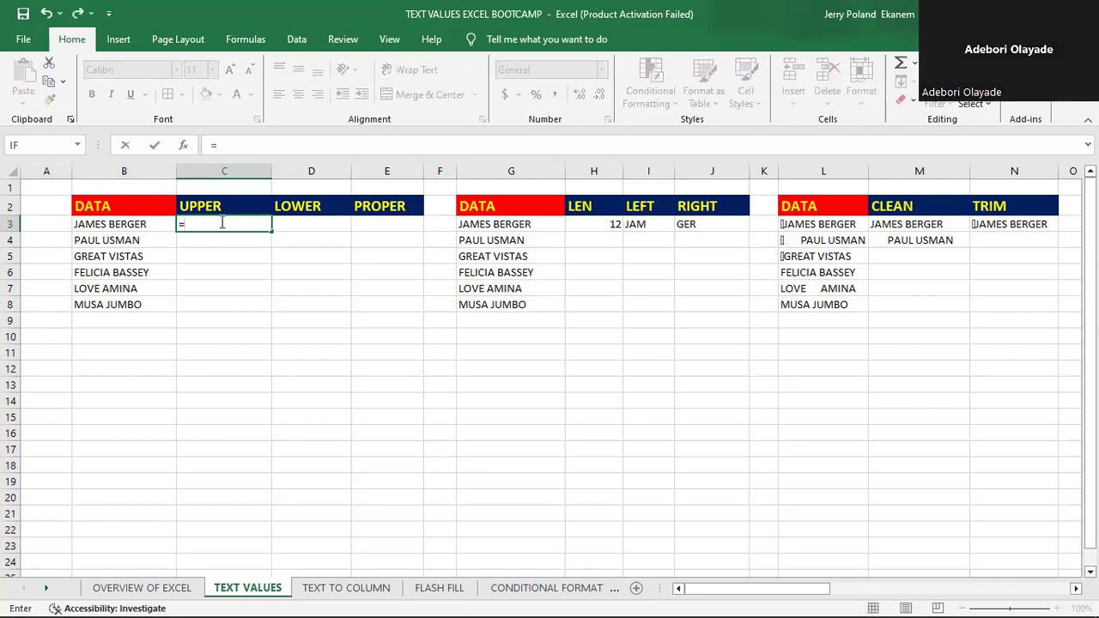
pyautogui.write('UPP')
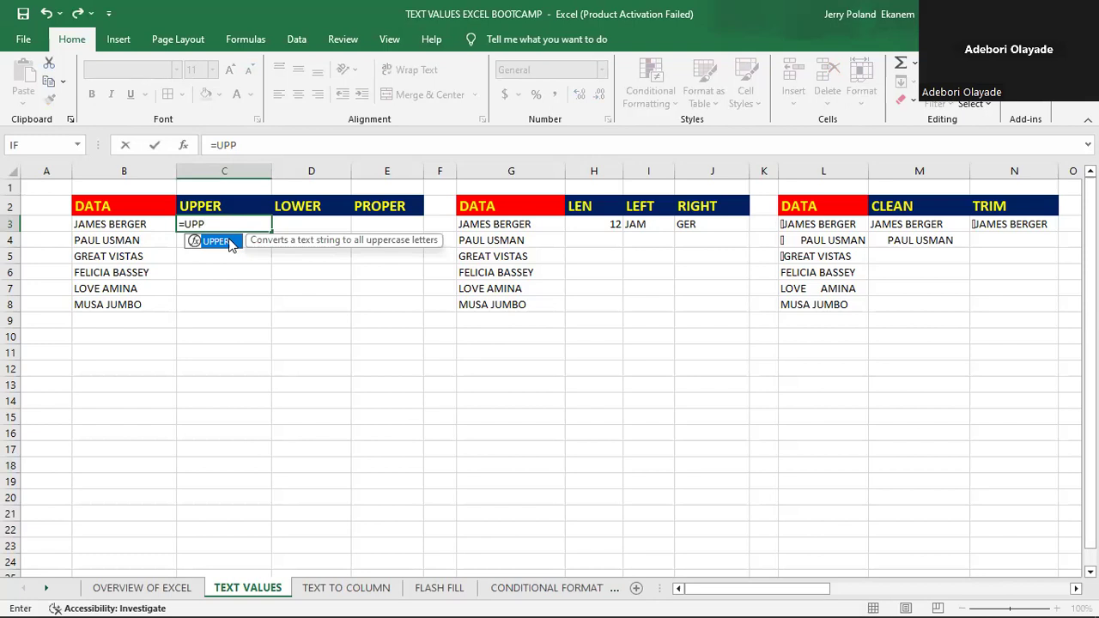
pyautogui.doubleClick(230, 242)
pyautogui.click(115, 224)
pyautogui.press('Return')
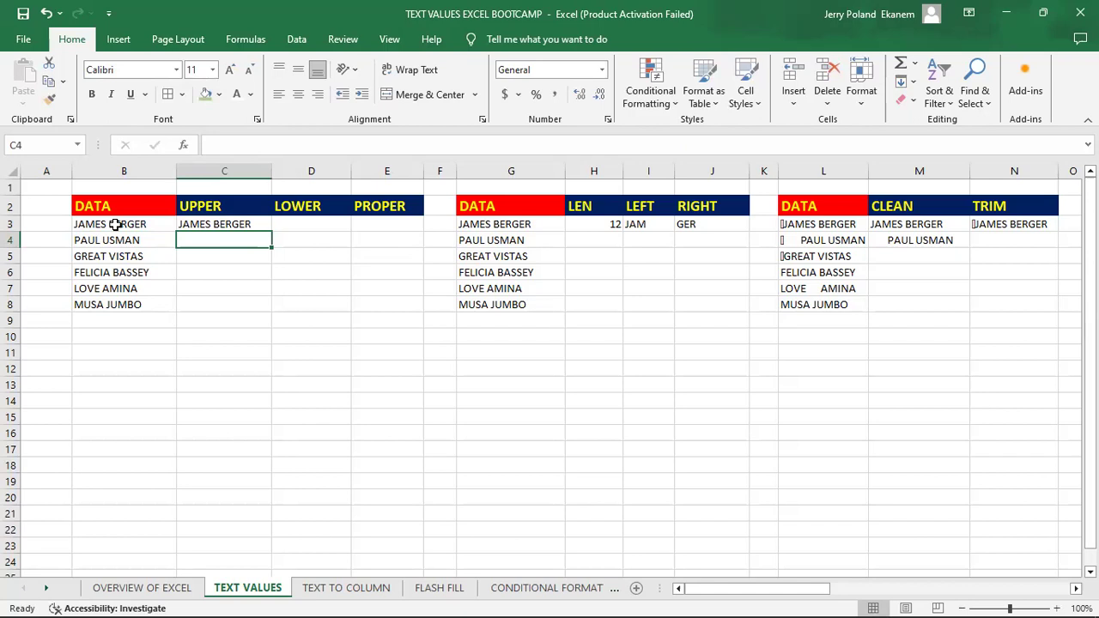
# - Enter a LOWER formula in D3 that converts the text of B3 to lowercase
pyautogui.click(329, 222)
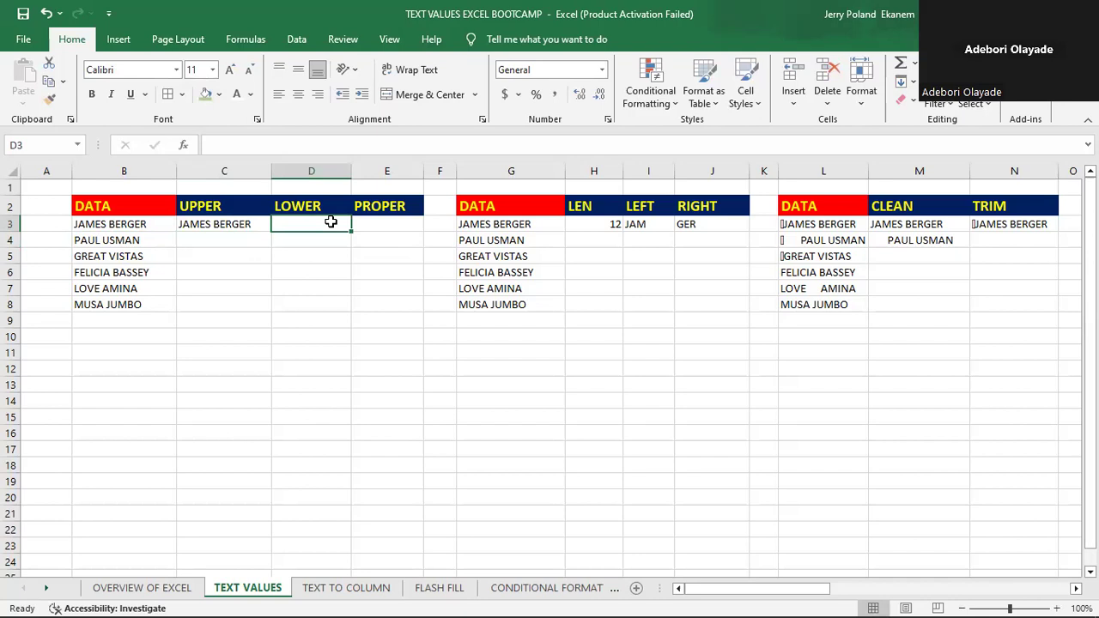
pyautogui.write('=')
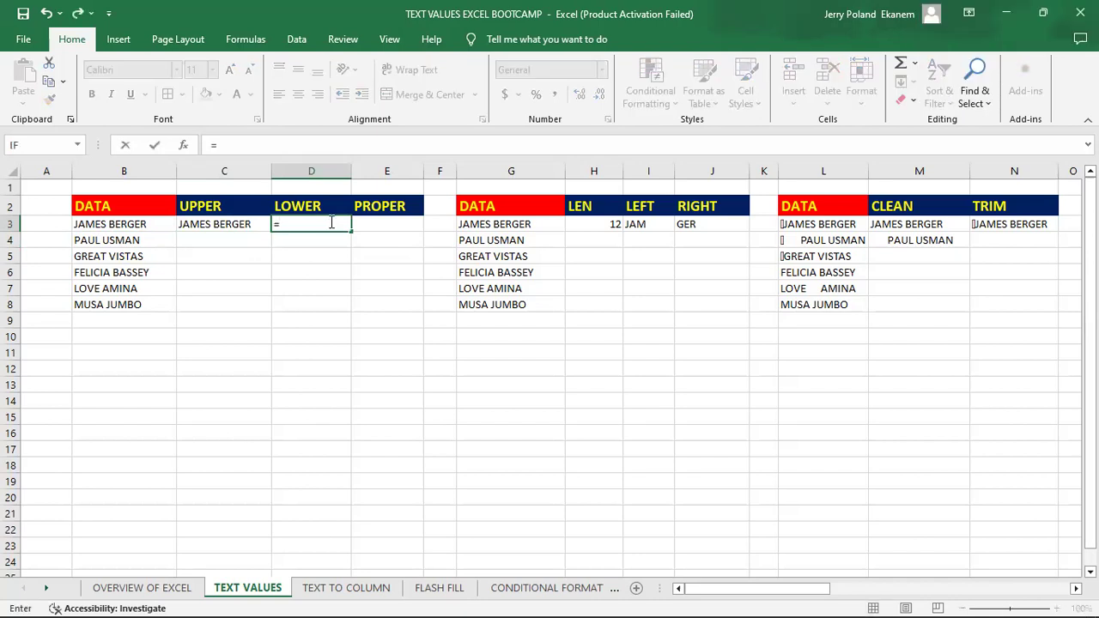
pyautogui.write('LO')
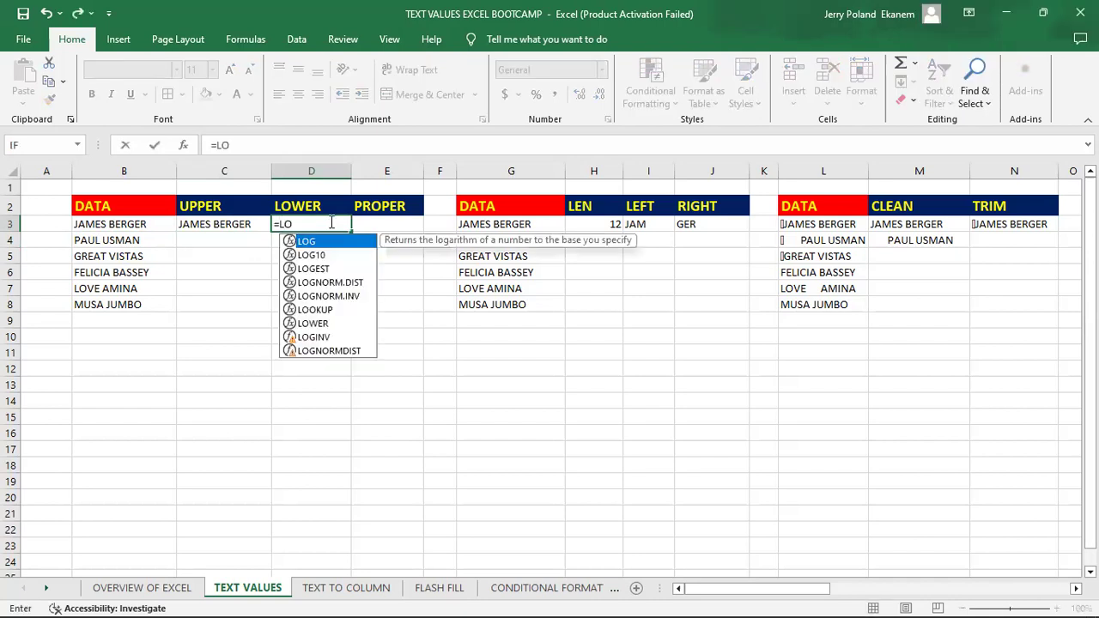
pyautogui.write('W')
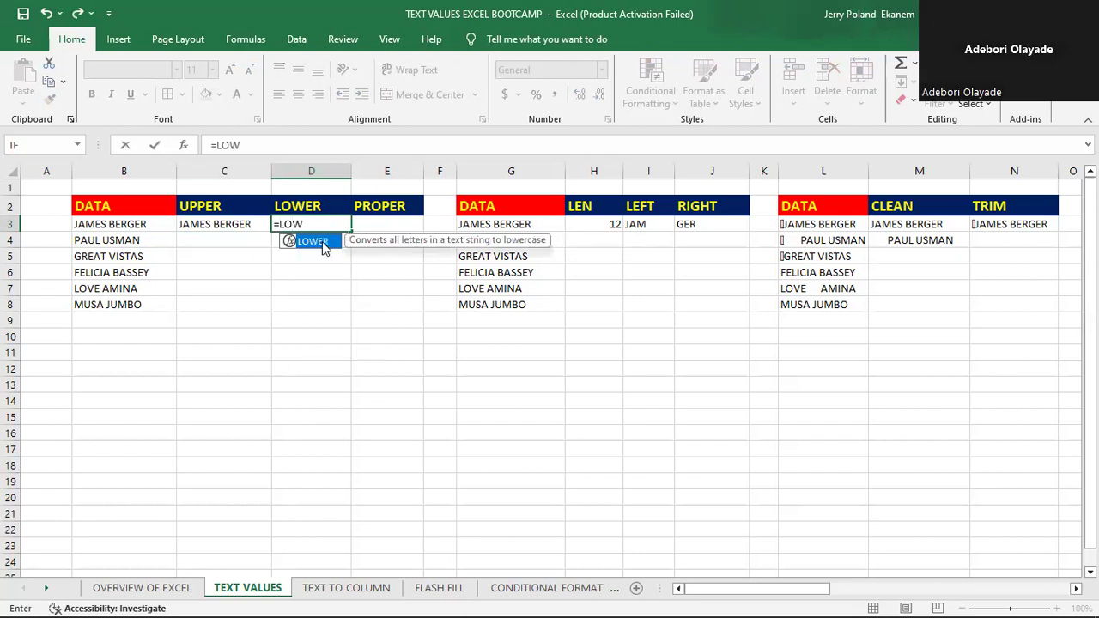
pyautogui.doubleClick(314, 241)
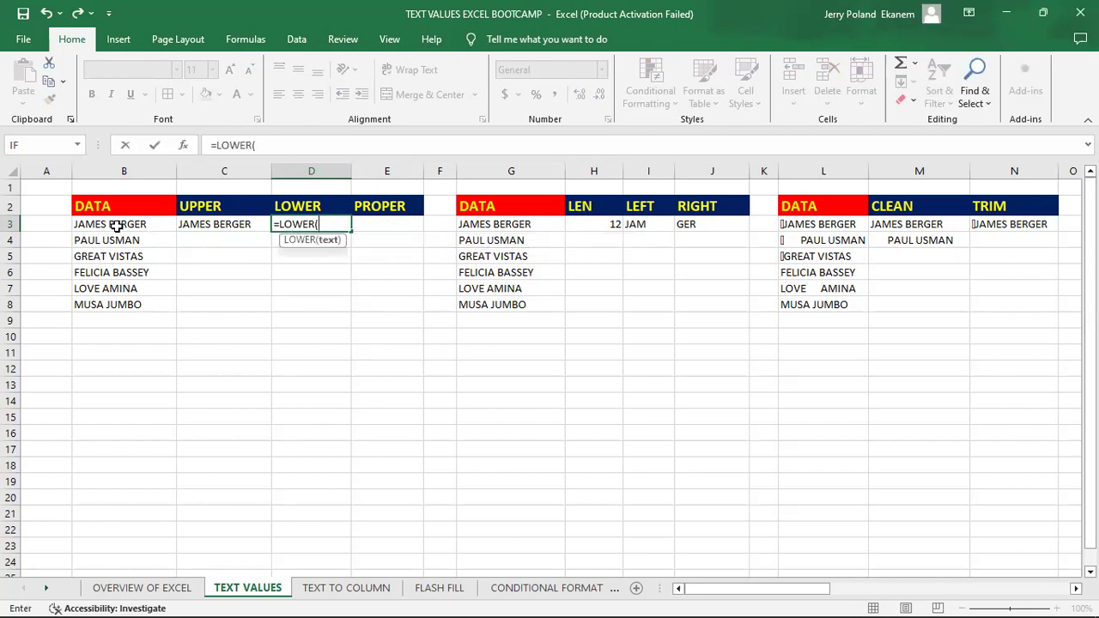
pyautogui.click(116, 225)
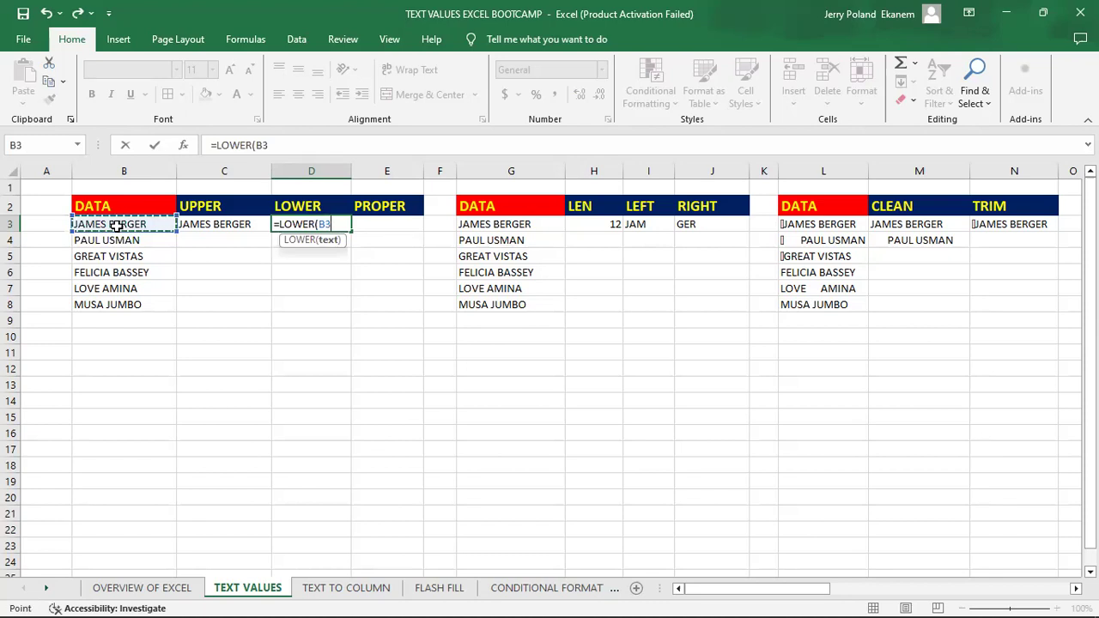
pyautogui.press('Return')
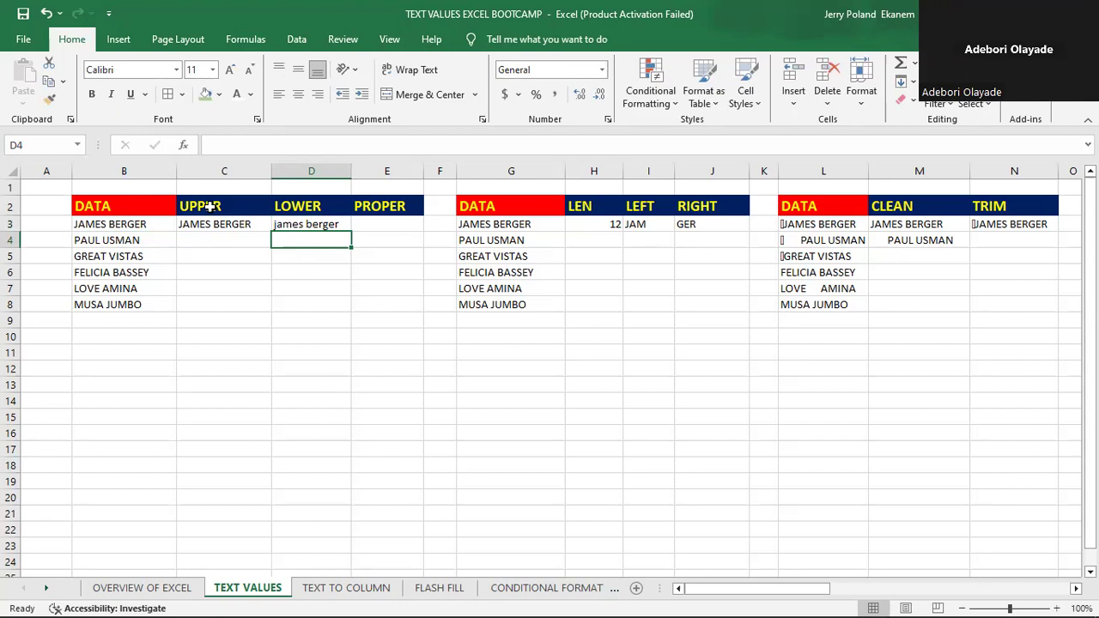
# - Enter a PROPER formula in E3 that converts the text of B3 to proper case
pyautogui.click(391, 225)
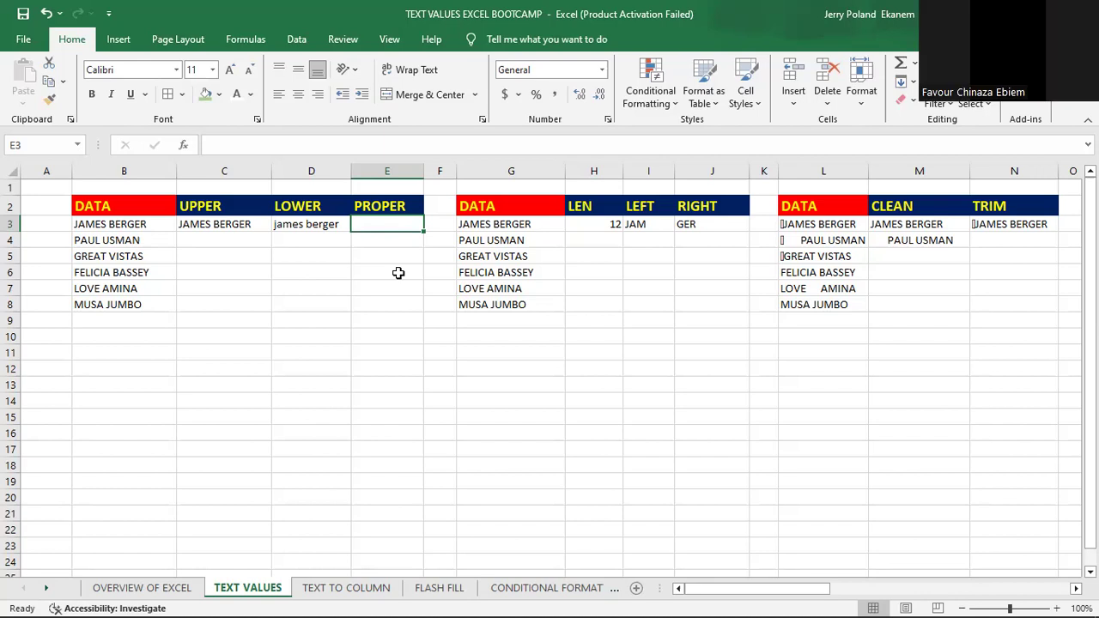
pyautogui.write('=')
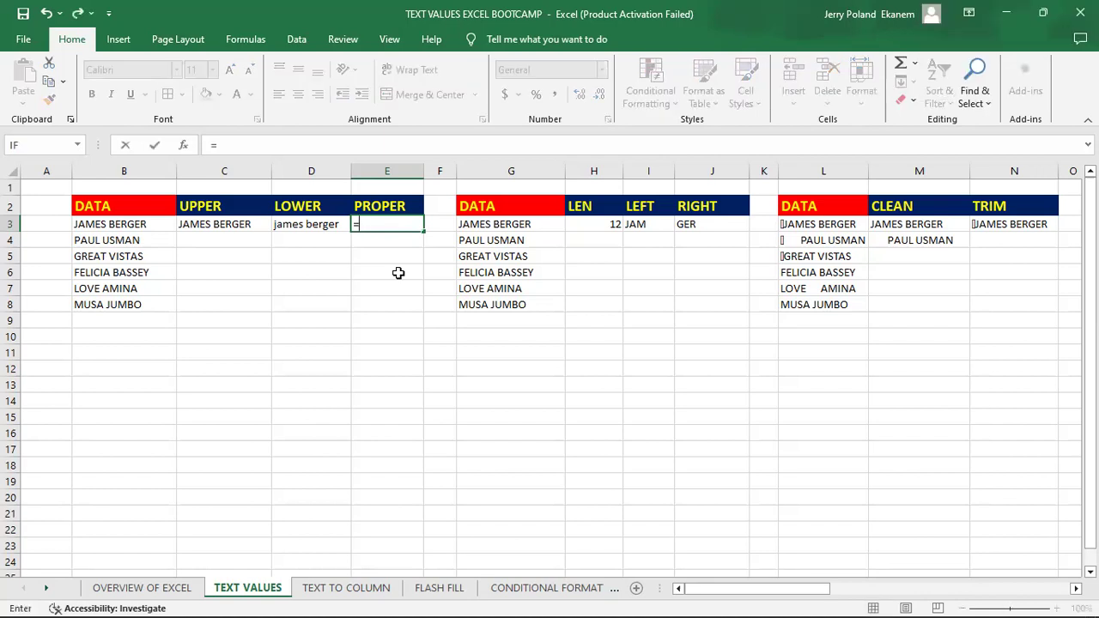
pyautogui.write('PROP')
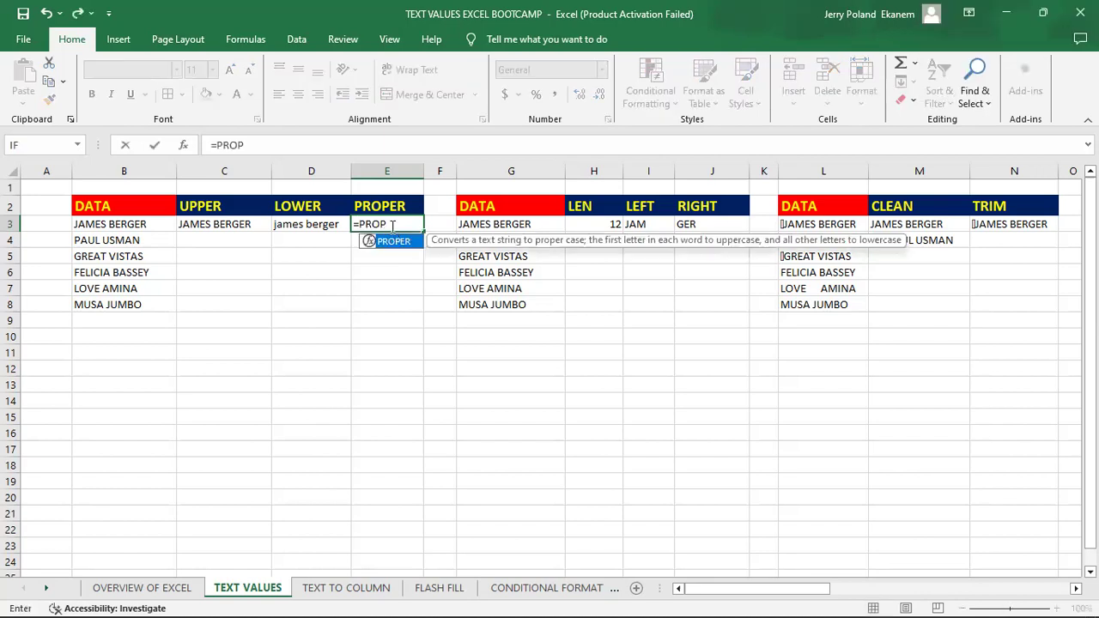
pyautogui.press('Tab')
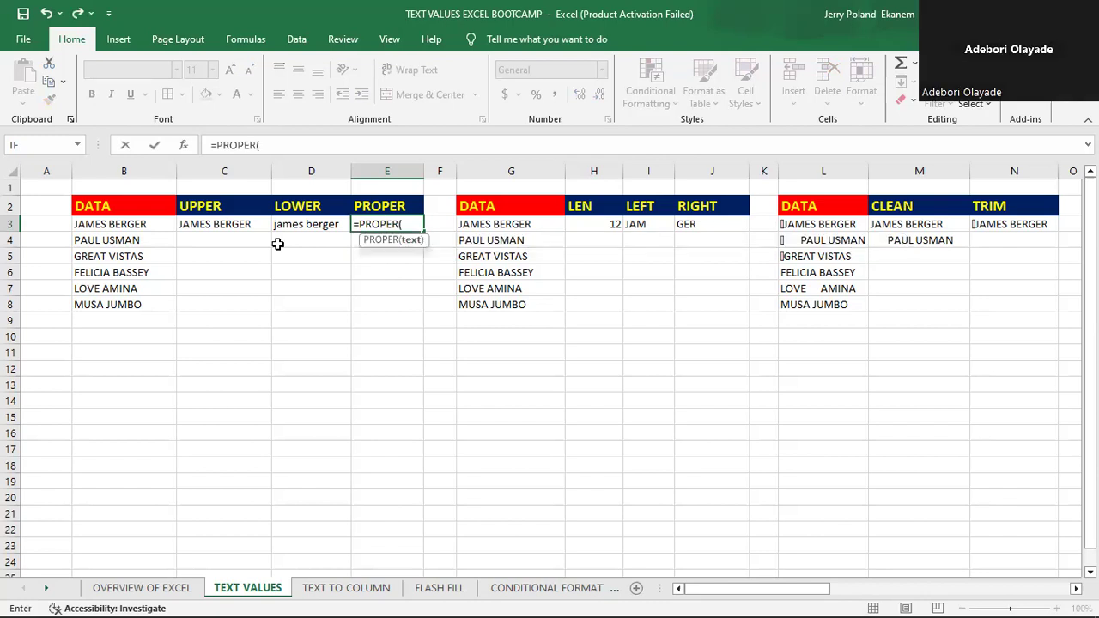
pyautogui.click(116, 224)
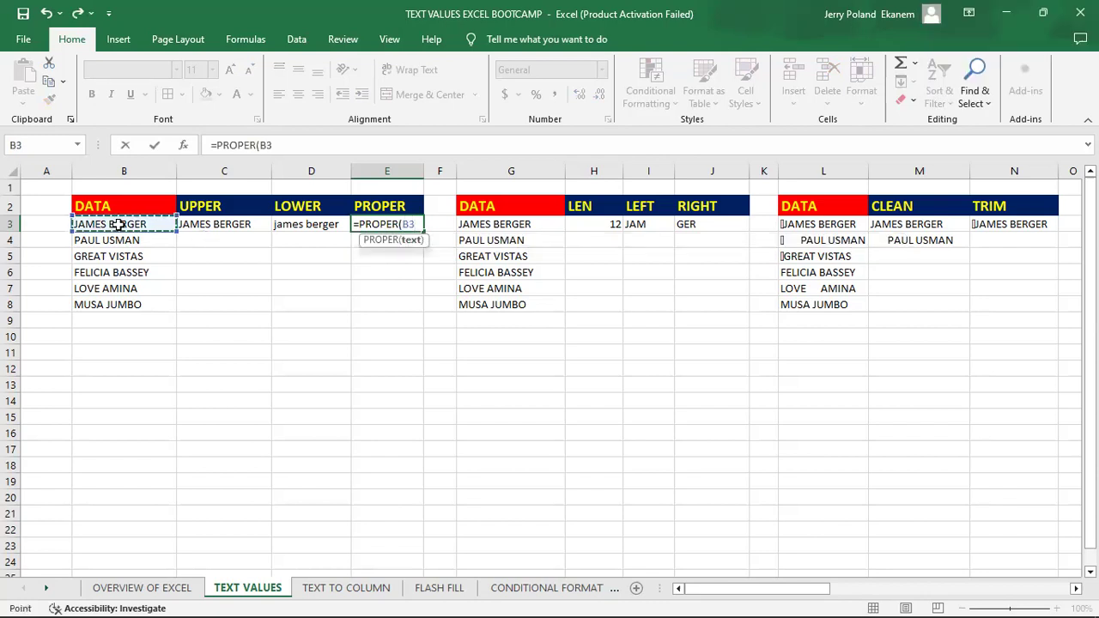
pyautogui.press('Return')
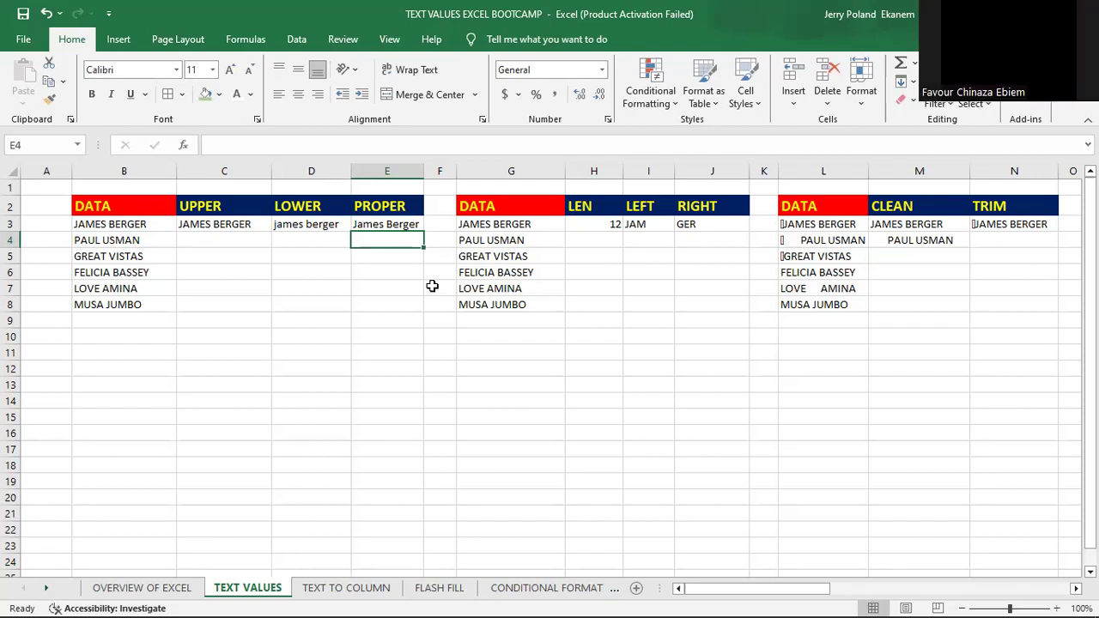
# - Enter an UPPER formula in C4 that converts the text of B4 to uppercase
pyautogui.click(237, 241)
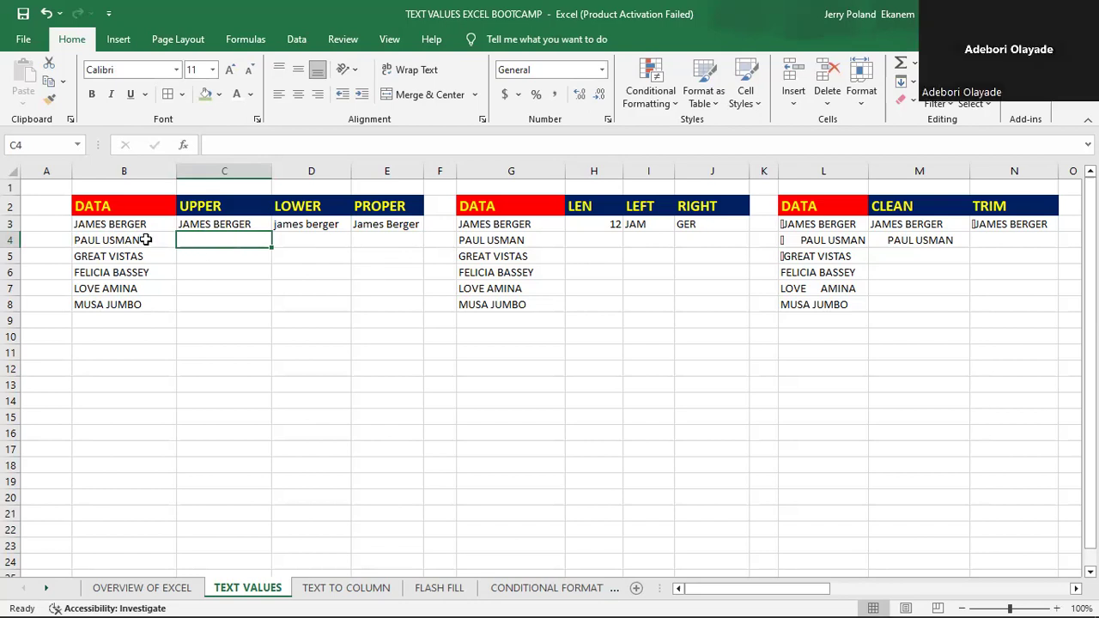
pyautogui.write('=')
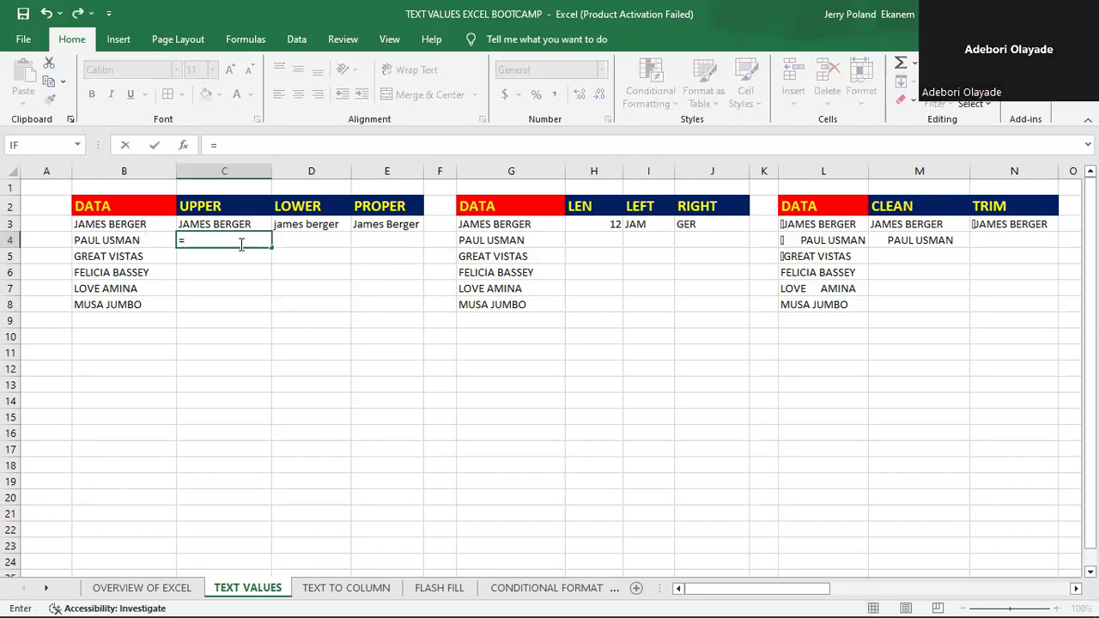
pyautogui.write('UPP')
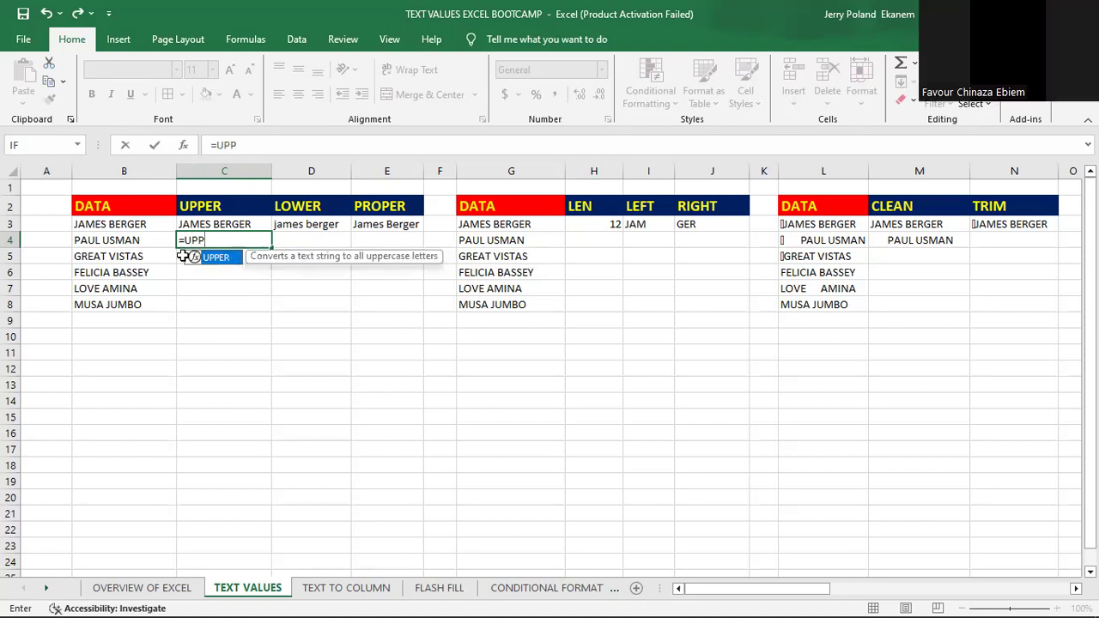
pyautogui.doubleClick(217, 257)
pyautogui.click(102, 241)
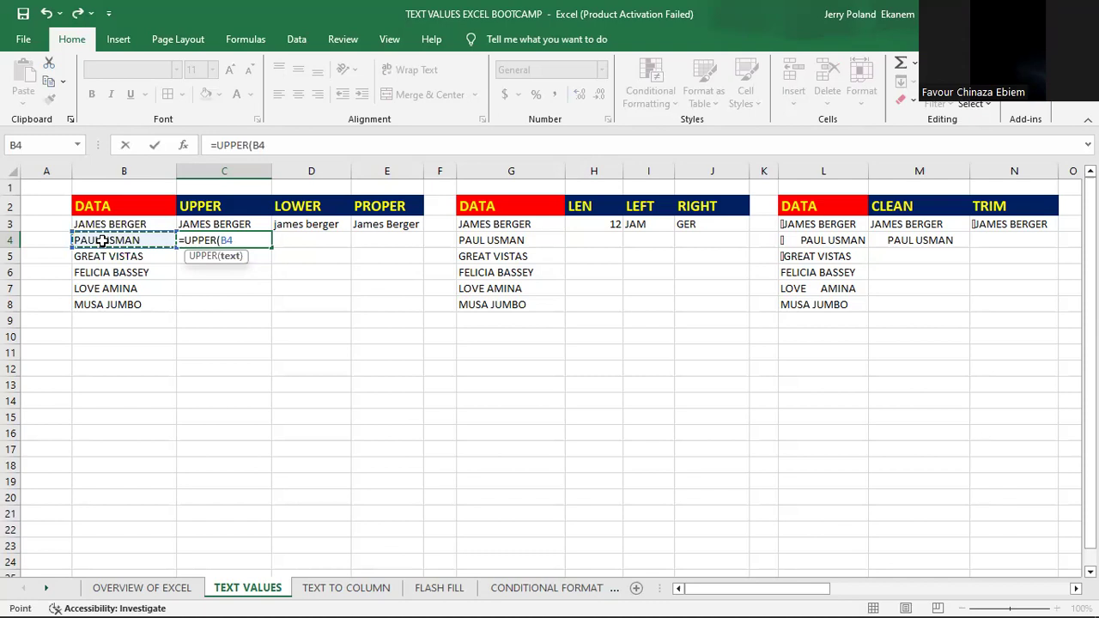
pyautogui.press('Return')
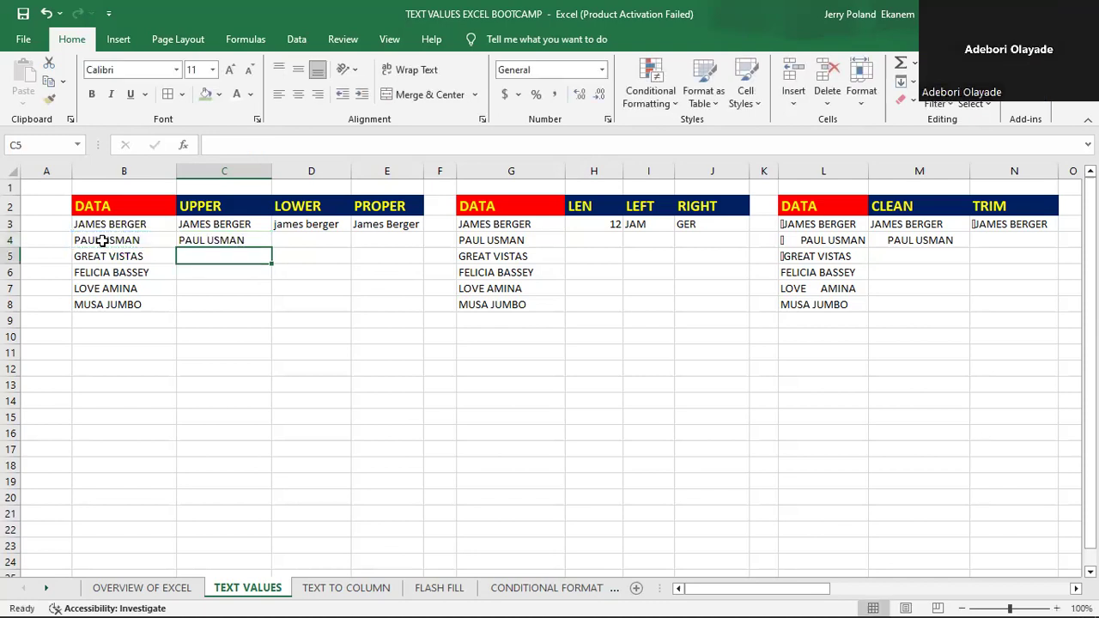
# - Enter a LOWER formula in D4 that converts the text of B4 to lowercase
pyautogui.click(325, 238)
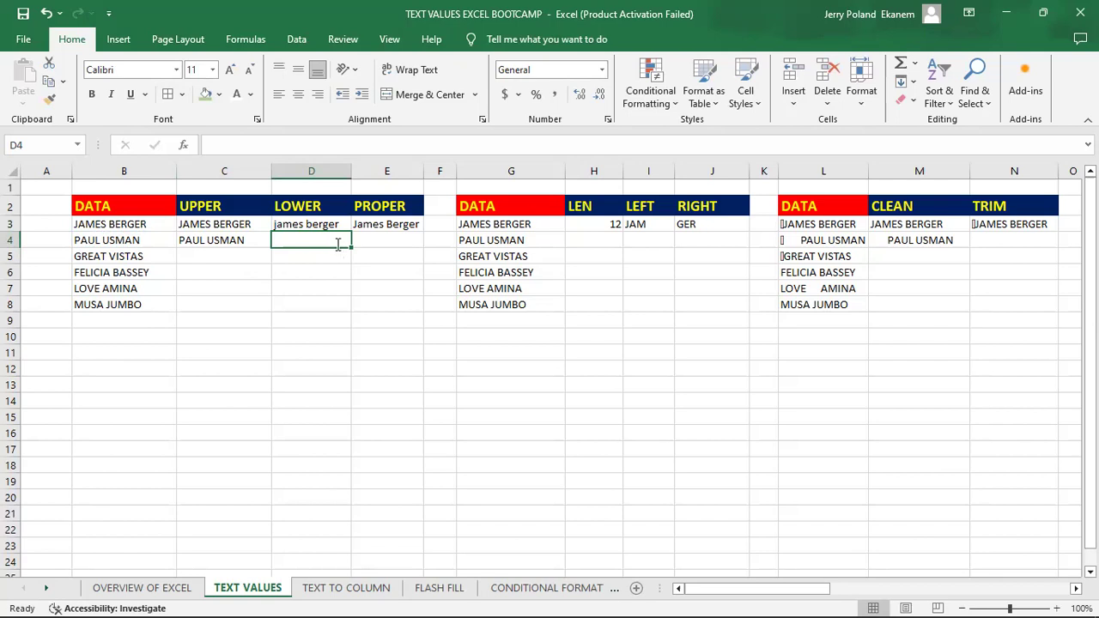
pyautogui.write('=')
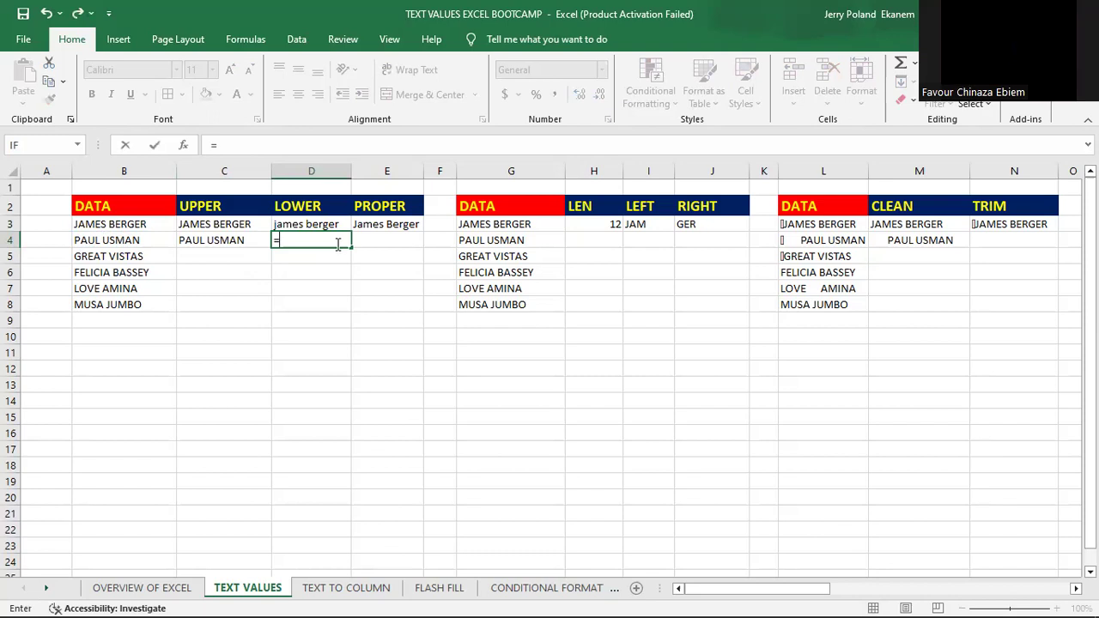
pyautogui.write('LOWE')
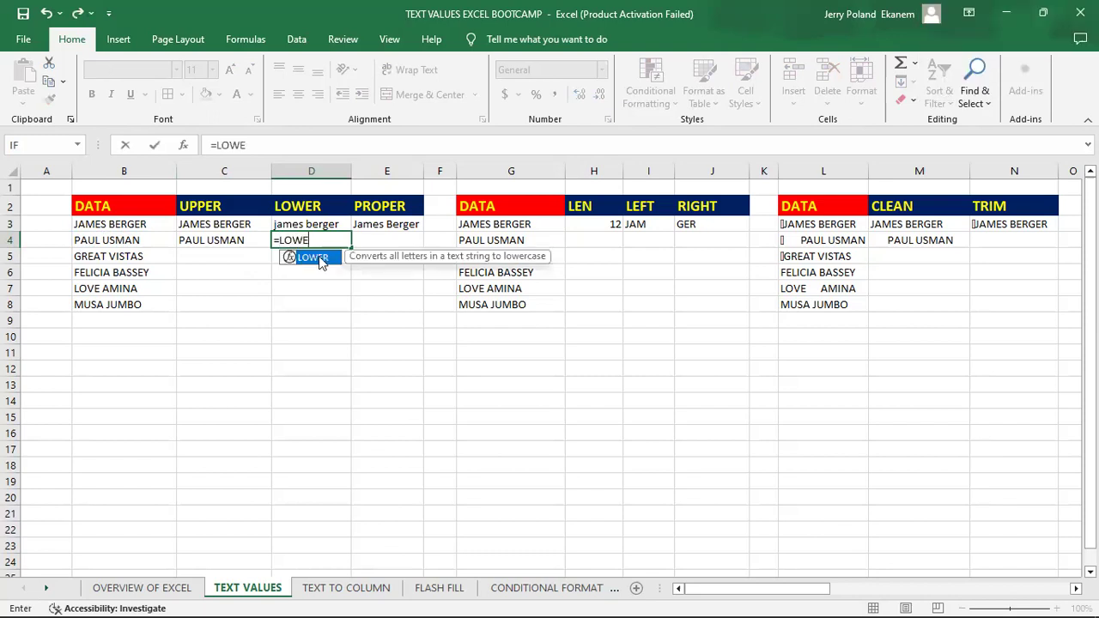
pyautogui.doubleClick(320, 257)
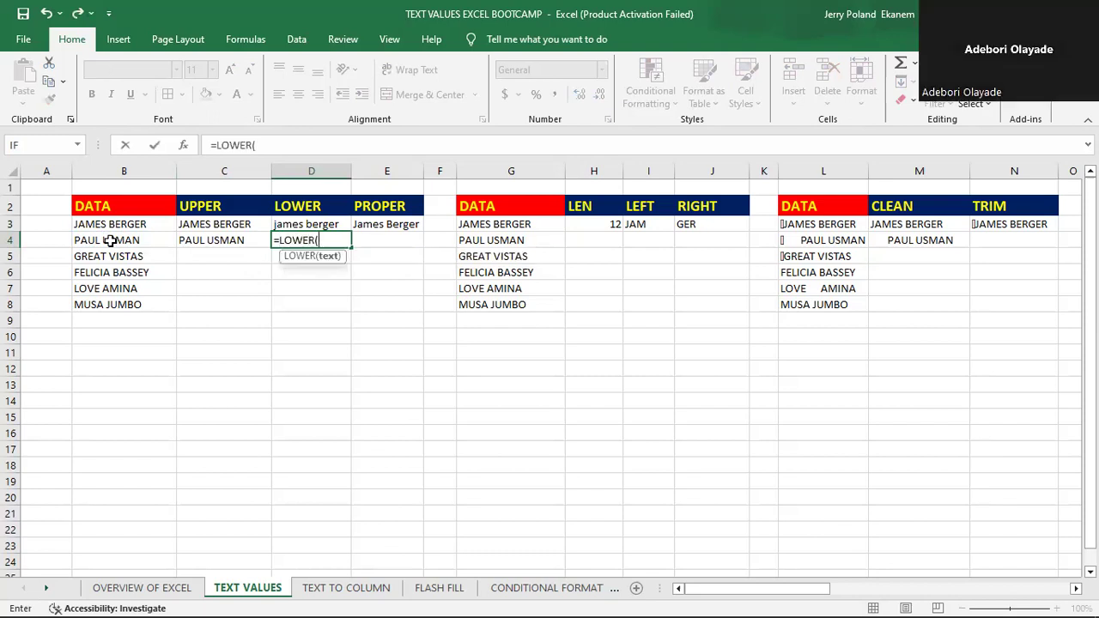
pyautogui.click(111, 241)
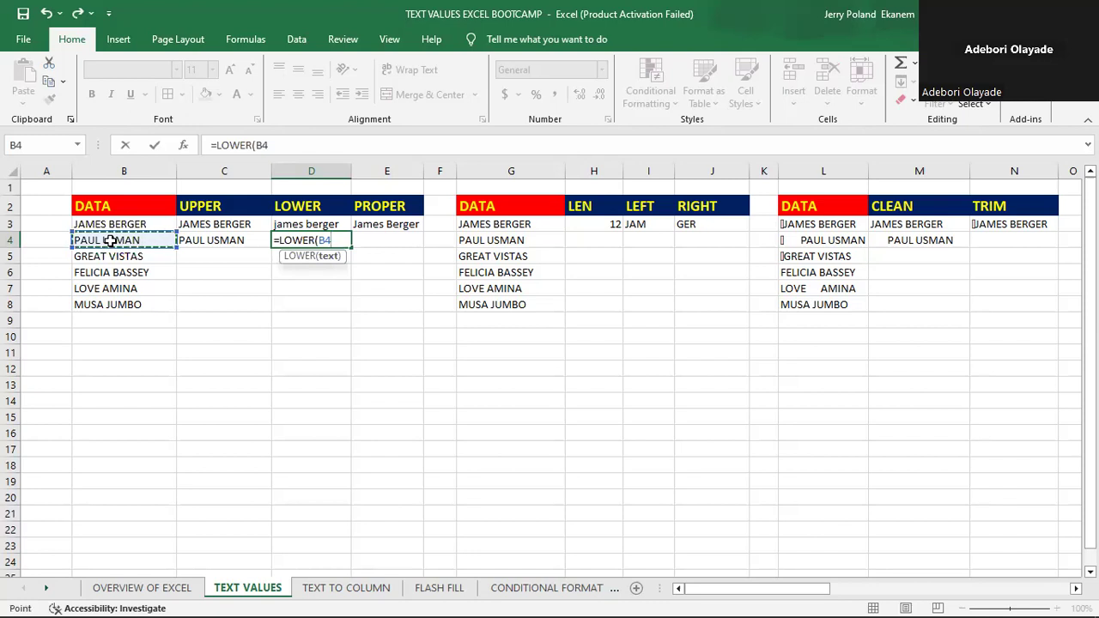
pyautogui.press('Return')
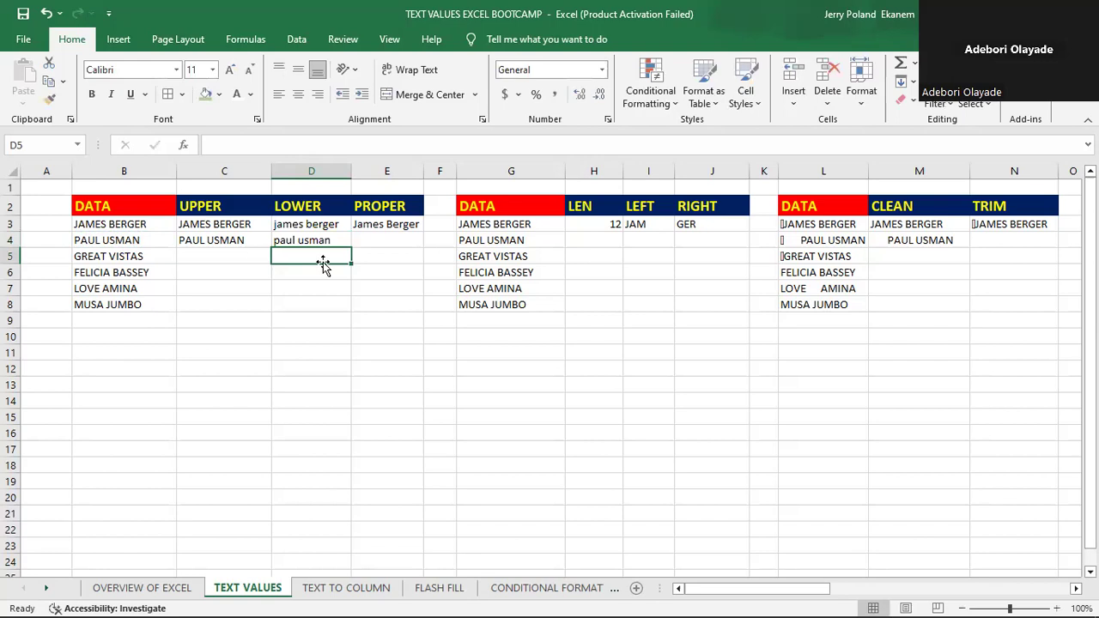
# - Enter a PROPER formula in E4 that converts the text of B4 to proper case
pyautogui.click(380, 241)
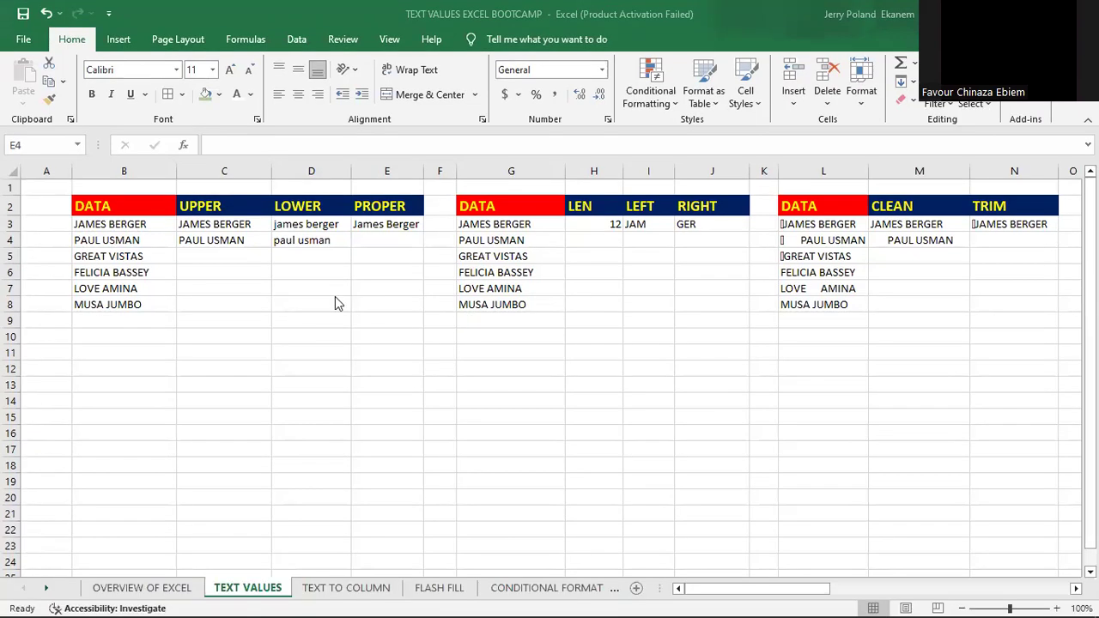
pyautogui.click(377, 244)
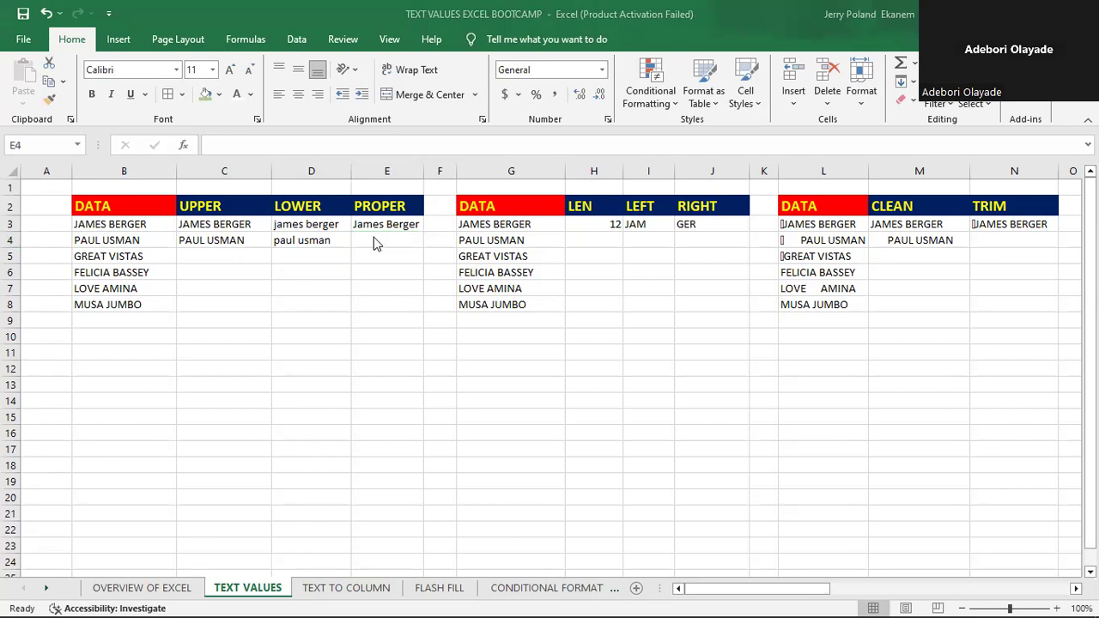
pyautogui.click(377, 240)
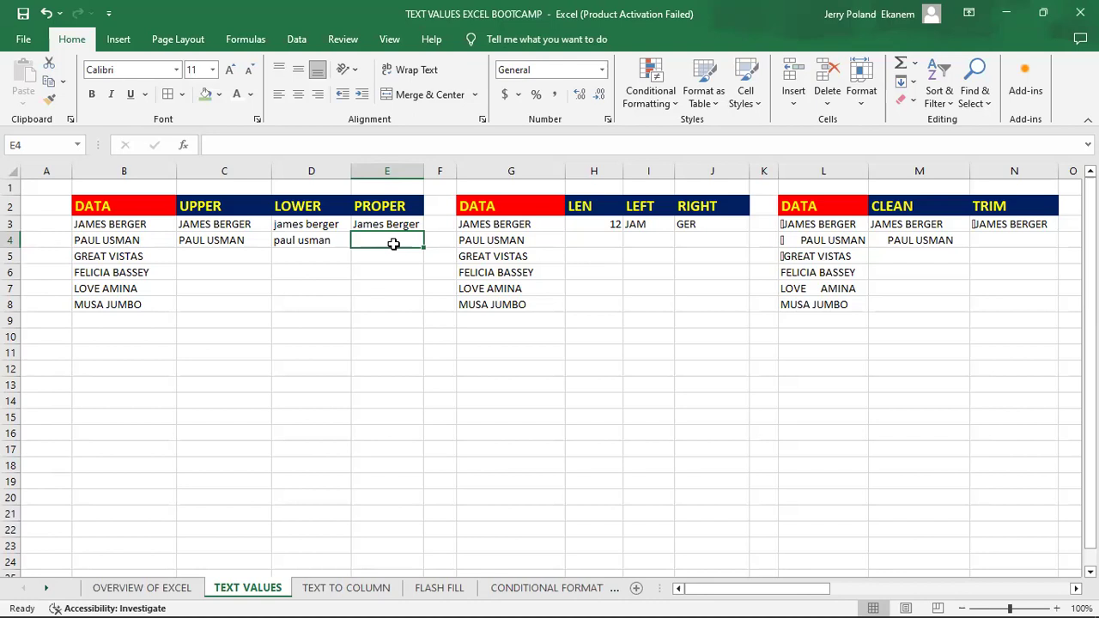
pyautogui.write('=')
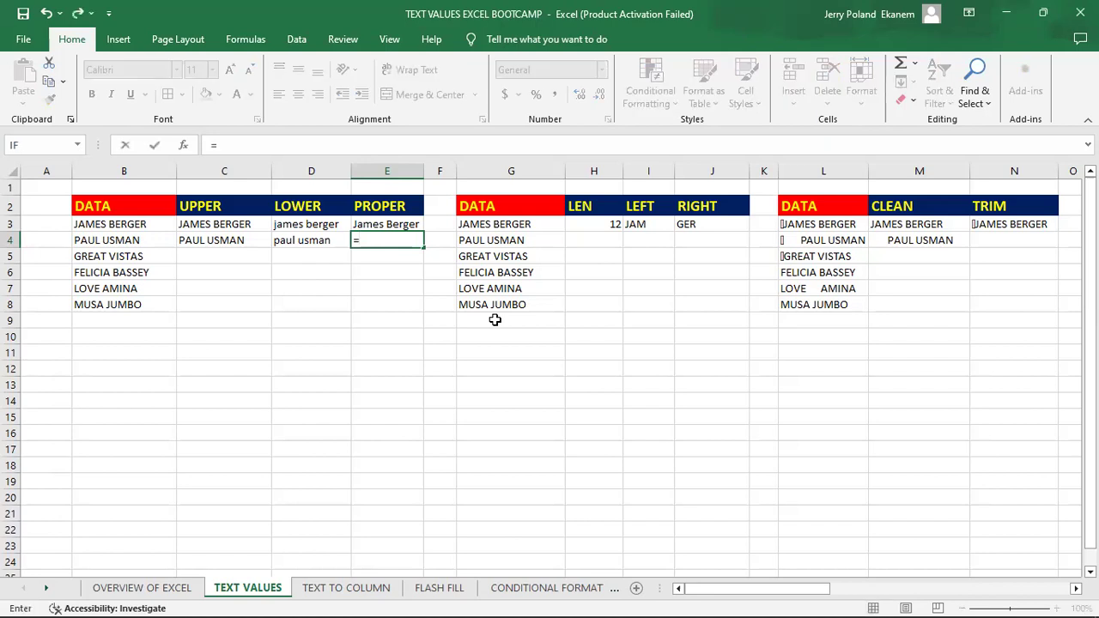
pyautogui.write('PROP')
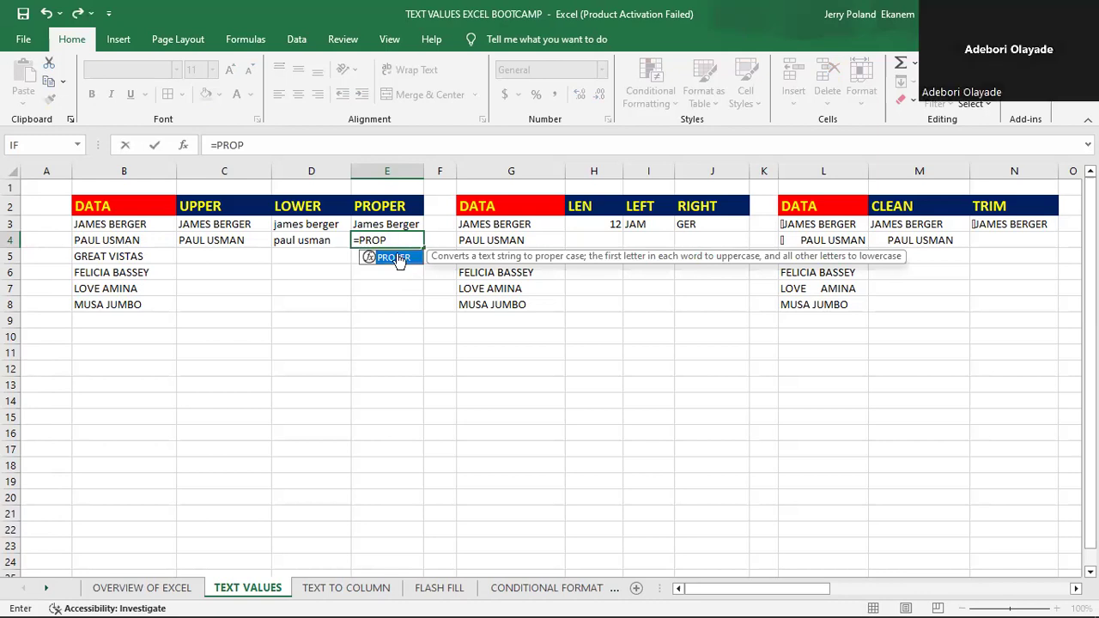
pyautogui.doubleClick(399, 258)
pyautogui.click(121, 240)
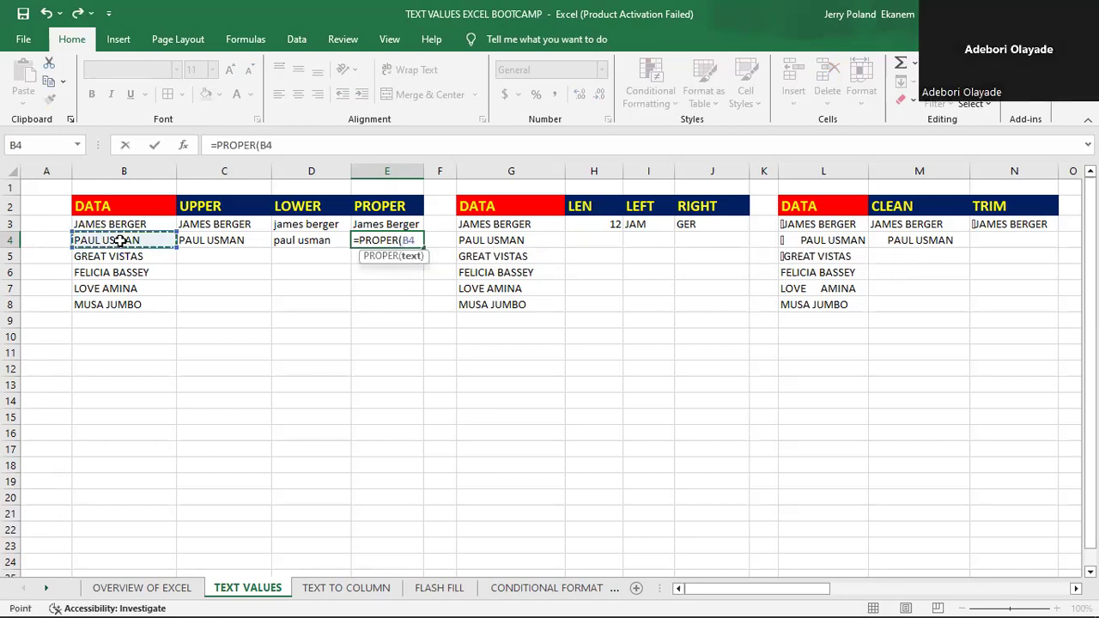
pyautogui.press('Return')
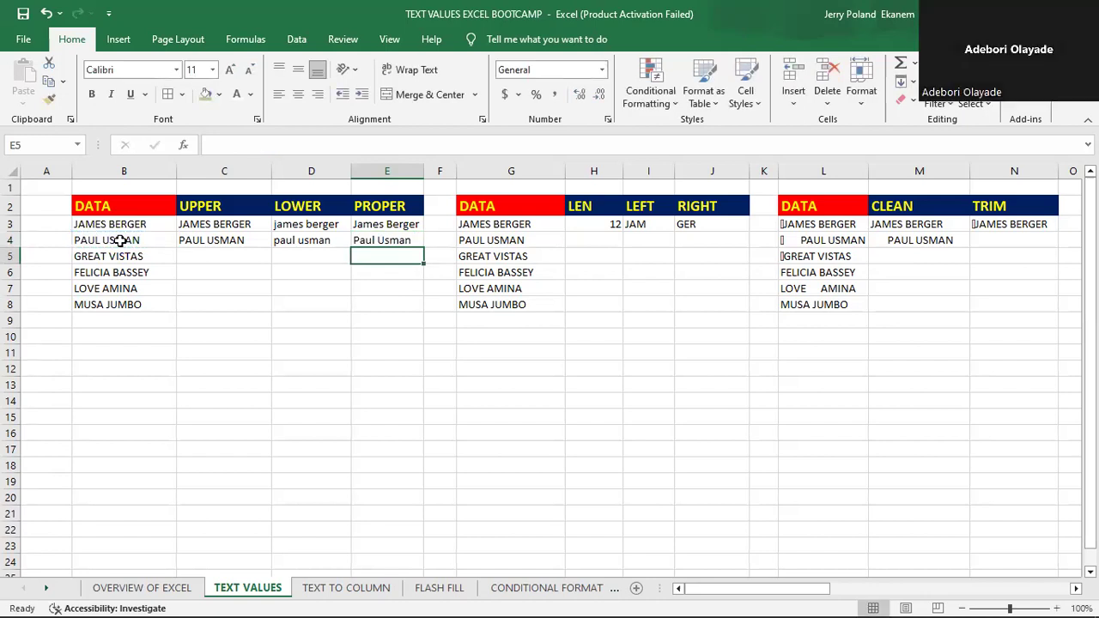
pyautogui.click(380, 273)
pyautogui.click(370, 242)
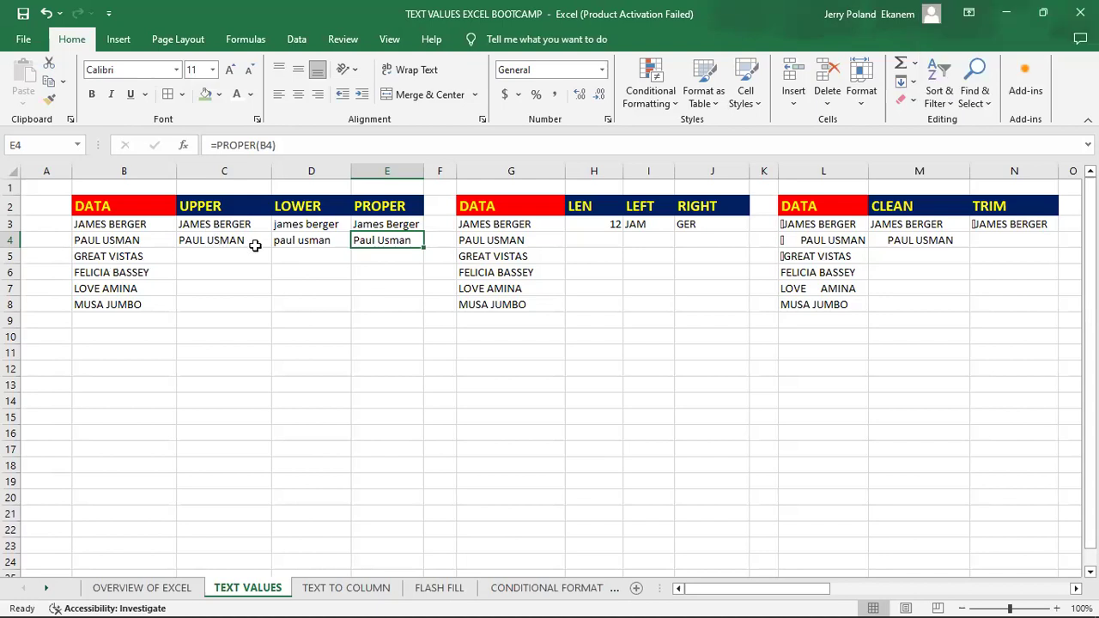
# - Fill the UPPER, LOWER and PROPER formulas from row 4 down to row 8, one column at a time
pyautogui.click(209, 240)
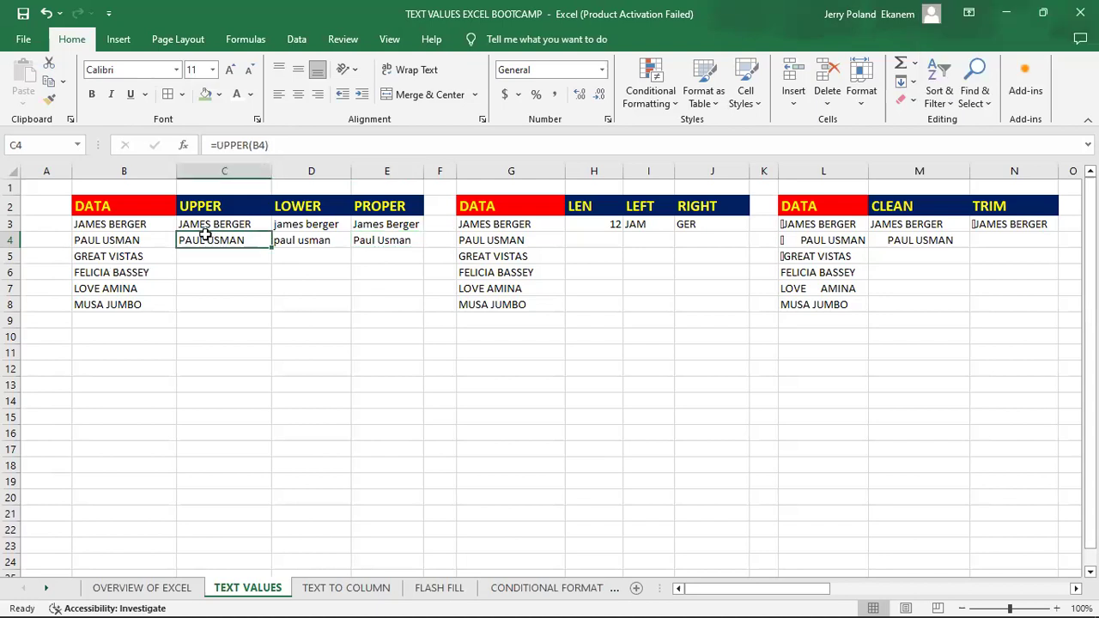
pyautogui.moveTo(271, 247); pyautogui.dragTo(276, 319)
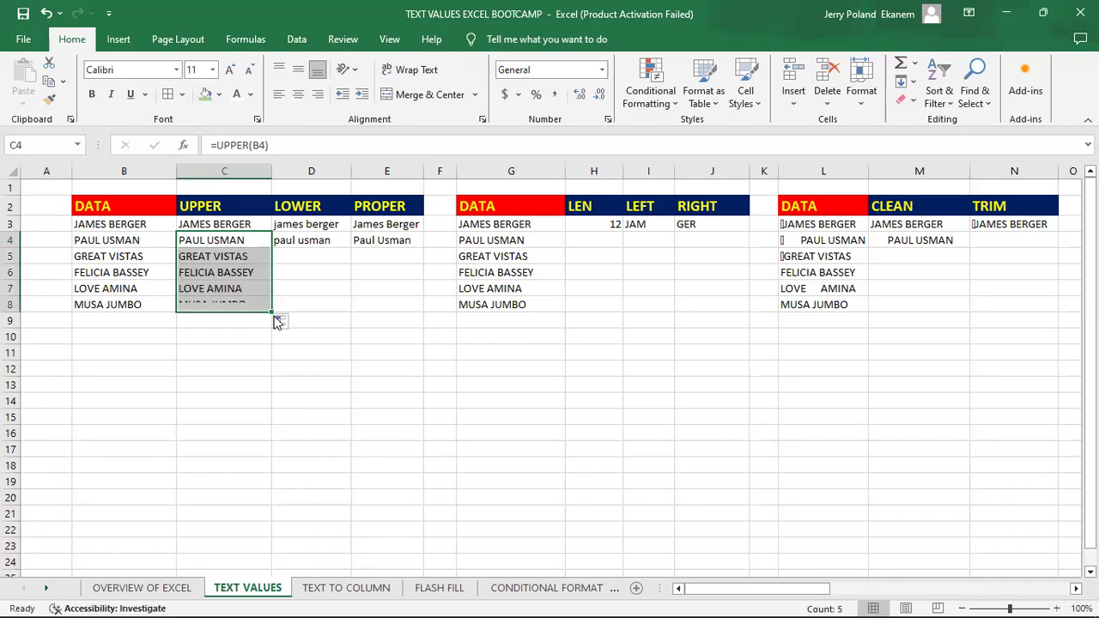
pyautogui.click(311, 242)
pyautogui.moveTo(352, 248); pyautogui.dragTo(363, 314)
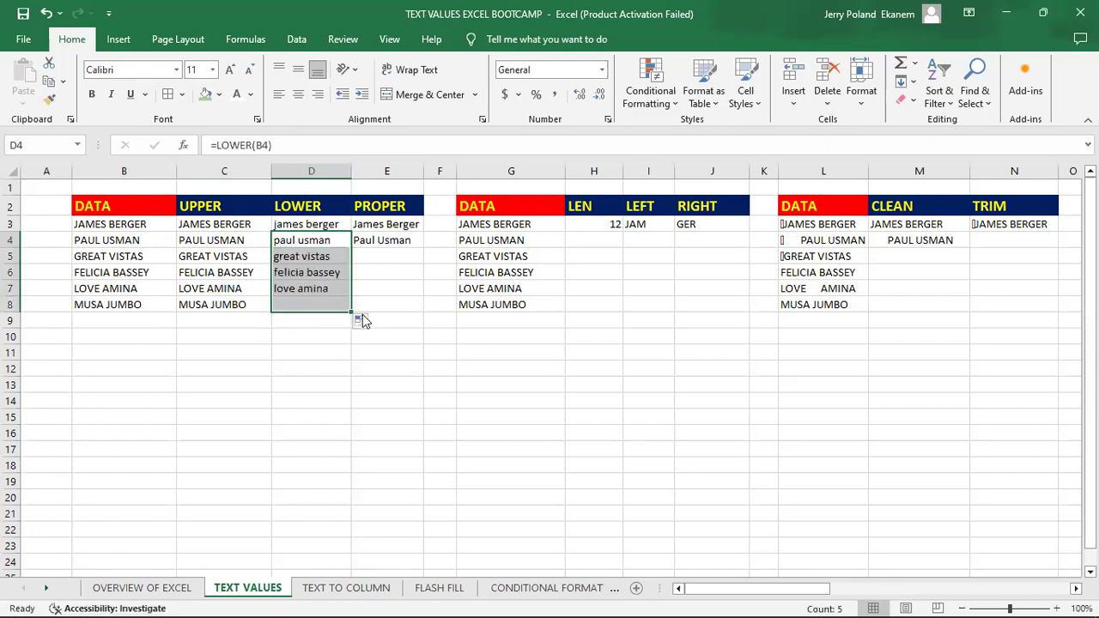
pyautogui.click(384, 240)
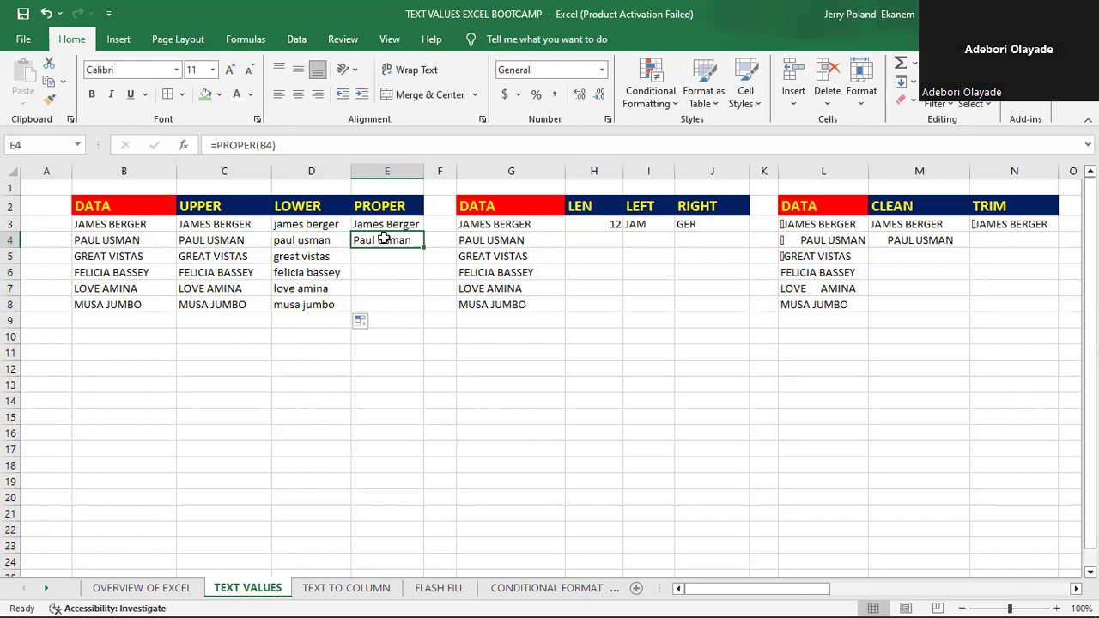
pyautogui.moveTo(423, 248); pyautogui.dragTo(429, 309)
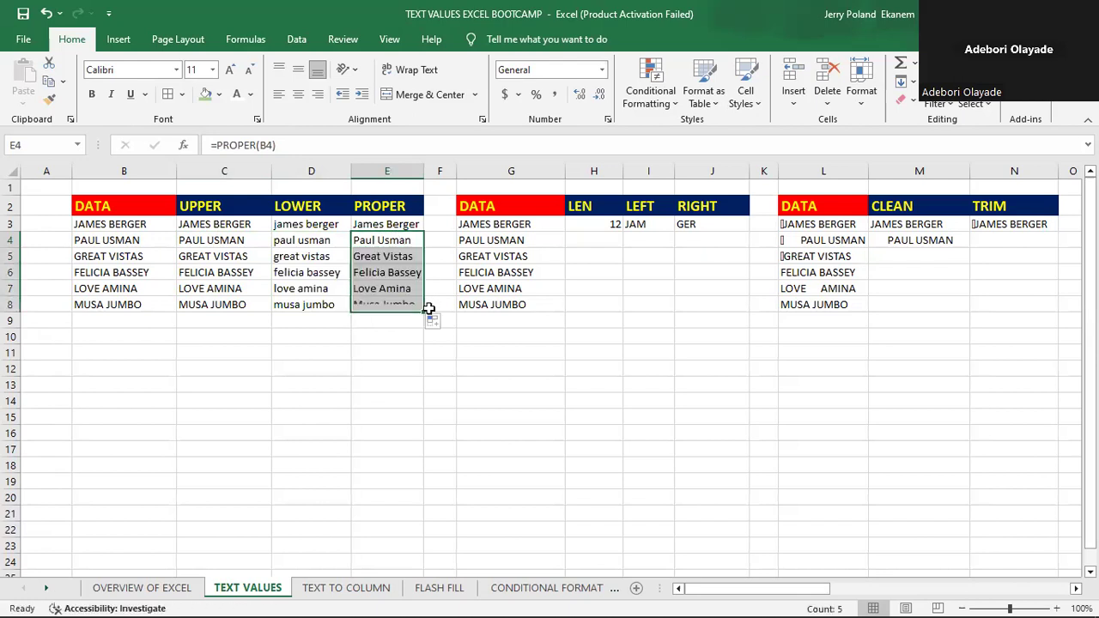
pyautogui.click(361, 299)
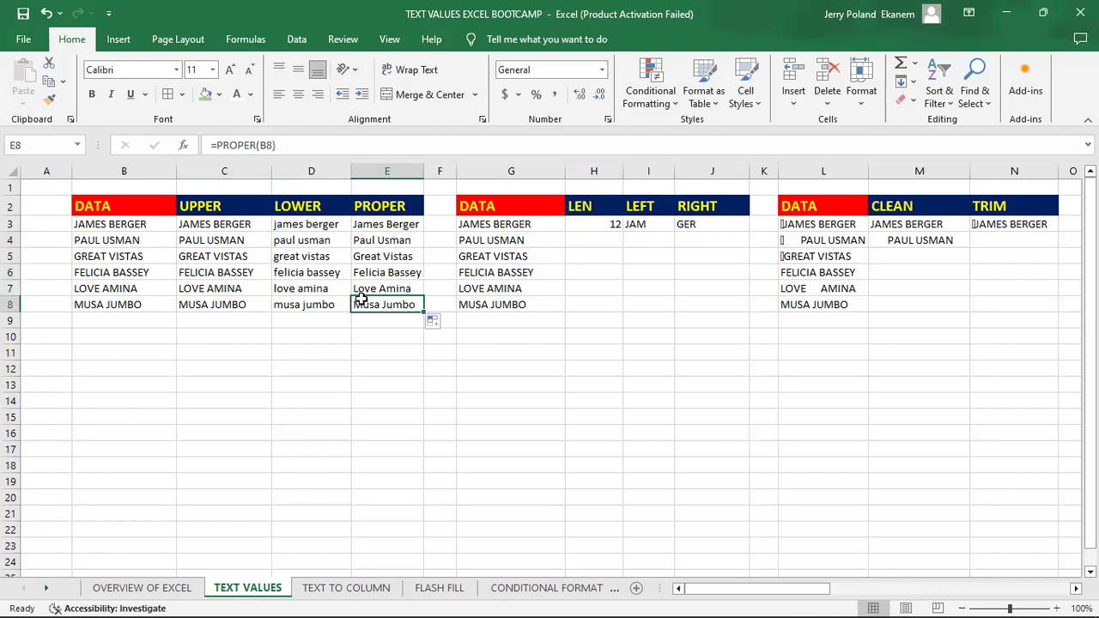
# - Undo the three separate fills of the UPPER, LOWER and PROPER columns
pyautogui.hotkey('ctrl', 'z')
pyautogui.hotkey('ctrl', 'z')
pyautogui.hotkey('ctrl', 'z')
pyautogui.hotkey('ctrl', 'z')
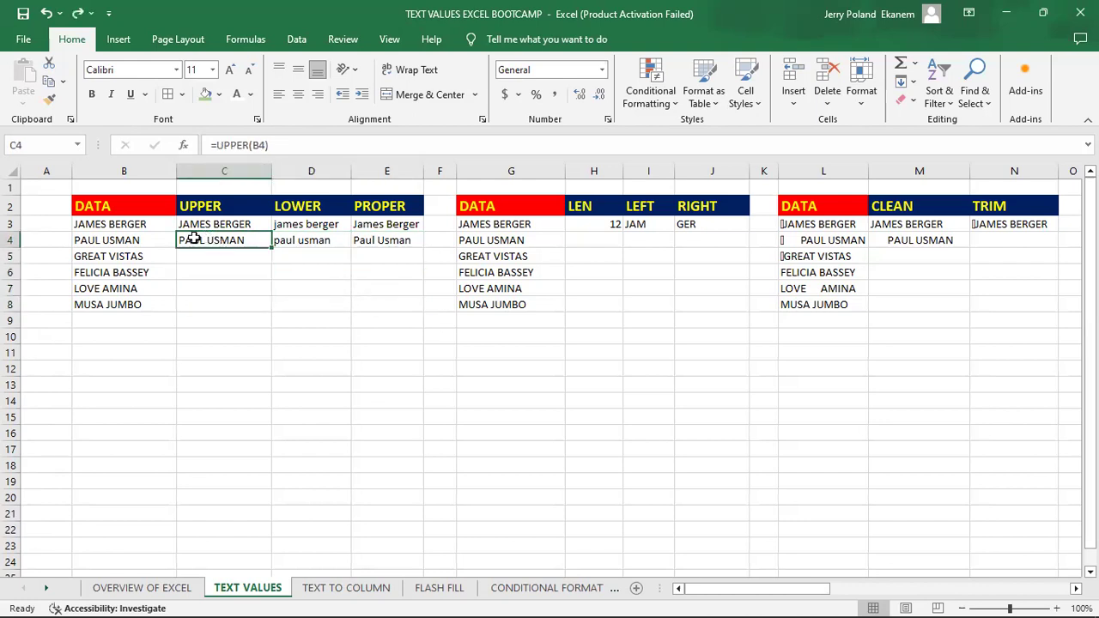
# - Fill the three formulas in C4:E4 down to row 8 together in one operation
pyautogui.moveTo(194, 239); pyautogui.dragTo(429, 308)
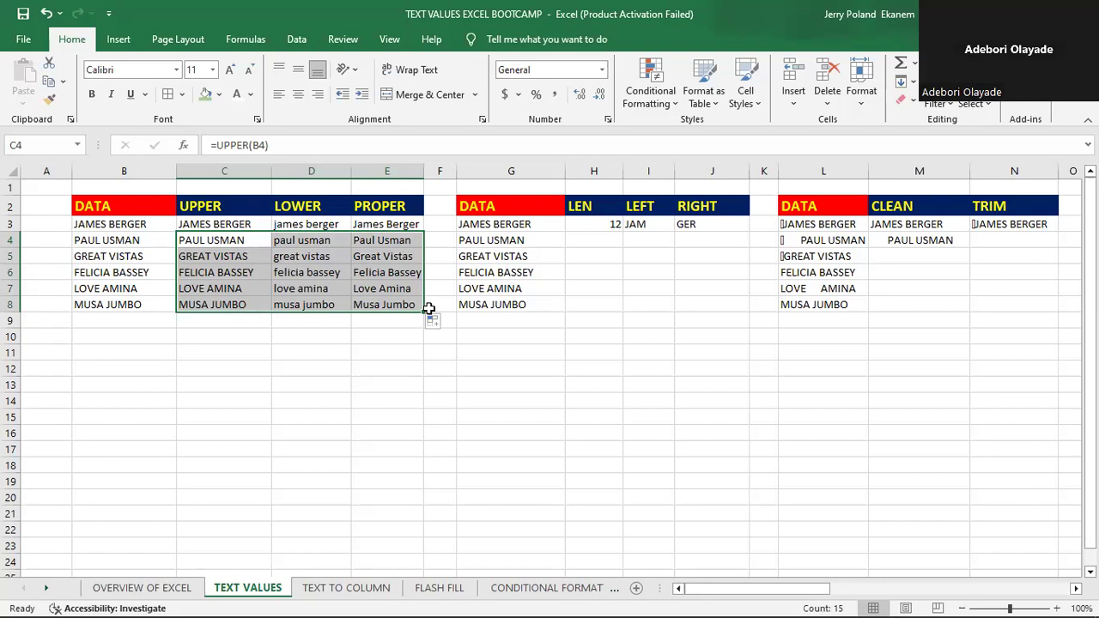
pyautogui.click(589, 294)
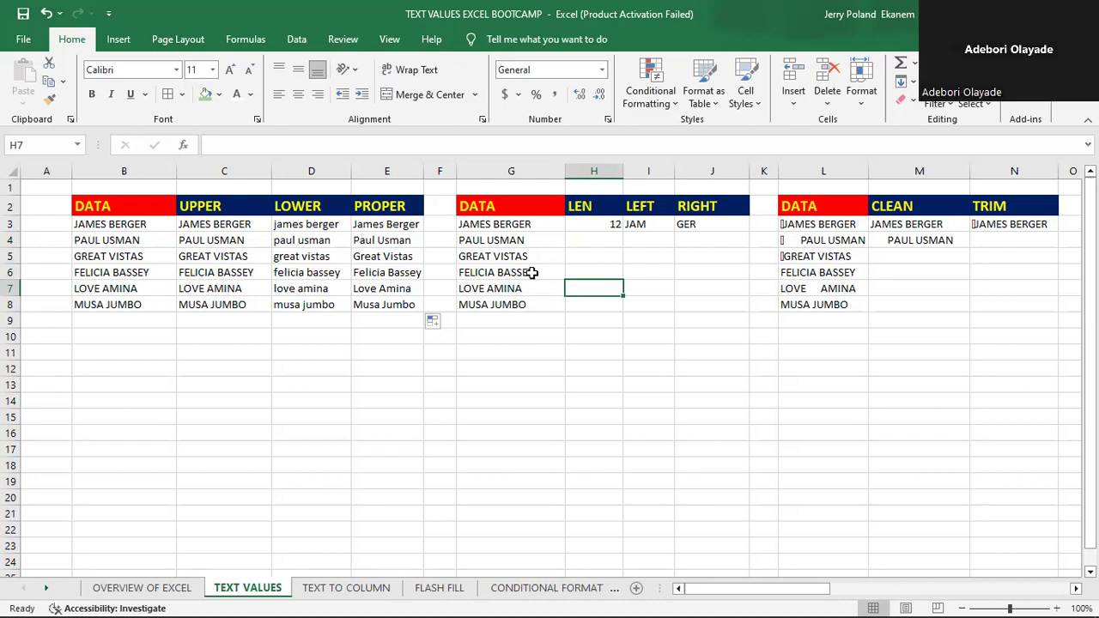
# - Clear cell H3 and enter a new LEN formula that counts the characters of the name in G3
pyautogui.click(604, 224)
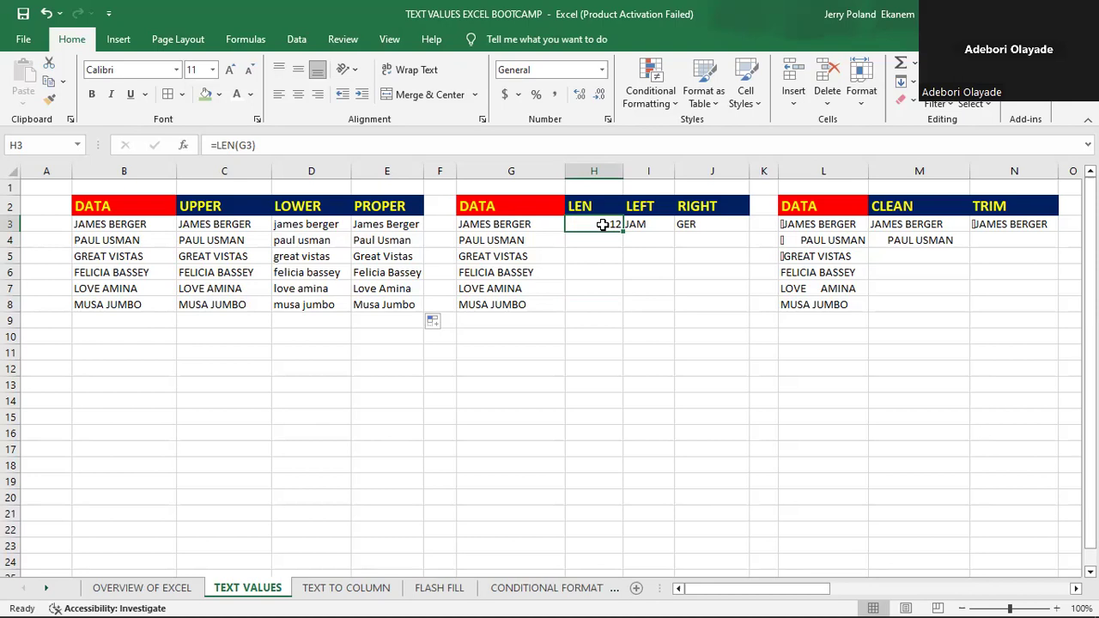
pyautogui.press('BackSpace')
pyautogui.press('Return')
pyautogui.click(586, 225)
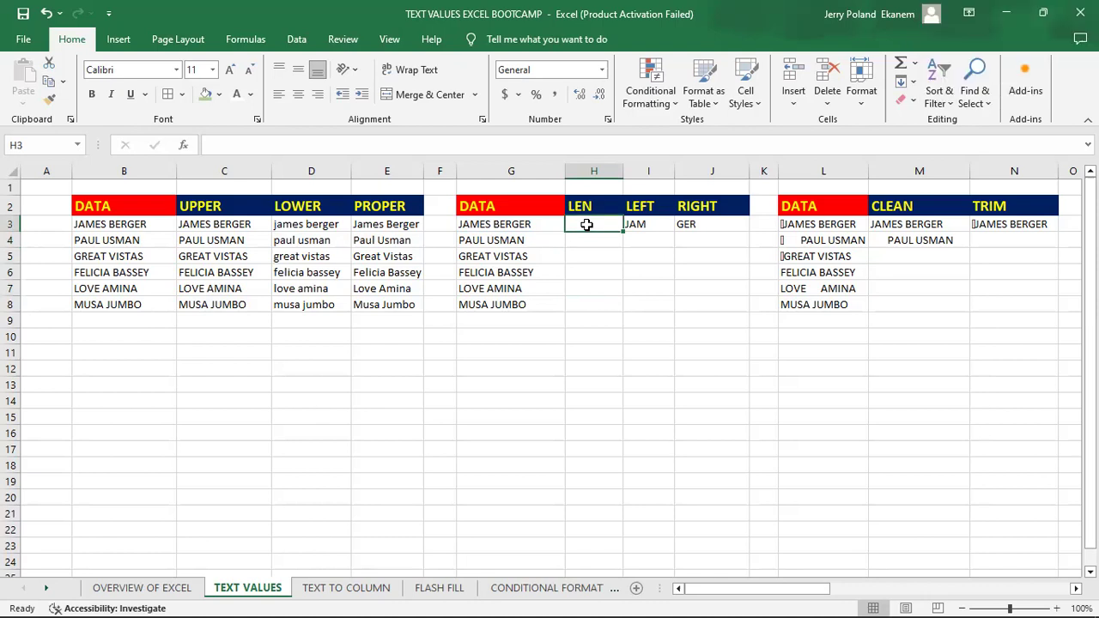
pyautogui.write('=')
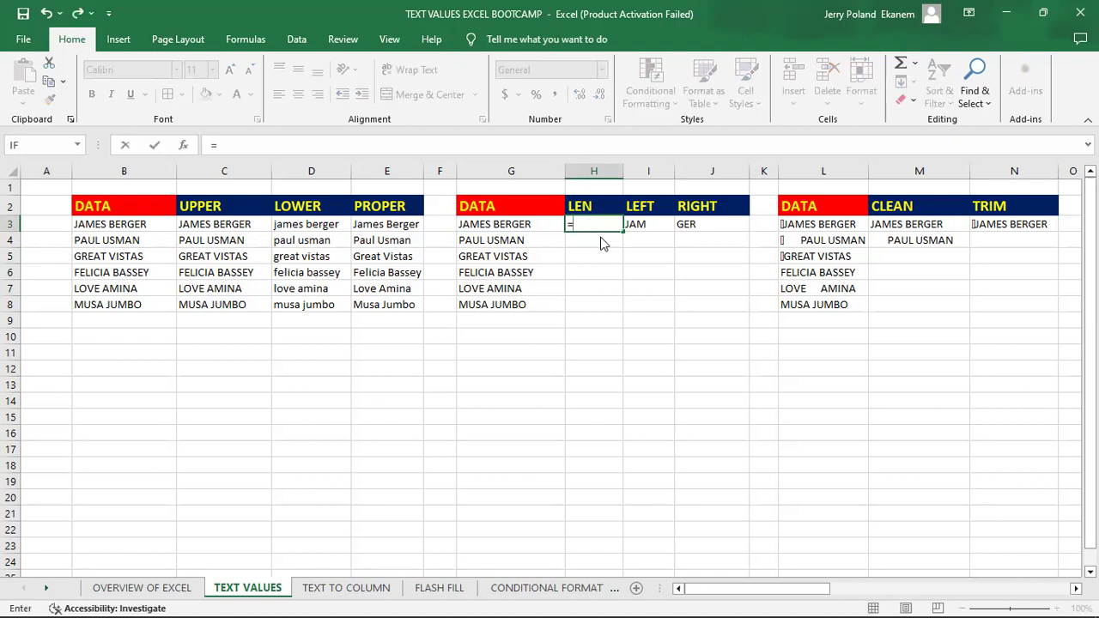
pyautogui.write('LEN(')
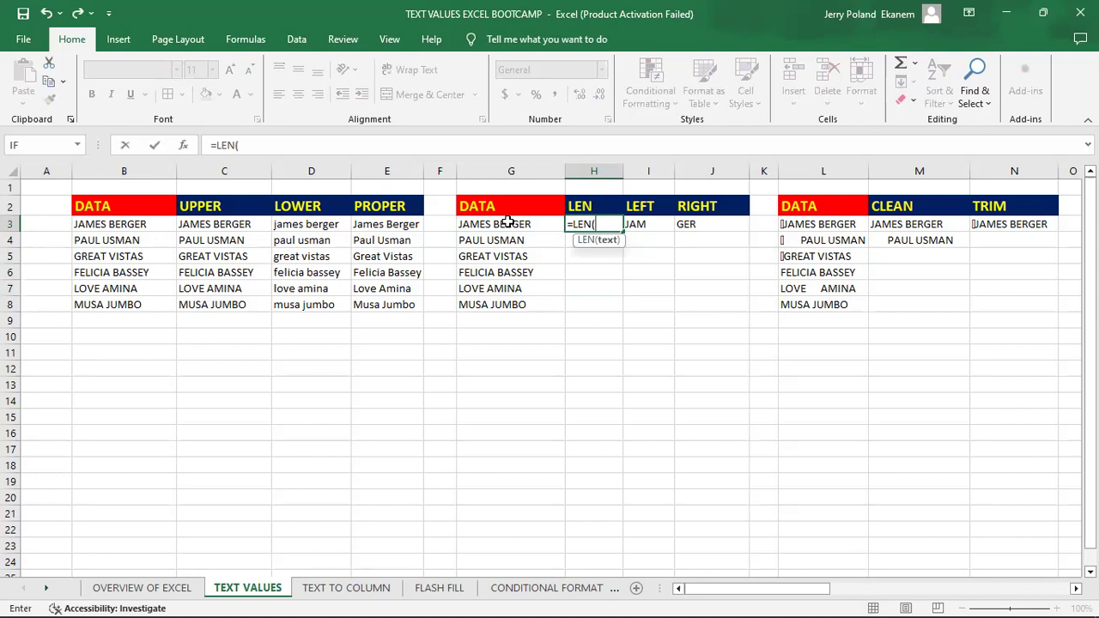
pyautogui.click(508, 221)
pyautogui.press('Return')
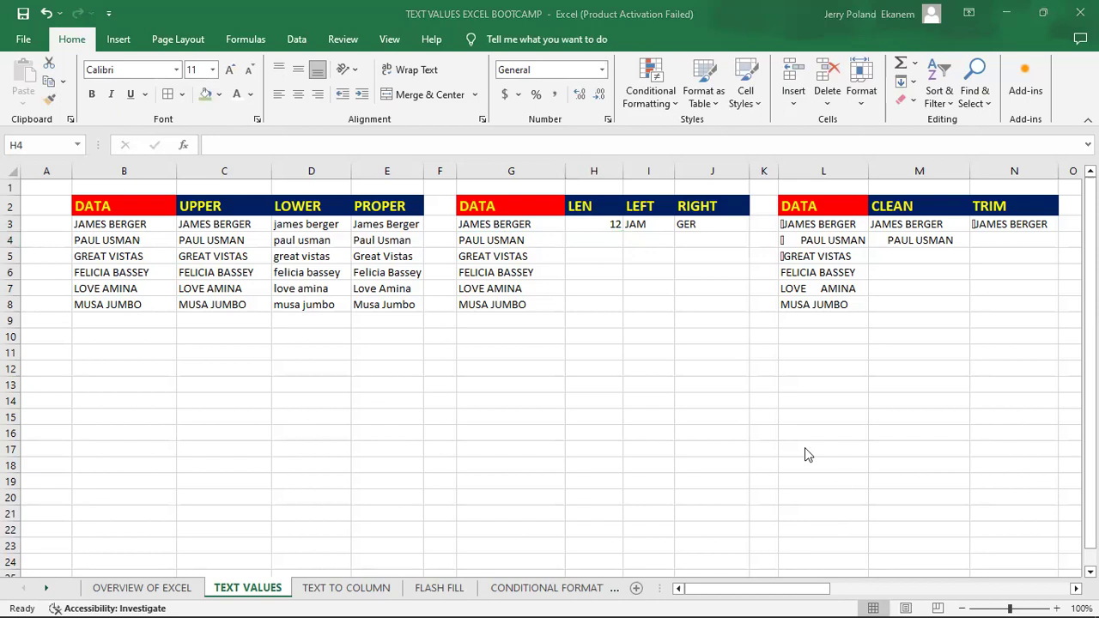
# - Enter a LEN formula in H4 that counts the characters of the name in G4
pyautogui.click(781, 418)
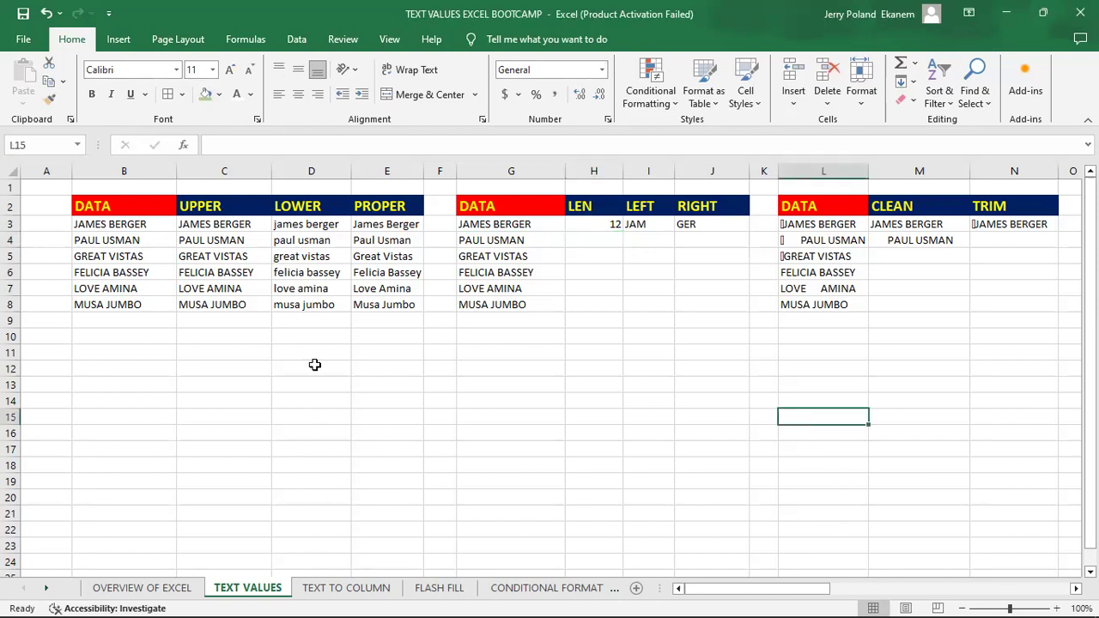
pyautogui.click(591, 241)
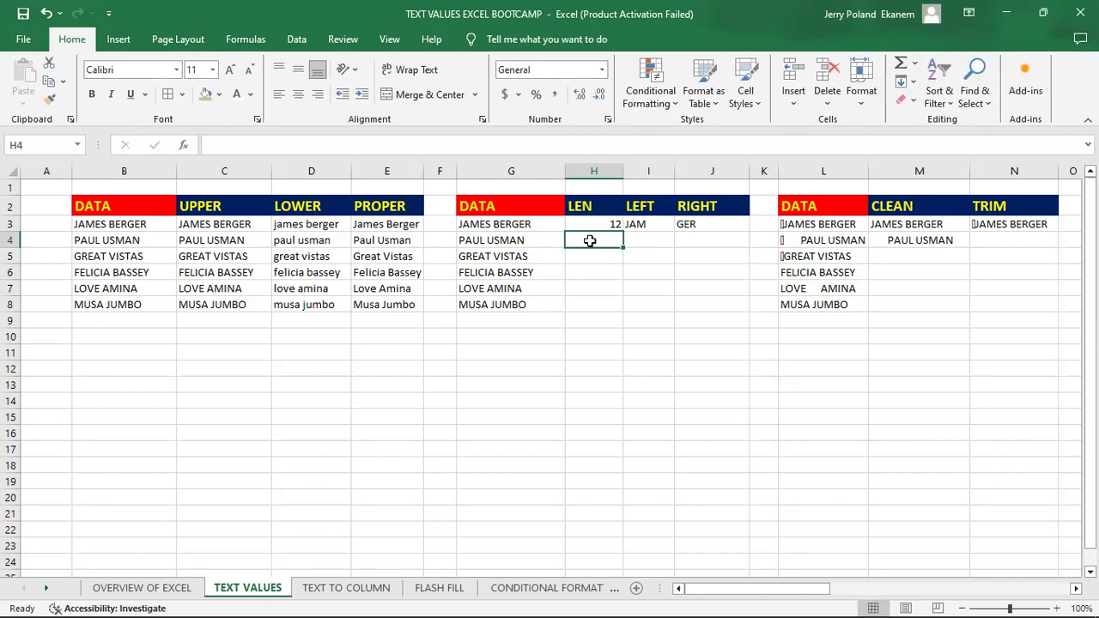
pyautogui.write('=')
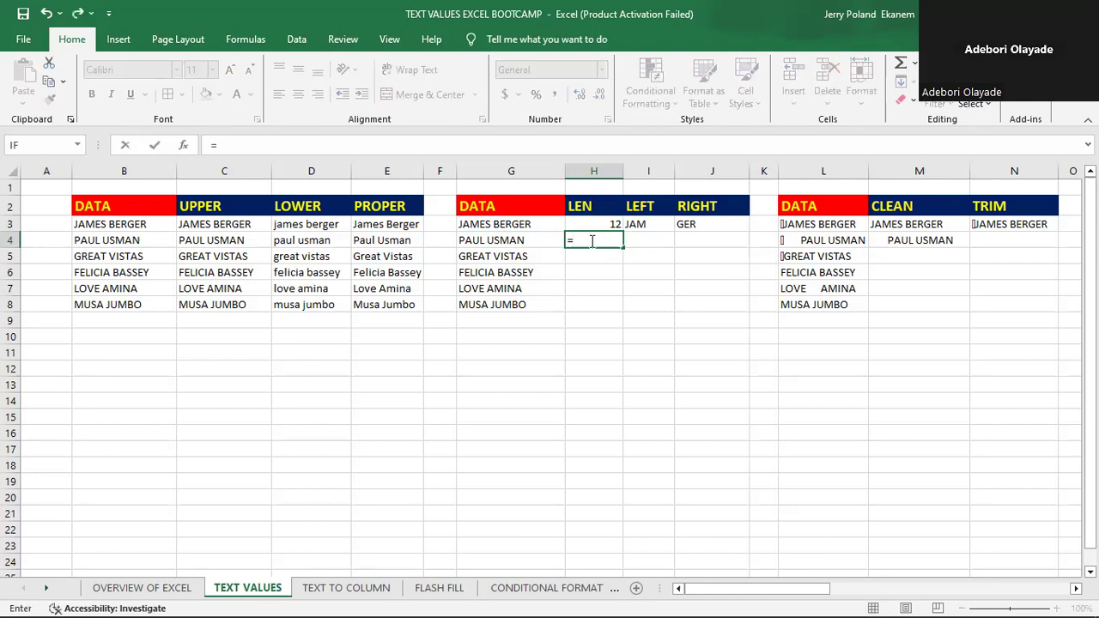
pyautogui.write('LEN')
pyautogui.doubleClick(600, 257)
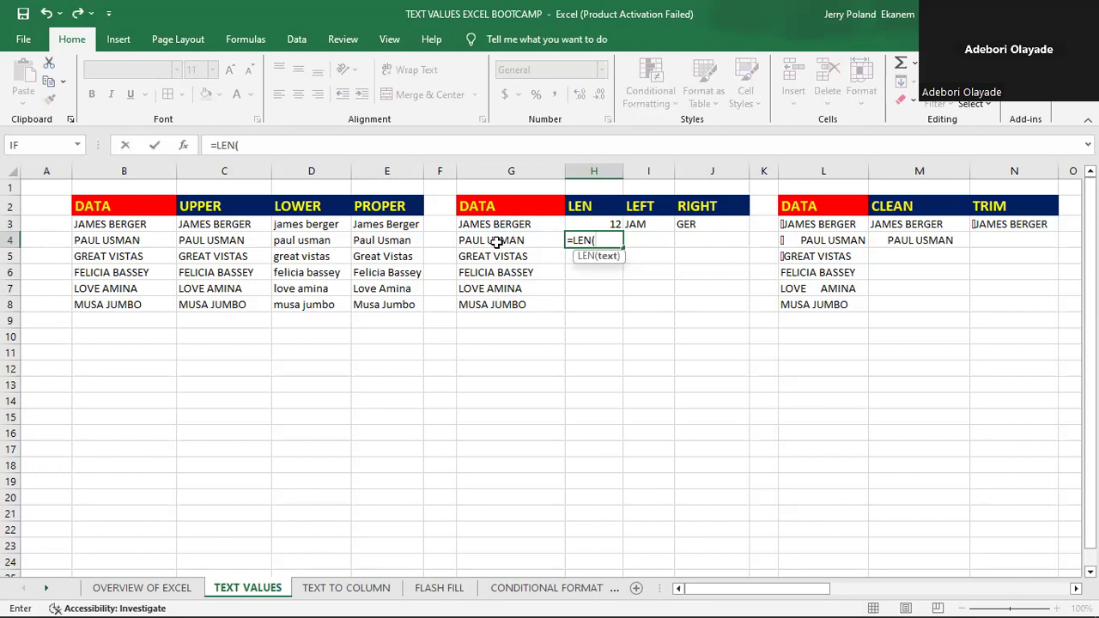
pyautogui.click(497, 242)
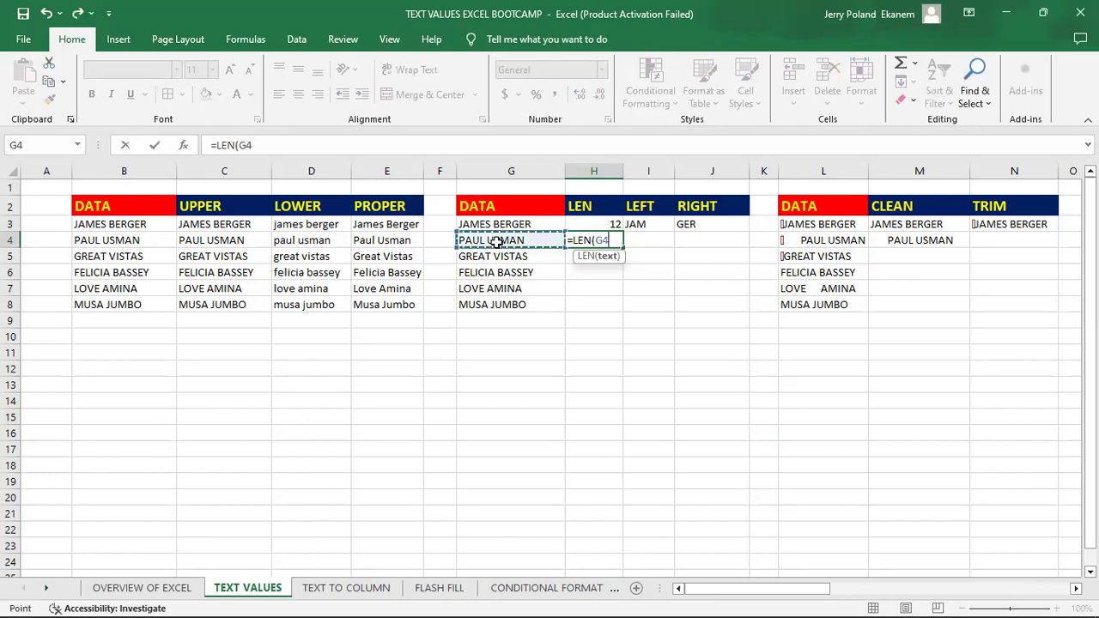
pyautogui.press('Return')
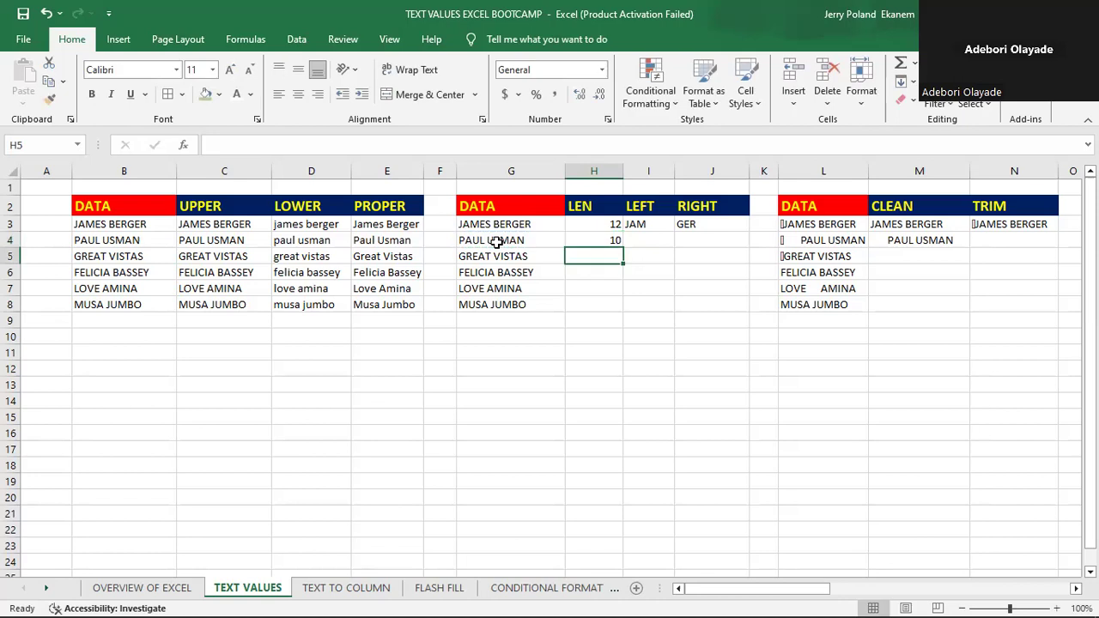
# - Fill the LEN formula from H4 down to H8
pyautogui.click(651, 223)
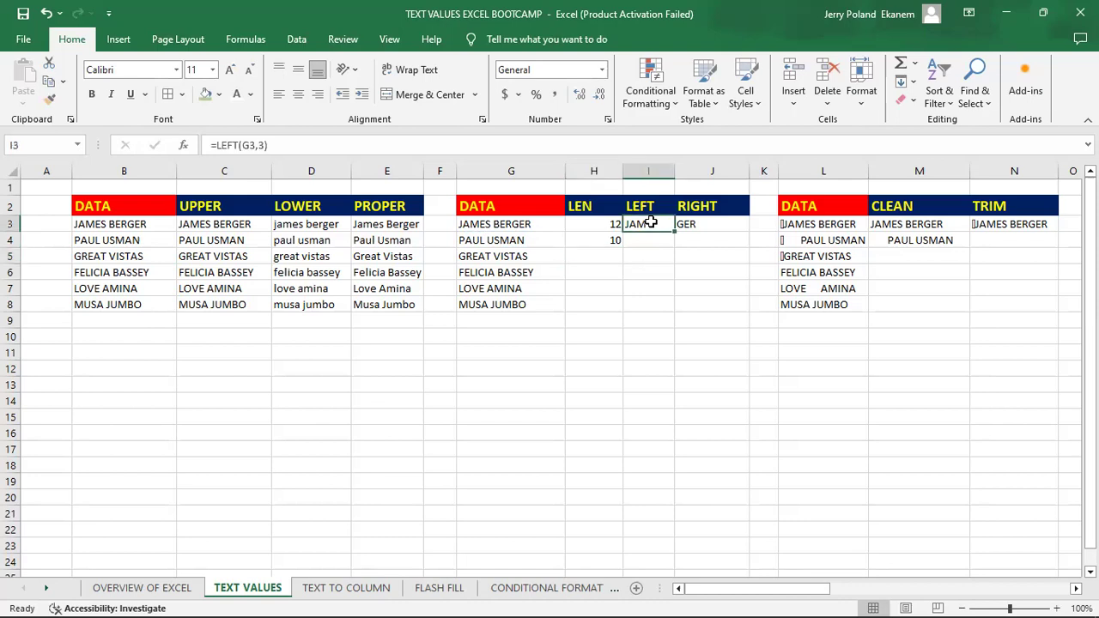
pyautogui.click(593, 240)
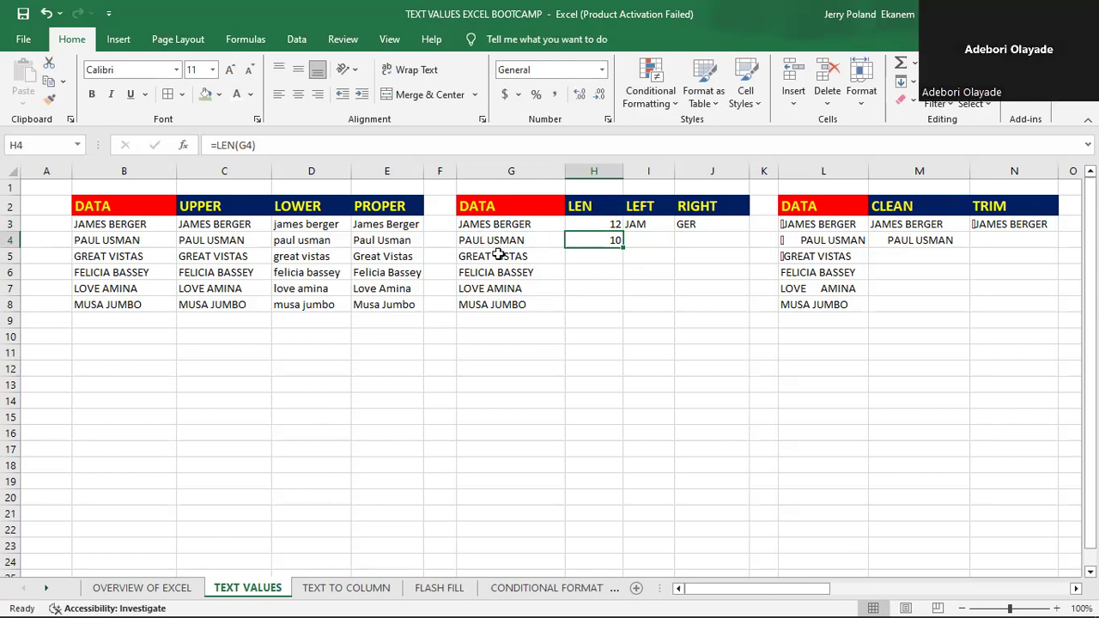
pyautogui.click(603, 260)
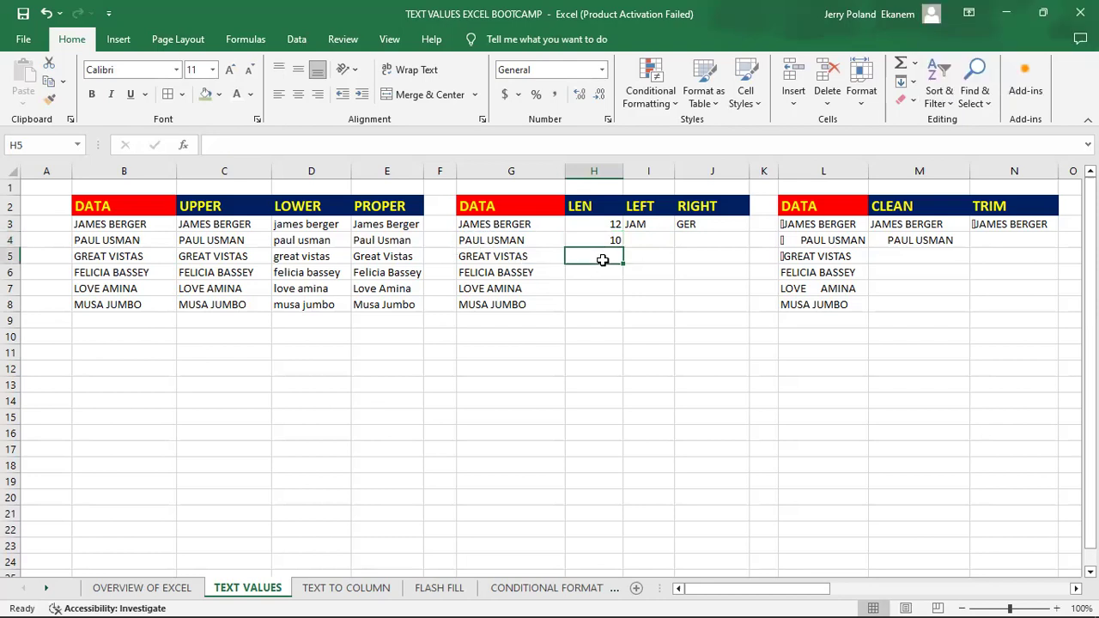
pyautogui.click(602, 241)
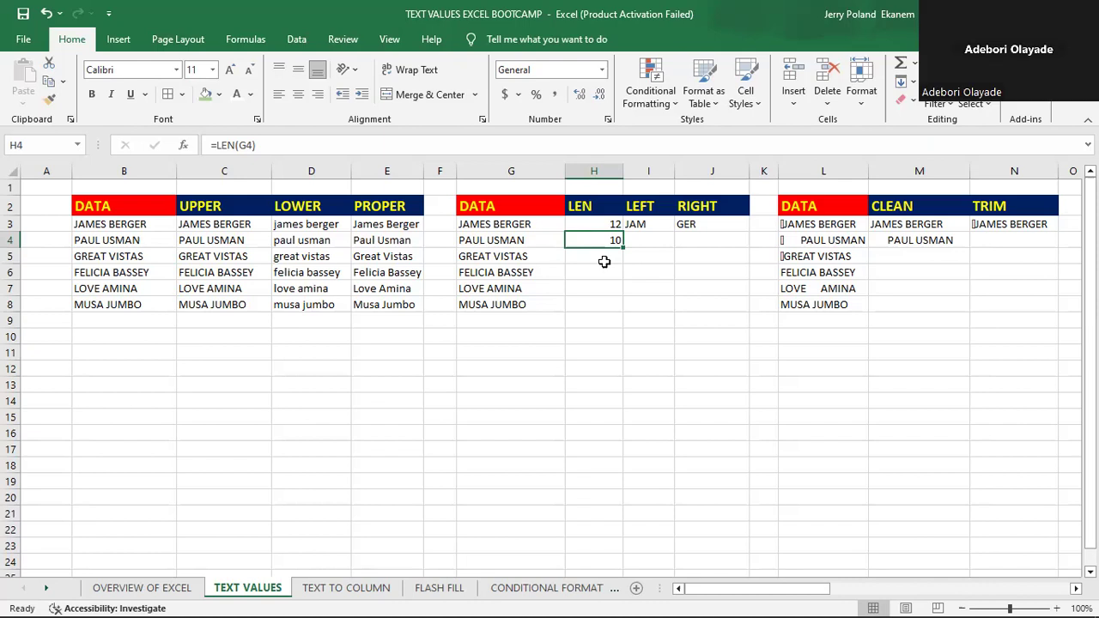
pyautogui.moveTo(621, 245); pyautogui.dragTo(623, 310)
pyautogui.click(669, 286)
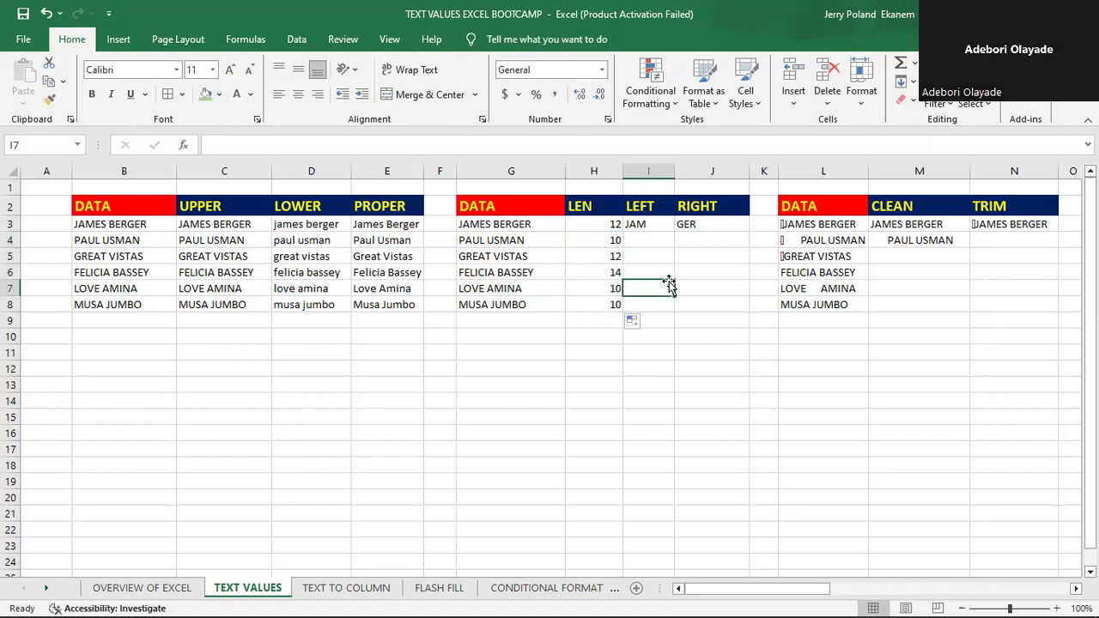
# - Add a hyphenated name in capitals in G9 and extend the LEN formula to H9
pyautogui.click(517, 323)
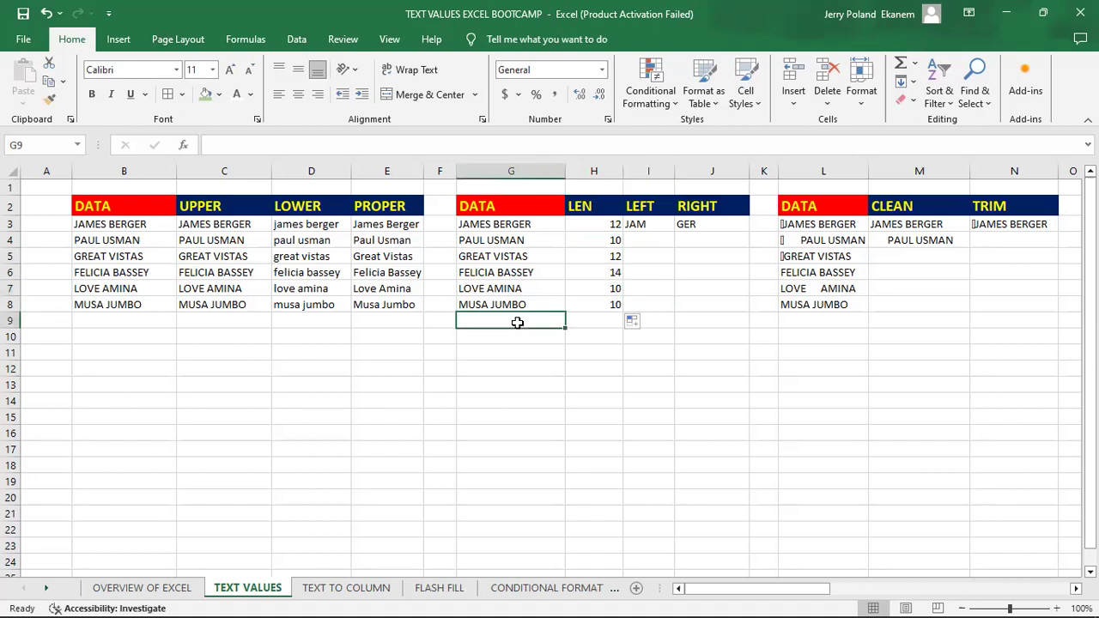
pyautogui.write('CHINAZA-FAVOUR')
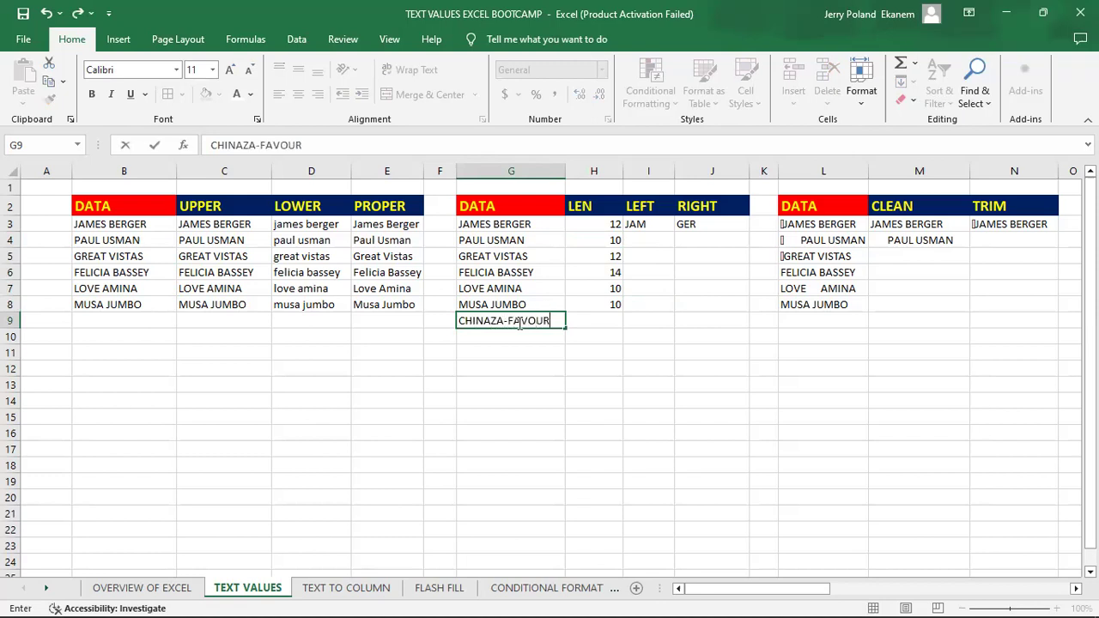
pyautogui.press('Tab')
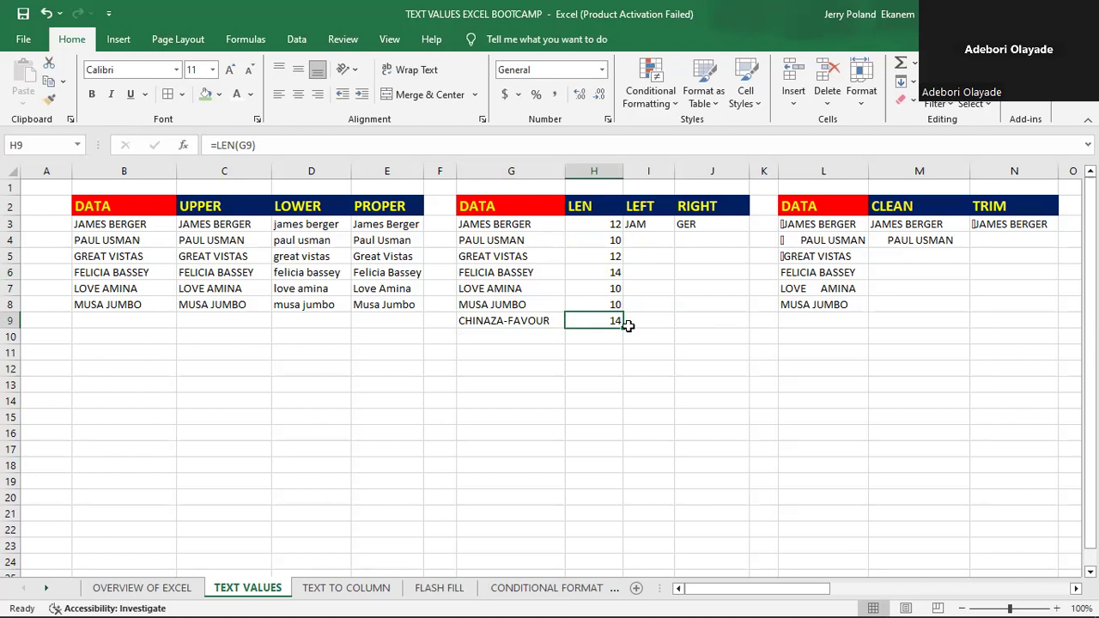
# - Add a two-word name in capitals in G10 and fill the LEN formula down into H10
pyautogui.click(509, 336)
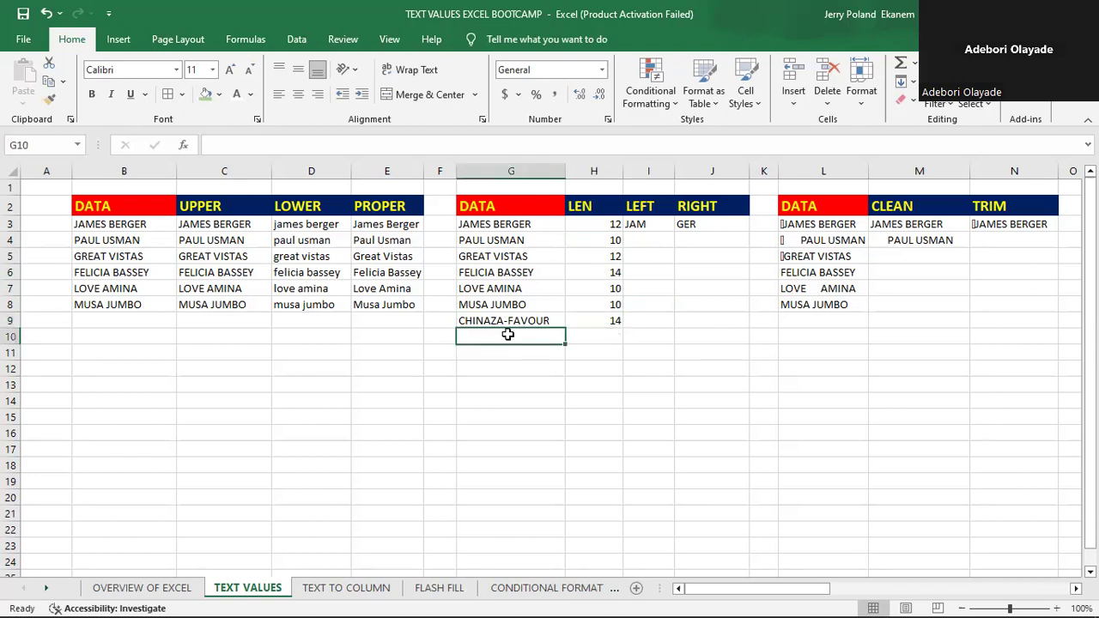
pyautogui.write('OLUCHI ')
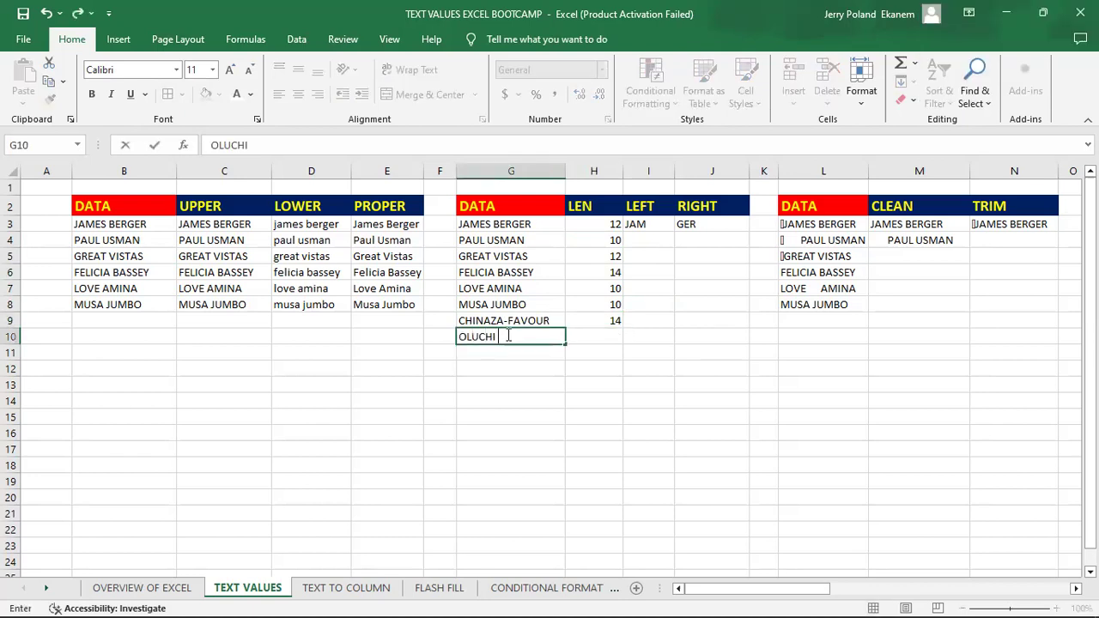
pyautogui.write('GLADYS')
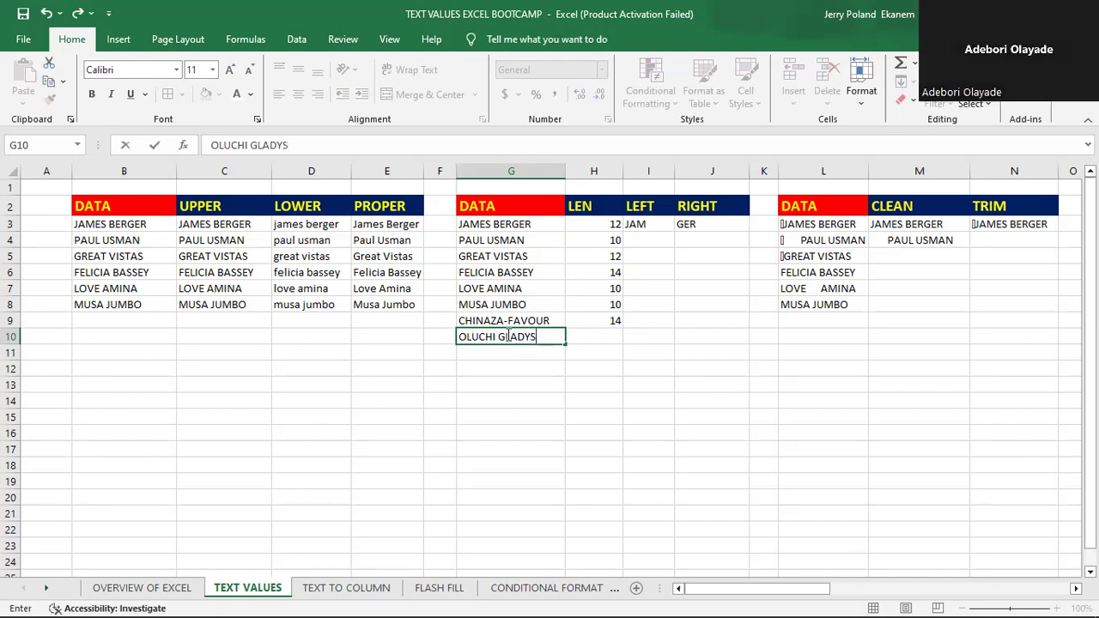
pyautogui.click(601, 335)
pyautogui.hotkey('ctrl', 'd')
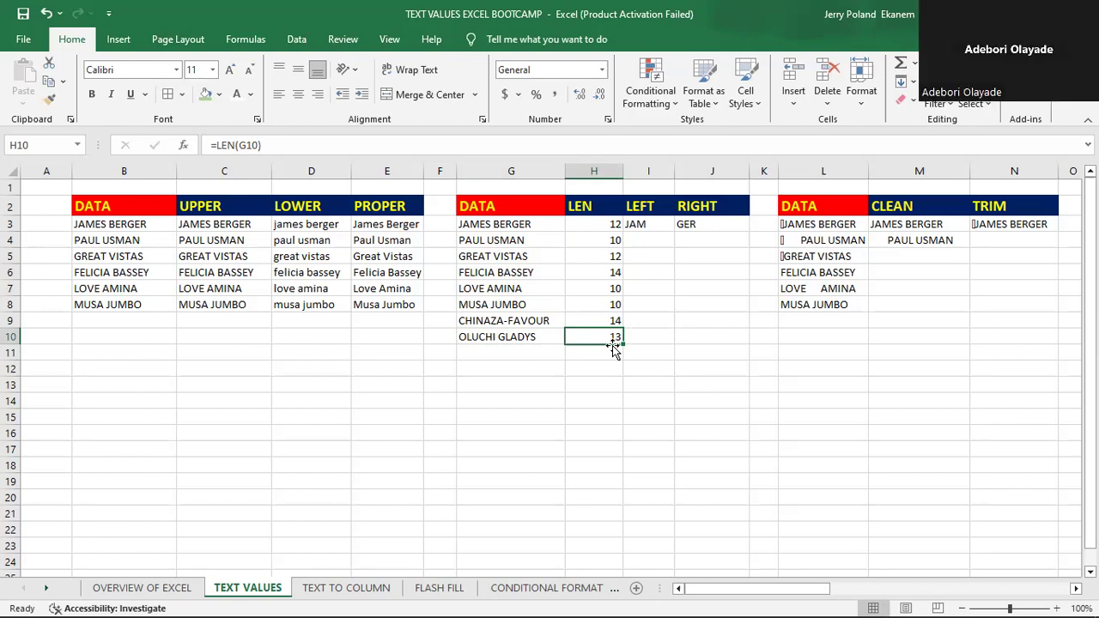
# - Add a single-word name in capitals in G11 and extend the LEN formula to H11
pyautogui.click(491, 352)
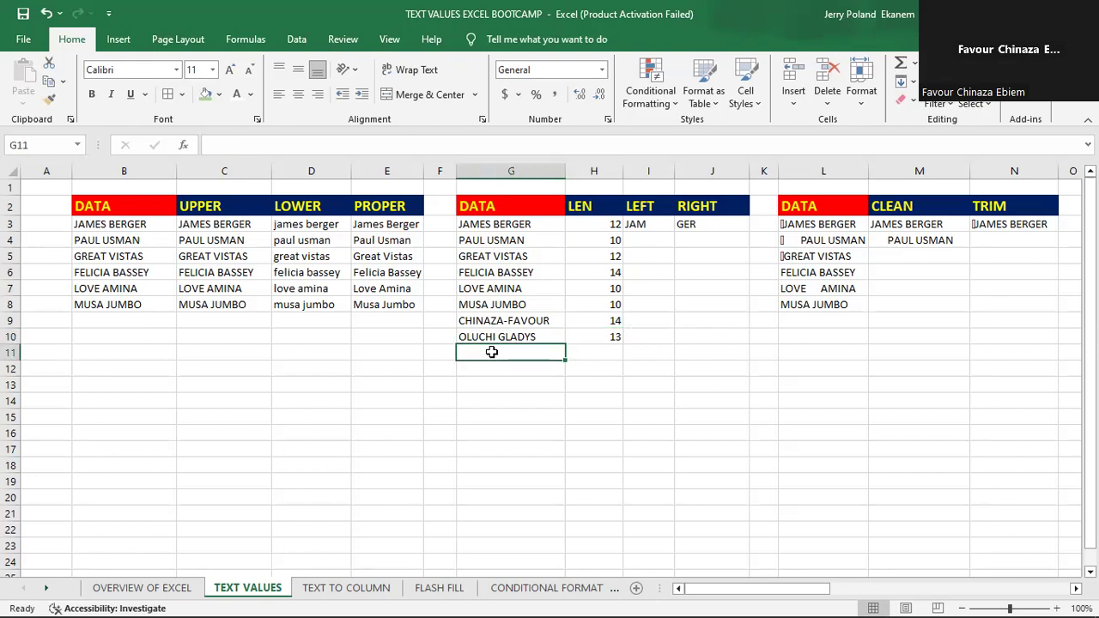
pyautogui.write('OLA')
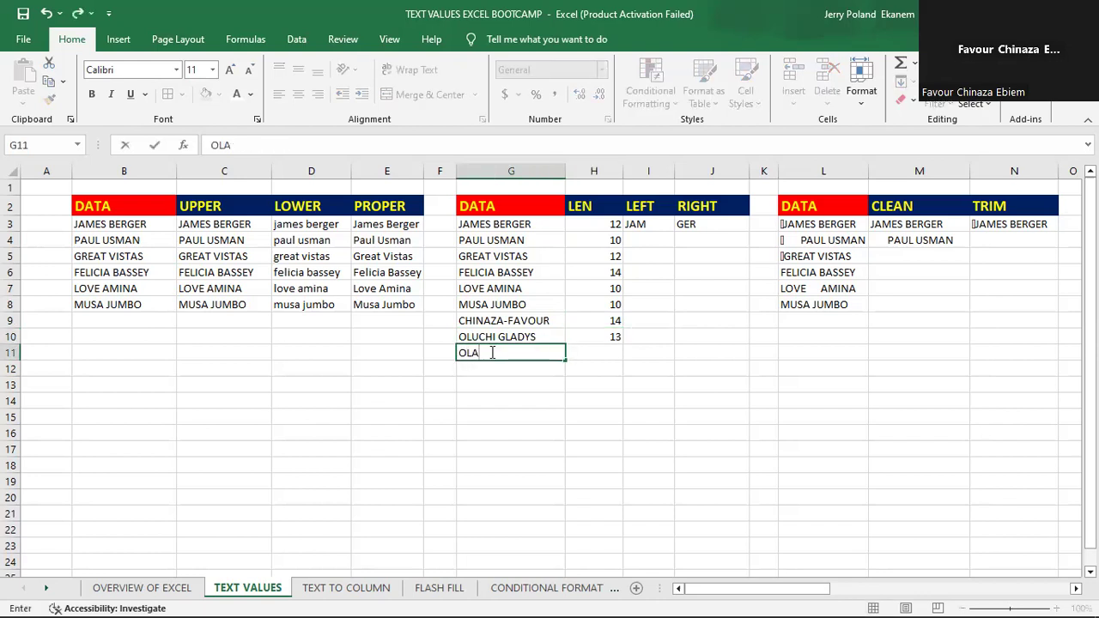
pyautogui.write('L')
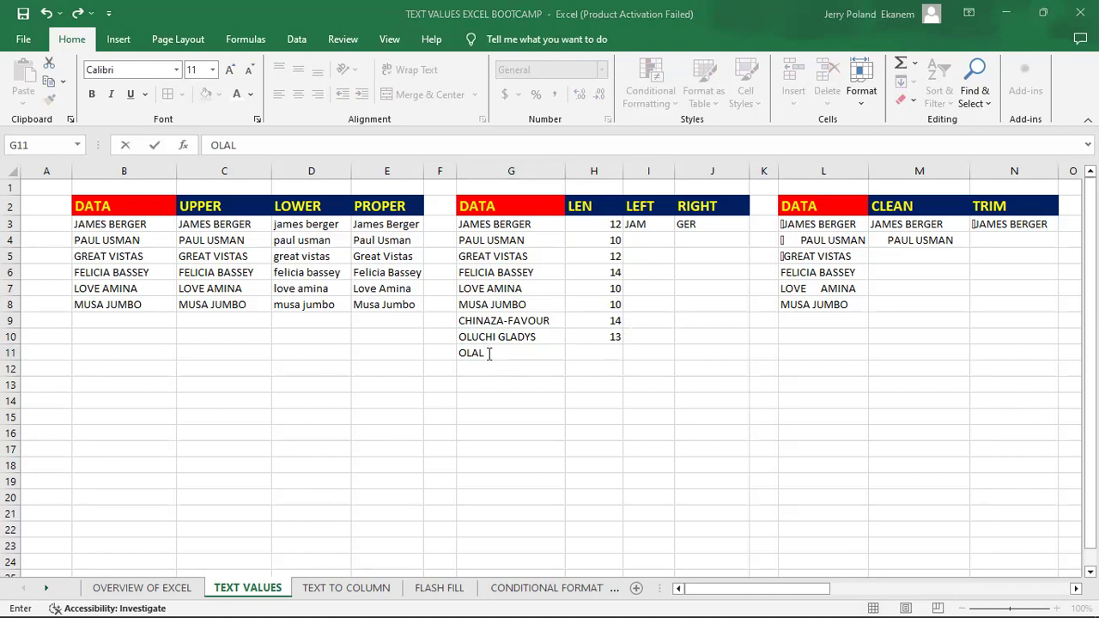
pyautogui.press('BackSpace')
pyautogui.write('YADE')
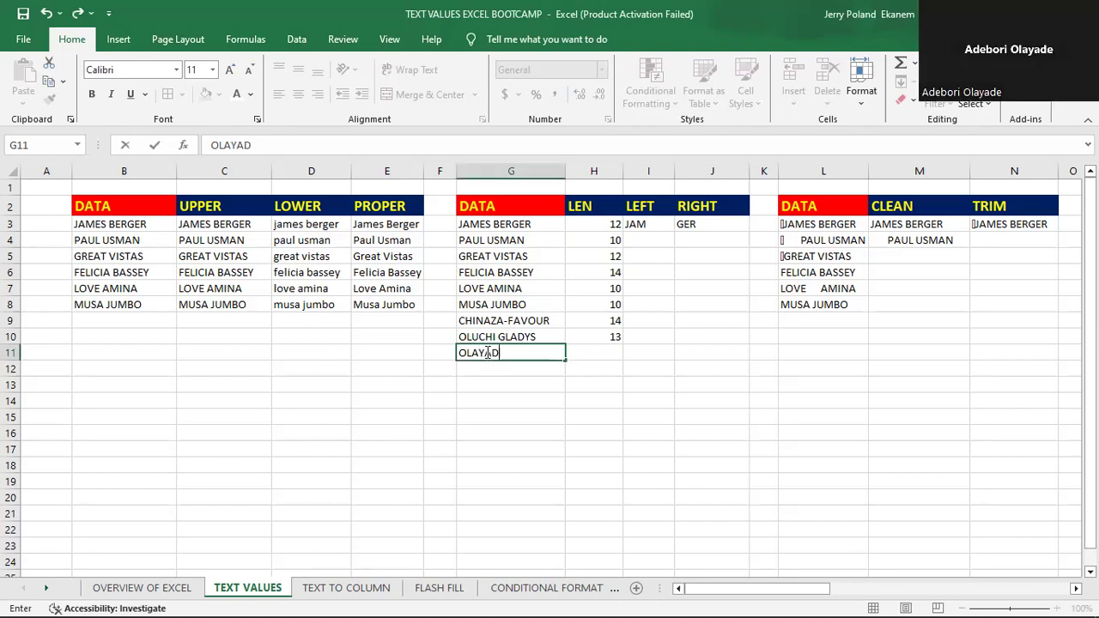
pyautogui.click(612, 354)
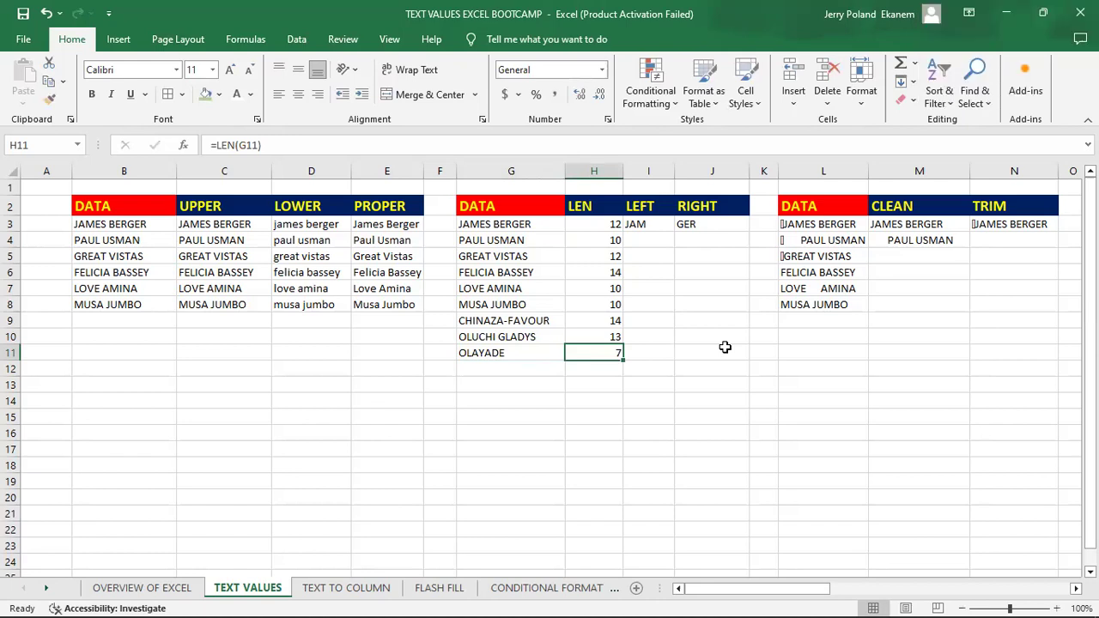
# - Delete the existing LEFT formula from cell I3
pyautogui.click(654, 226)
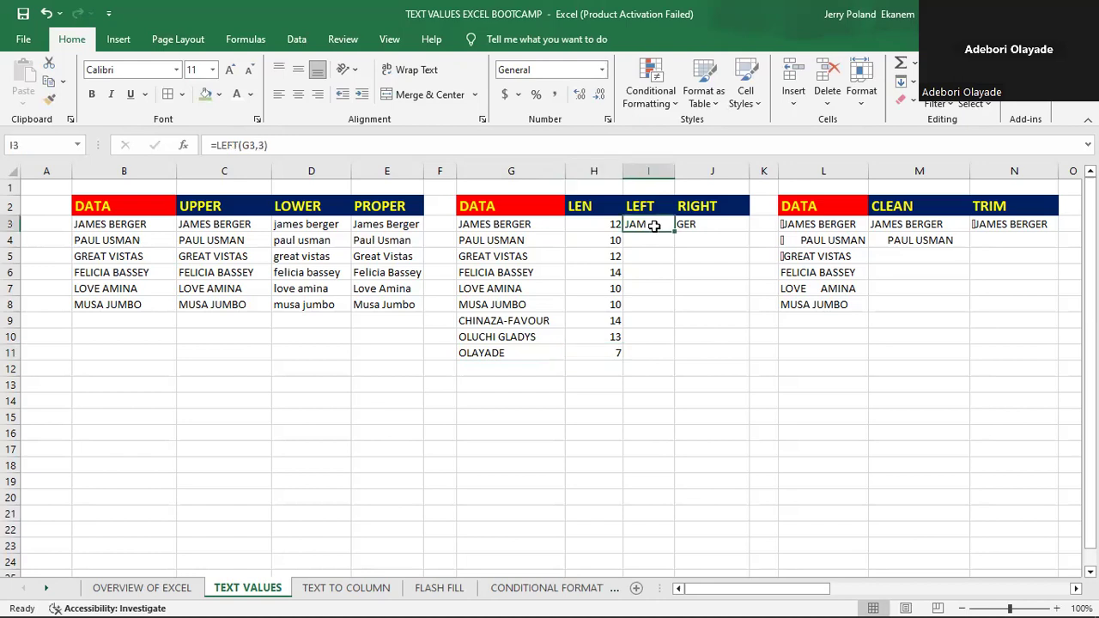
pyautogui.press('BackSpace')
pyautogui.press('Return')
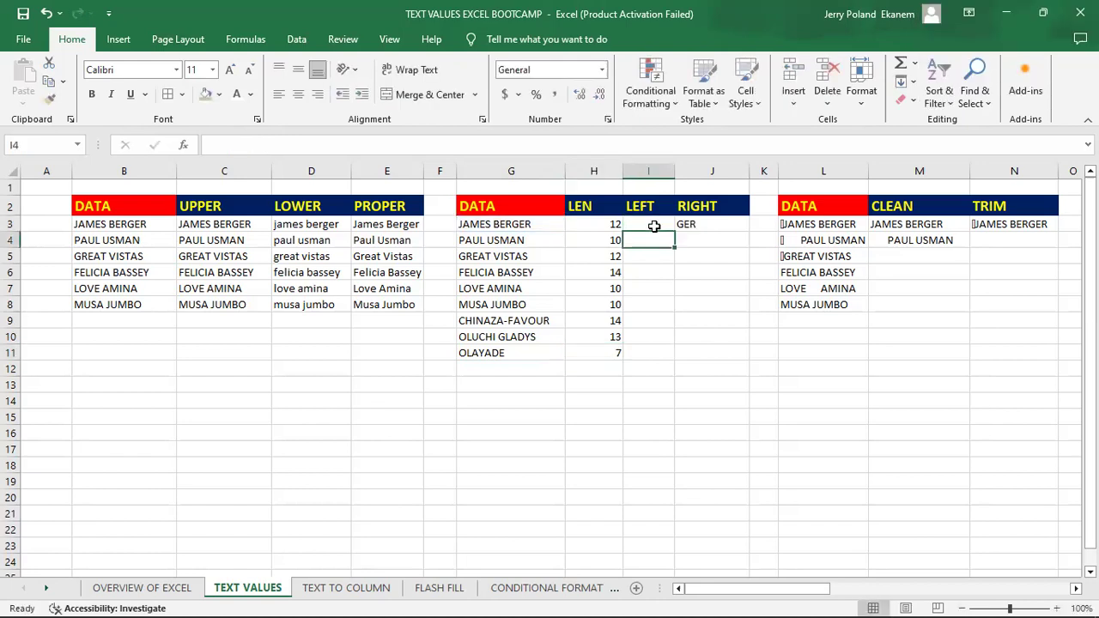
# - Enter a LEFT formula in I3 that extracts the first 4 characters of the name in G3
pyautogui.click(646, 222)
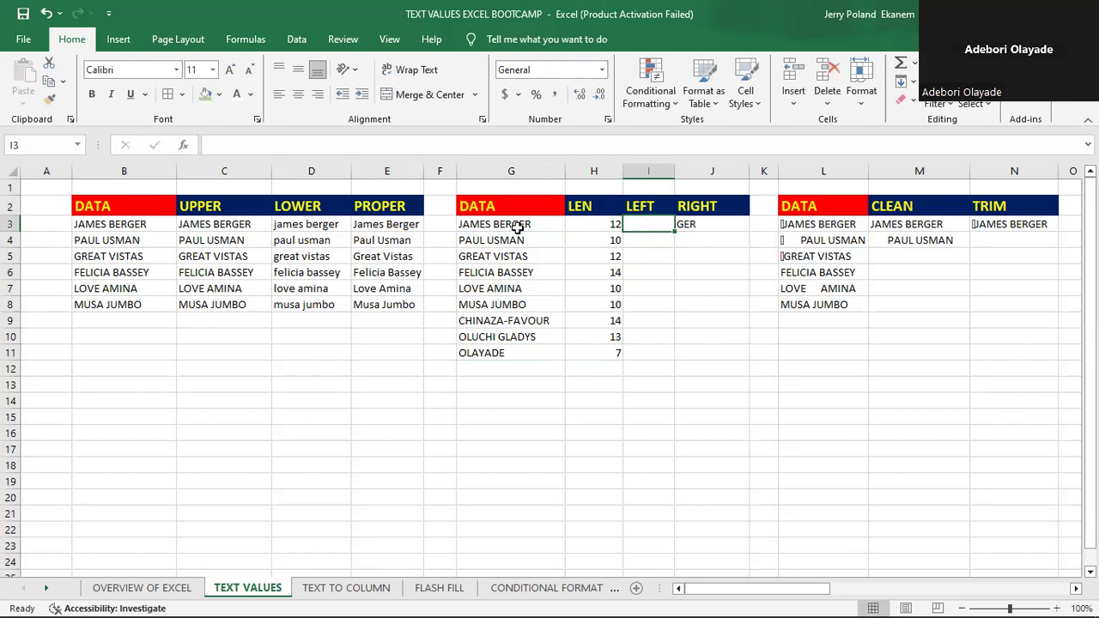
pyautogui.click(490, 224)
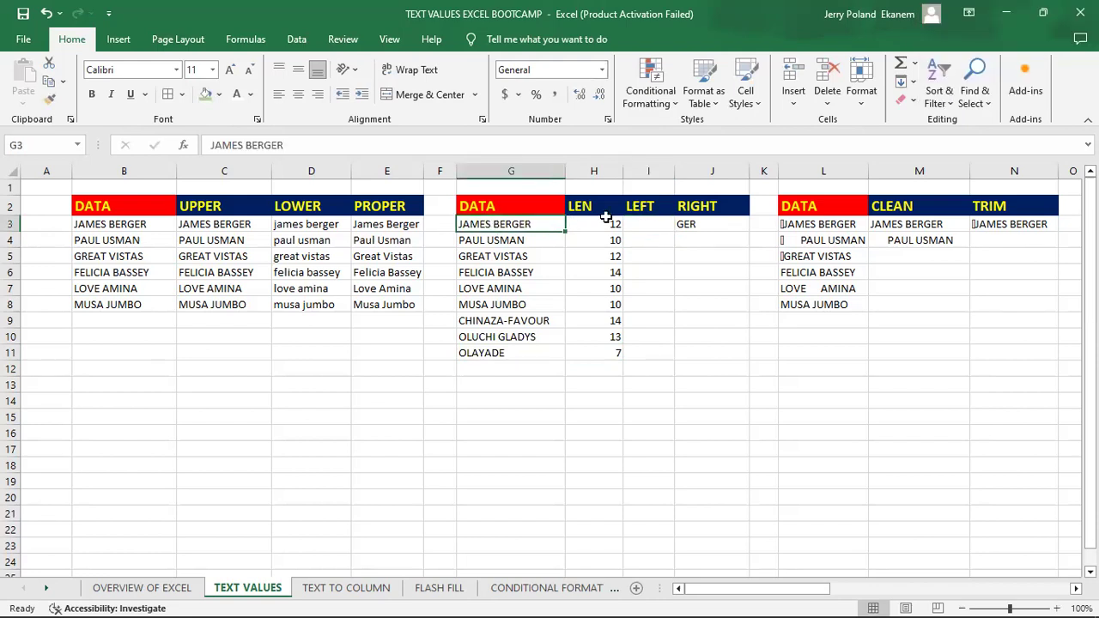
pyautogui.click(642, 224)
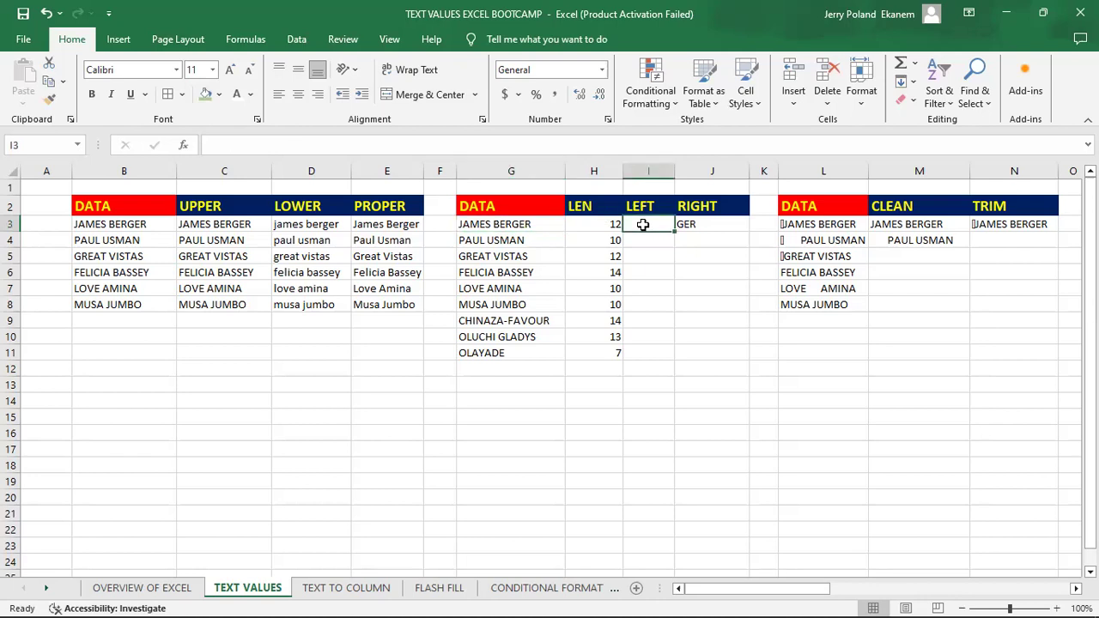
pyautogui.write('=')
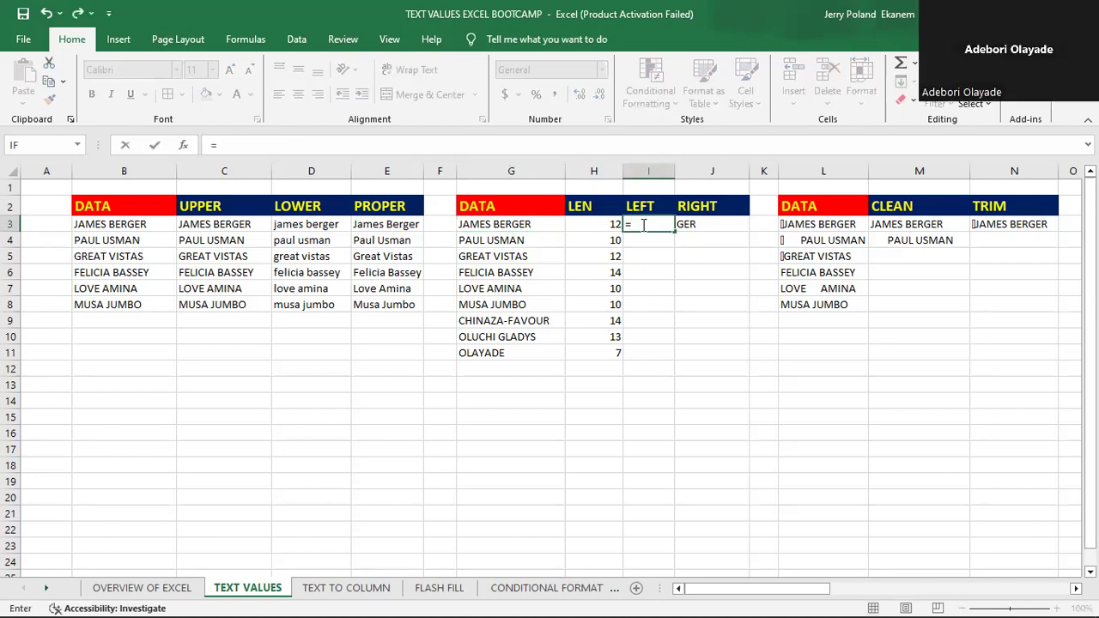
pyautogui.write('LE')
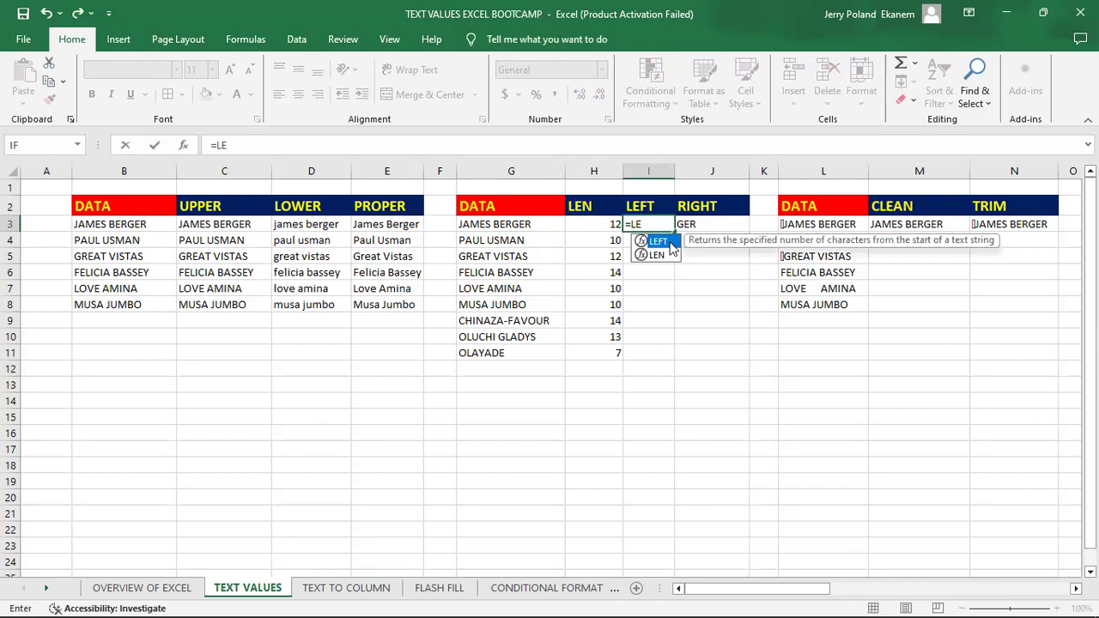
pyautogui.doubleClick(669, 246)
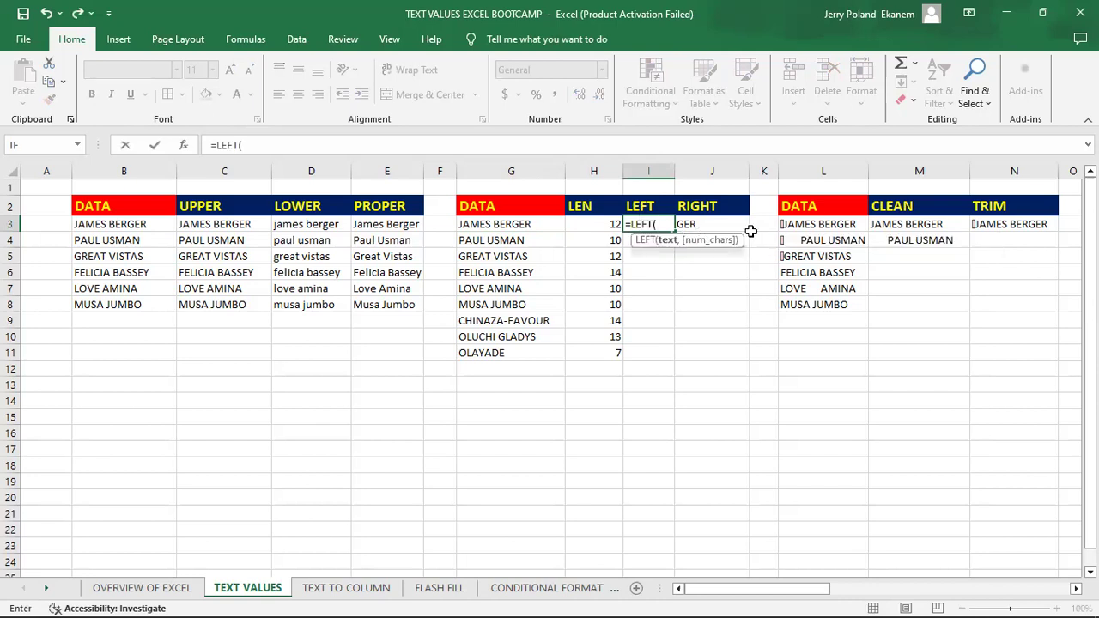
pyautogui.click(493, 224)
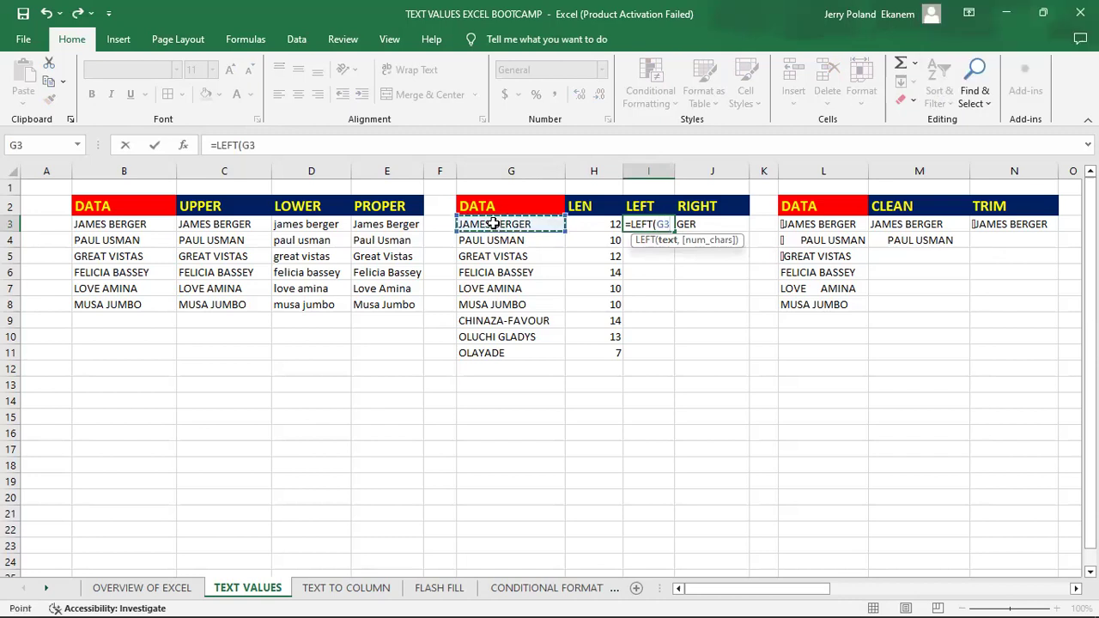
pyautogui.write(',4')
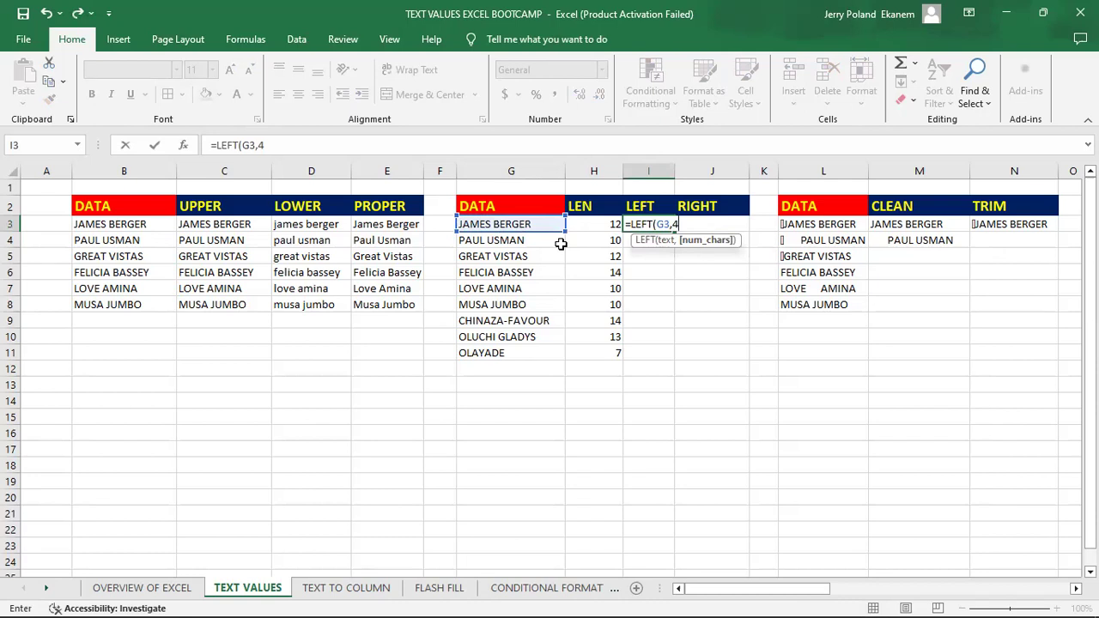
pyautogui.press('Return')
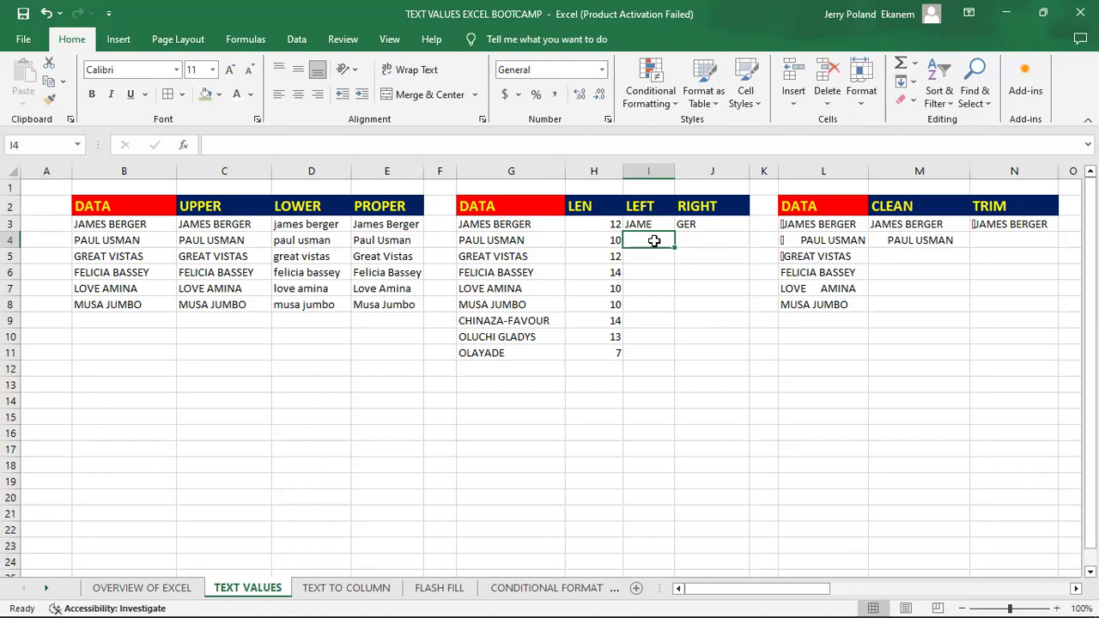
# - Enter a LEFT formula in I4 that extracts the first 2 characters of the name in G4
pyautogui.write('=')
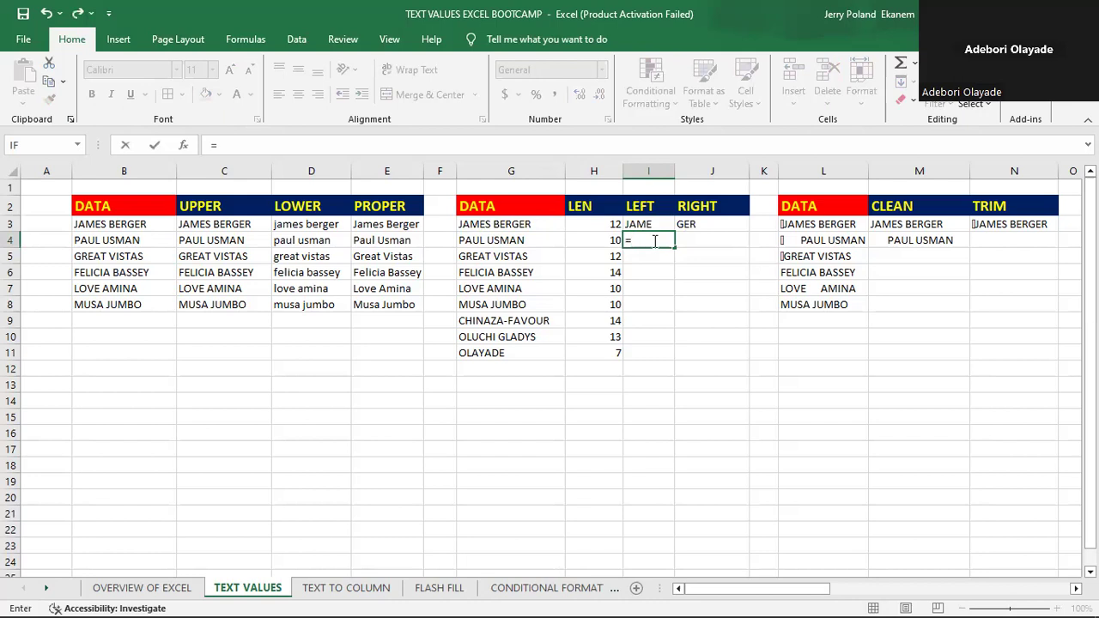
pyautogui.write('L')
pyautogui.click(662, 283)
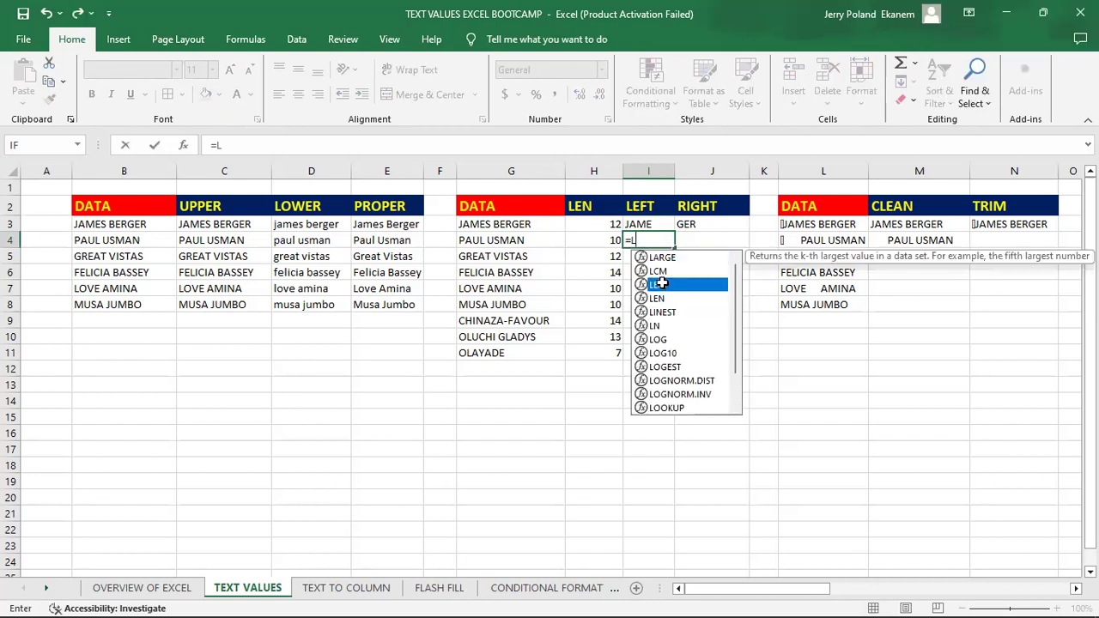
pyautogui.press('Tab')
pyautogui.click(472, 241)
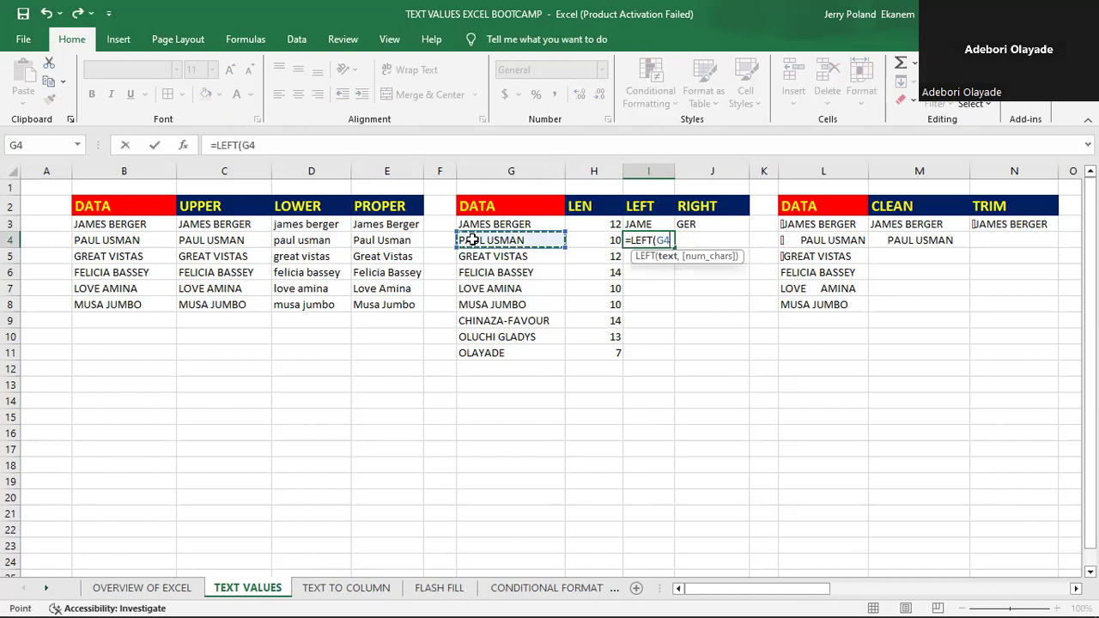
pyautogui.write(',')
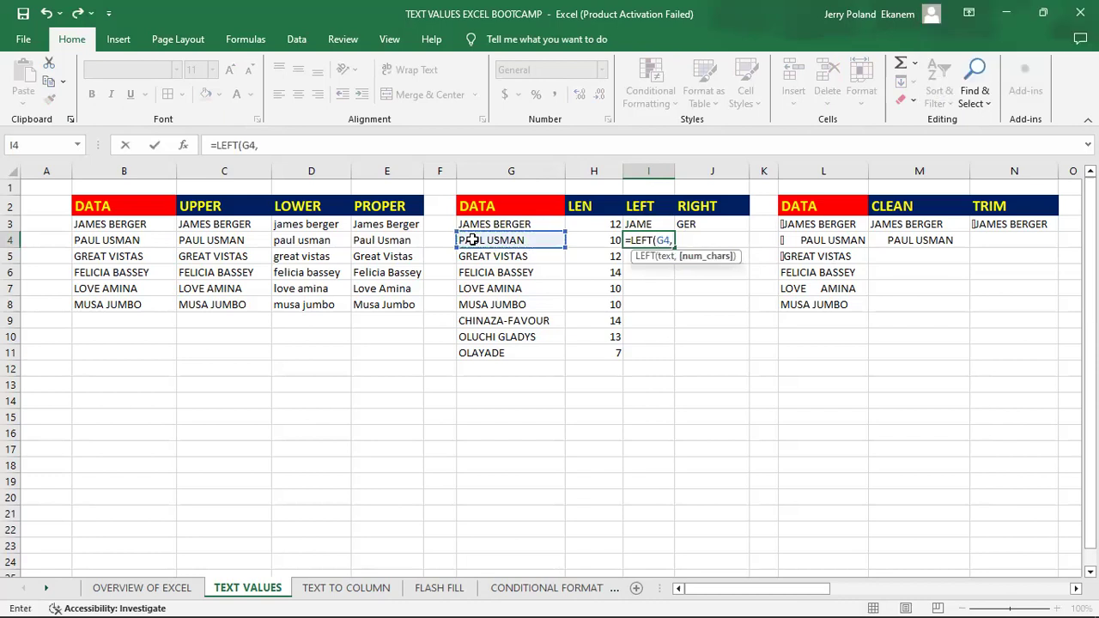
pyautogui.write('2')
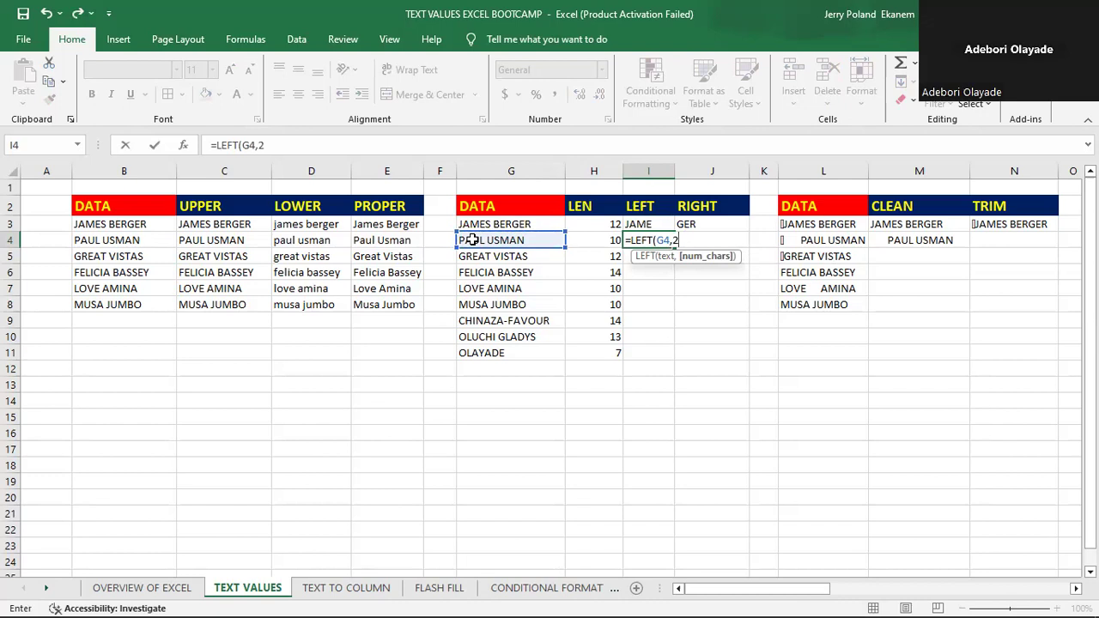
pyautogui.press('Return')
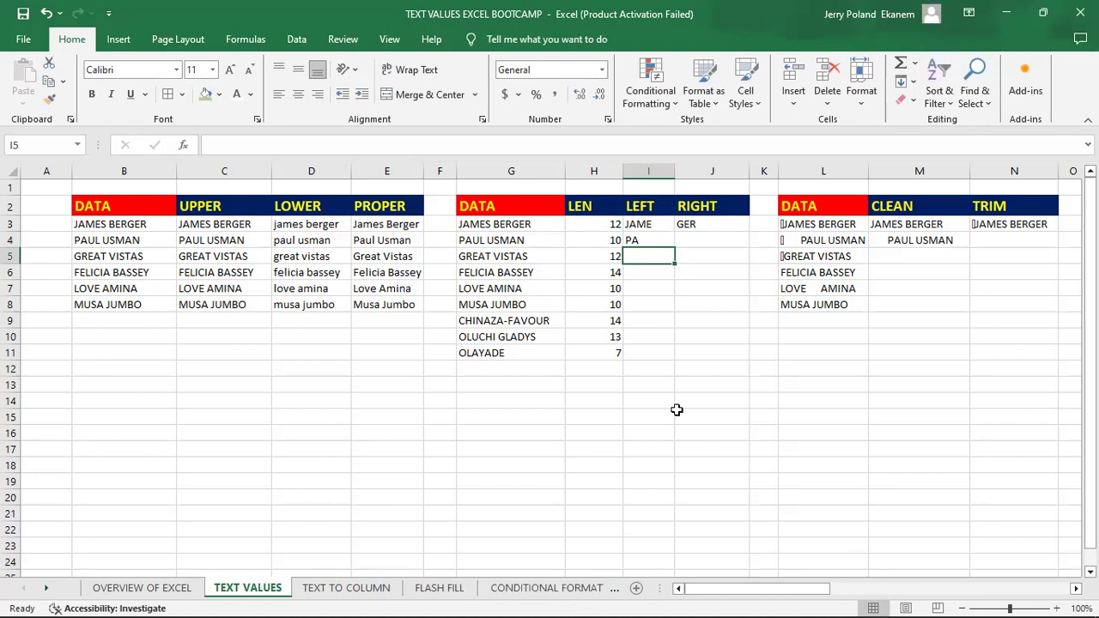
# - Delete the existing RIGHT formula from cell J3
pyautogui.click(700, 227)
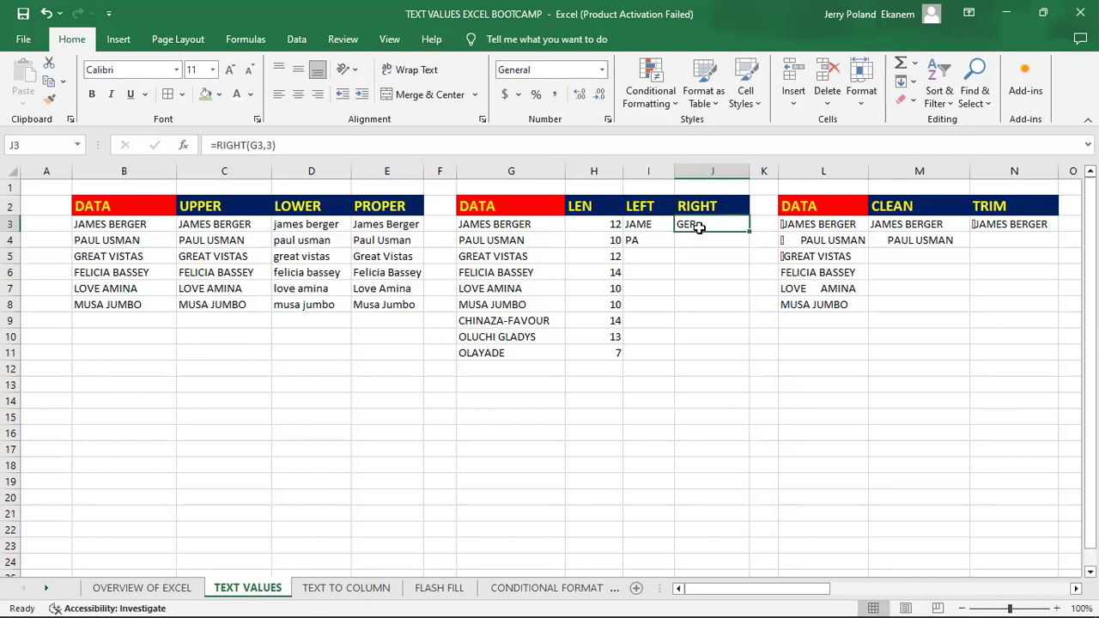
pyautogui.press('BackSpace')
pyautogui.press('Return')
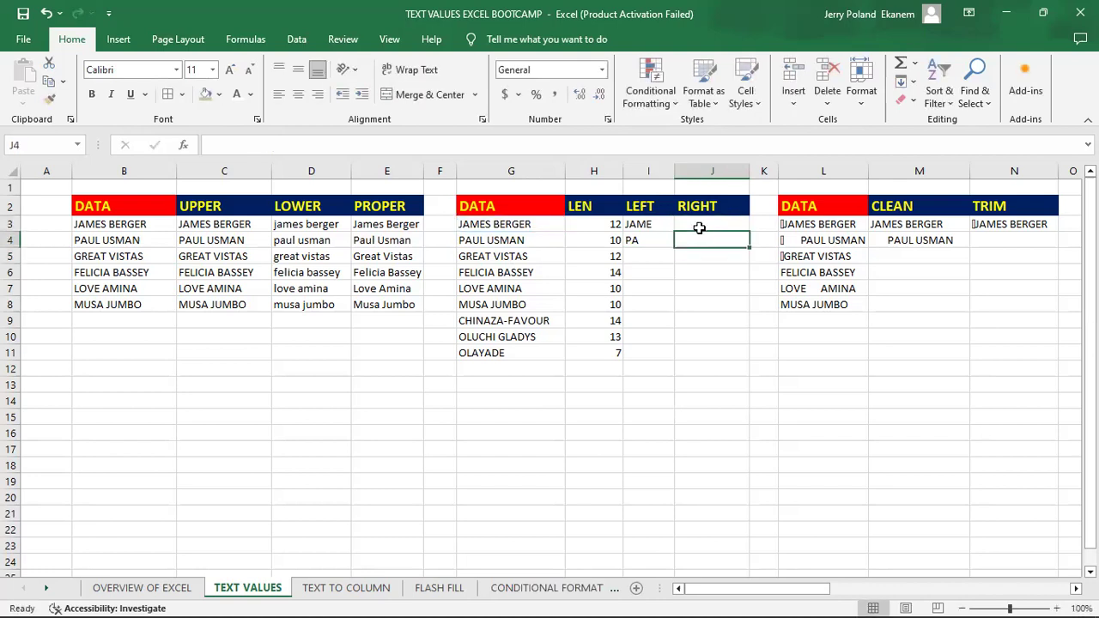
# - Enter a RIGHT formula in J3 that extracts the last 3 characters of the name in G3
pyautogui.click(712, 223)
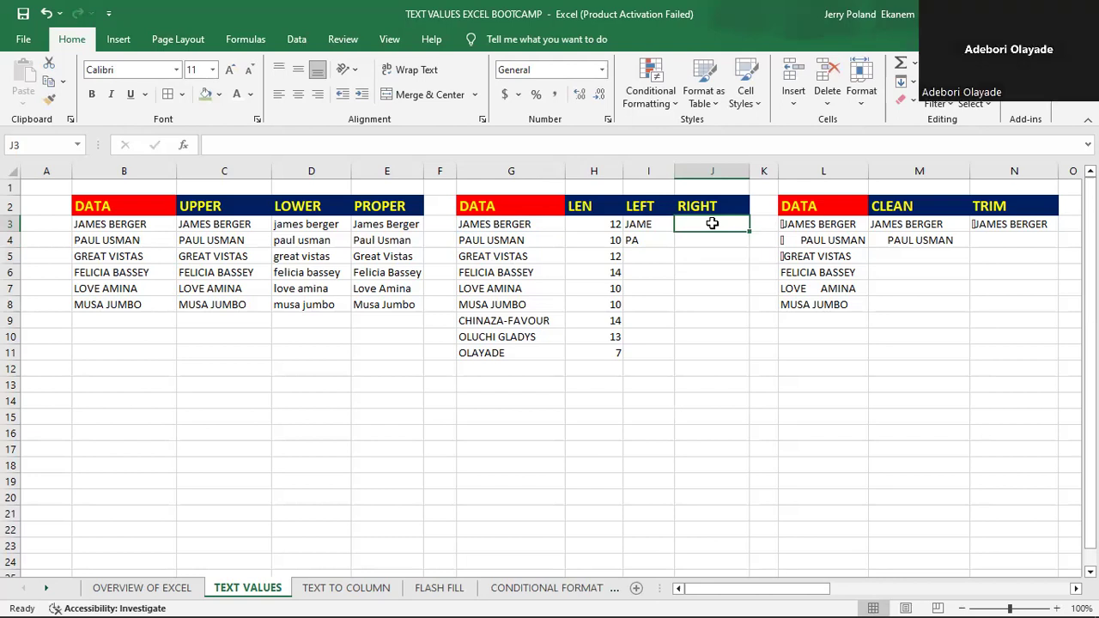
pyautogui.write('=')
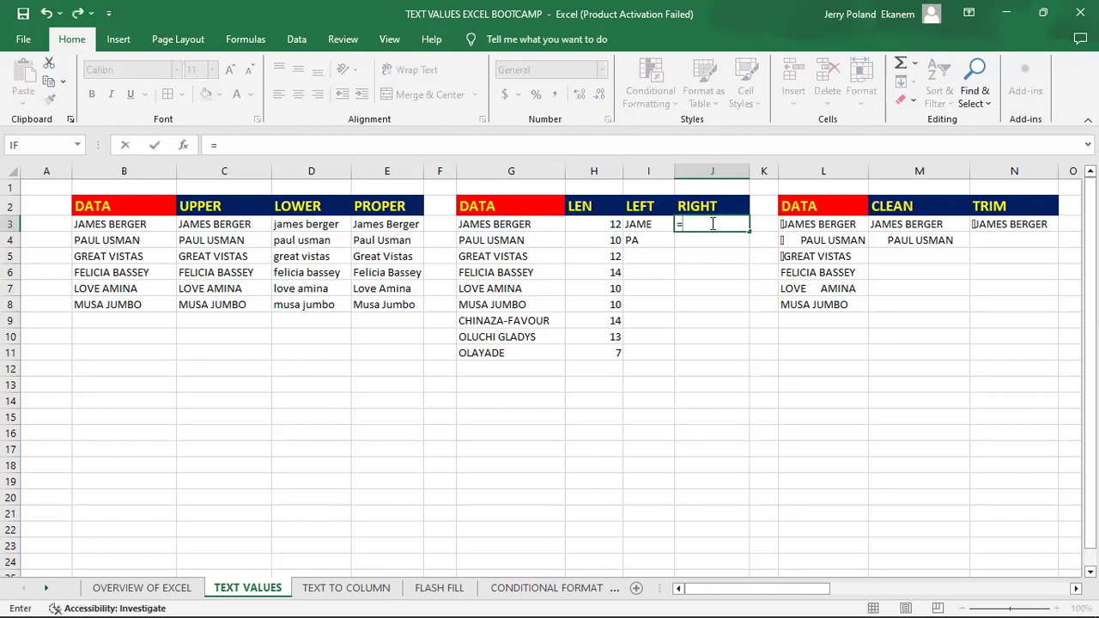
pyautogui.write('RIGH')
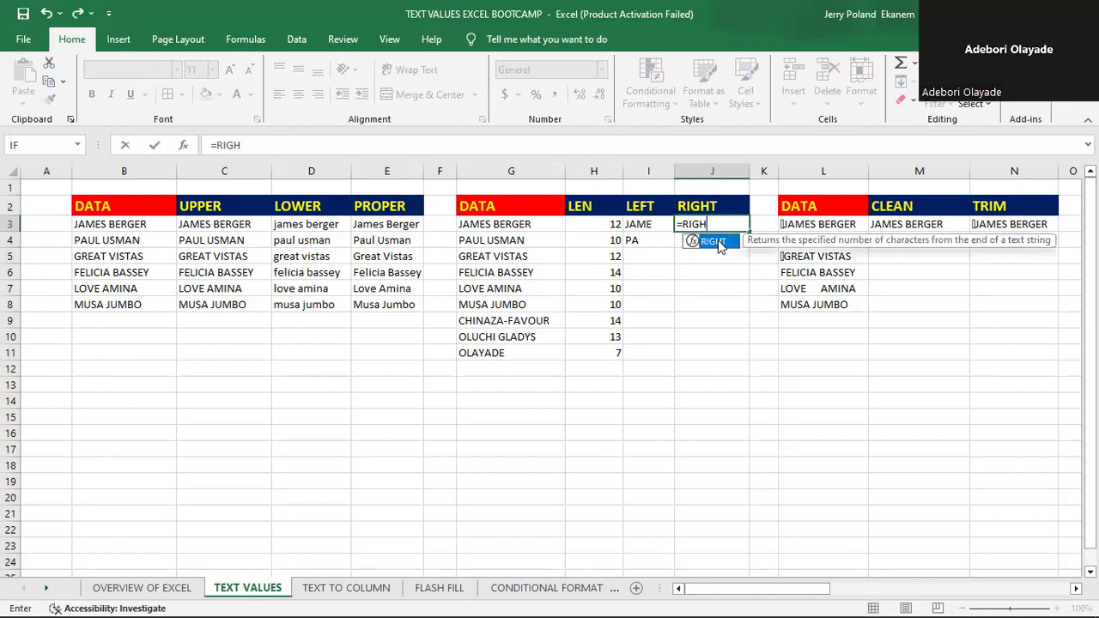
pyautogui.press('Tab')
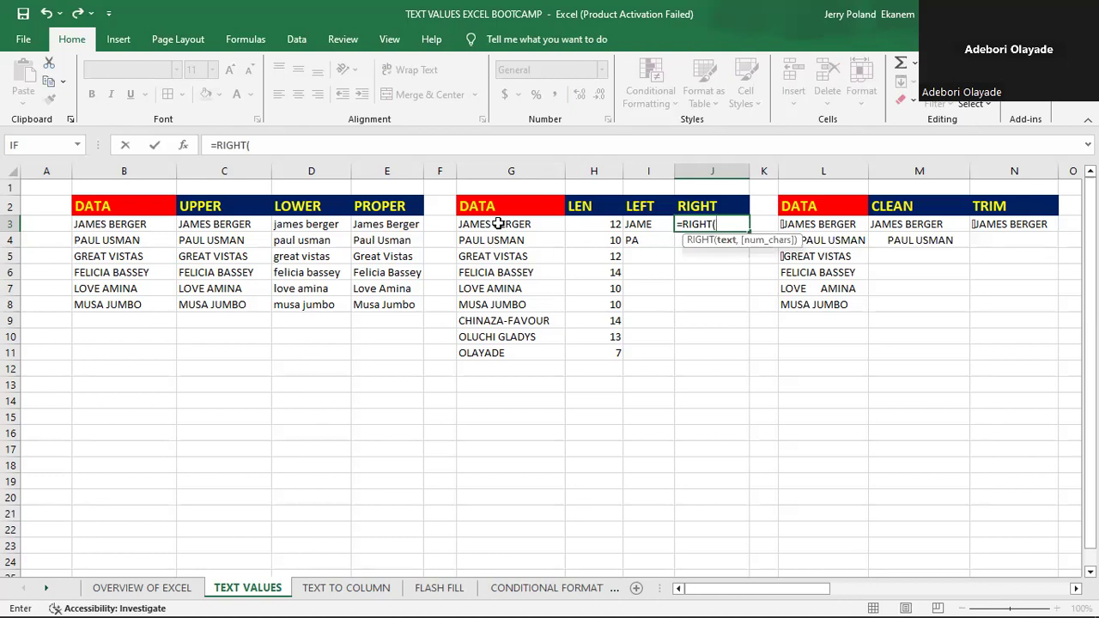
pyautogui.click(498, 225)
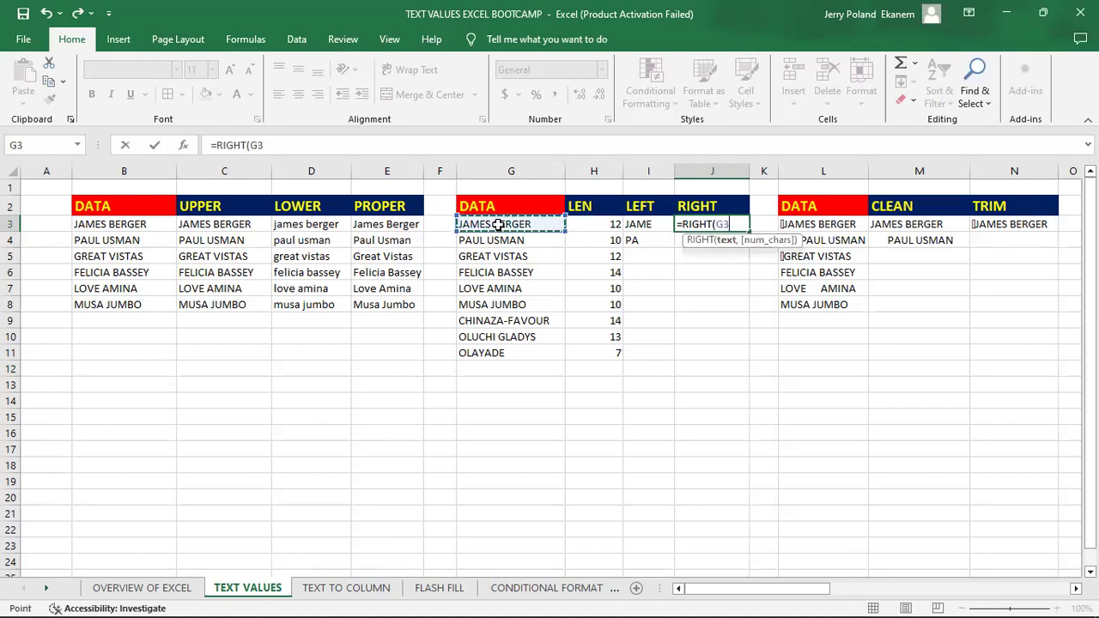
pyautogui.write(',')
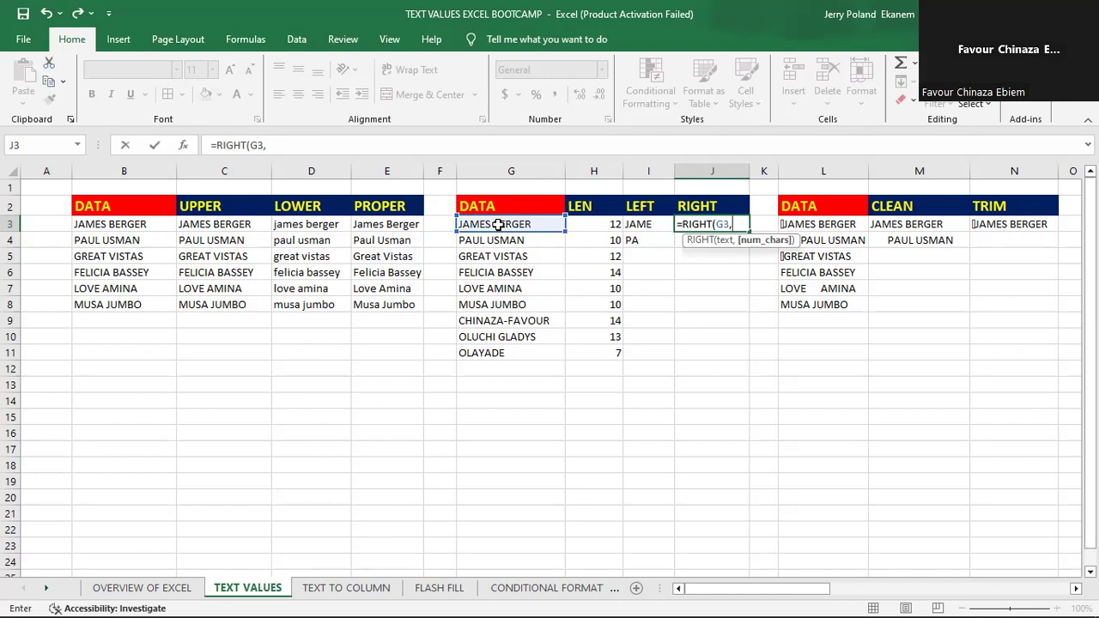
pyautogui.write('3')
pyautogui.press('Return')
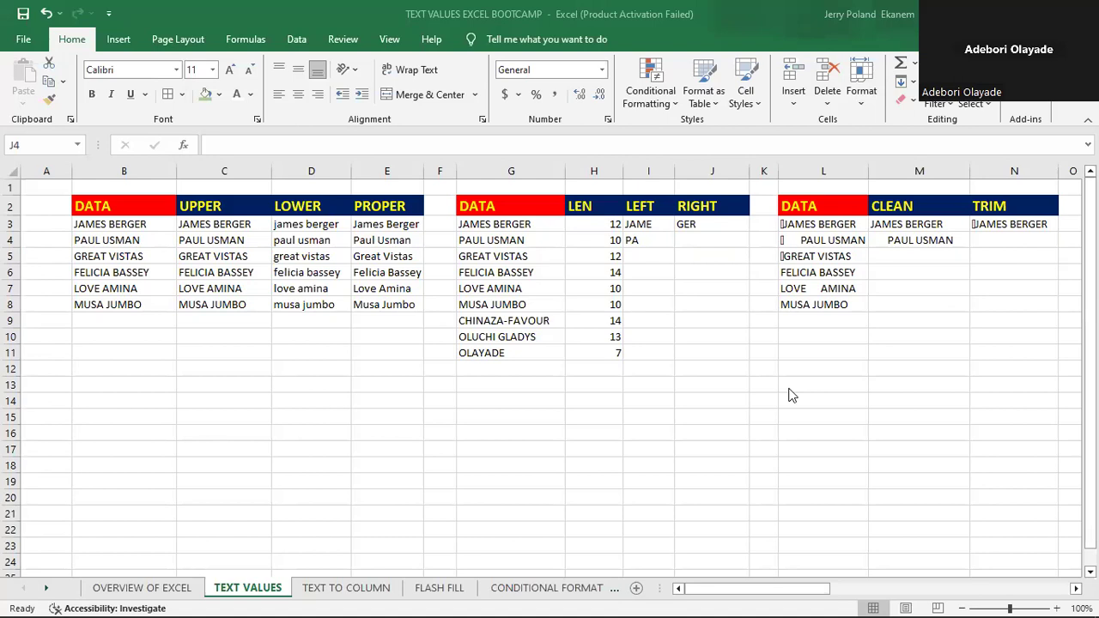
# - Enter a RIGHT formula in J4 that extracts the last 2 characters of the name in G4
pyautogui.click(717, 242)
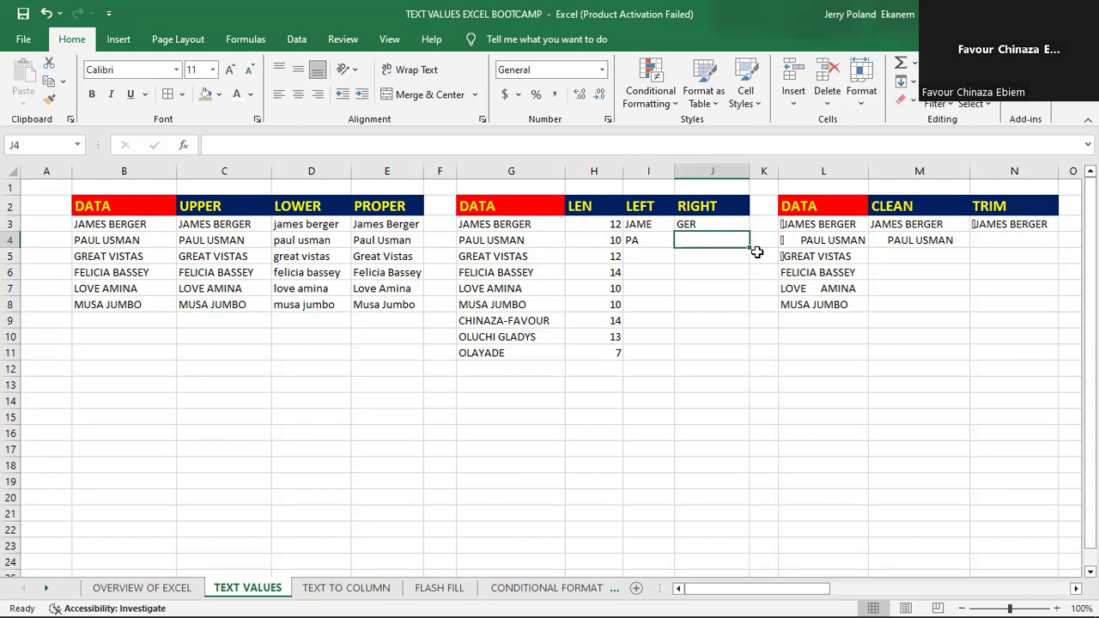
pyautogui.write('=')
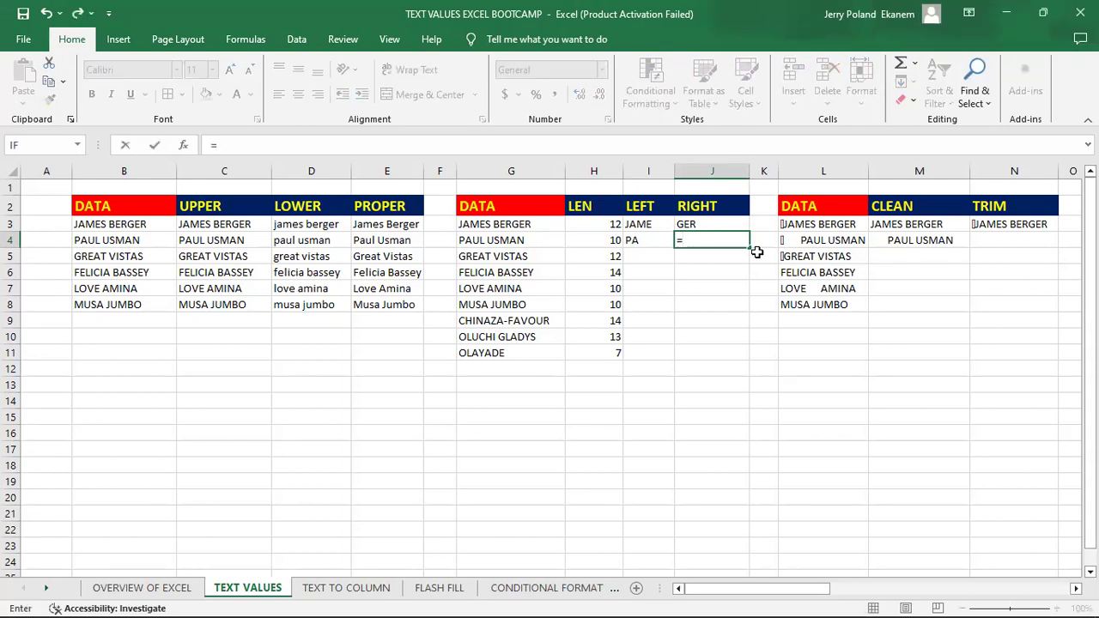
pyautogui.write('RIGHT')
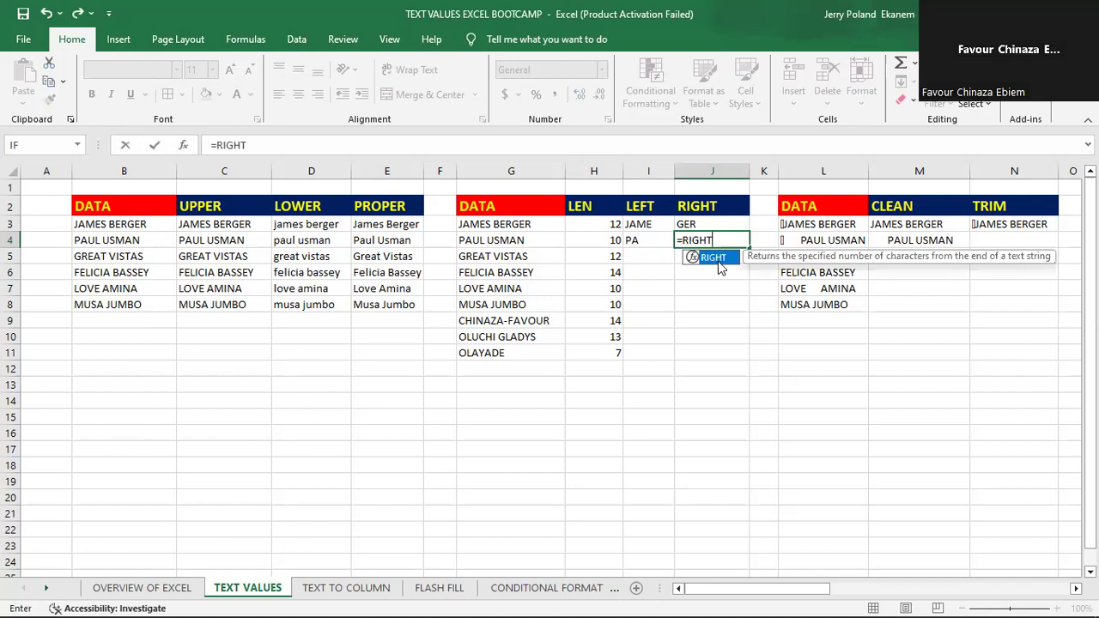
pyautogui.doubleClick(714, 258)
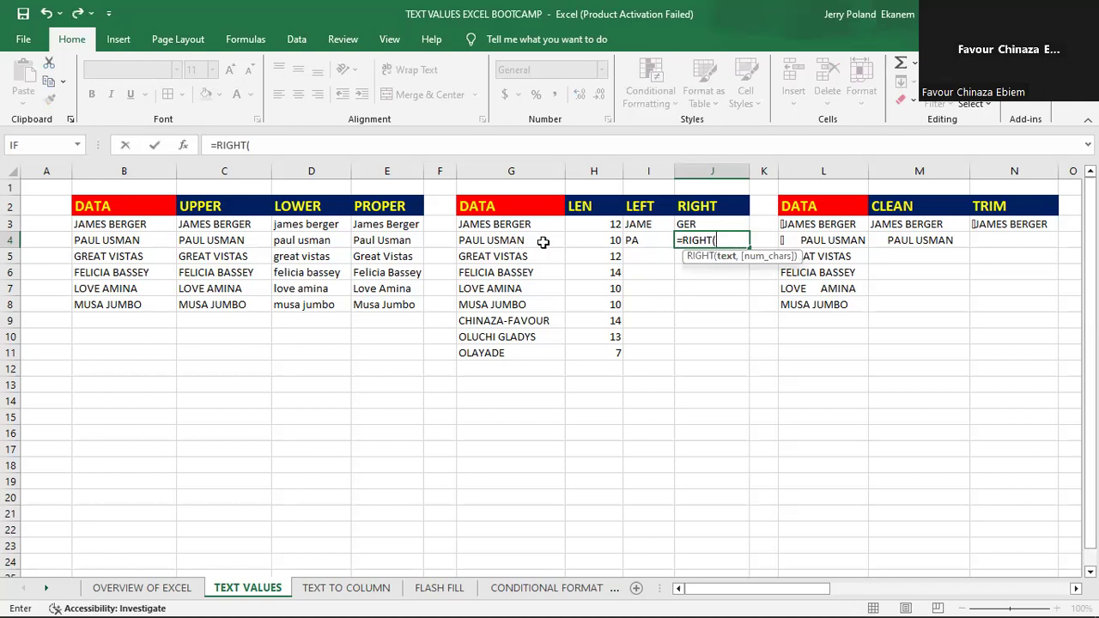
pyautogui.click(512, 240)
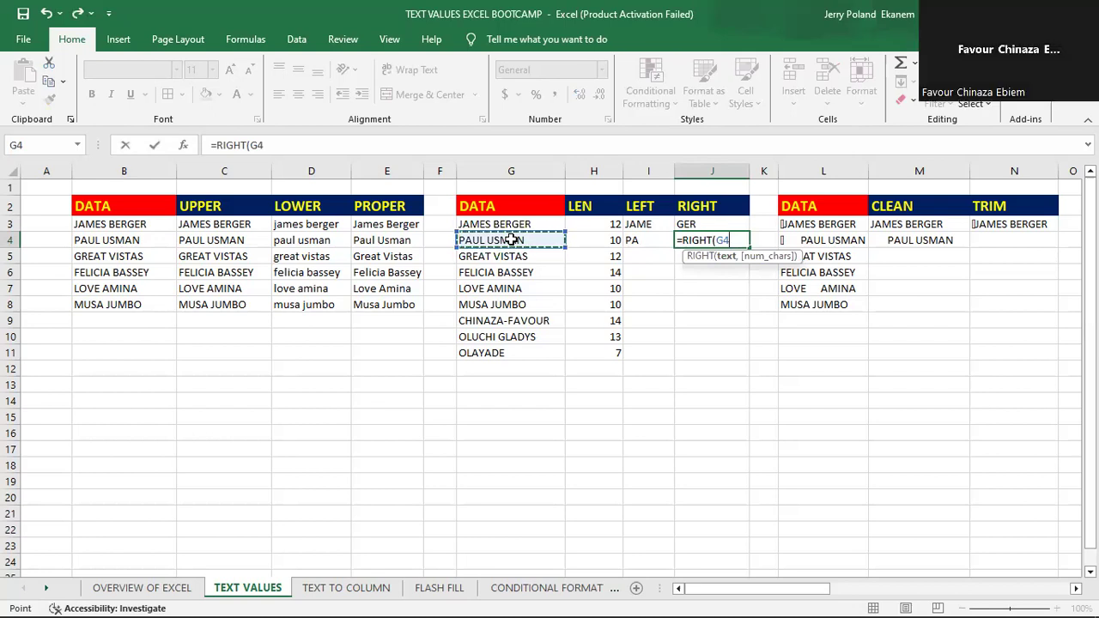
pyautogui.write(',')
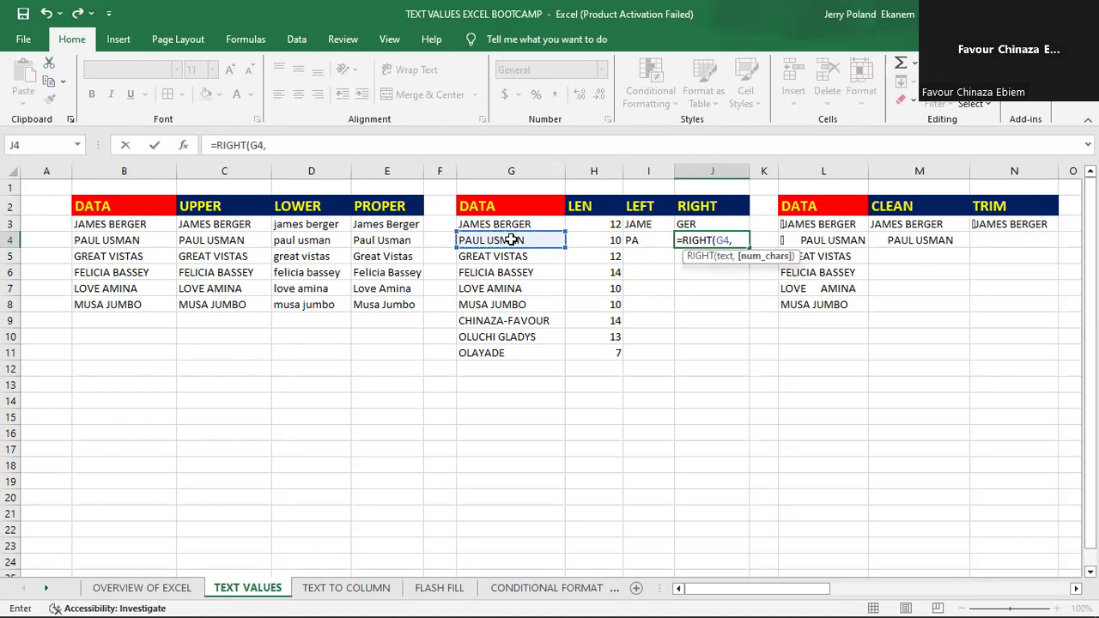
pyautogui.write('2')
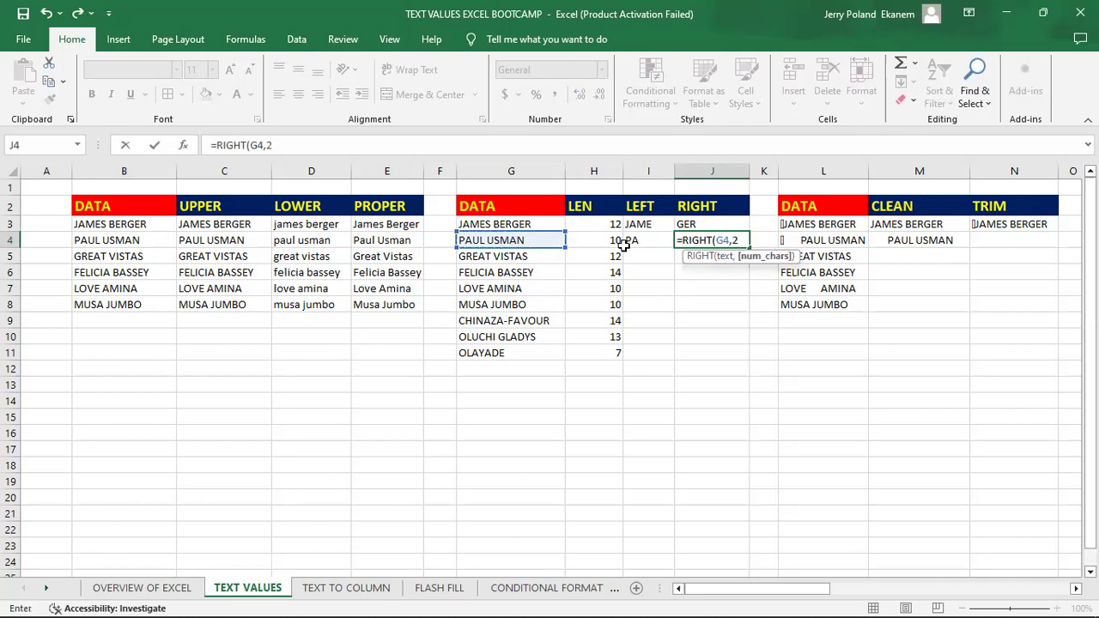
pyautogui.press('Return')
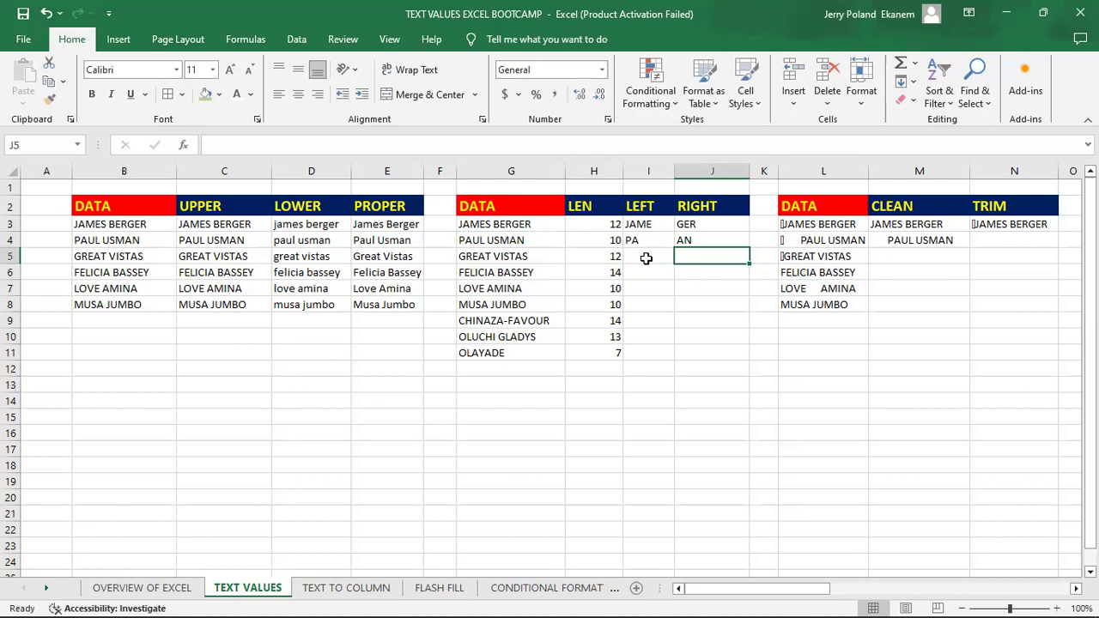
pyautogui.click(646, 258)
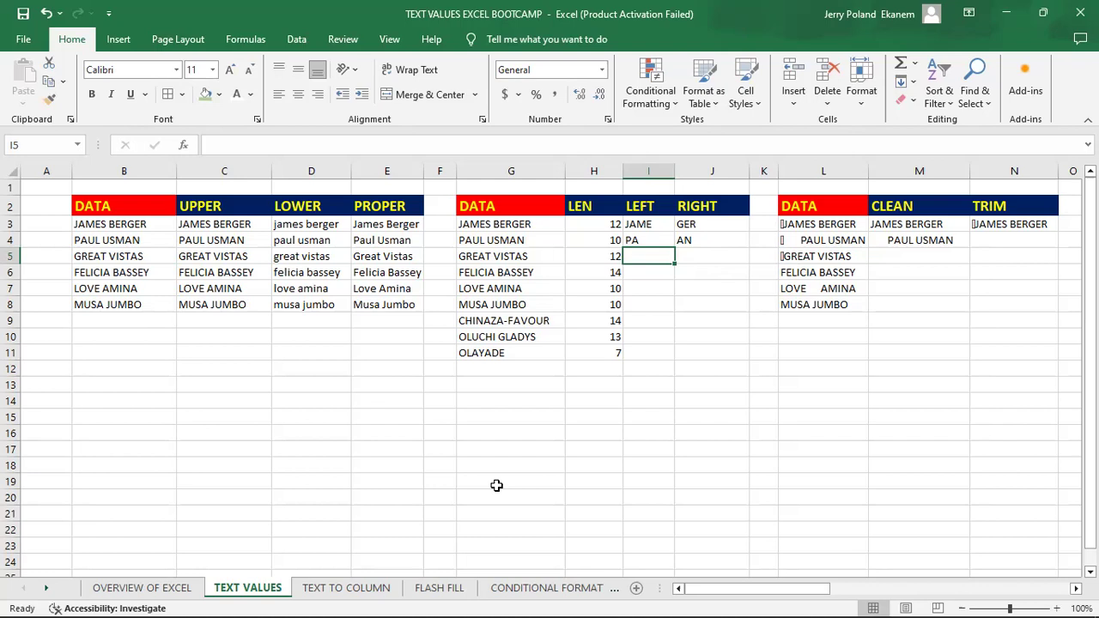
pyautogui.hotkey('alt', 'Tab')
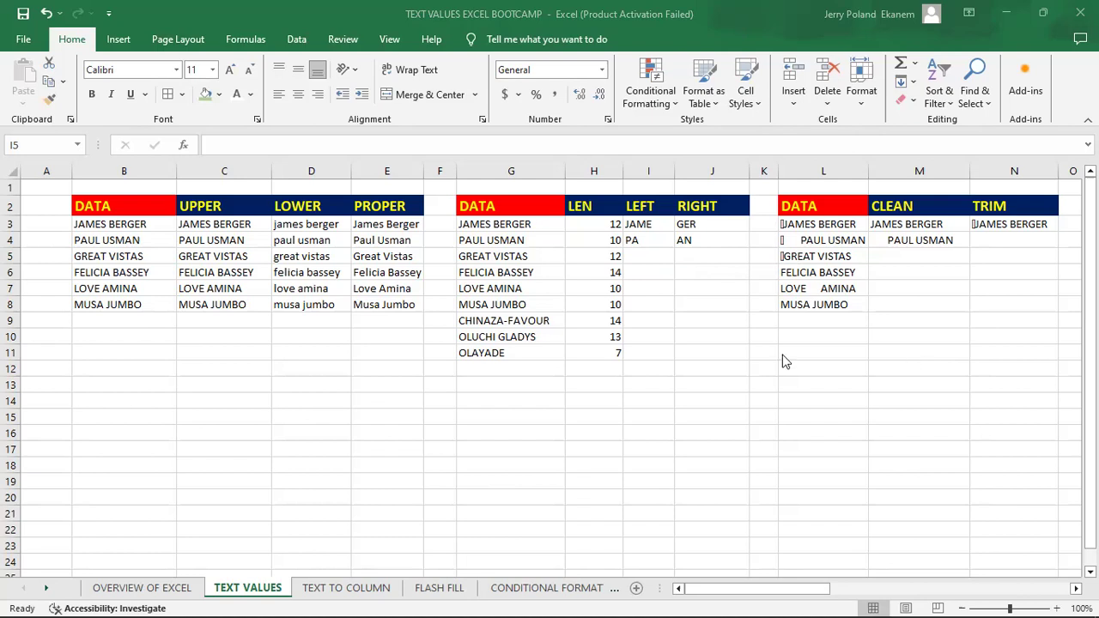
pyautogui.click(734, 302)
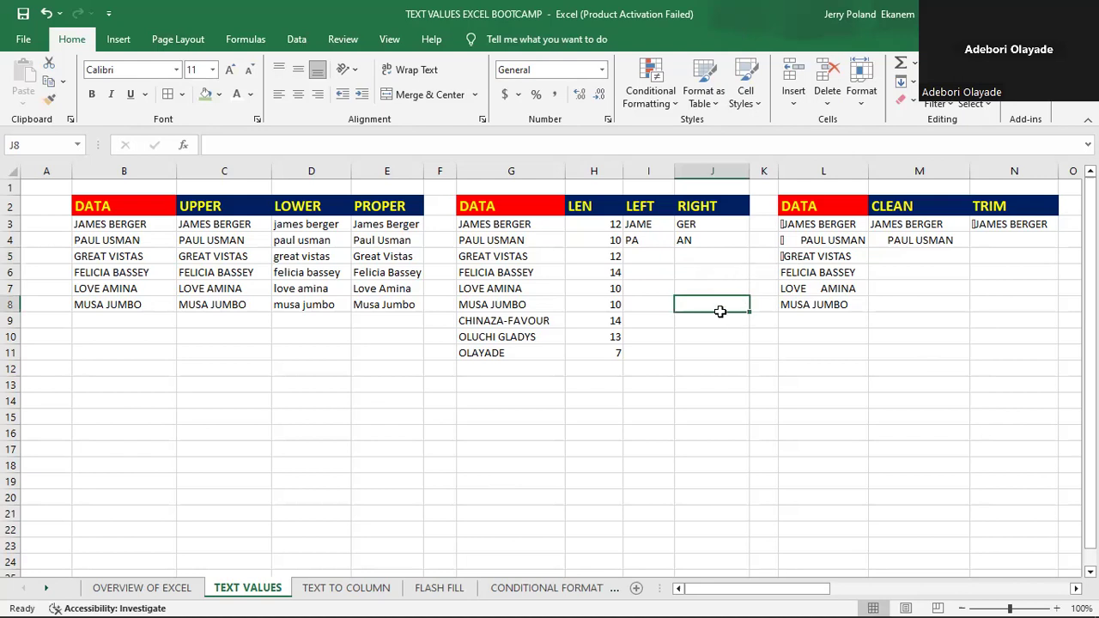
pyautogui.click(637, 256)
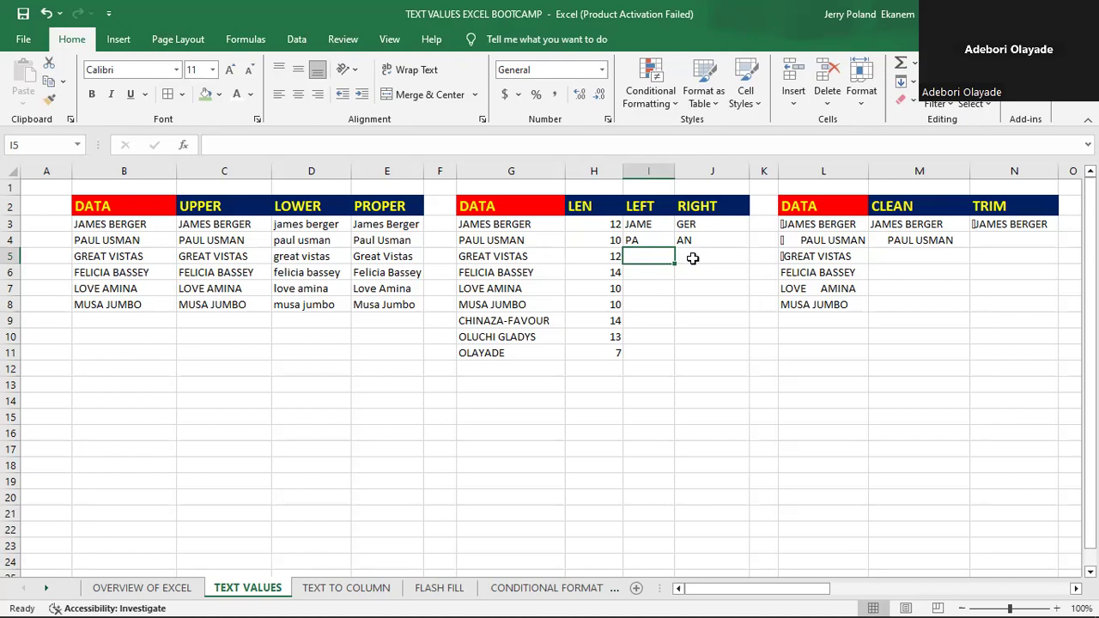
# - Enter a LEFT formula in I5 that extracts the first 6 characters of the text in G5
pyautogui.write('=')
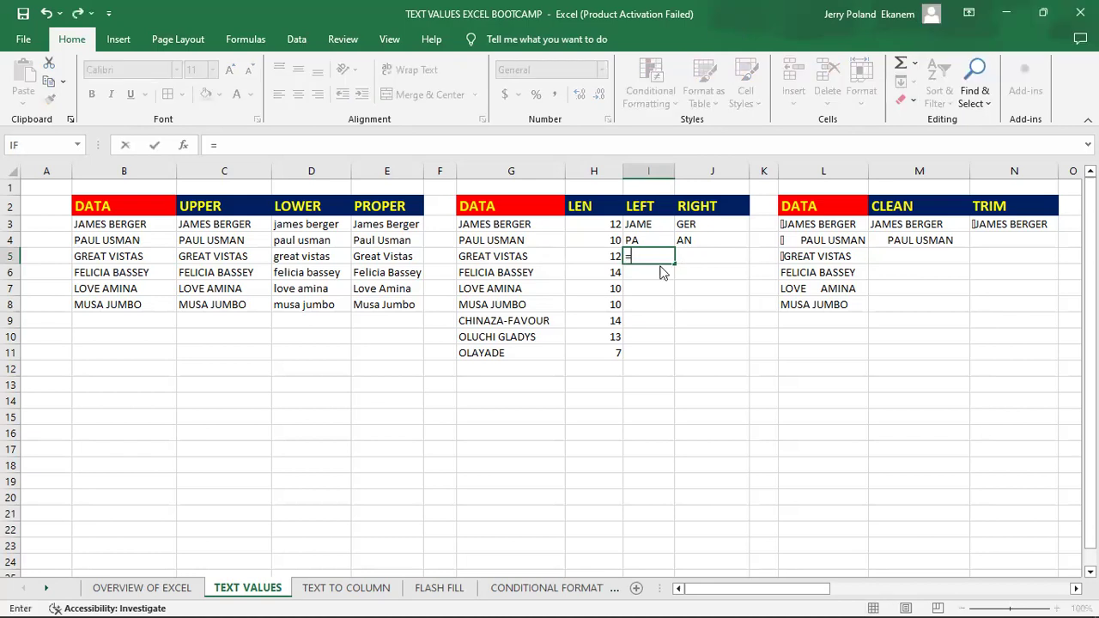
pyautogui.write('LEFT')
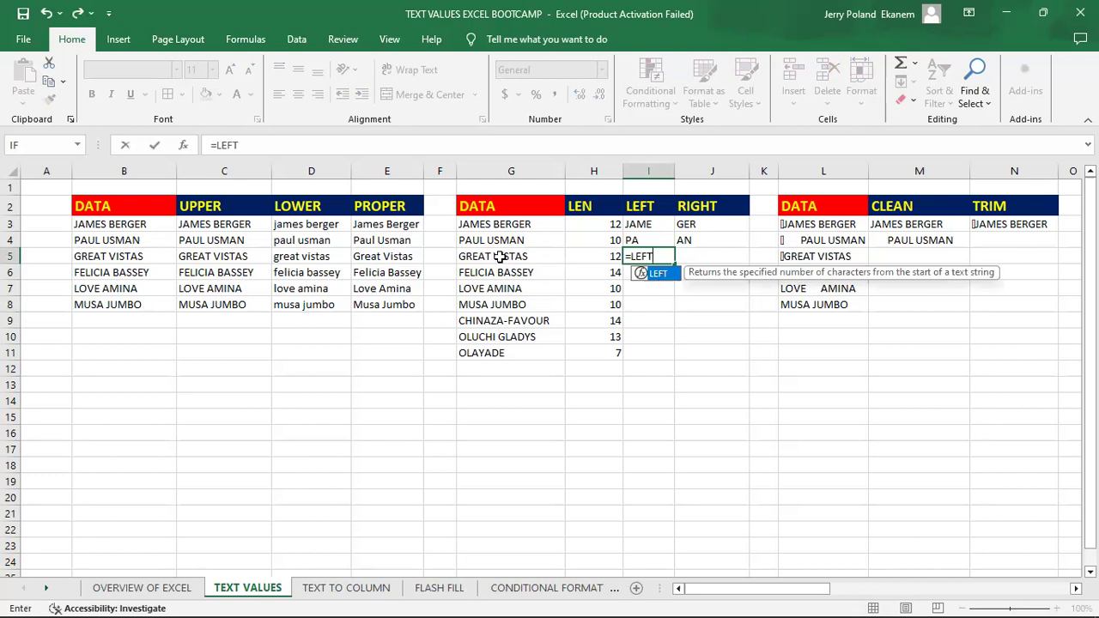
pyautogui.write('(')
pyautogui.click(498, 257)
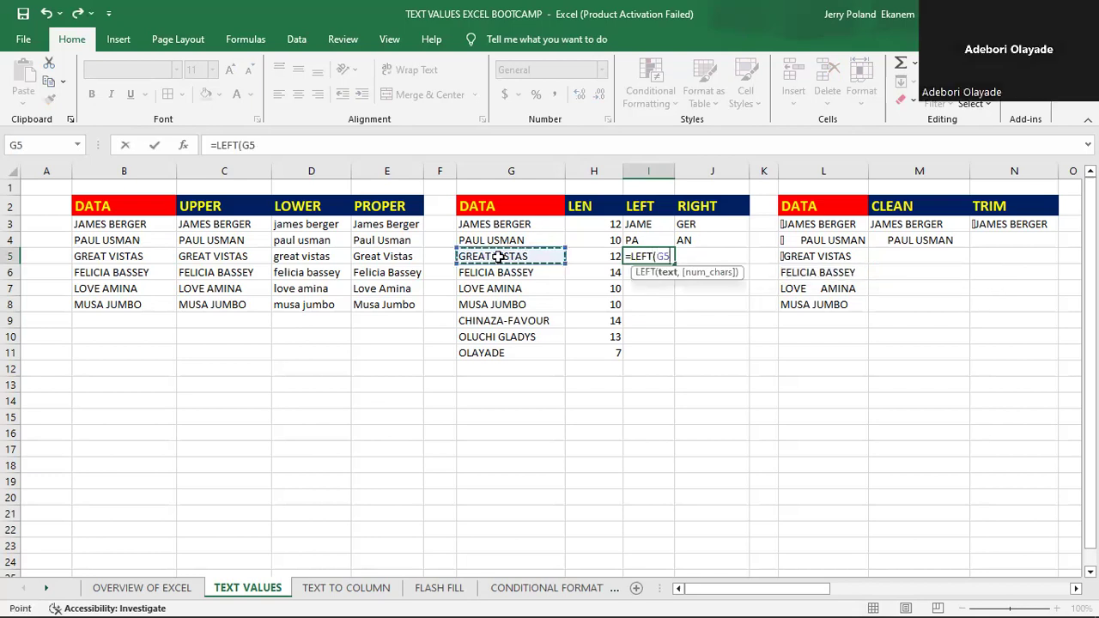
pyautogui.write(',')
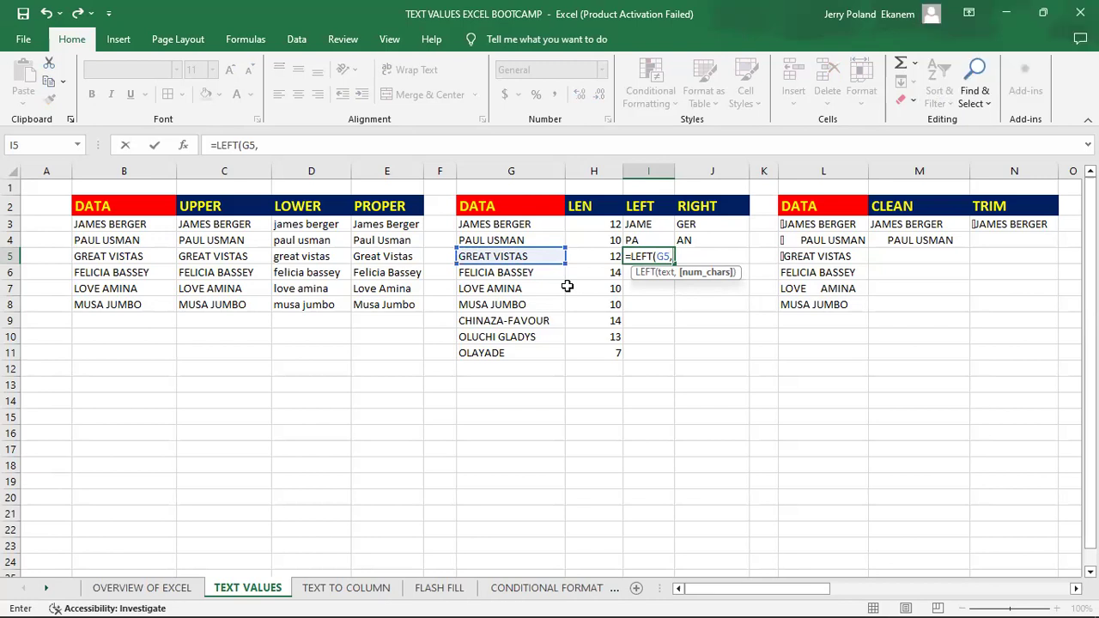
pyautogui.write('6')
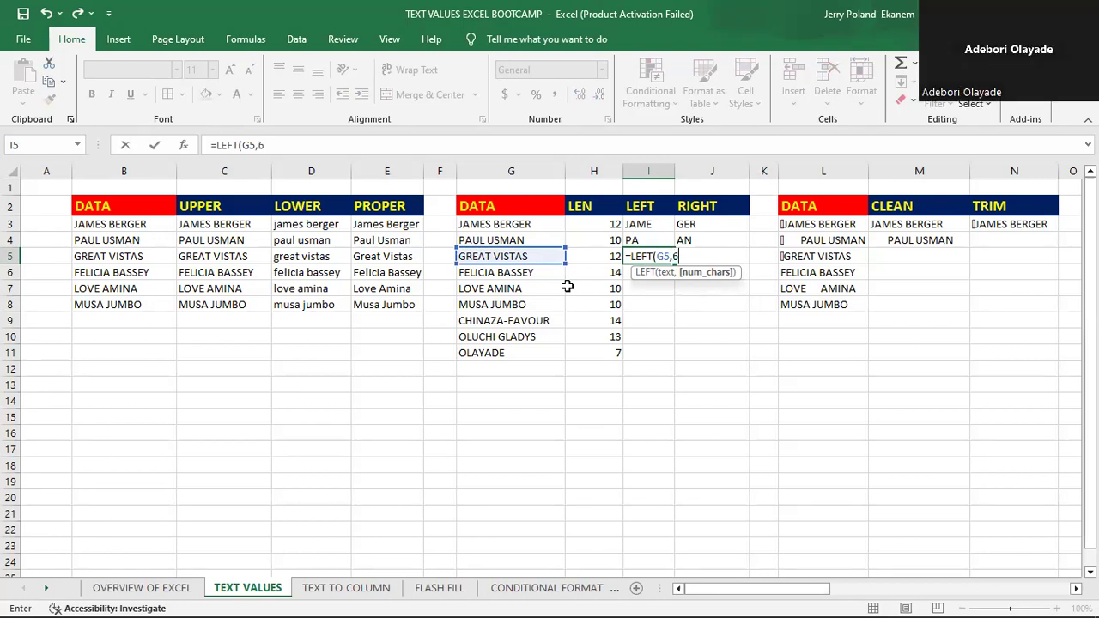
pyautogui.press('Return')
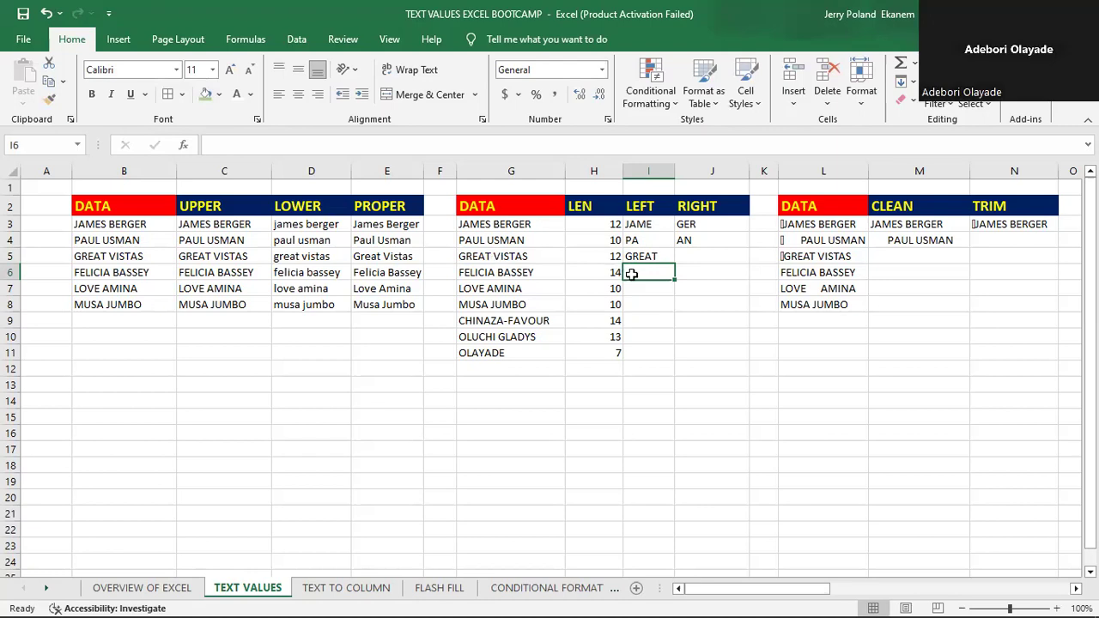
# - Enter a RIGHT formula in J5 that extracts the last 6 characters of the text in G5
pyautogui.click(702, 251)
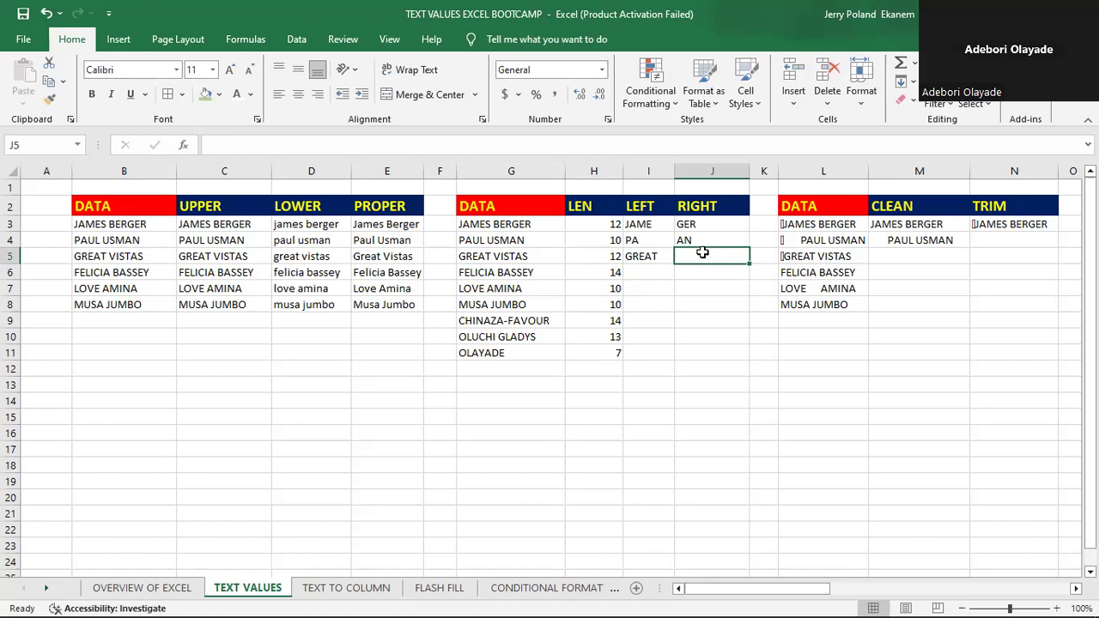
pyautogui.write('=')
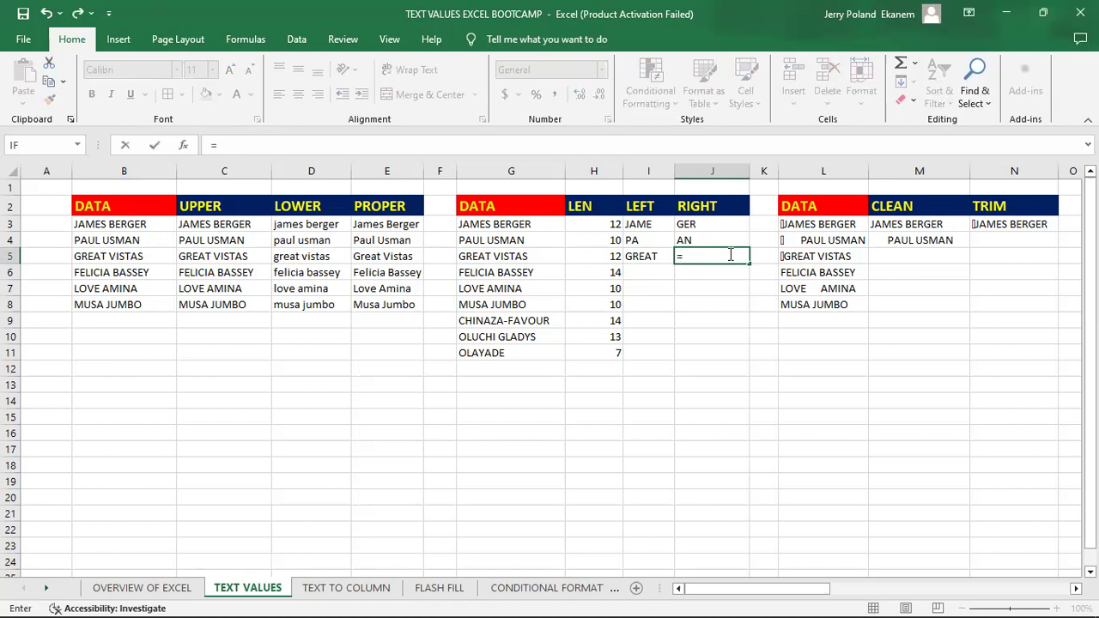
pyautogui.write('RIGHT')
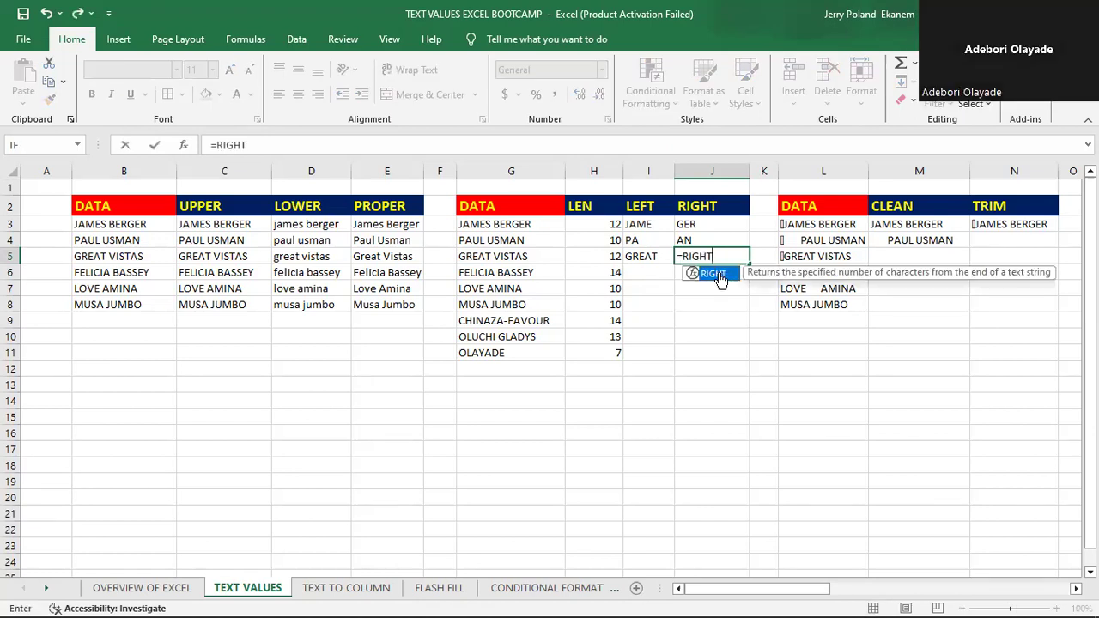
pyautogui.doubleClick(714, 273)
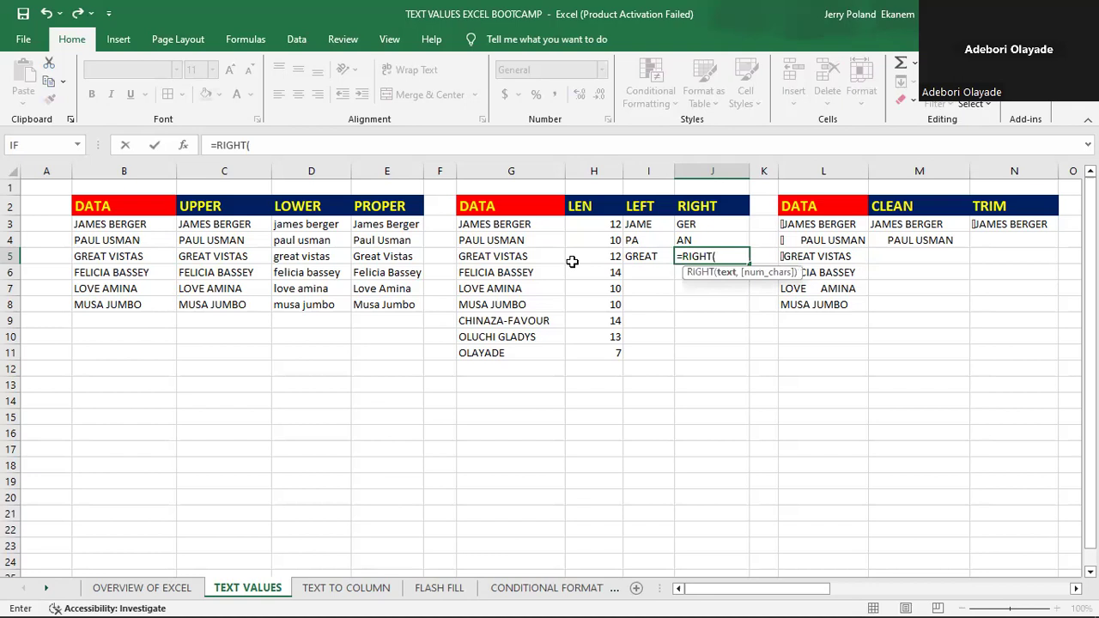
pyautogui.click(503, 256)
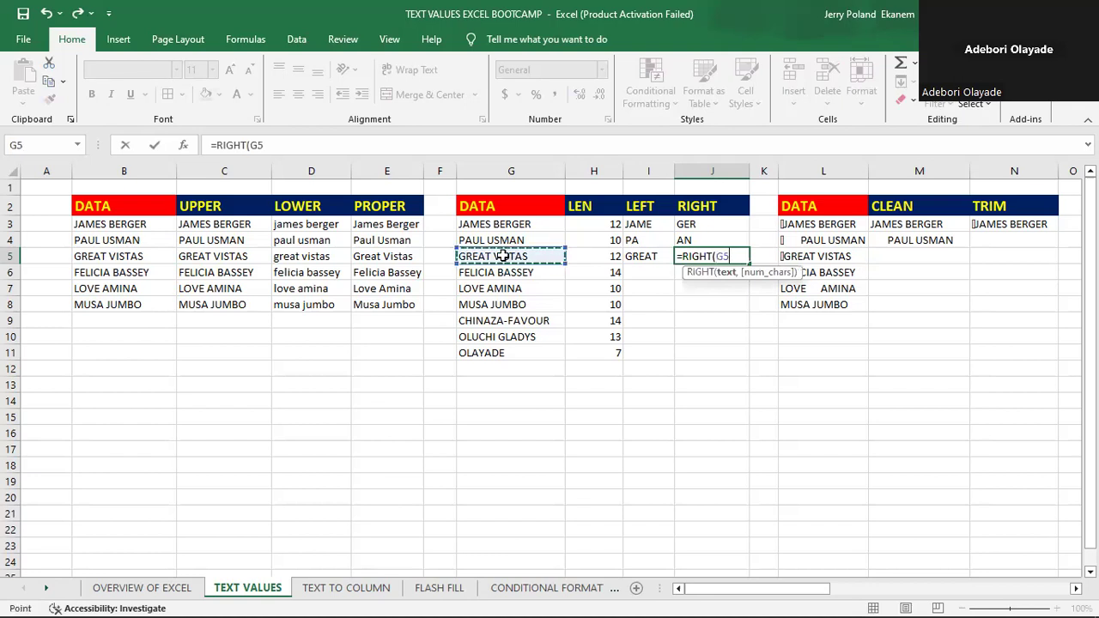
pyautogui.write(',')
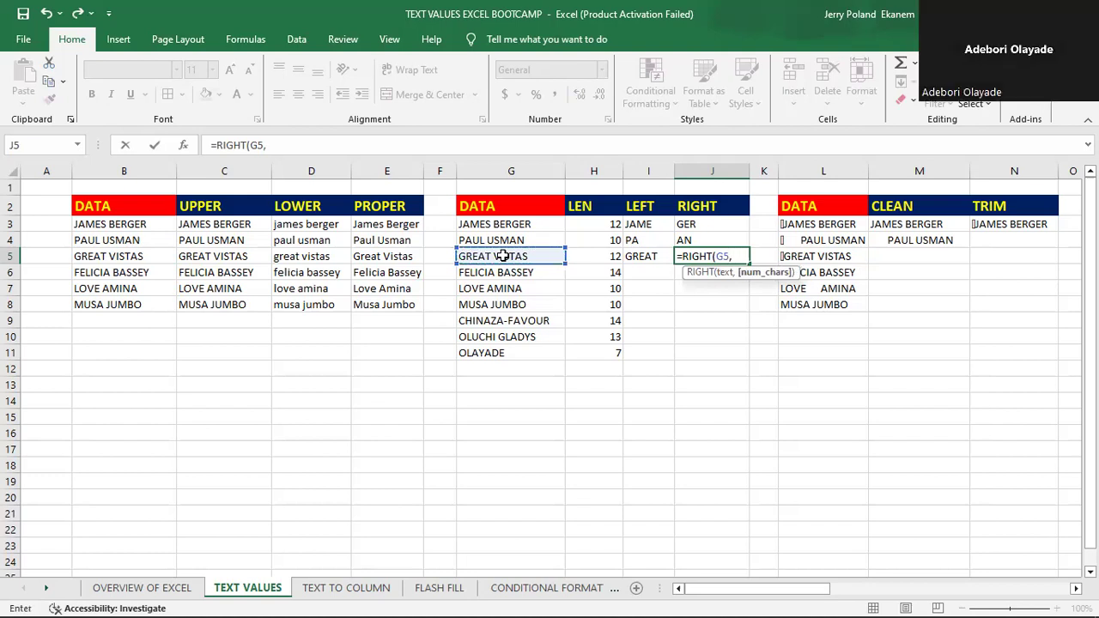
pyautogui.write('6')
pyautogui.press('Return')
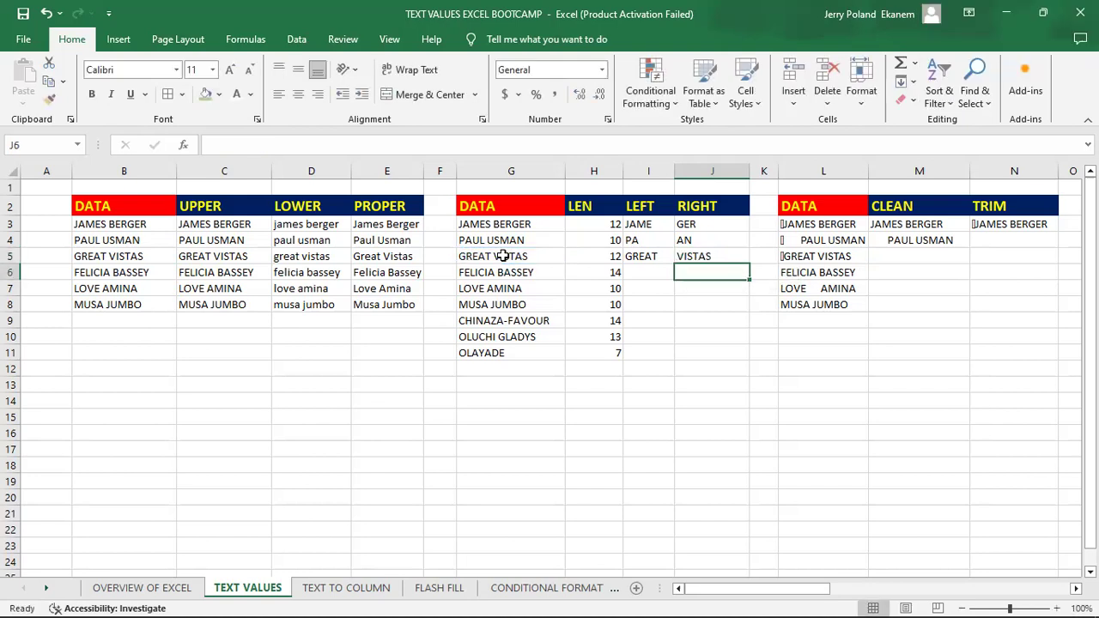
# - Fill the LEFT and RIGHT formulas from I5:J5 down through row 11
pyautogui.click(639, 256)
pyautogui.moveTo(640, 256); pyautogui.dragTo(759, 369)
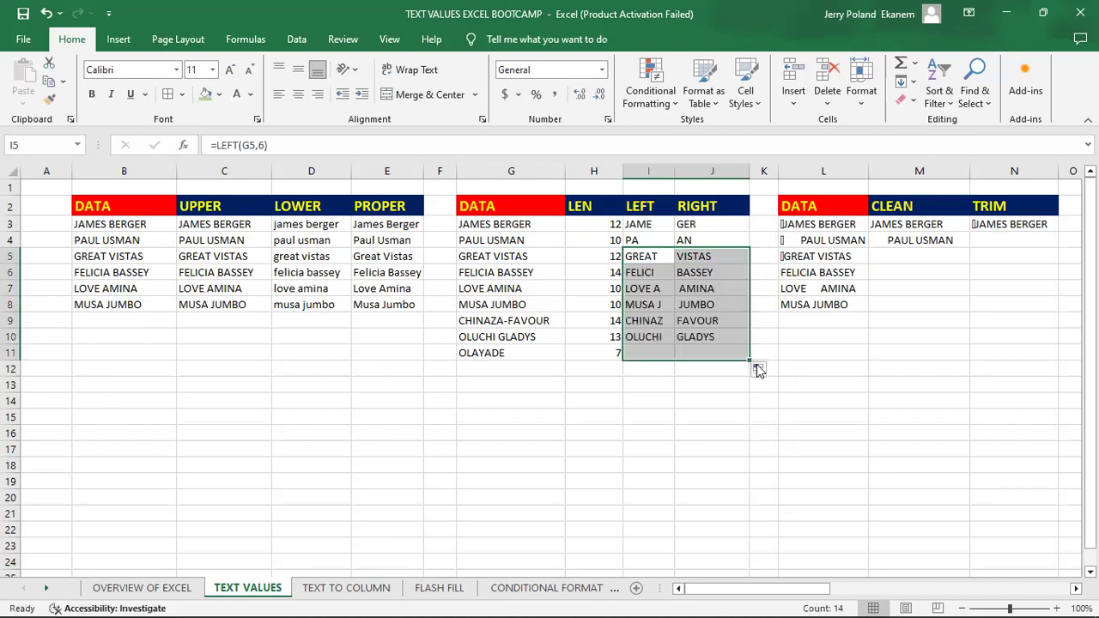
pyautogui.click(692, 352)
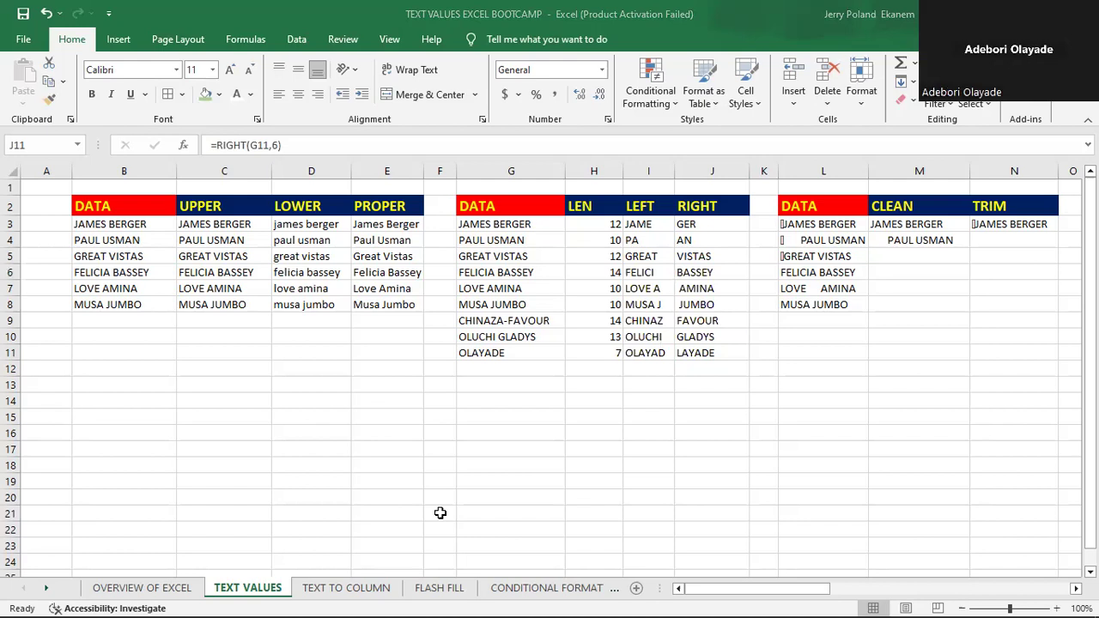
pyautogui.click(796, 305)
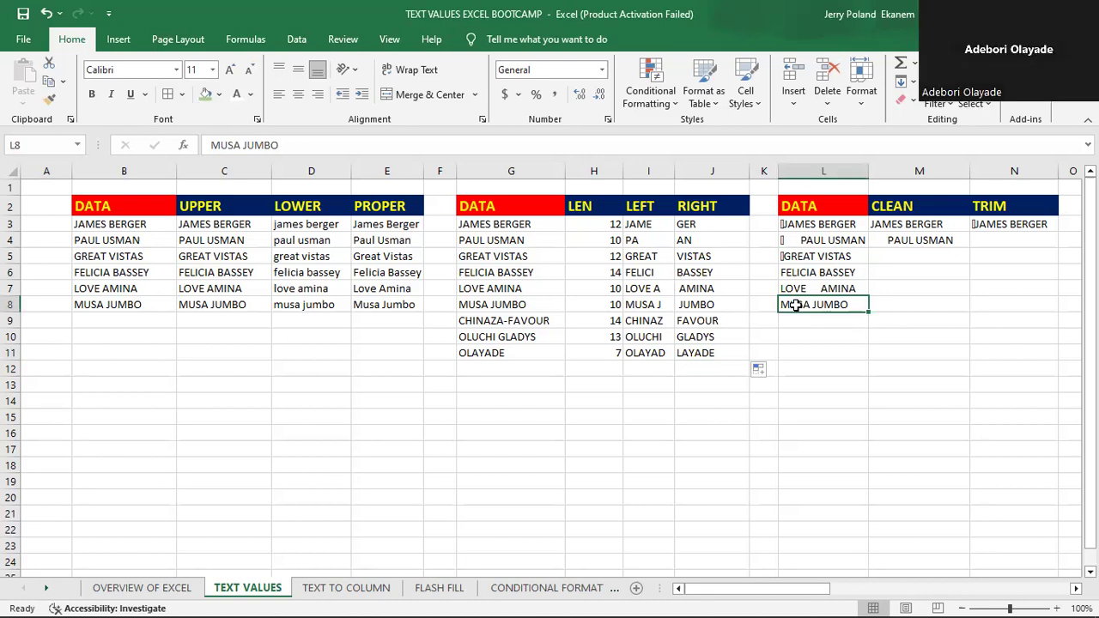
pyautogui.press('Right')
pyautogui.press('Right')
pyautogui.press('Right')
pyautogui.press('Right')
pyautogui.press('Right')
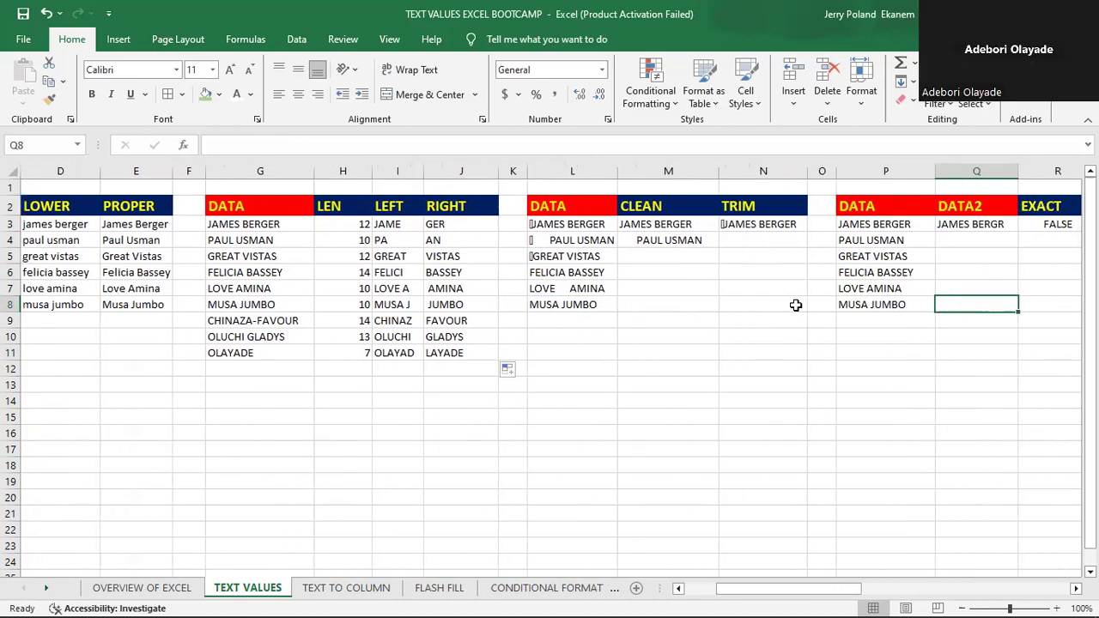
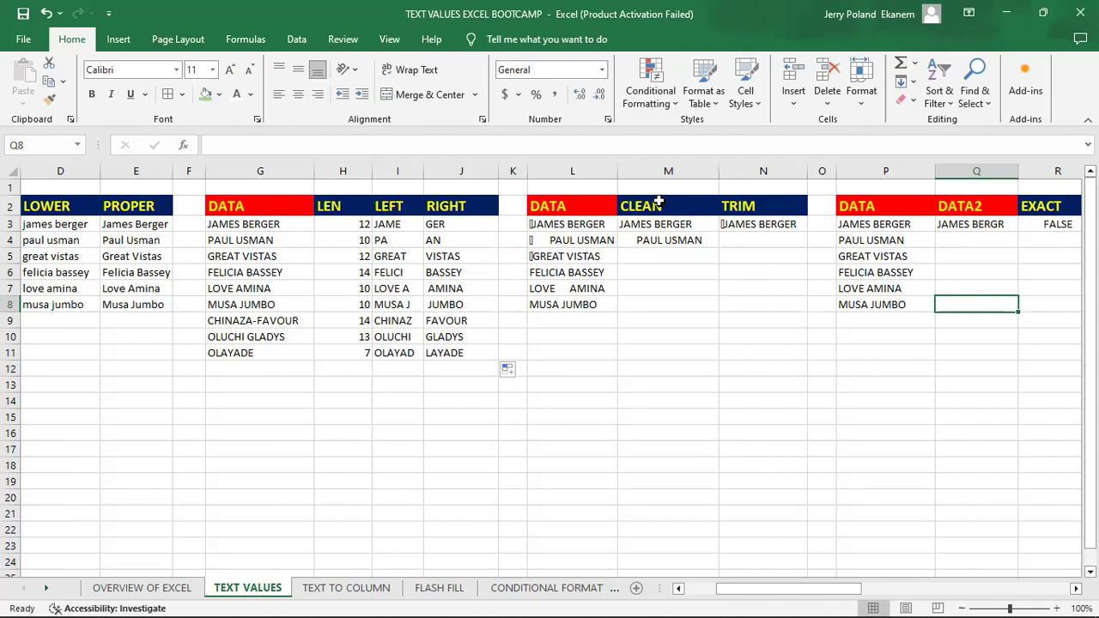
# - Examine the CLEAN and TRIM columns and the source formulas with stray characters in L3 and L4
pyautogui.click(659, 203)
pyautogui.click(774, 207)
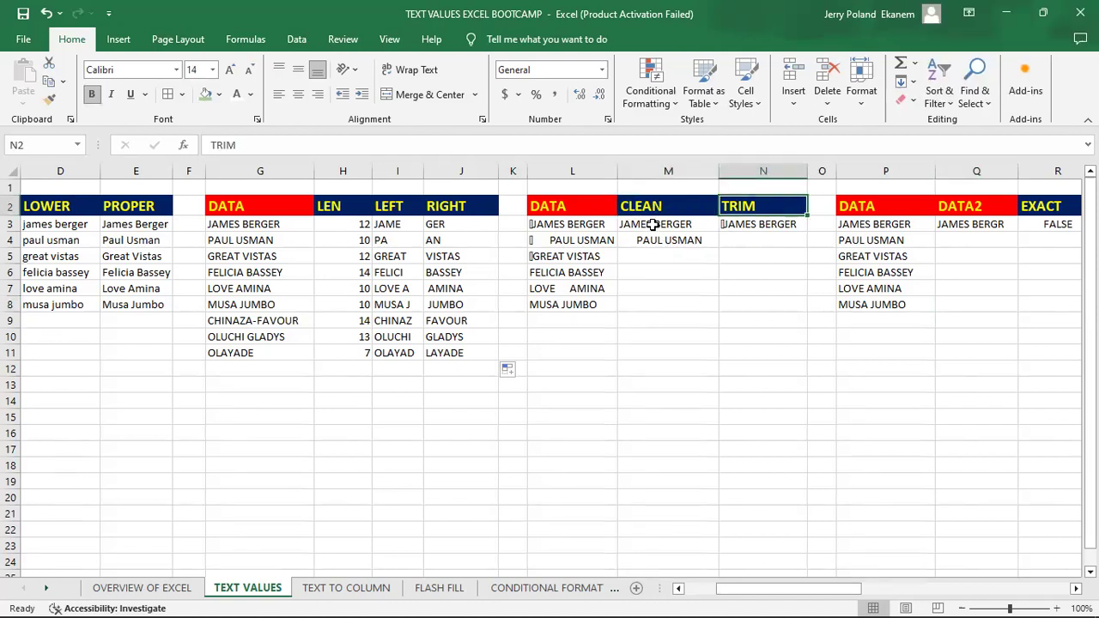
pyautogui.click(551, 222)
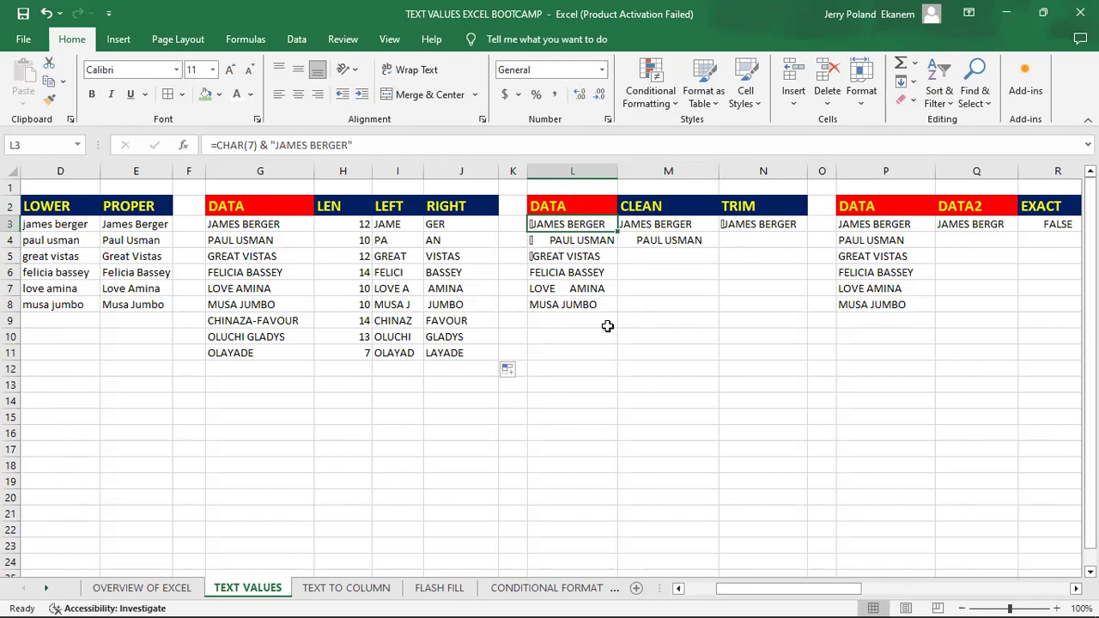
pyautogui.moveTo(1022, 607); pyautogui.dragTo(1030, 608)
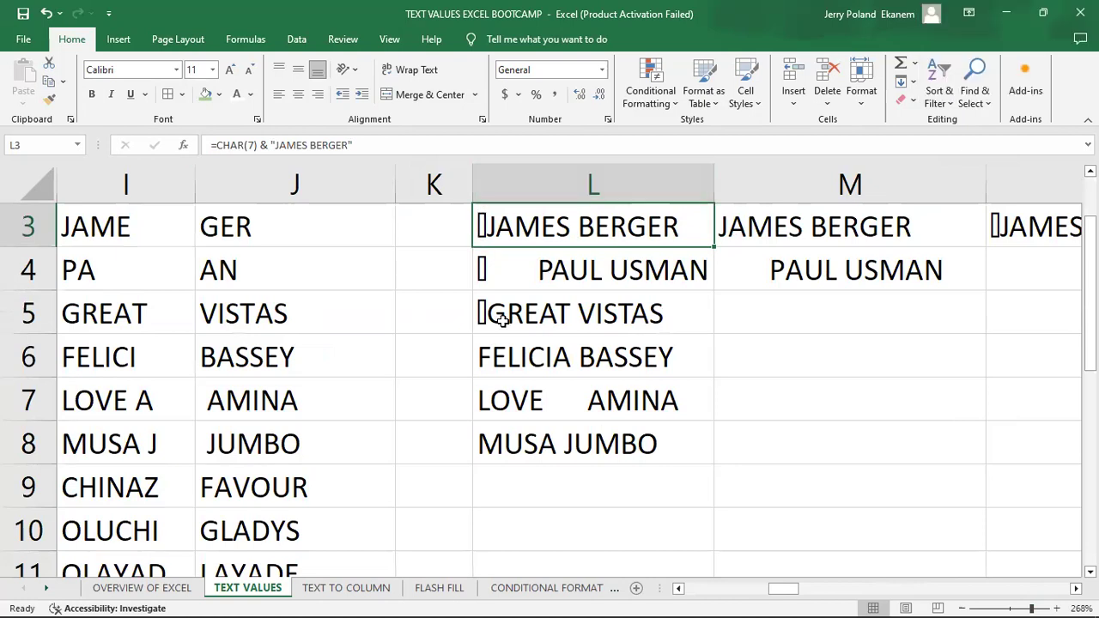
pyautogui.click(1008, 609)
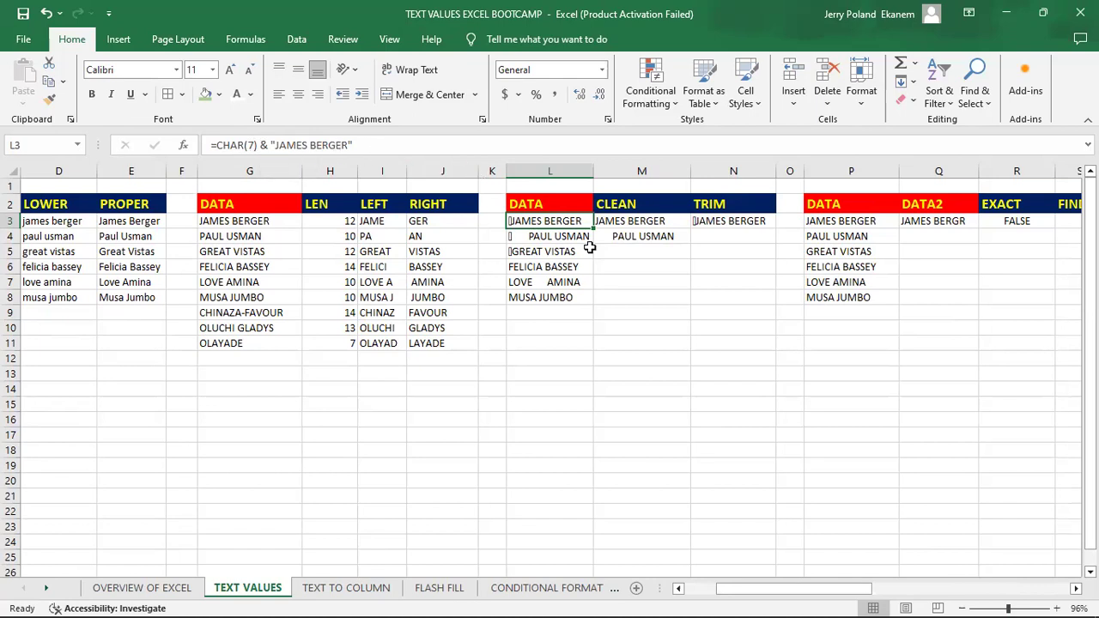
pyautogui.press('Down')
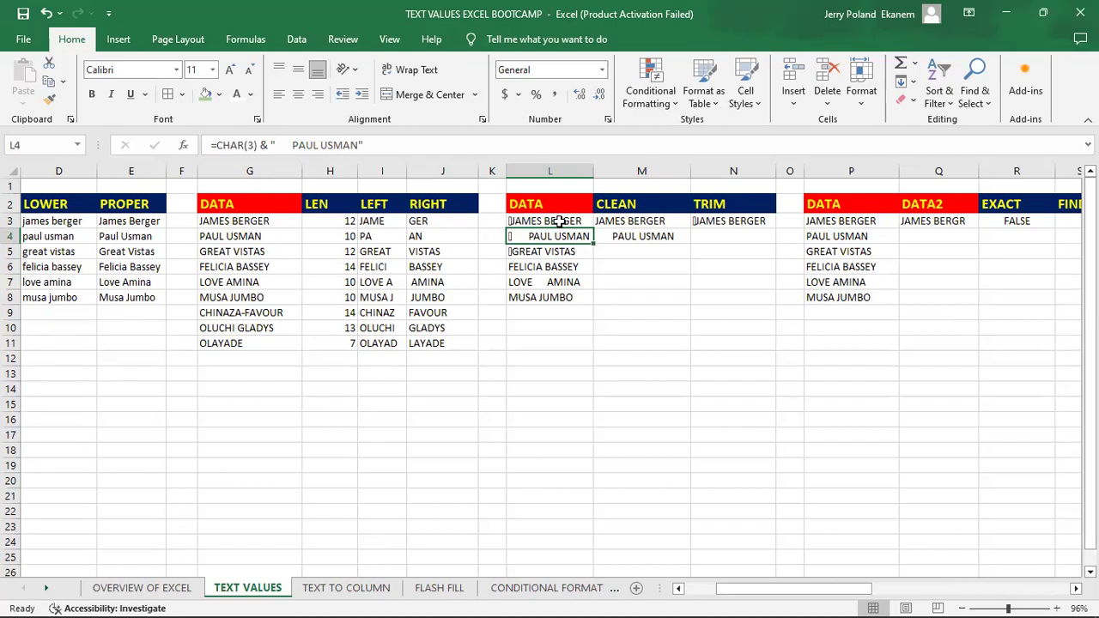
# - Clear the existing CLEAN formulas from M3 and M4
pyautogui.click(640, 222)
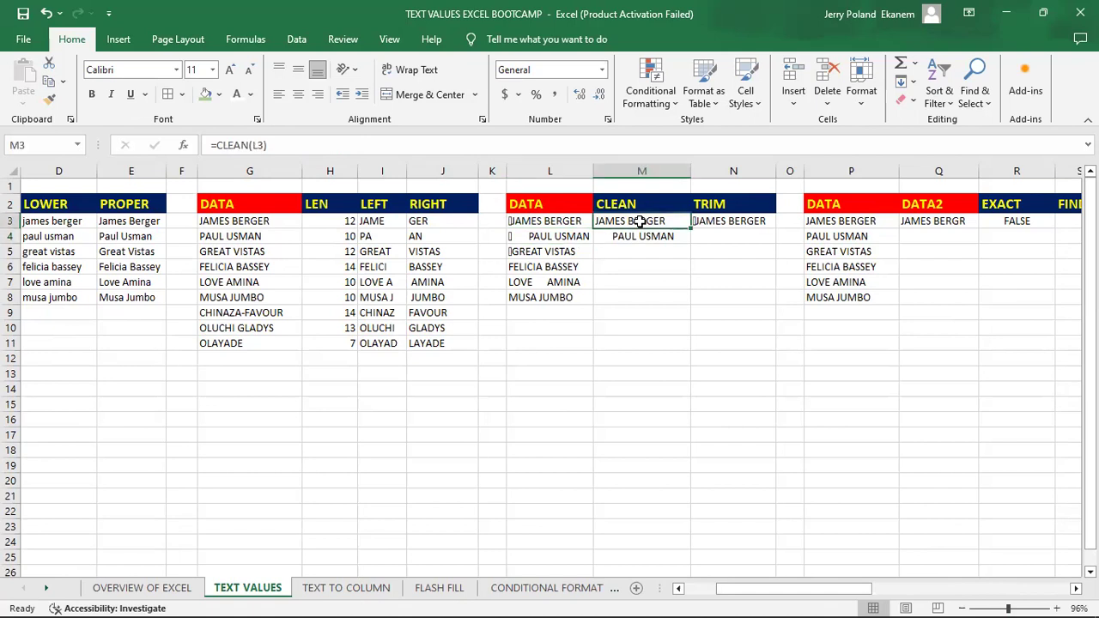
pyautogui.press('BackSpace')
pyautogui.press('Return')
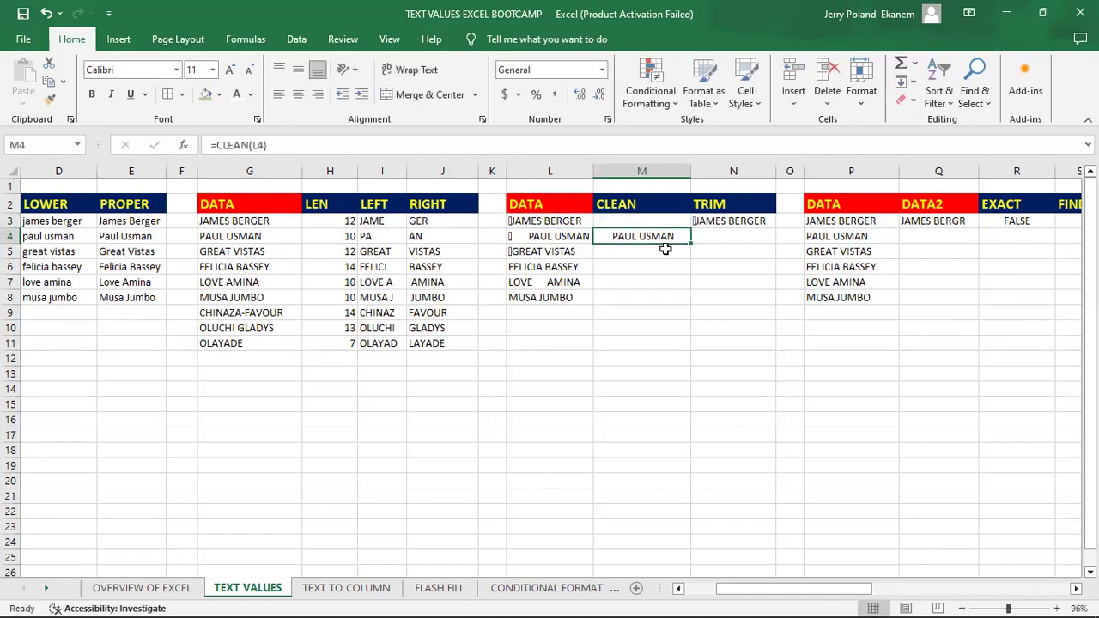
pyautogui.press('BackSpace')
pyautogui.press('Return')
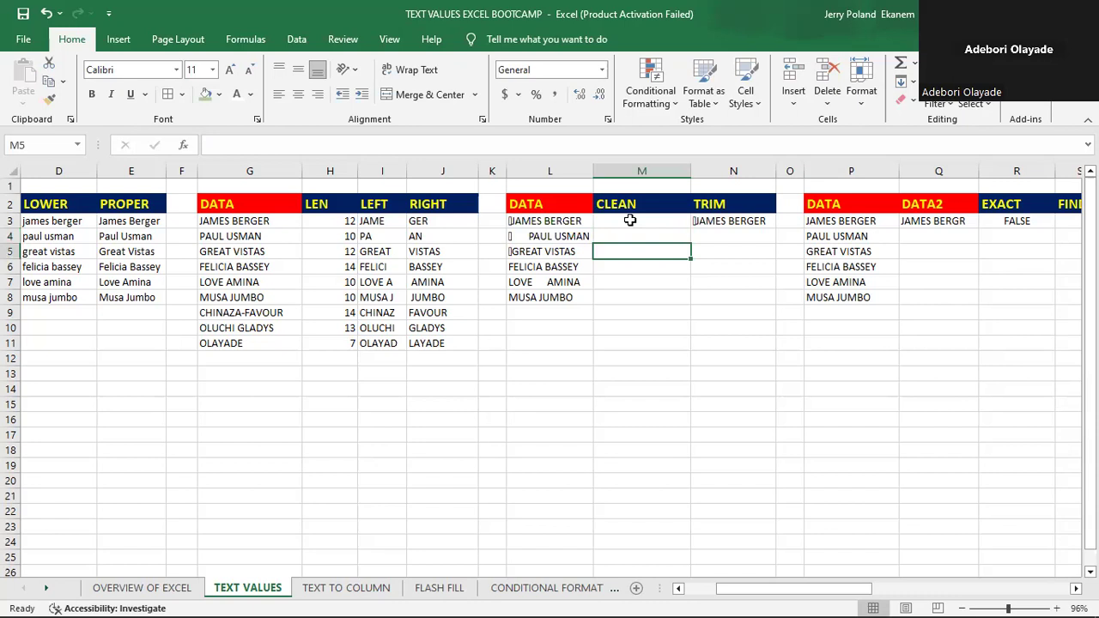
# - Enter a CLEAN formula in M3 that removes the nonprintable characters from the text in L3
pyautogui.click(631, 220)
pyautogui.write('=')
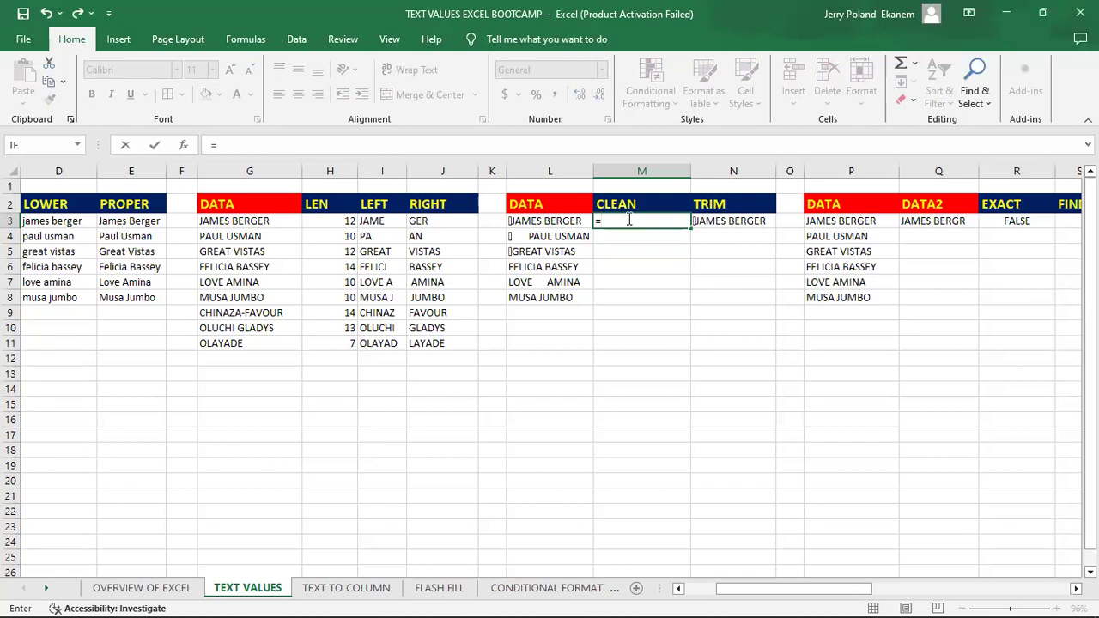
pyautogui.write('CLEA')
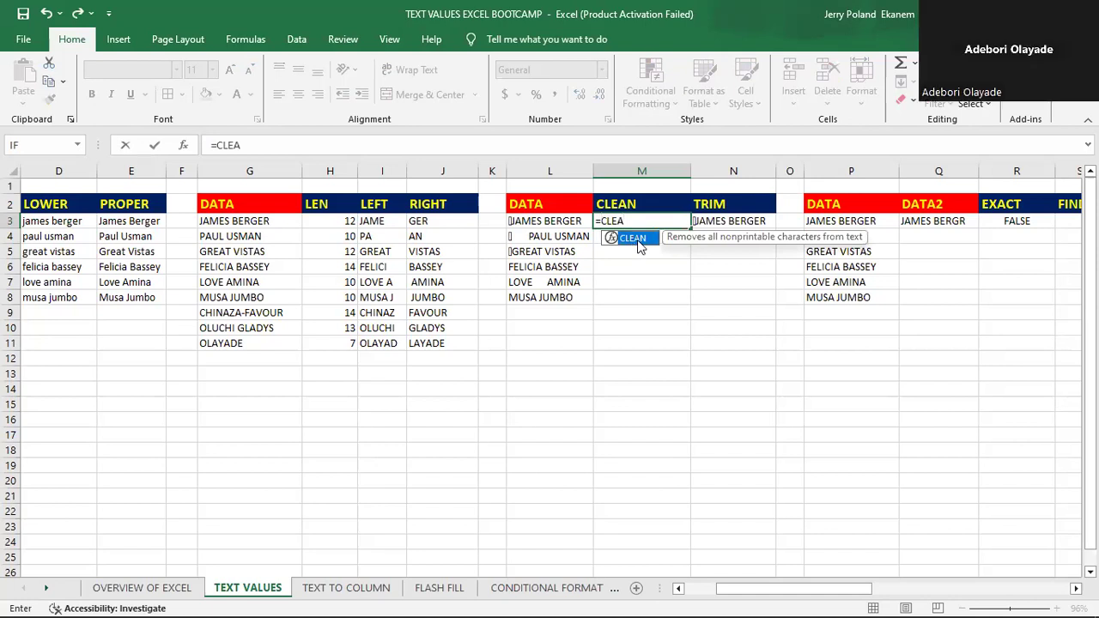
pyautogui.doubleClick(636, 238)
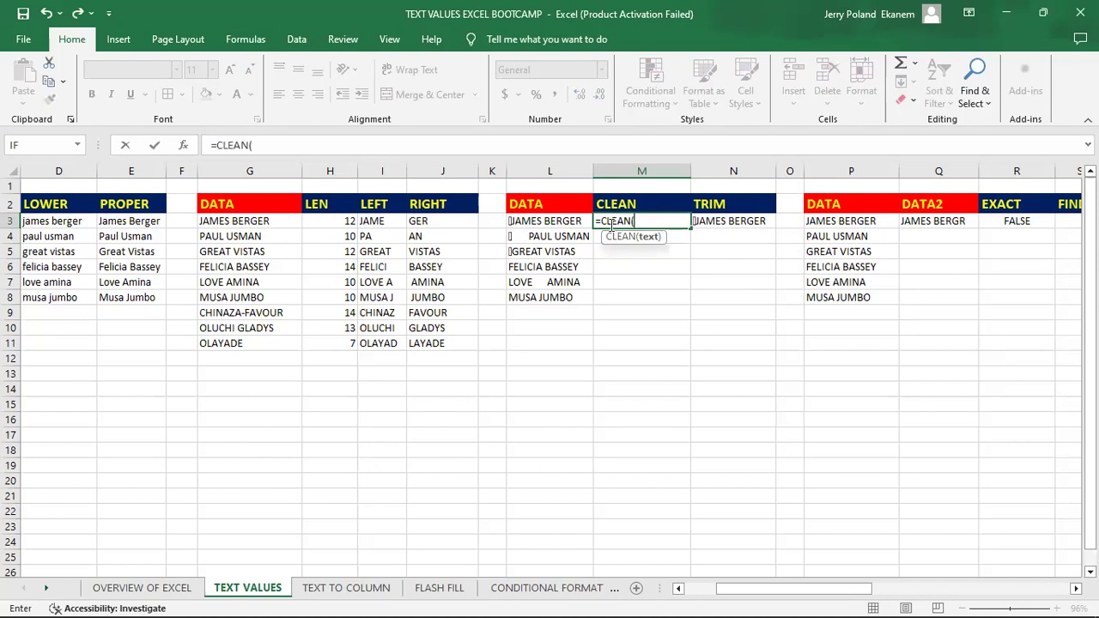
pyautogui.click(532, 220)
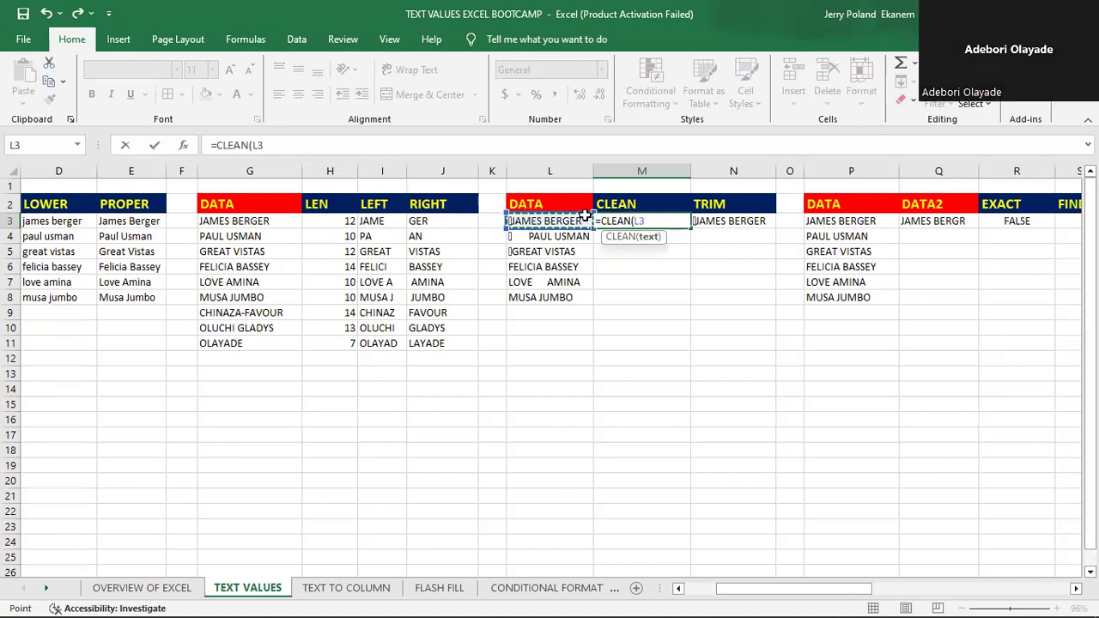
pyautogui.press('Return')
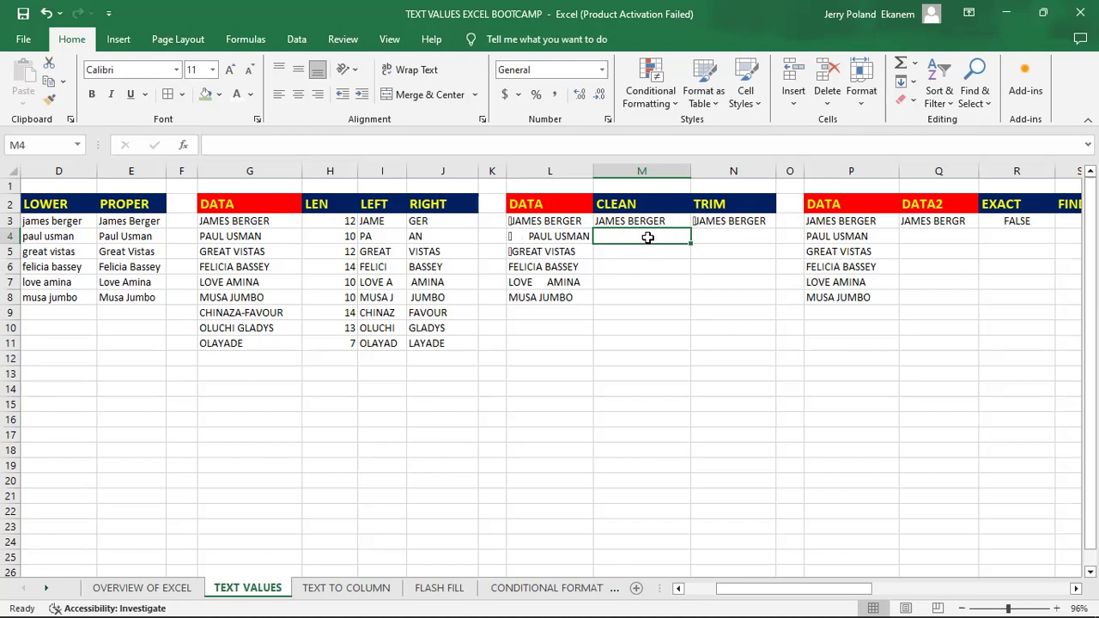
# - Enter a CLEAN formula in M4 that removes the nonprintable characters from the text in L4
pyautogui.click(545, 237)
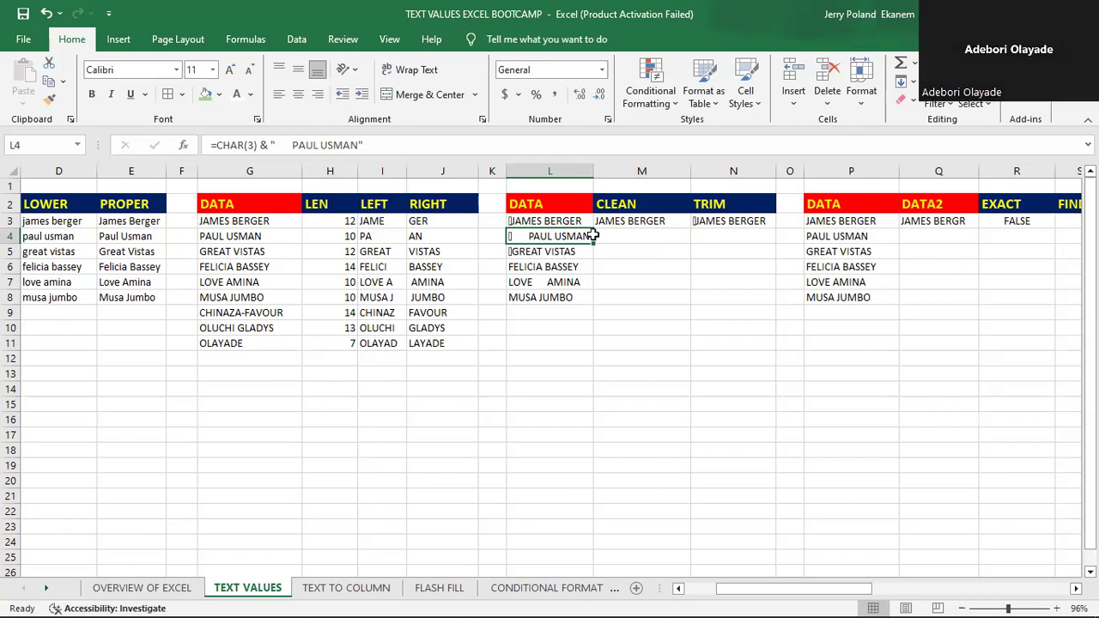
pyautogui.click(636, 236)
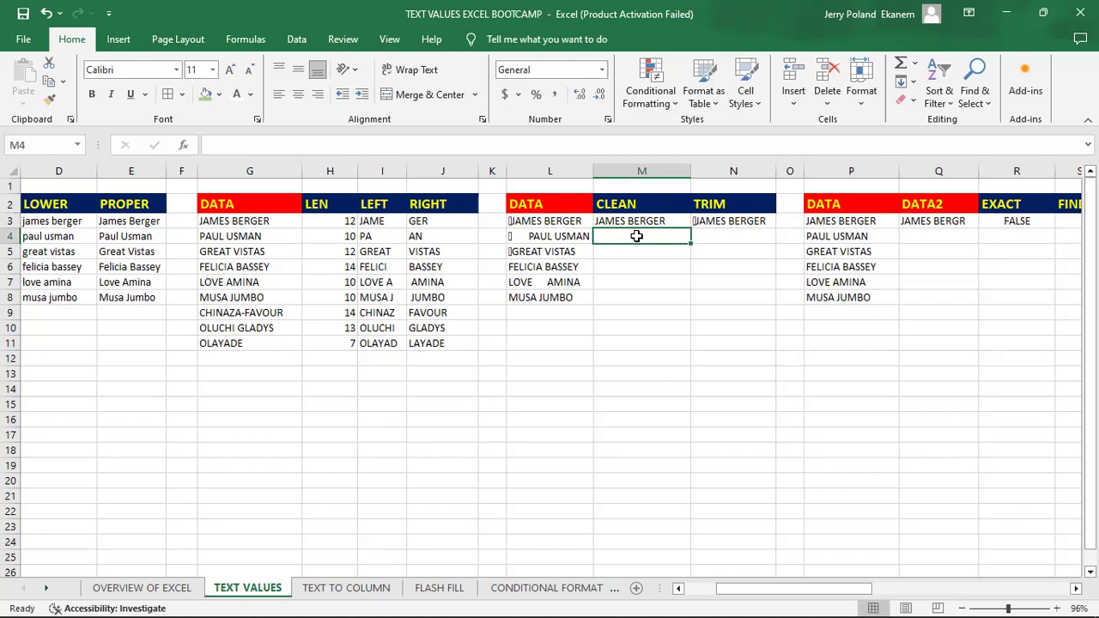
pyautogui.write('=C')
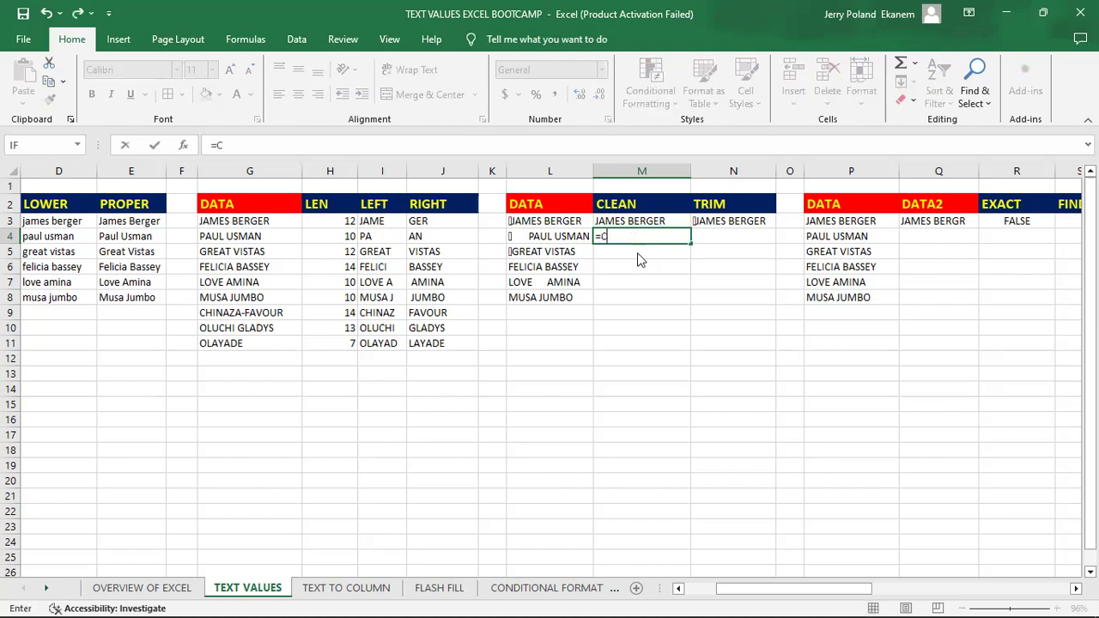
pyautogui.write('L')
pyautogui.doubleClick(638, 255)
pyautogui.click(522, 235)
pyautogui.press('Return')
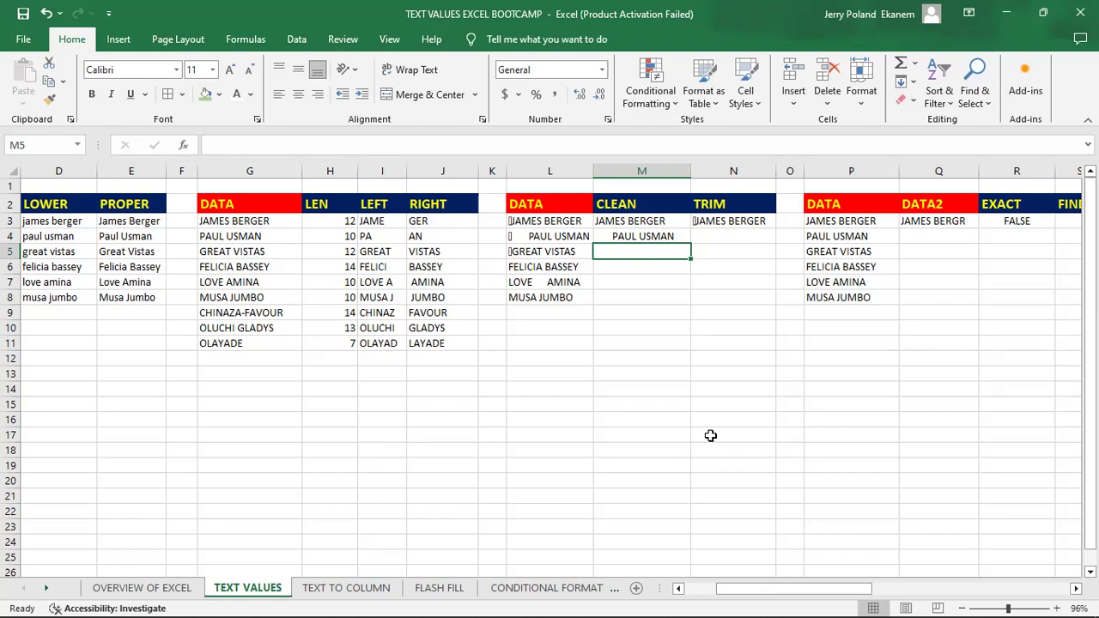
# - Enter a TRIM formula in N4 that removes the extra spaces from the cleaned text in M4
pyautogui.click(722, 243)
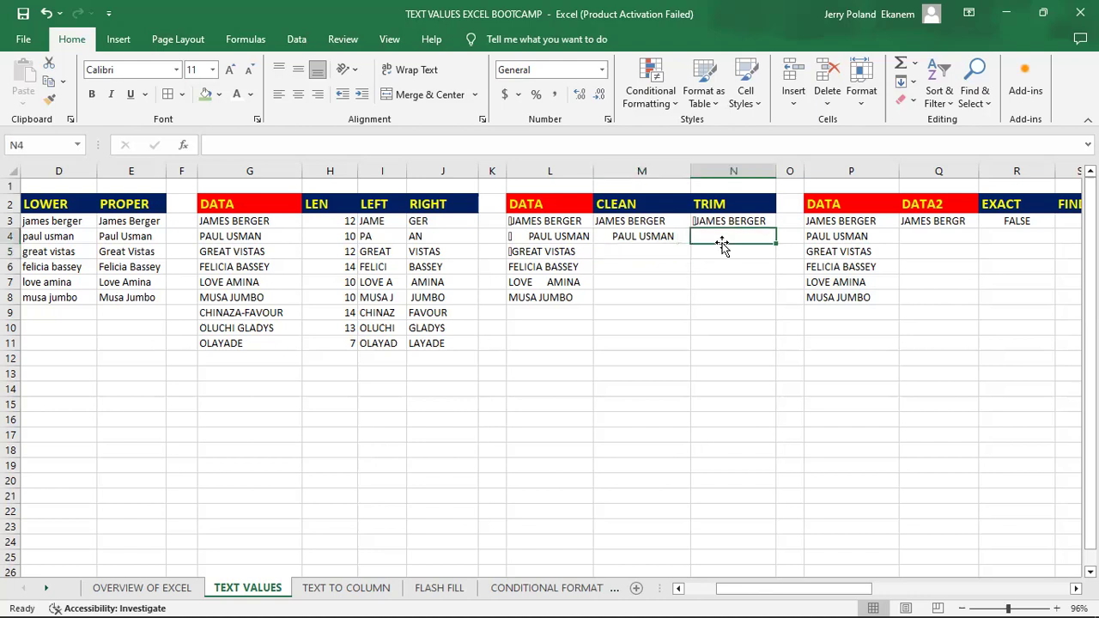
pyautogui.write('=T')
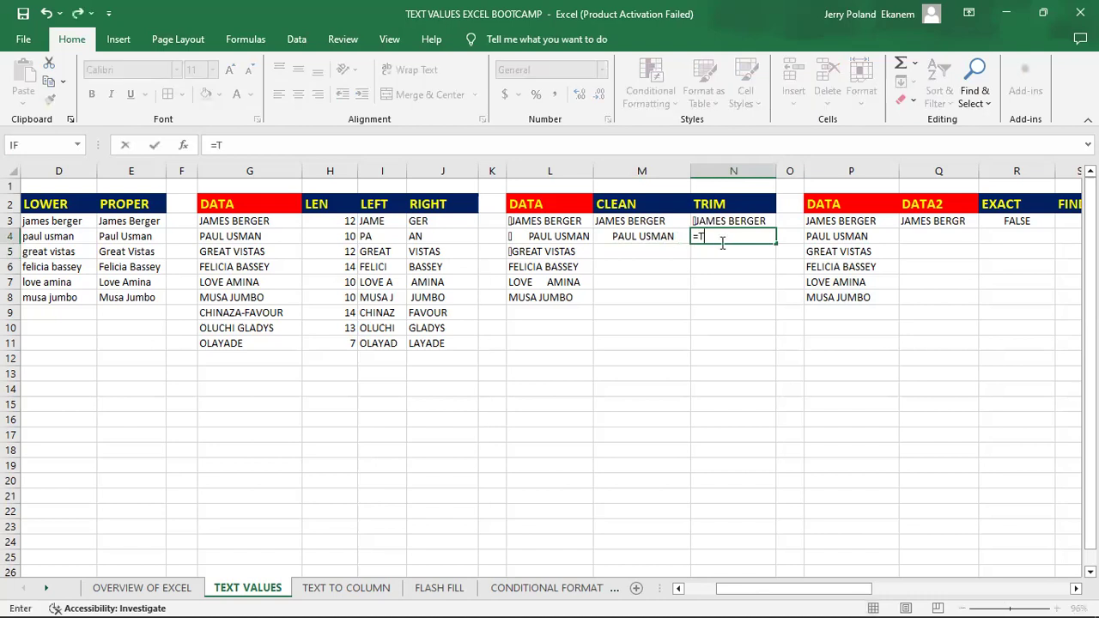
pyautogui.write('RI')
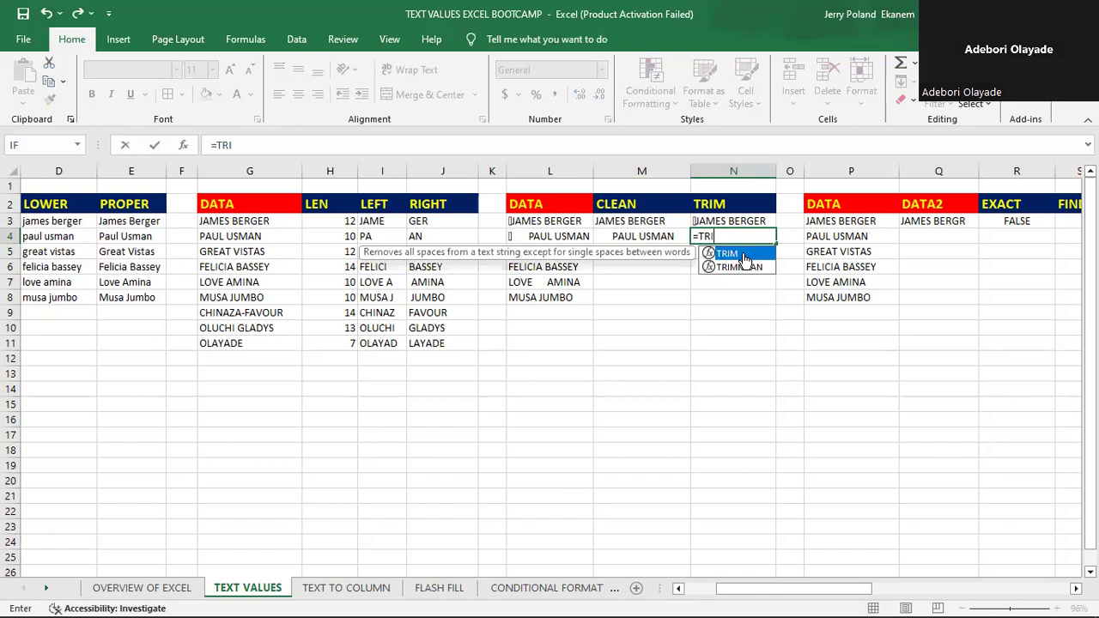
pyautogui.press('Tab')
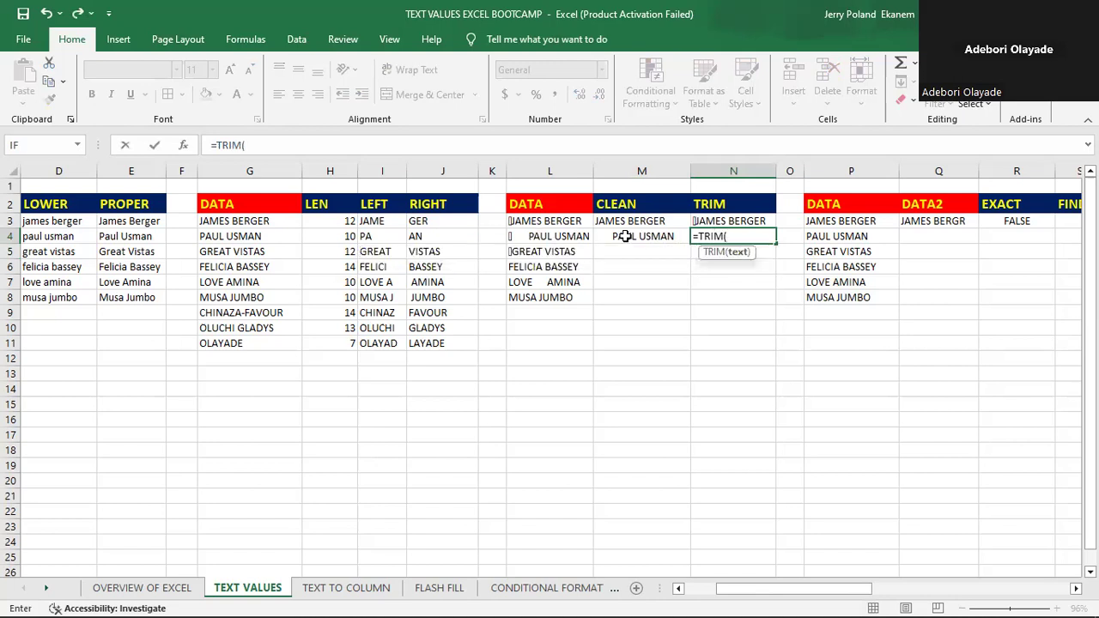
pyautogui.click(642, 238)
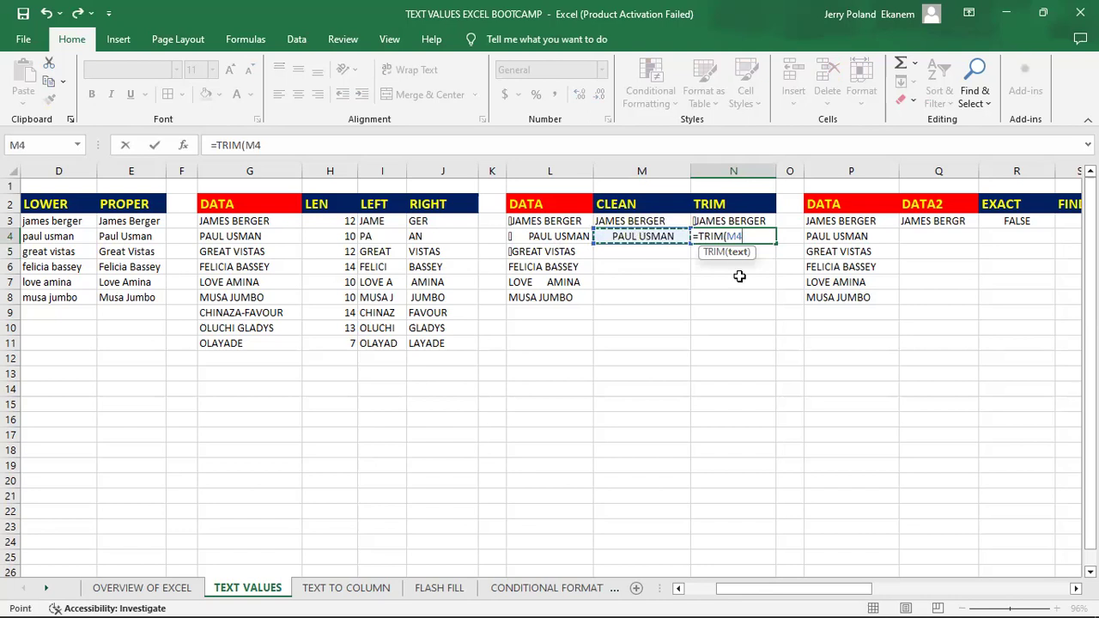
pyautogui.press('Return')
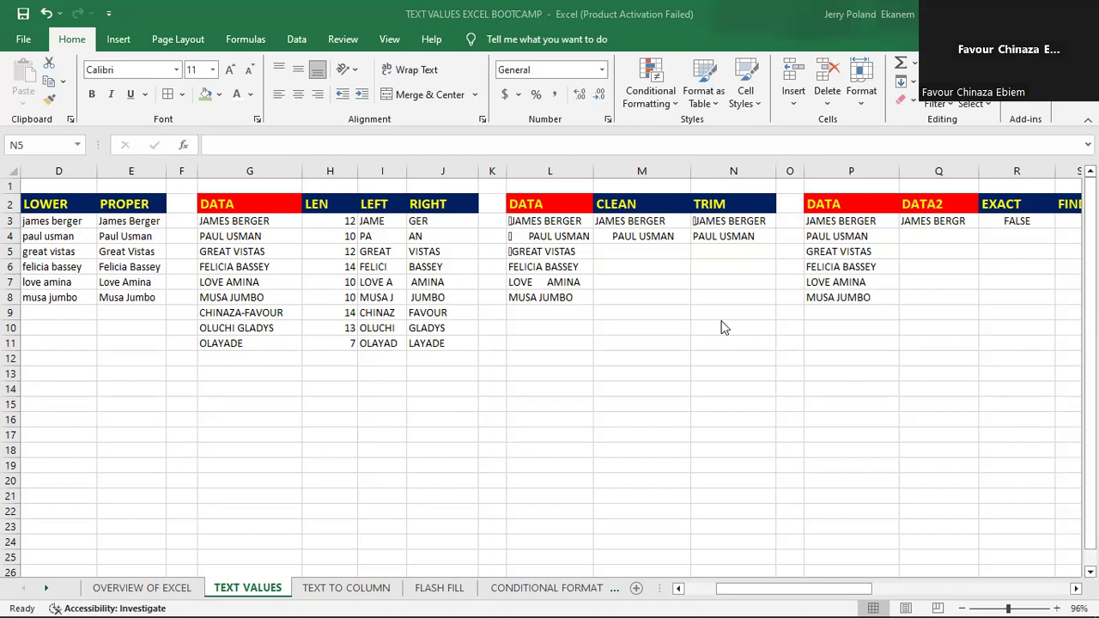
# - Enter a CLEAN formula in M5 that removes the nonprintable characters from the text in L5
pyautogui.click(635, 252)
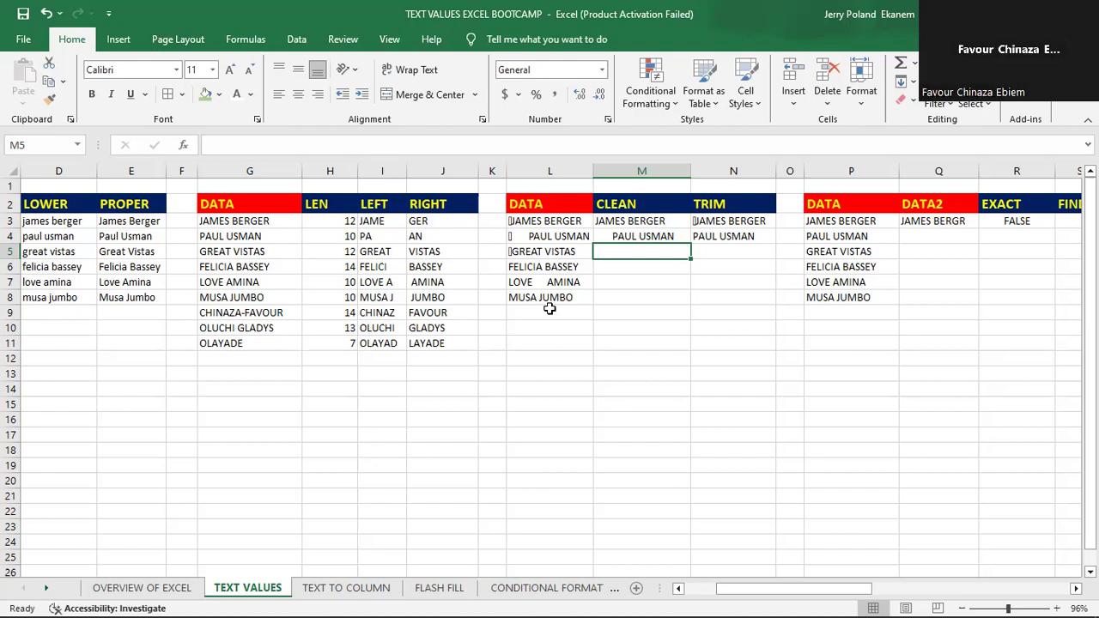
pyautogui.write('=C')
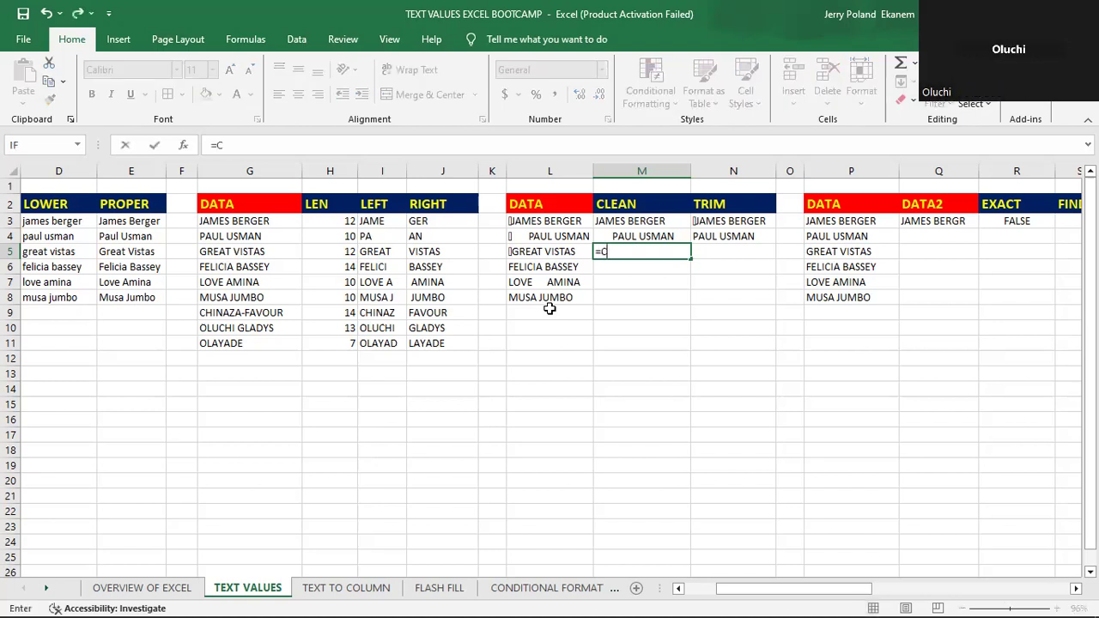
pyautogui.write('LEA')
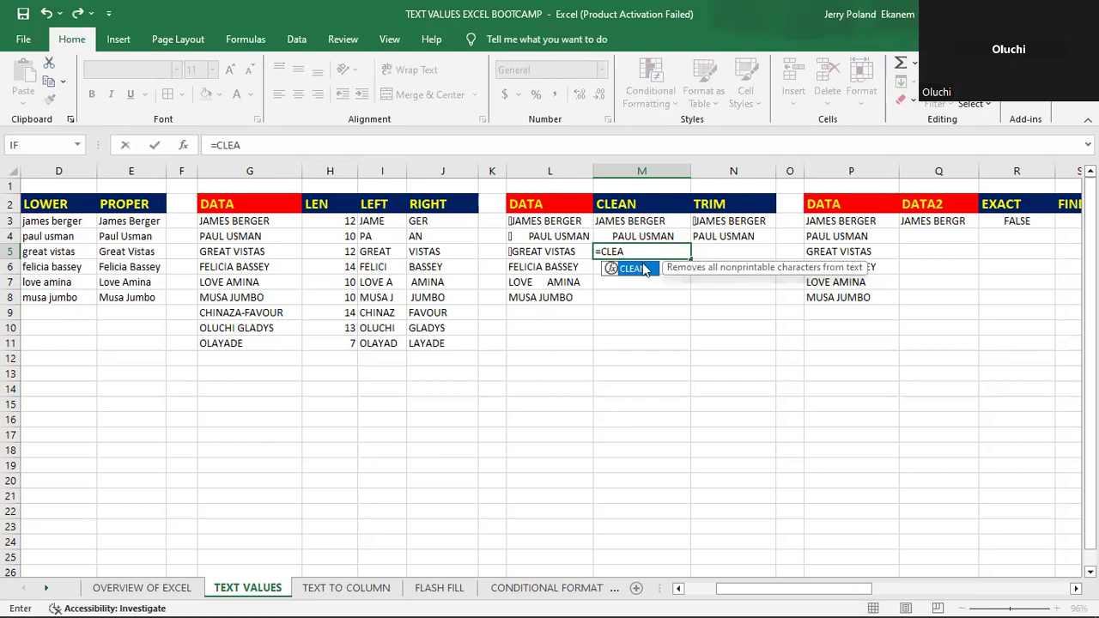
pyautogui.press('Tab')
pyautogui.click(541, 251)
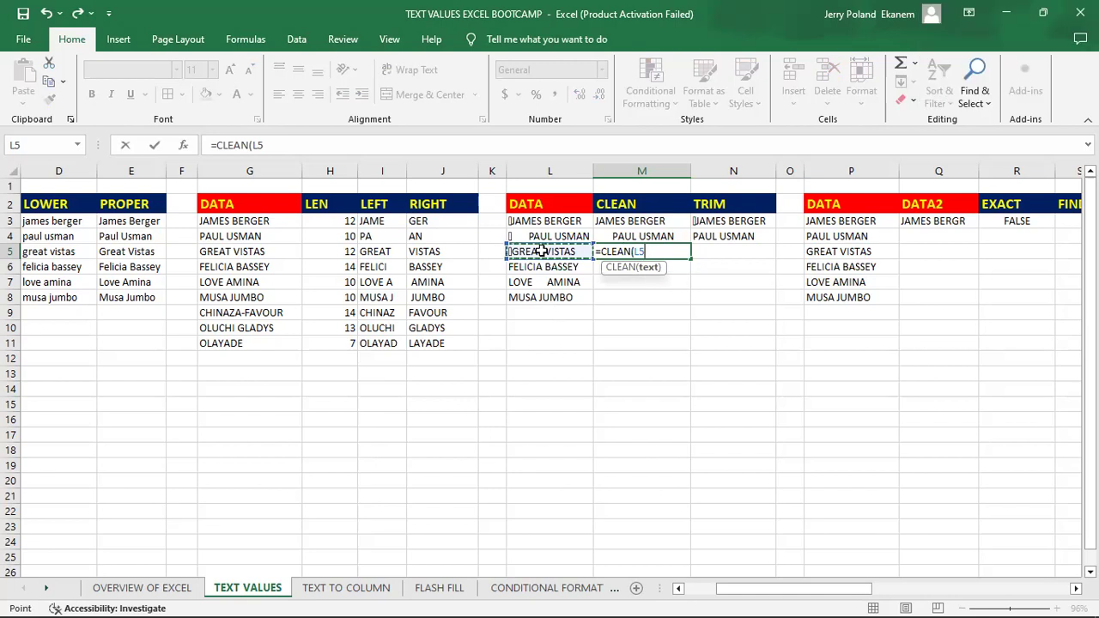
pyautogui.press('Return')
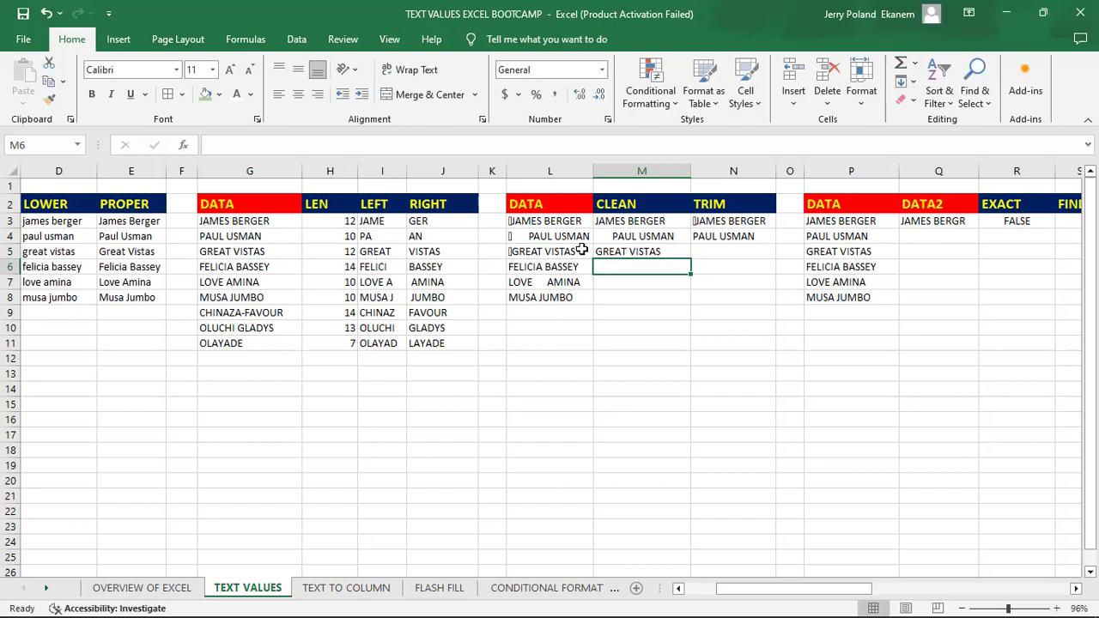
# - Enter a CLEAN formula in M6 for the text in L6 and fill it down through M8
pyautogui.click(550, 267)
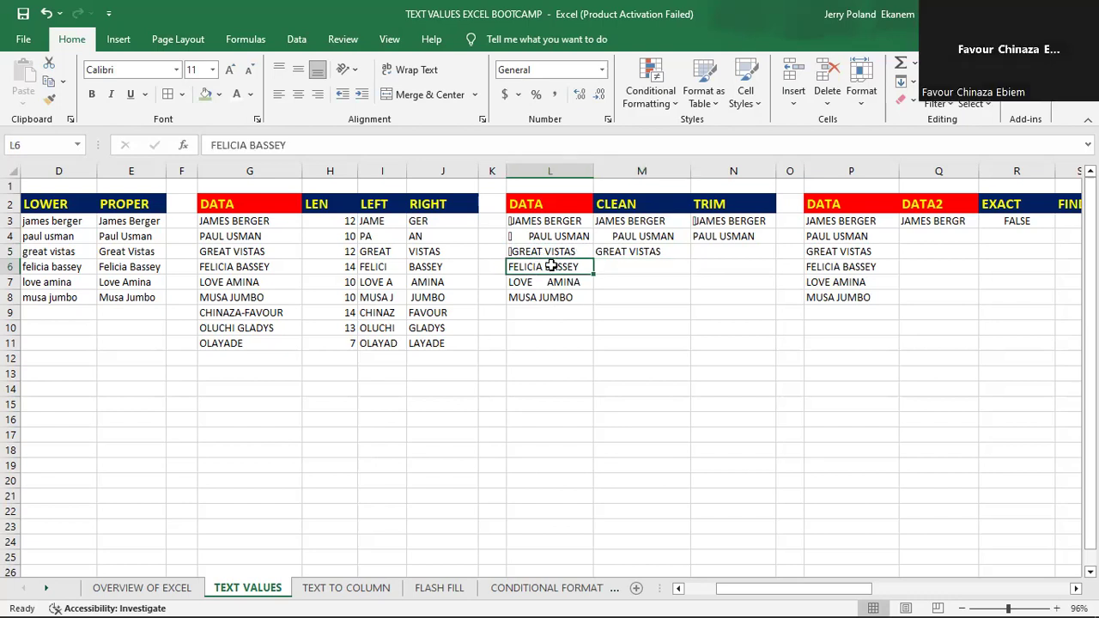
pyautogui.click(625, 268)
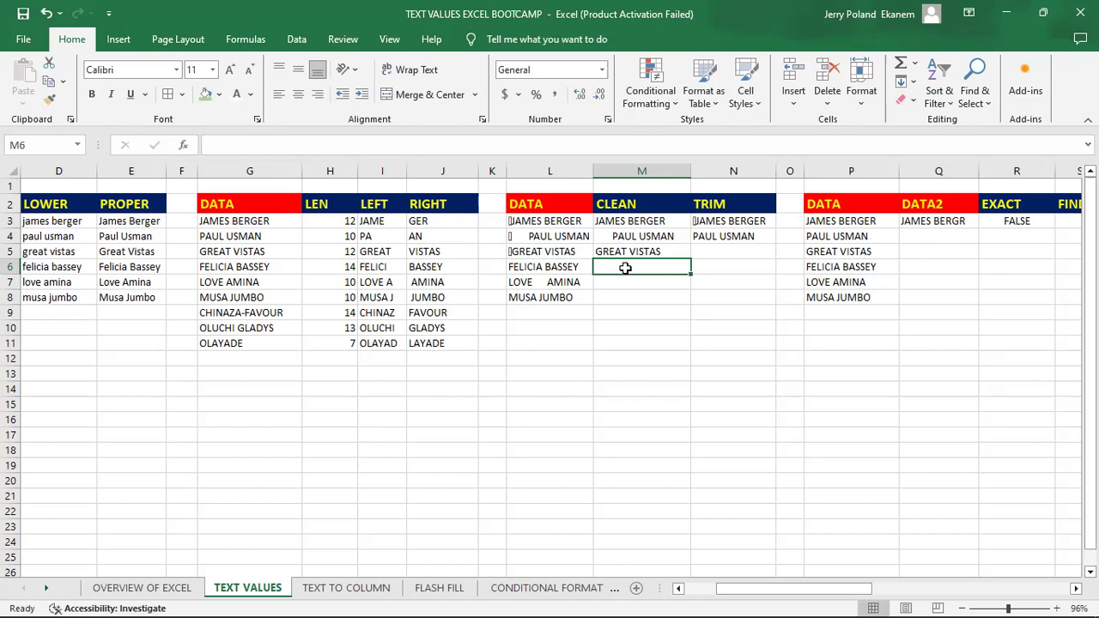
pyautogui.write('=')
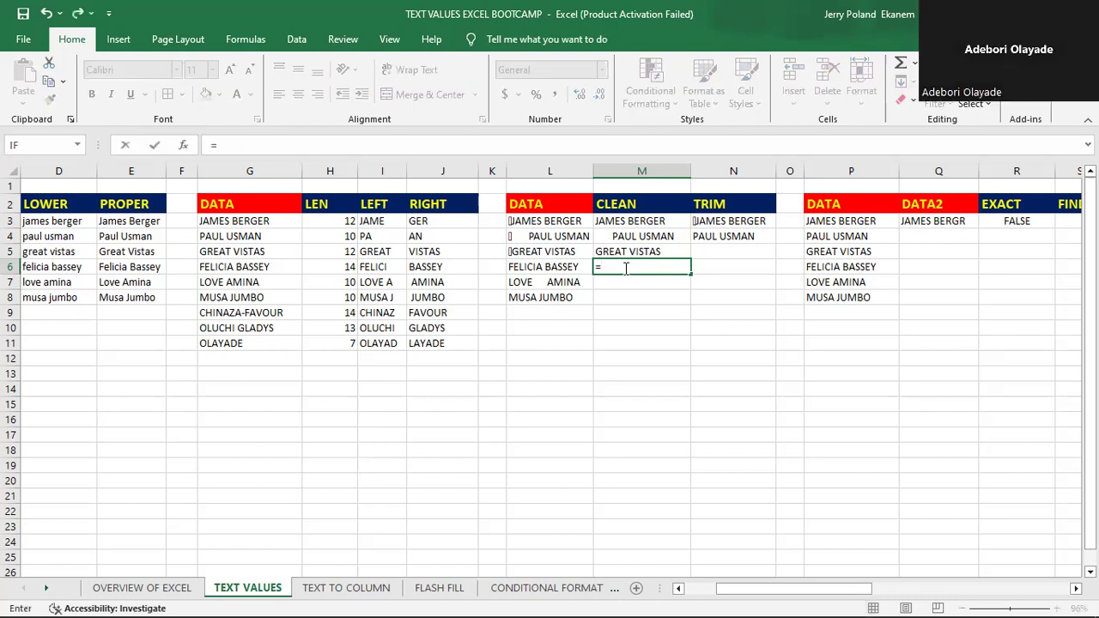
pyautogui.write('CLEA')
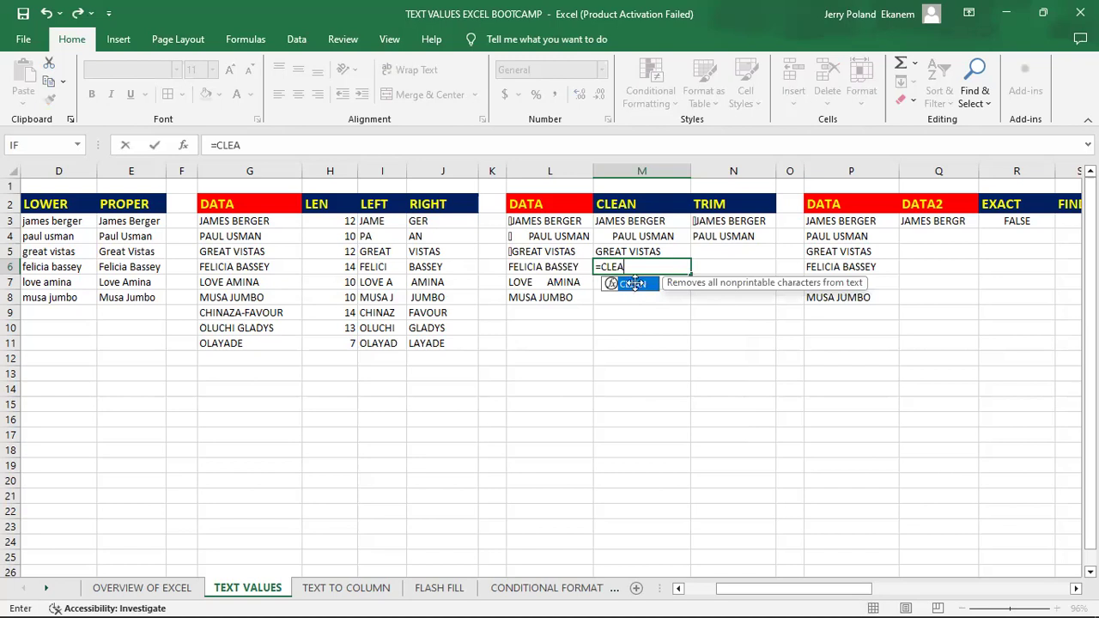
pyautogui.press('Tab')
pyautogui.click(555, 267)
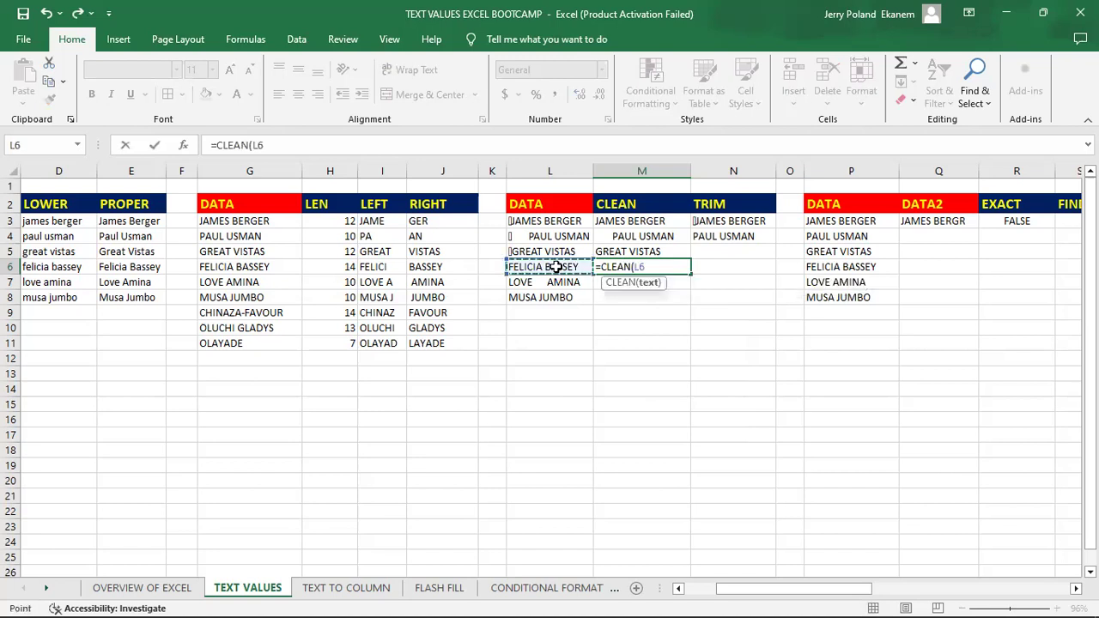
pyautogui.press('Return')
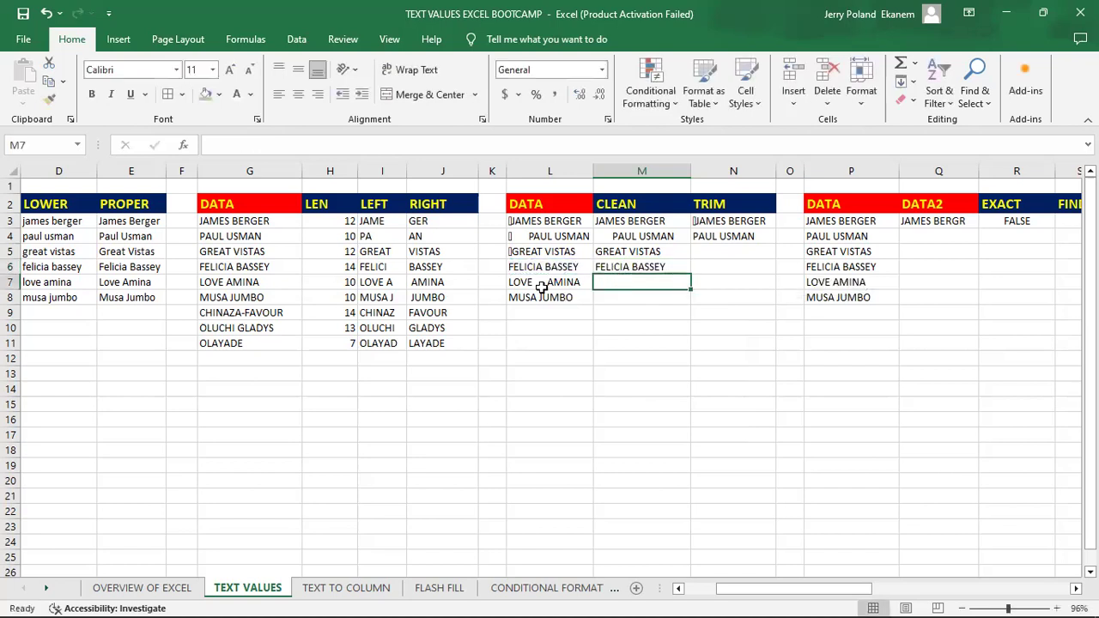
pyautogui.click(654, 267)
pyautogui.moveTo(689, 273); pyautogui.dragTo(666, 311)
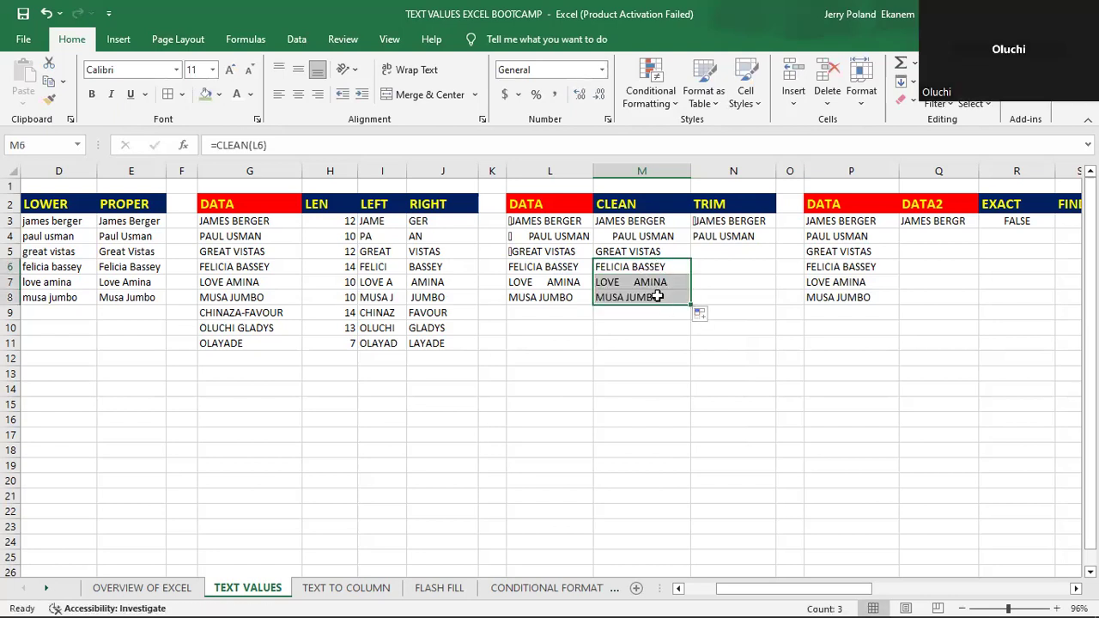
pyautogui.click(657, 296)
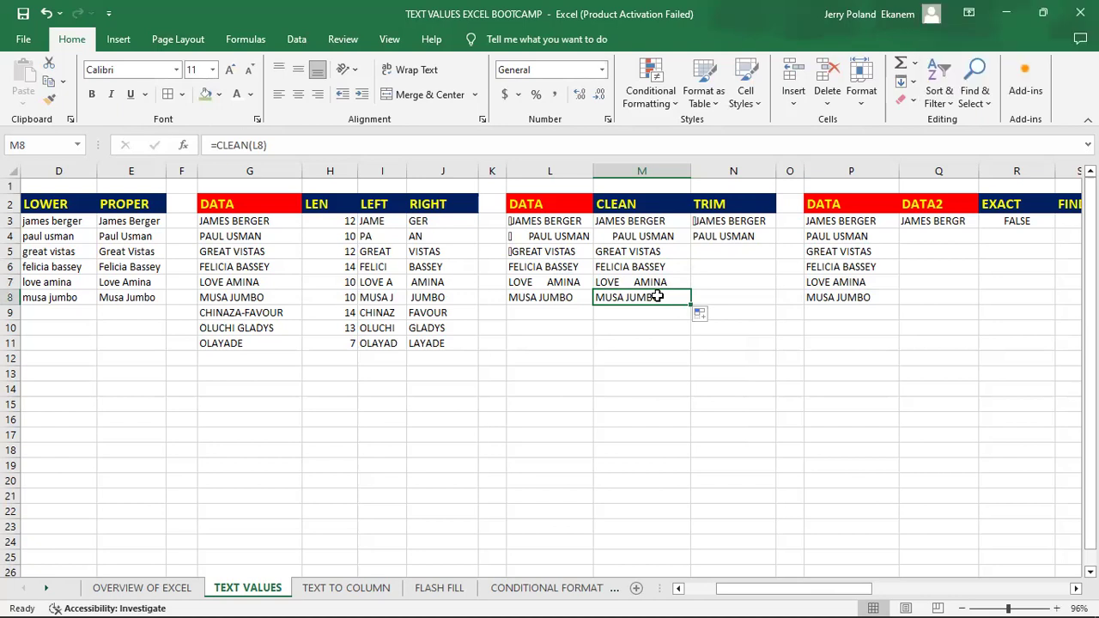
pyautogui.click(712, 252)
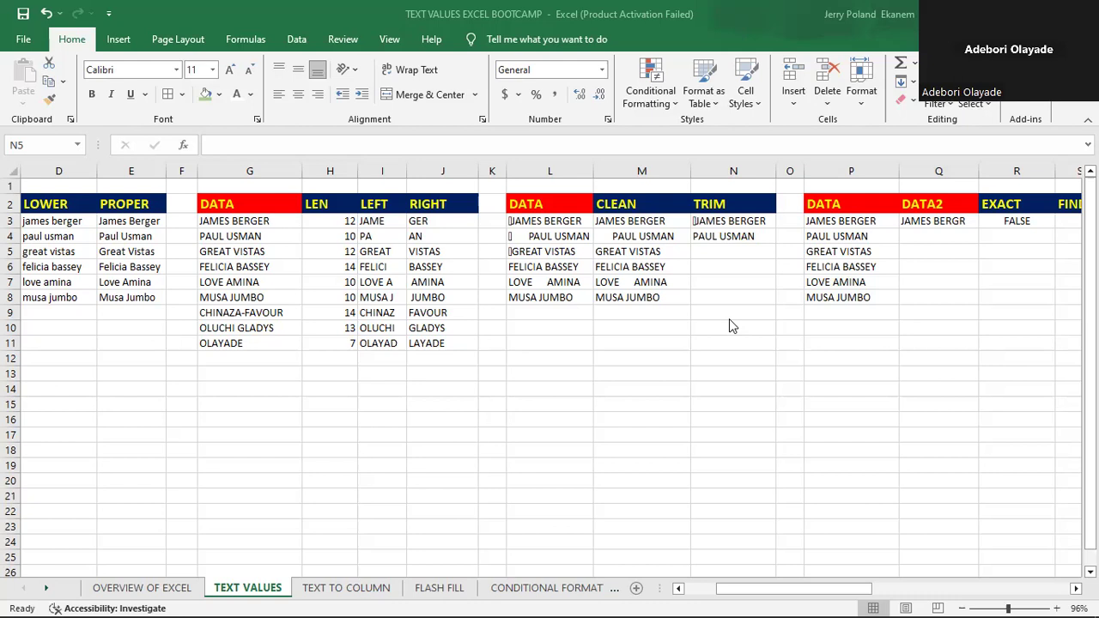
pyautogui.click(652, 156)
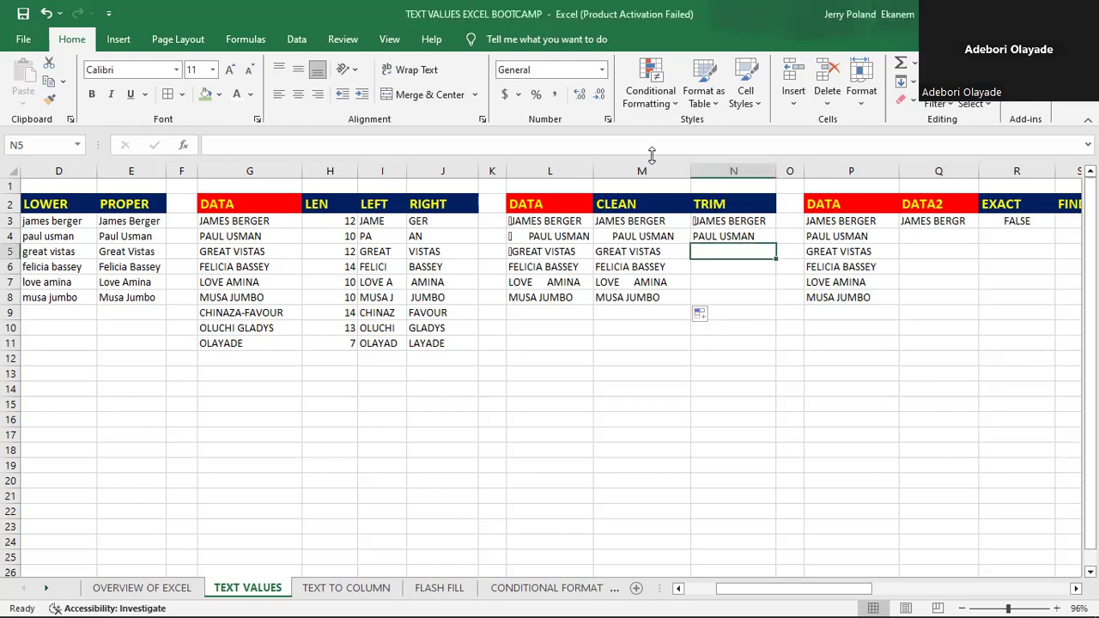
pyautogui.click(713, 274)
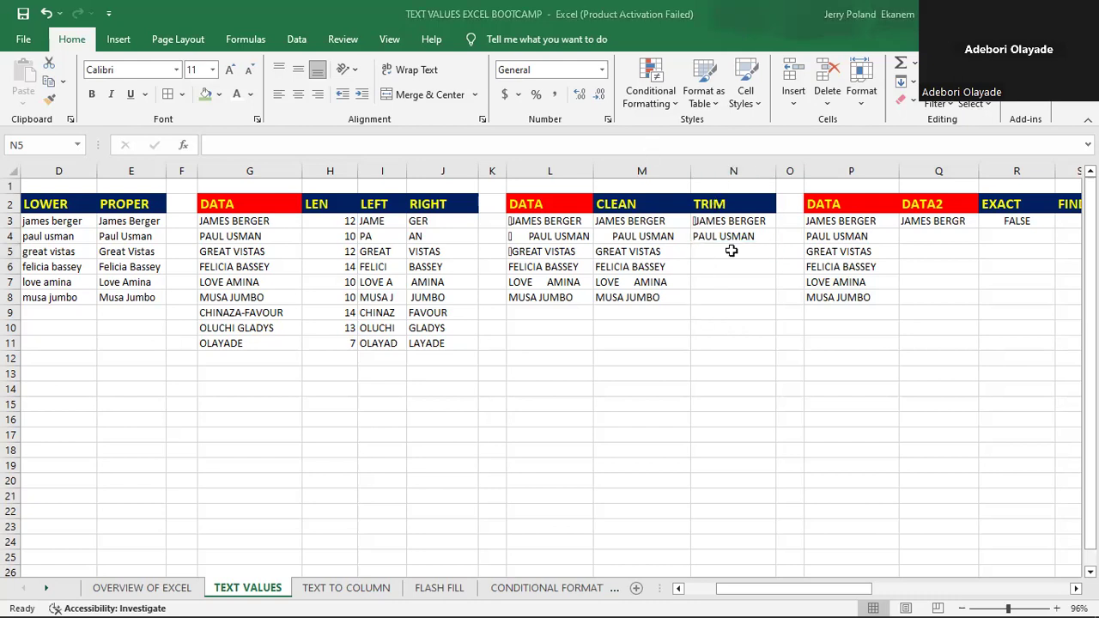
pyautogui.click(728, 251)
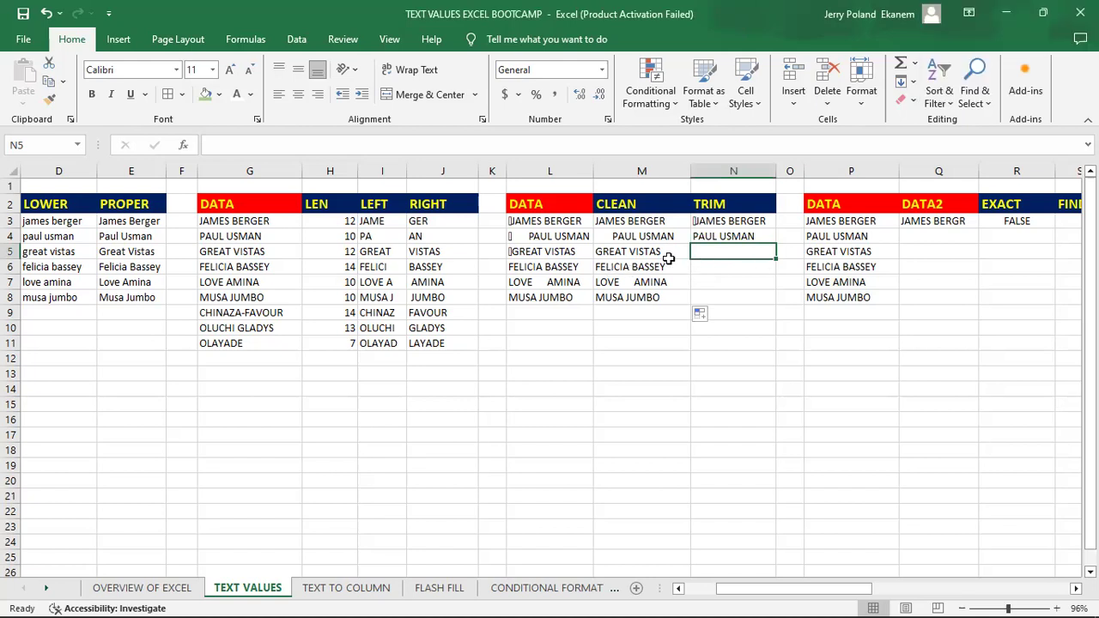
pyautogui.click(721, 282)
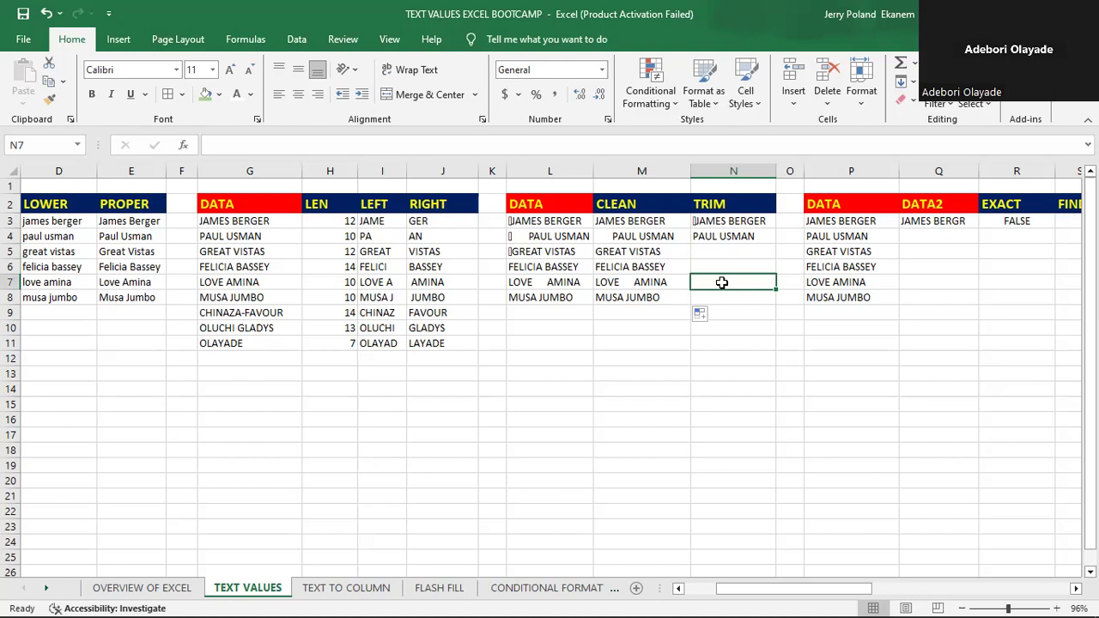
# - Fill the TRIM formula from N4 down through N8
pyautogui.click(709, 237)
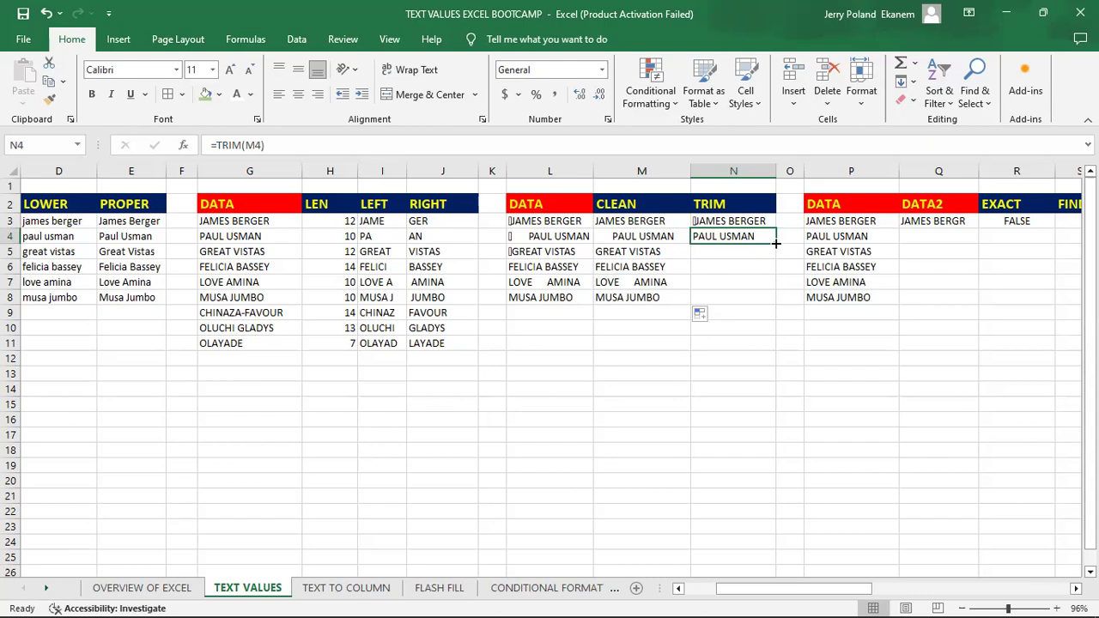
pyautogui.moveTo(775, 243); pyautogui.dragTo(781, 304)
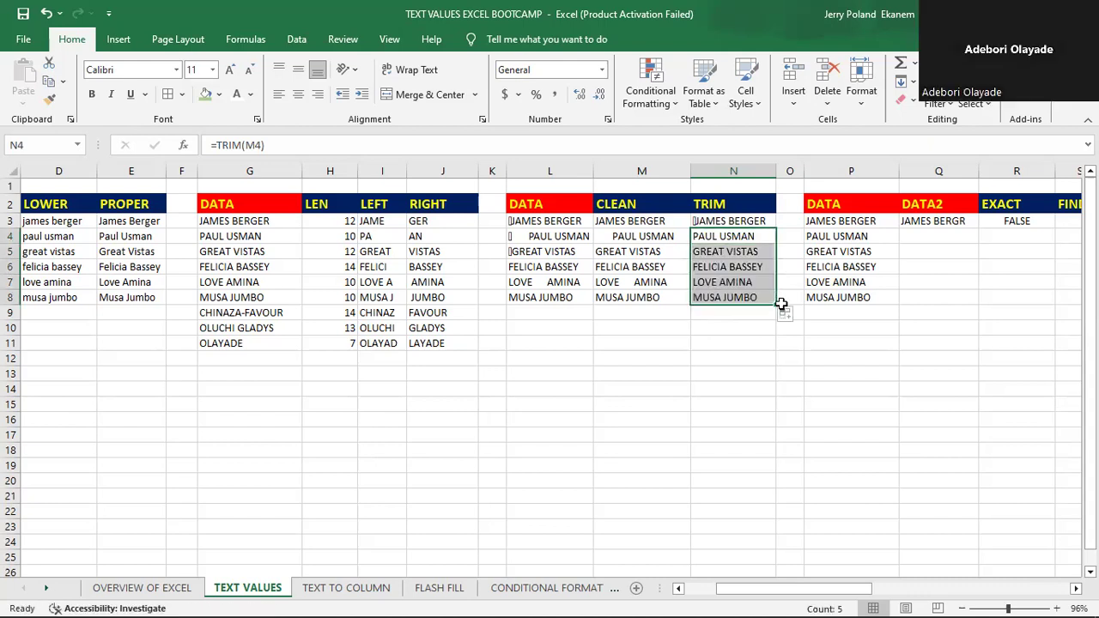
pyautogui.click(713, 297)
# - Replace the TRIM formula in N3 by filling N4's formula upward so it trims the cleaned text in M3
pyautogui.click(711, 222)
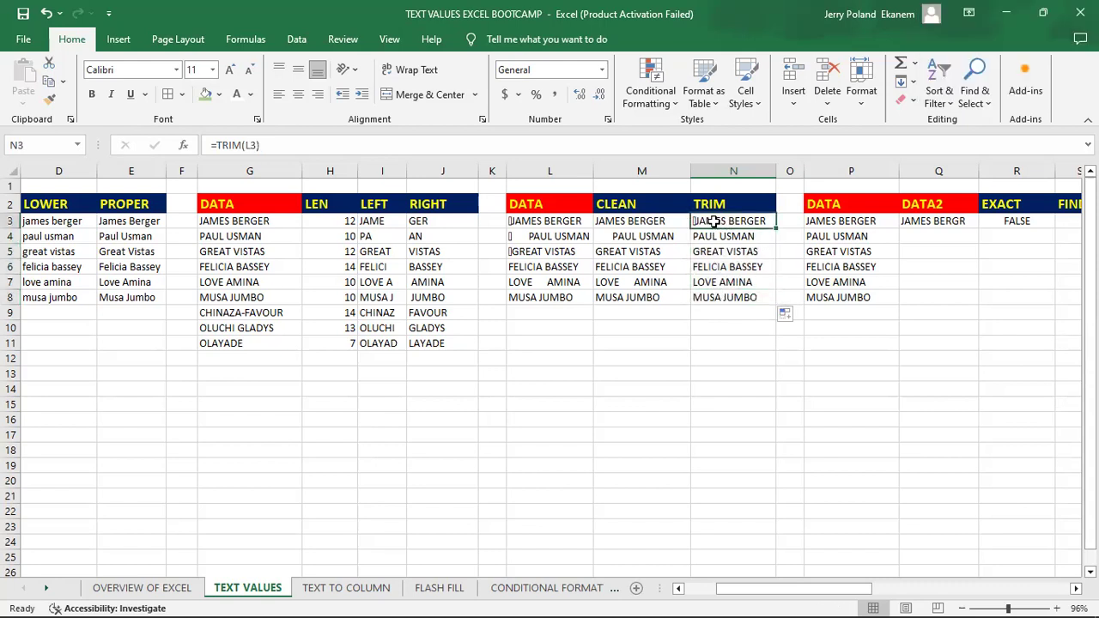
pyautogui.click(749, 236)
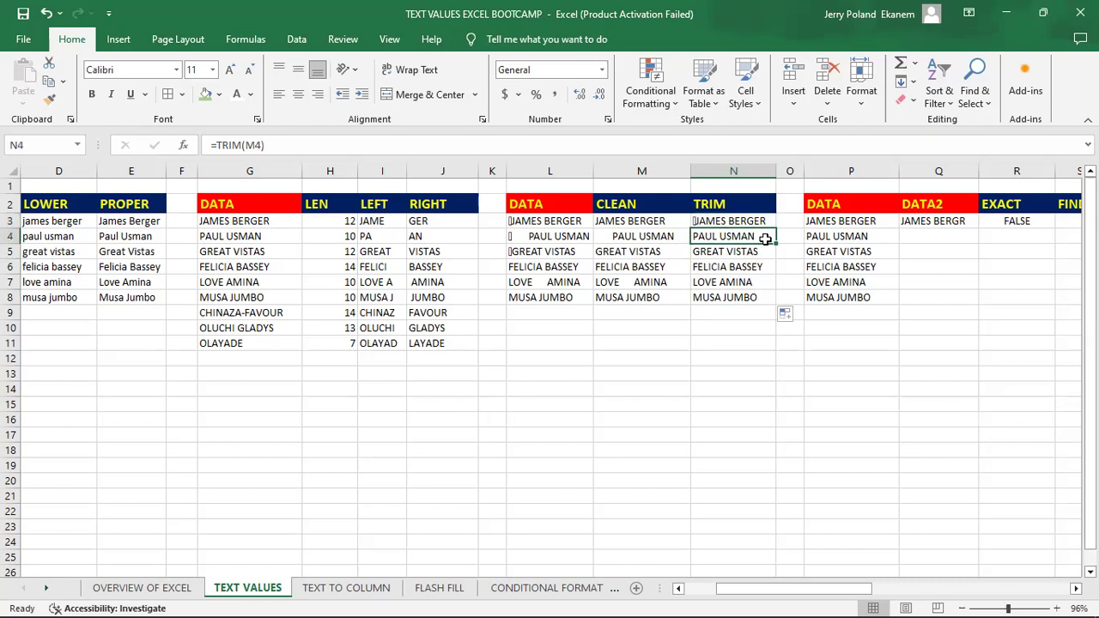
pyautogui.moveTo(770, 242); pyautogui.dragTo(764, 221)
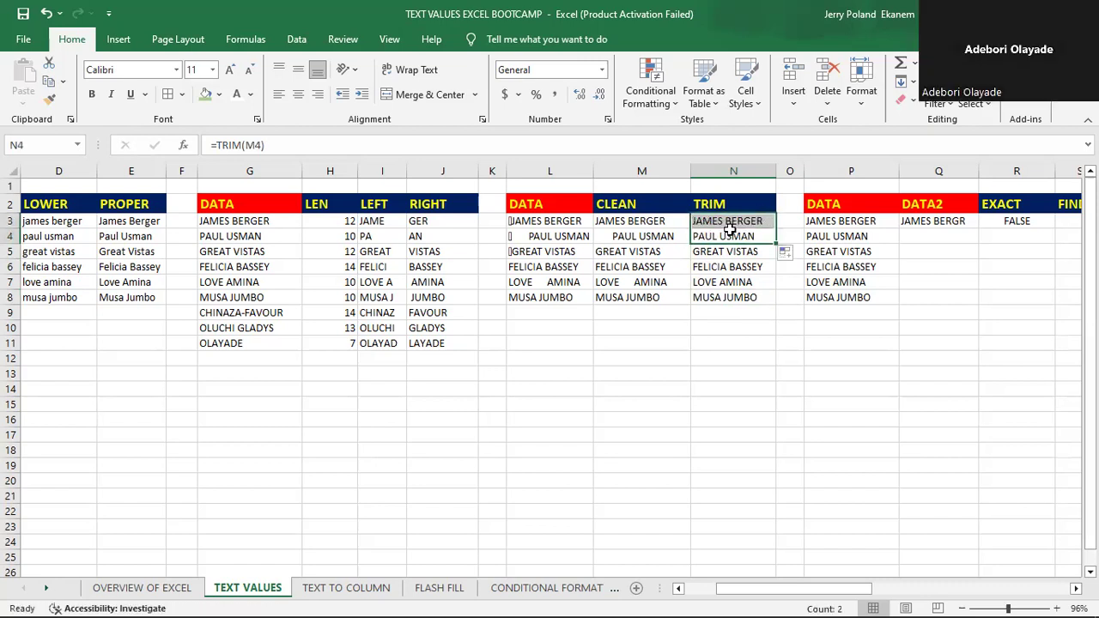
pyautogui.click(726, 221)
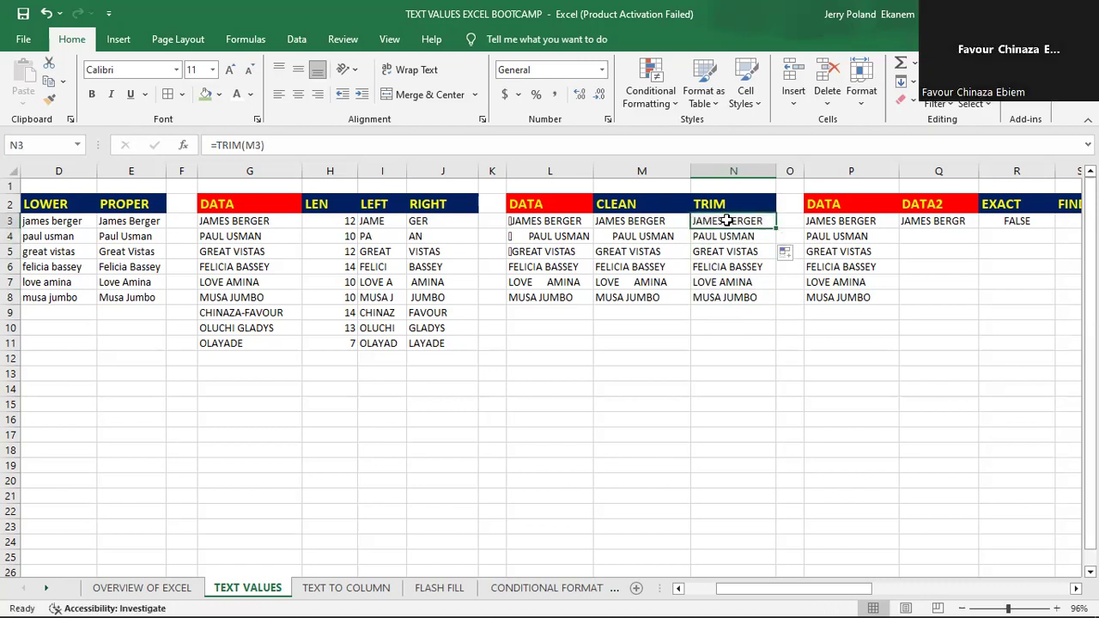
pyautogui.click(727, 252)
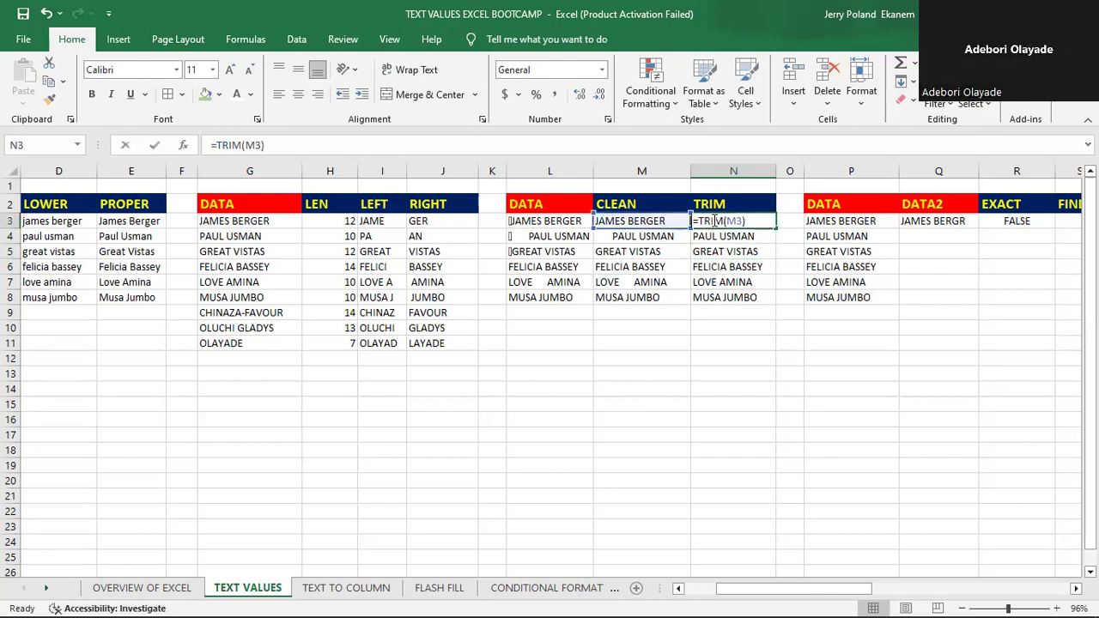
pyautogui.press('Return')
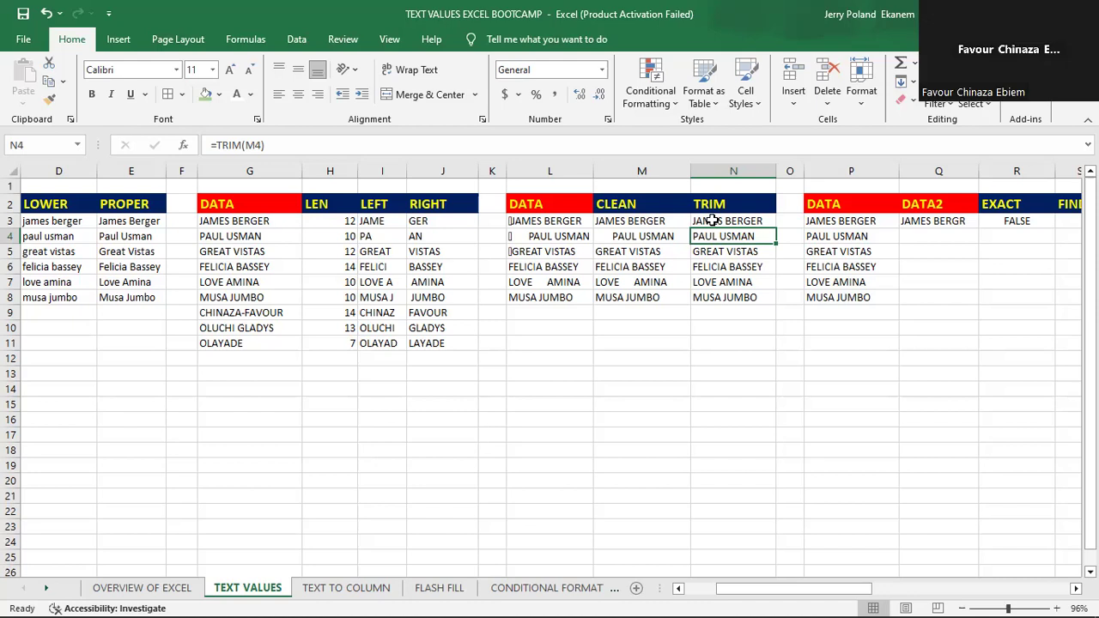
# - Look across the worksheet's text function sections, from the first DATA column to the FIXED column, returning to the DATA2 column
pyautogui.press('Left')
pyautogui.press('Left')
pyautogui.press('Left')
pyautogui.press('Left')
pyautogui.press('Left')
pyautogui.press('Left')
pyautogui.press('Left')
pyautogui.press('Left')
pyautogui.press('Left')
pyautogui.press('Left')
pyautogui.press('Left')
pyautogui.press('Left')
pyautogui.press('Left')
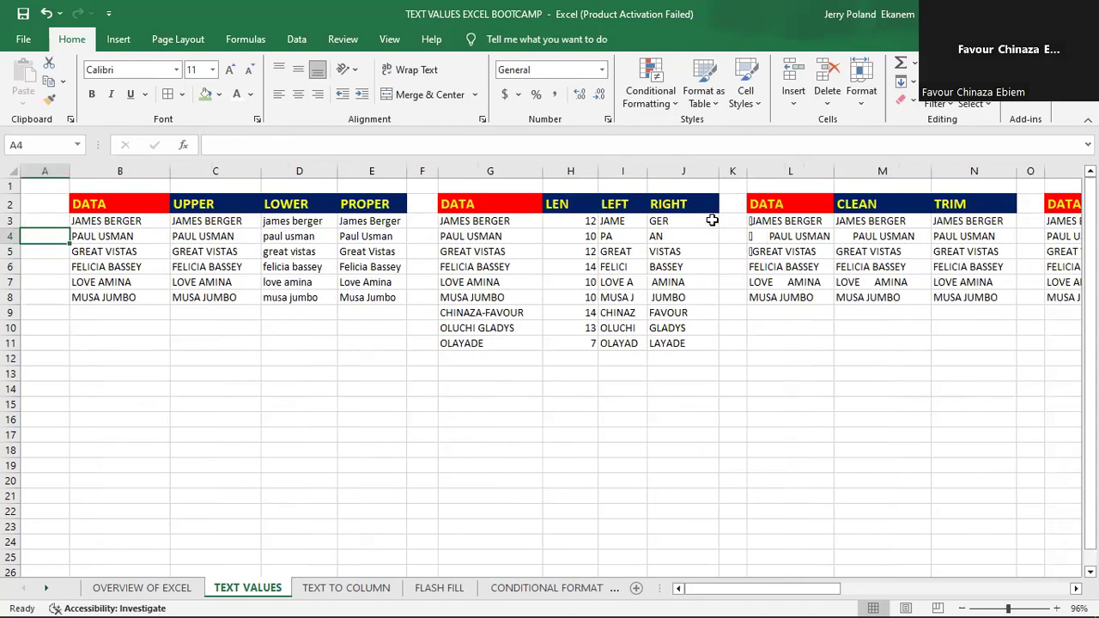
pyautogui.press('Right')
pyautogui.press('Right')
pyautogui.press('Right')
pyautogui.press('Right')
pyautogui.press('Right')
pyautogui.press('Right')
pyautogui.press('Right')
pyautogui.press('Right')
pyautogui.press('Right')
pyautogui.press('Right')
pyautogui.press('Right')
pyautogui.press('Right')
pyautogui.press('Right')
pyautogui.press('Right')
pyautogui.press('Right')
pyautogui.press('Right')
pyautogui.press('Right')
pyautogui.press('Right')
pyautogui.press('Right')
pyautogui.press('Right')
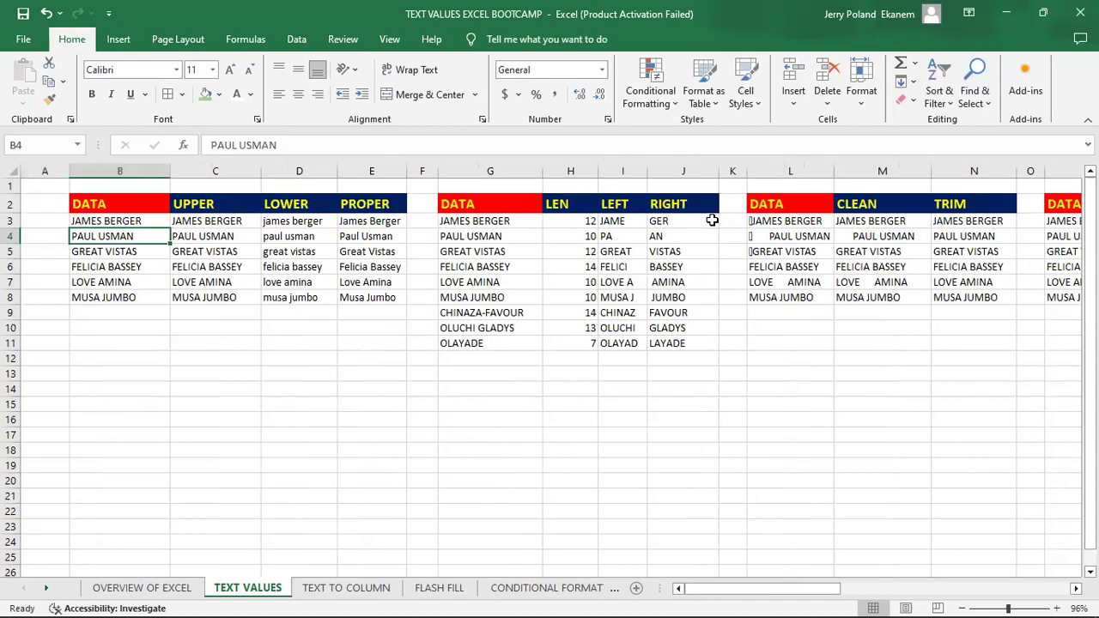
pyautogui.press('Right')
pyautogui.press('Right')
pyautogui.press('Right')
pyautogui.press('Right')
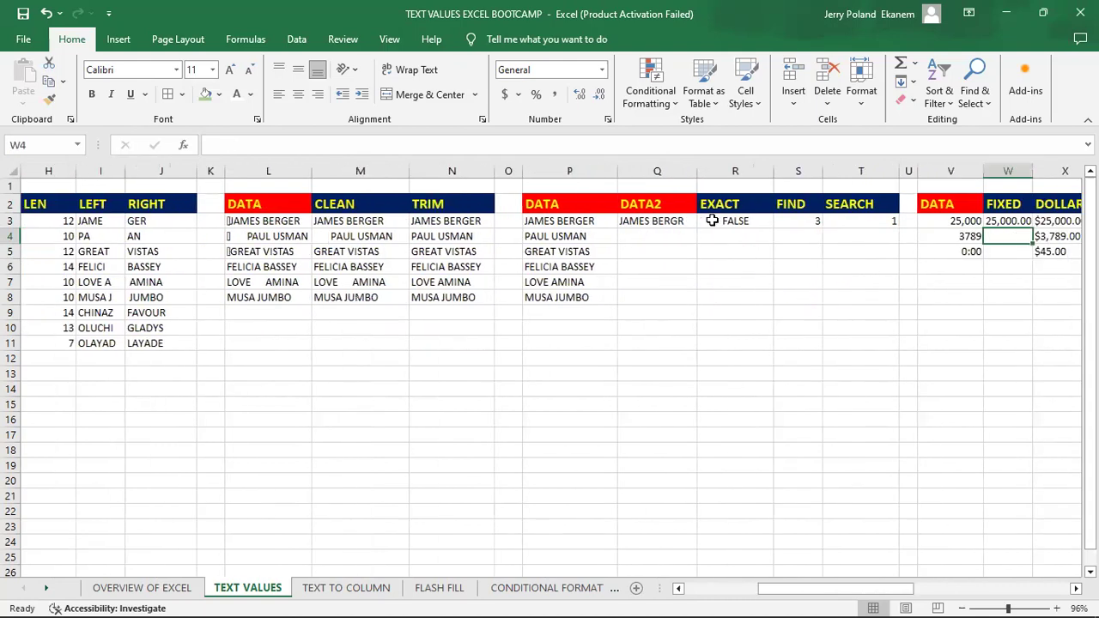
pyautogui.press('Left')
pyautogui.press('Left')
pyautogui.press('Left')
pyautogui.press('Left')
pyautogui.press('Left')
pyautogui.press('Left')
pyautogui.press('Left')
pyautogui.press('Left')
pyautogui.press('Left')
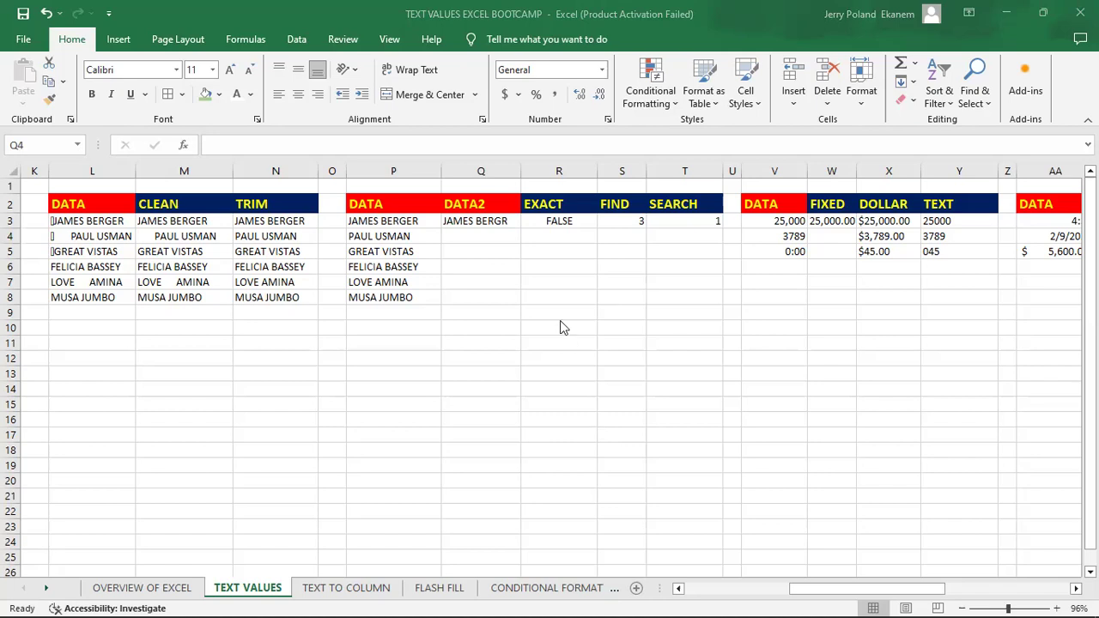
# - Examine the EXACT, FIND and SEARCH columns with their two data columns and the existing EXACT formula in R3
pyautogui.click(508, 251)
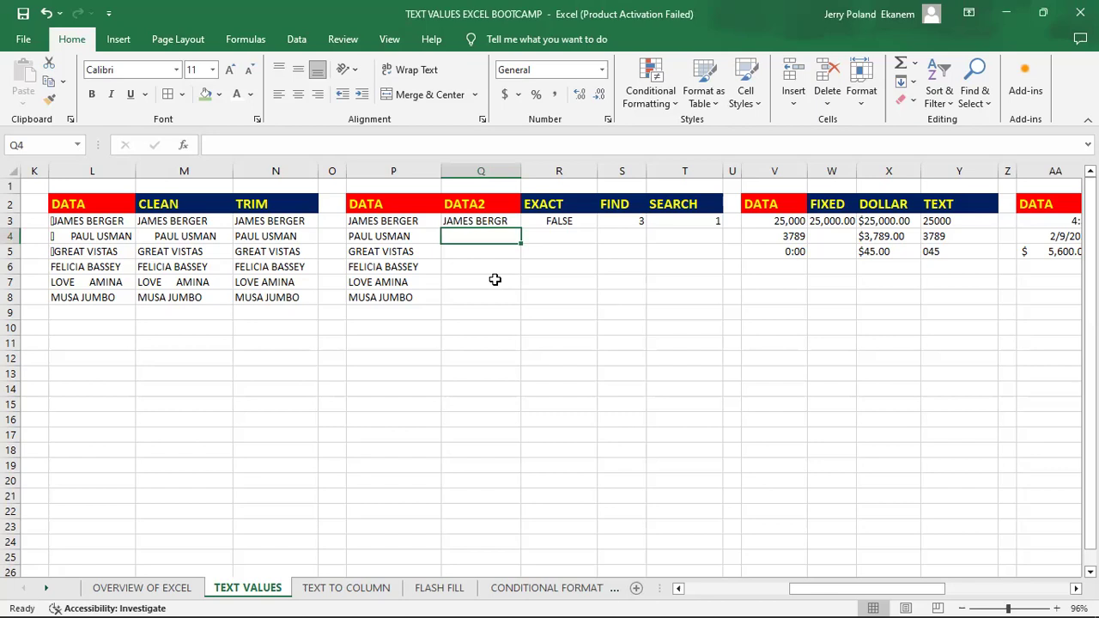
pyautogui.click(539, 204)
pyautogui.press('Right')
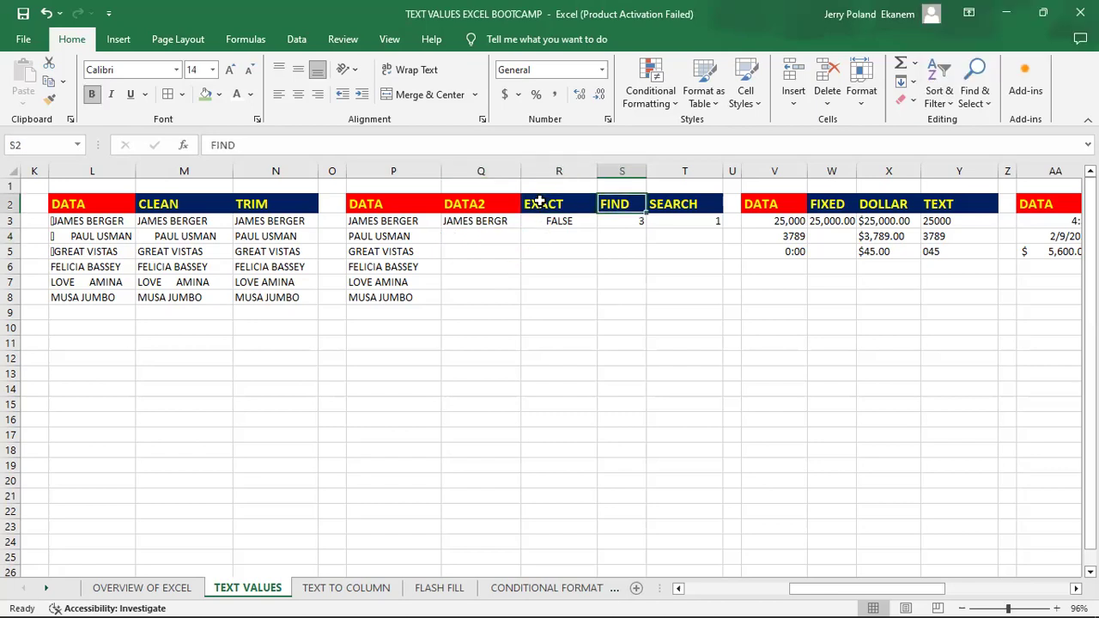
pyautogui.press('Right')
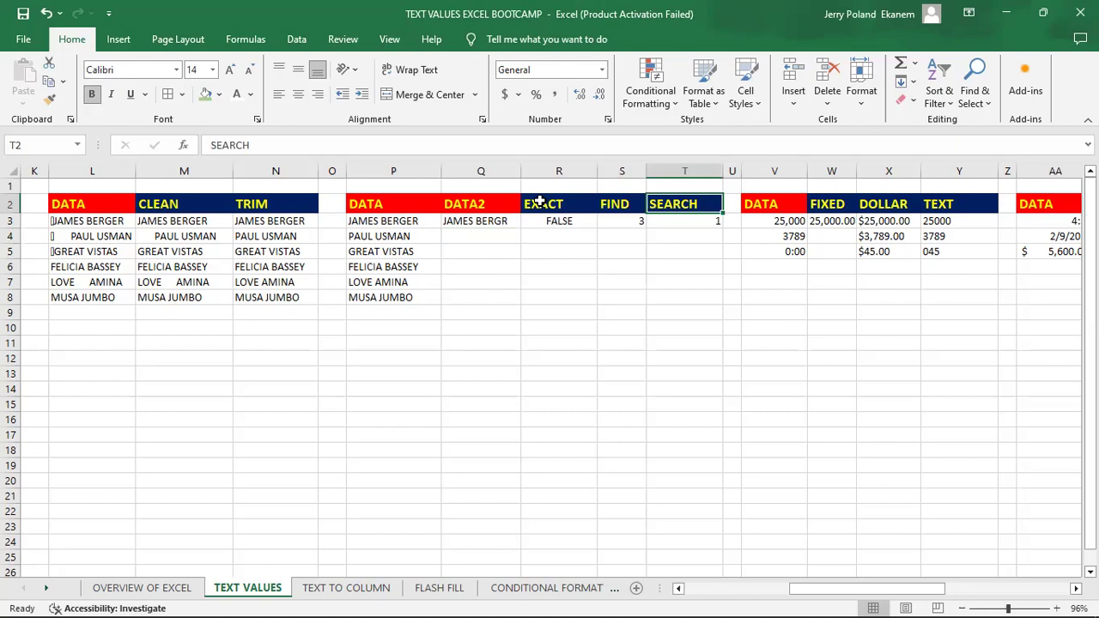
pyautogui.press('Left')
pyautogui.press('Left')
pyautogui.press('Left')
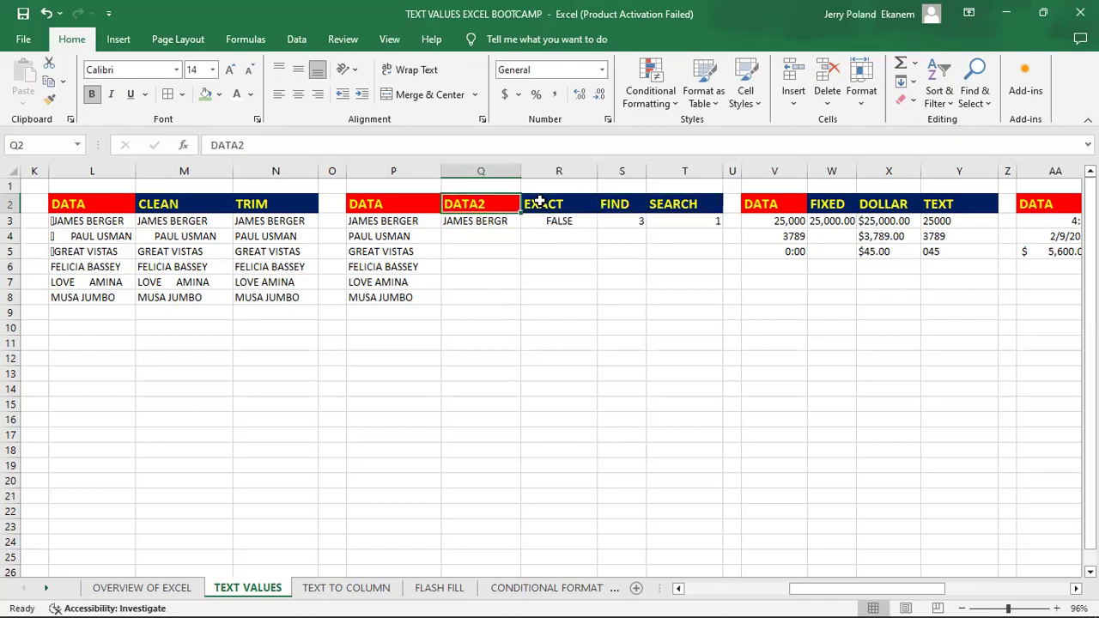
pyautogui.press('Right')
pyautogui.press('Right')
pyautogui.press('Left')
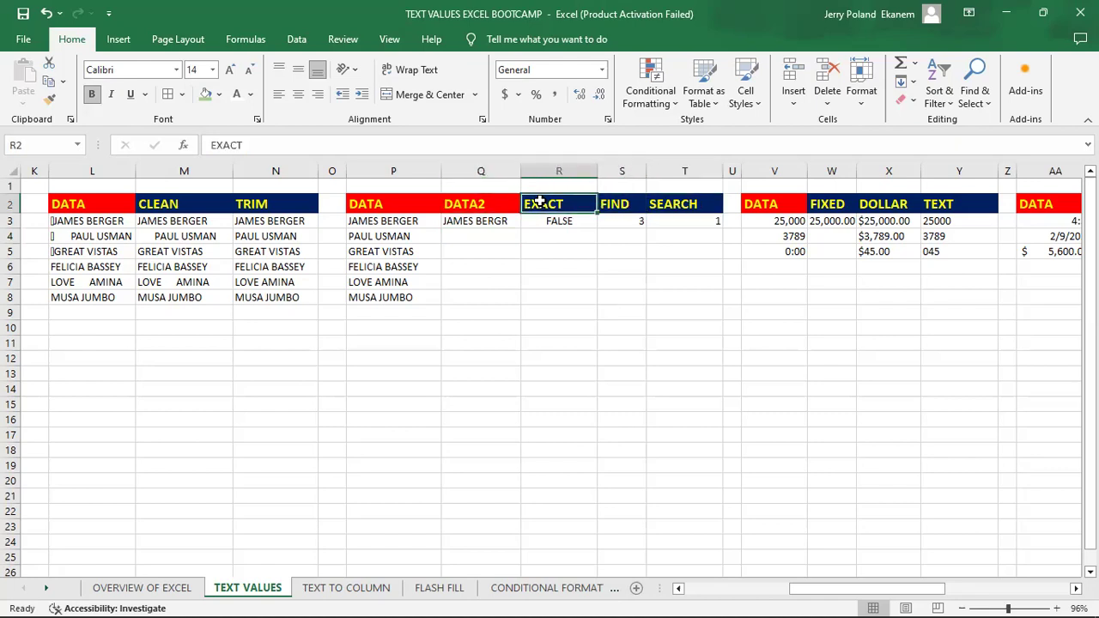
pyautogui.press('Left')
pyautogui.press('Left')
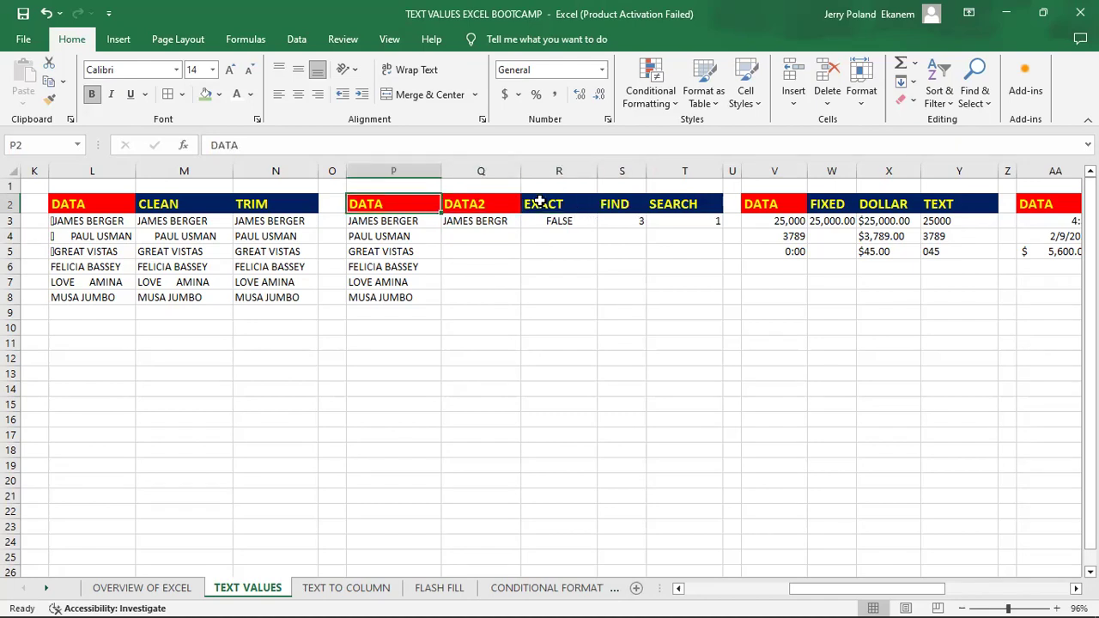
pyautogui.press('Down')
pyautogui.press('Right')
pyautogui.press('Right')
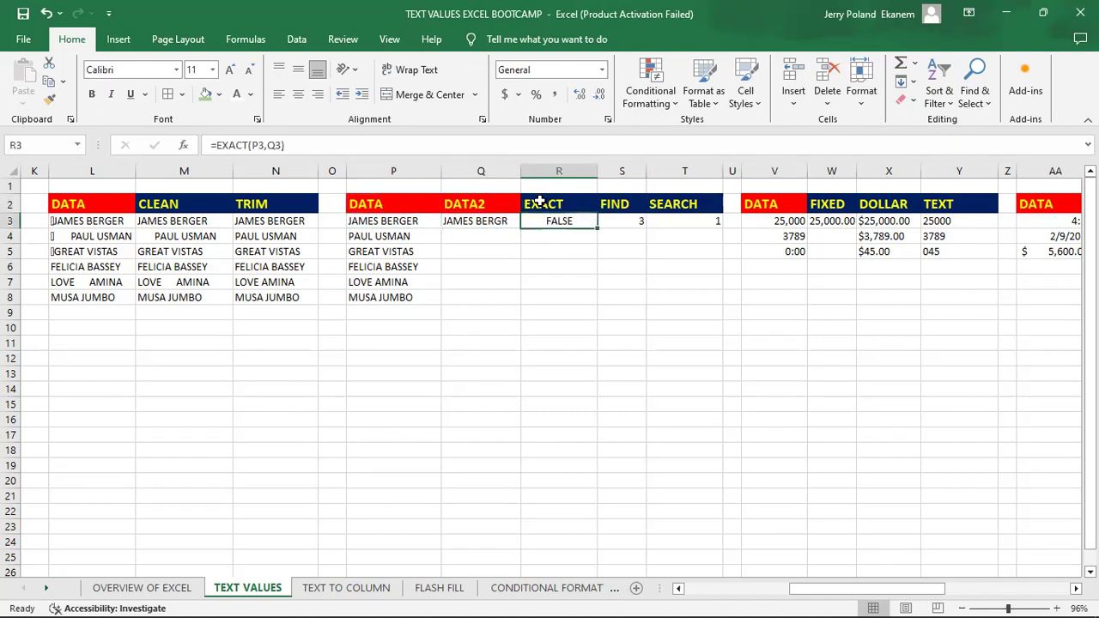
pyautogui.press('Left')
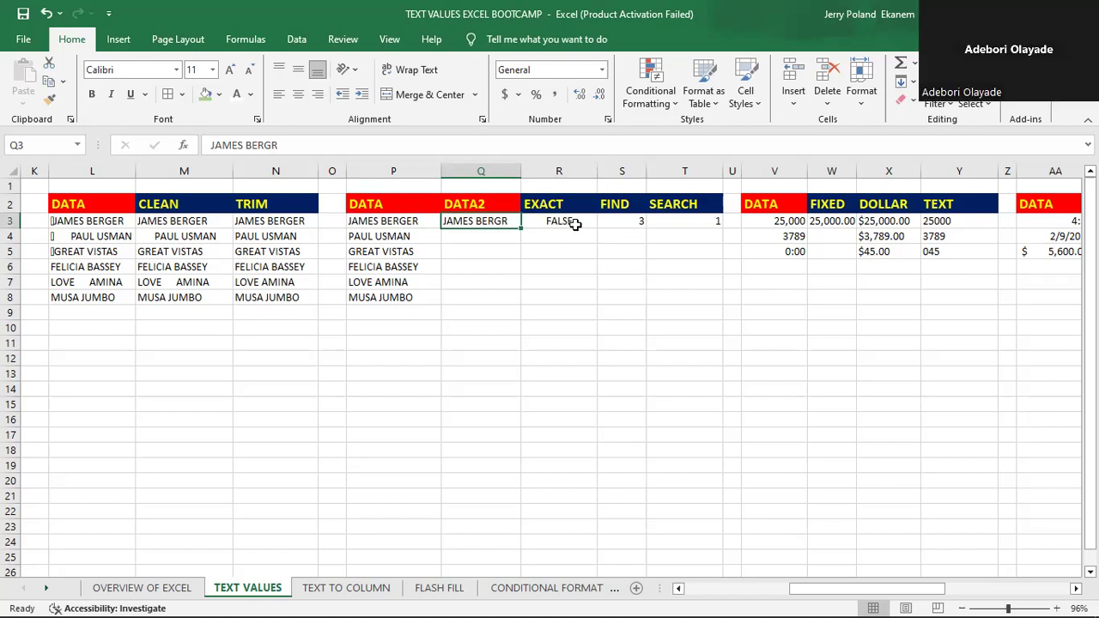
pyautogui.click(569, 221)
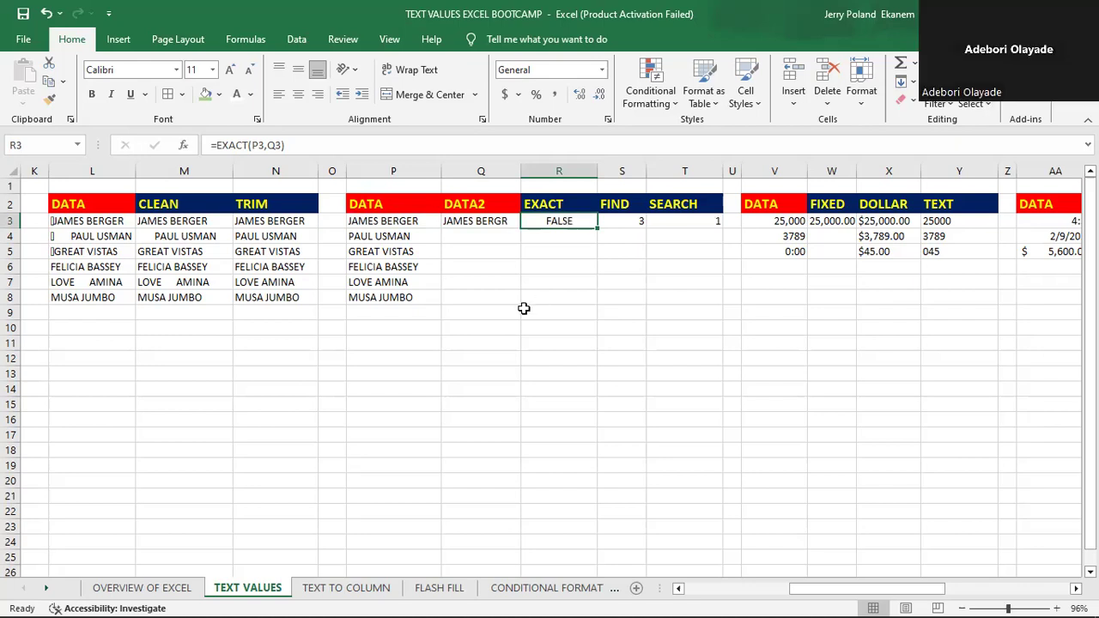
pyautogui.write('=')
pyautogui.press('Return')
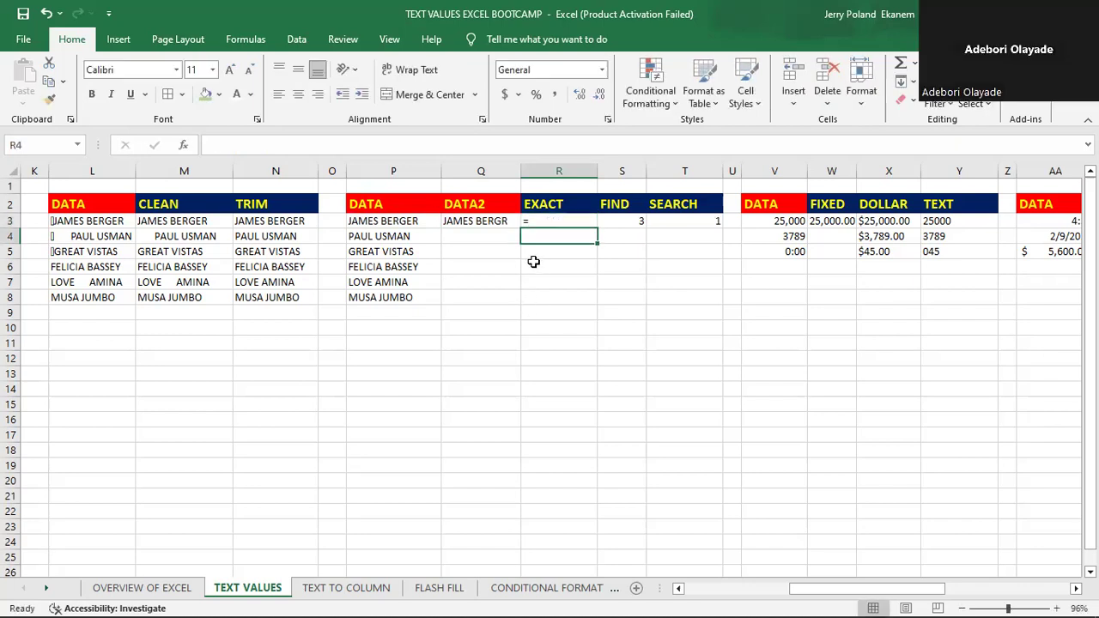
# - Enter an EXACT formula in R3 that compares the text in P3 with the text in Q3
pyautogui.click(536, 221)
pyautogui.write('=')
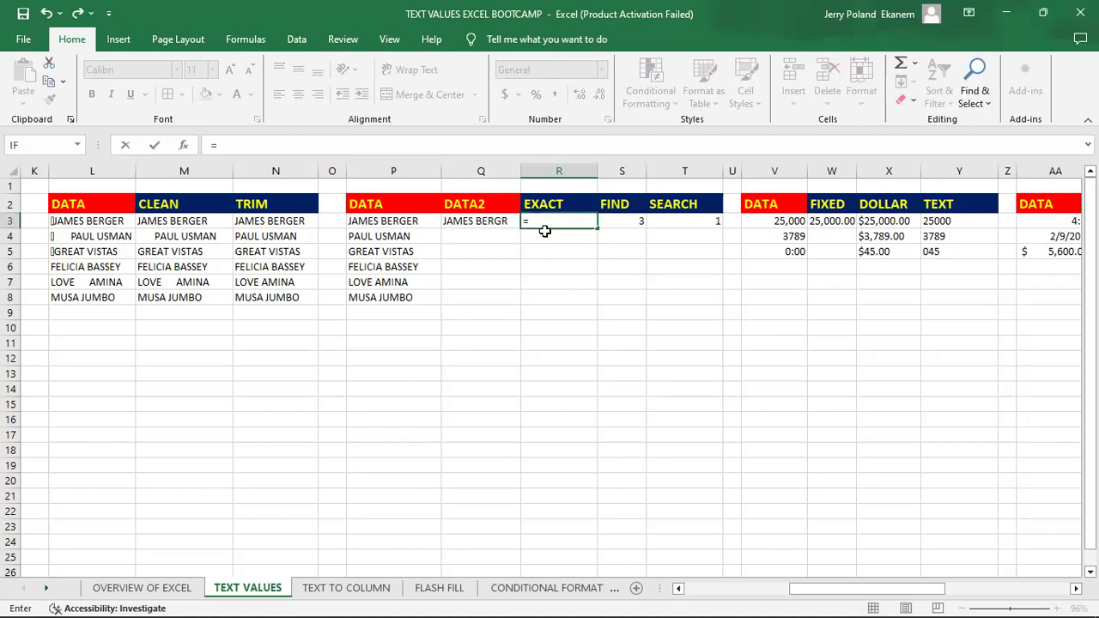
pyautogui.write('EX')
pyautogui.press('Tab')
pyautogui.click(380, 220)
pyautogui.write(',')
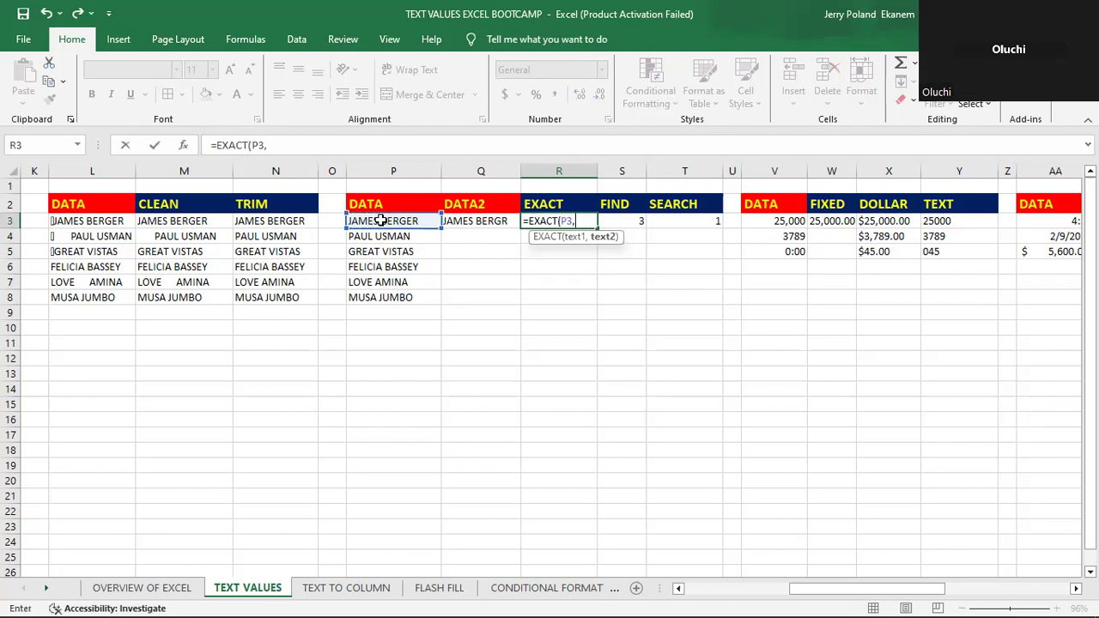
pyautogui.click(479, 221)
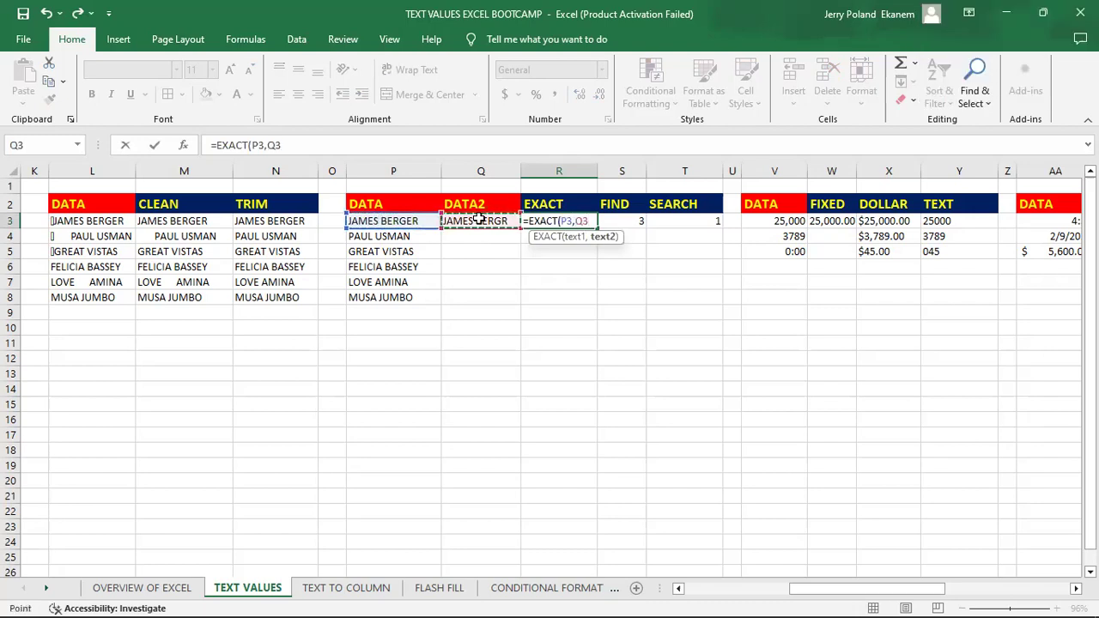
pyautogui.press('Return')
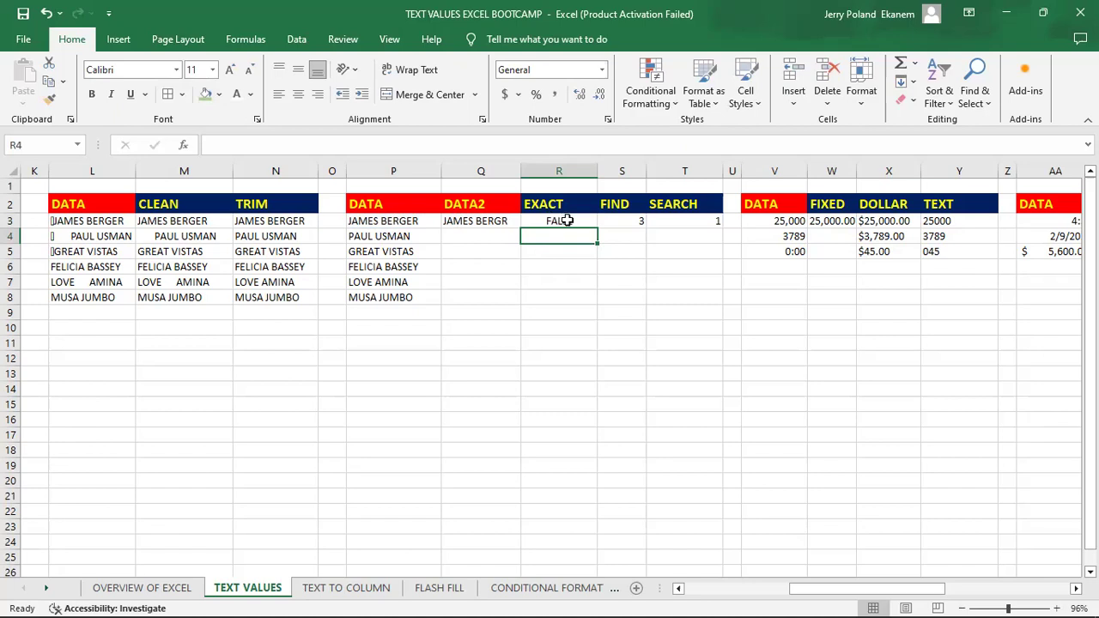
# - Enter in Q4 of the DATA2 column the same full name that P4 holds, in capitals
pyautogui.click(488, 235)
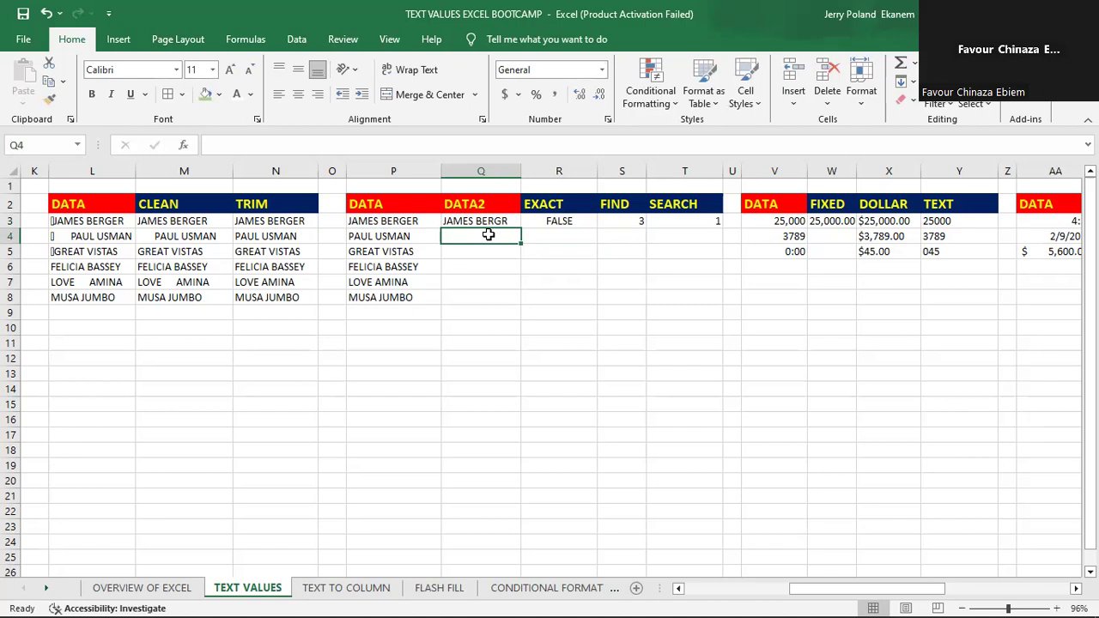
pyautogui.write('PAUL')
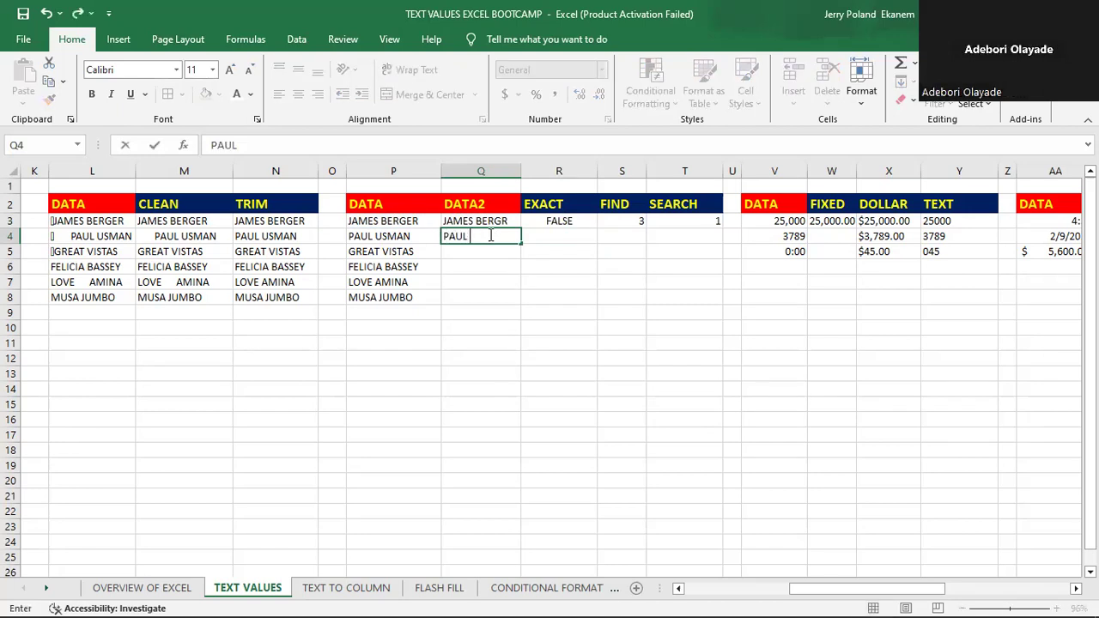
pyautogui.write(' USMAN')
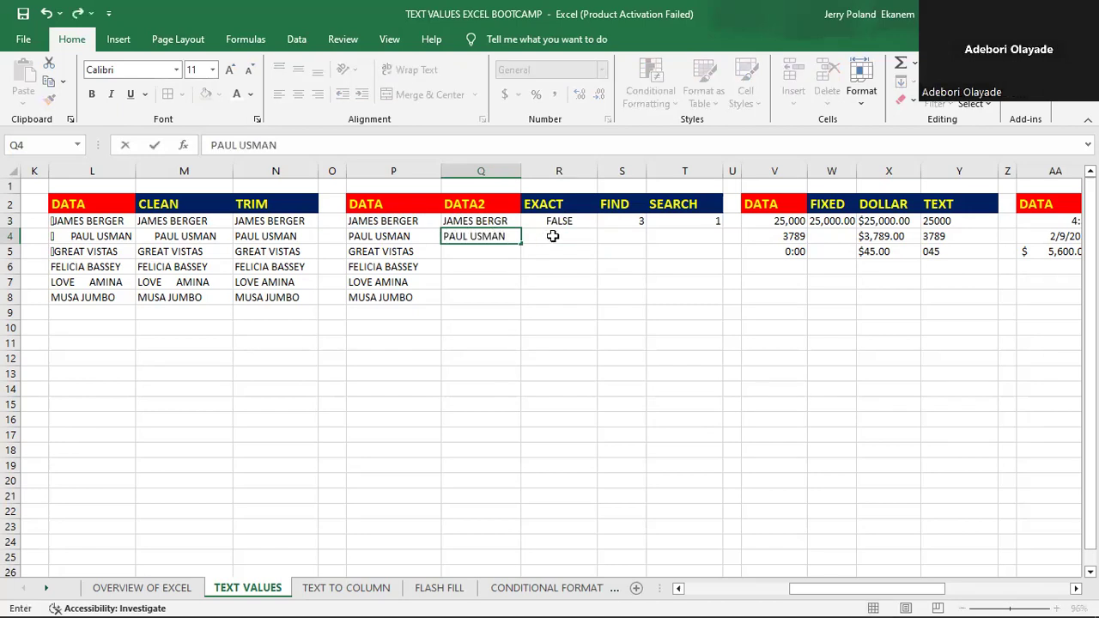
pyautogui.click(553, 235)
# - Fill the EXACT formula from R3 down to R4 to compare P4 with Q4
pyautogui.click(559, 220)
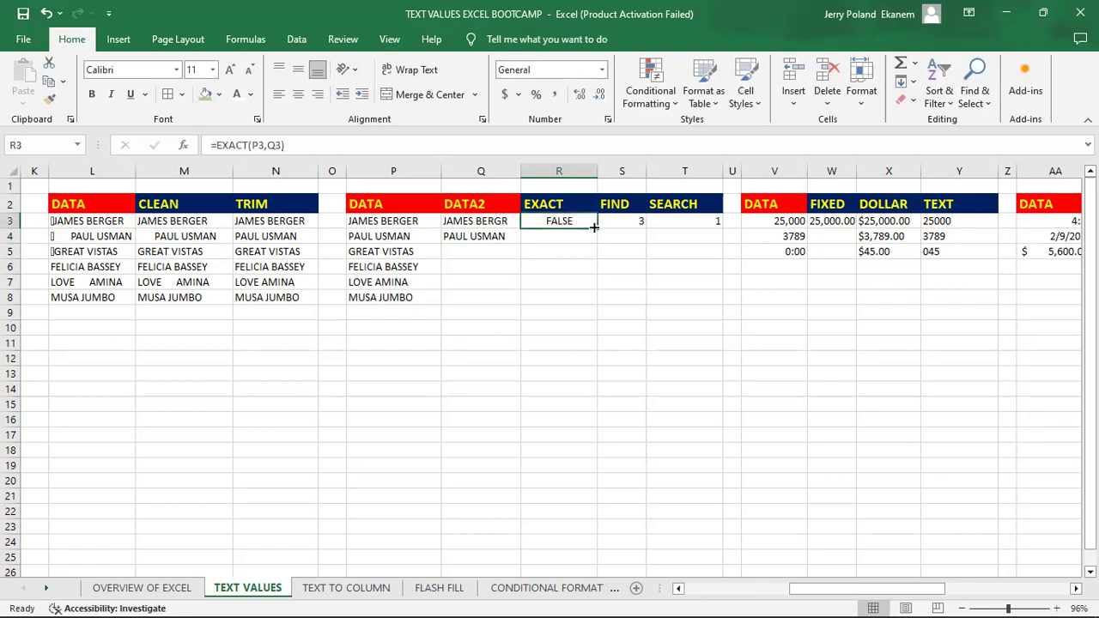
pyautogui.moveTo(598, 227); pyautogui.dragTo(599, 243)
pyautogui.click(565, 235)
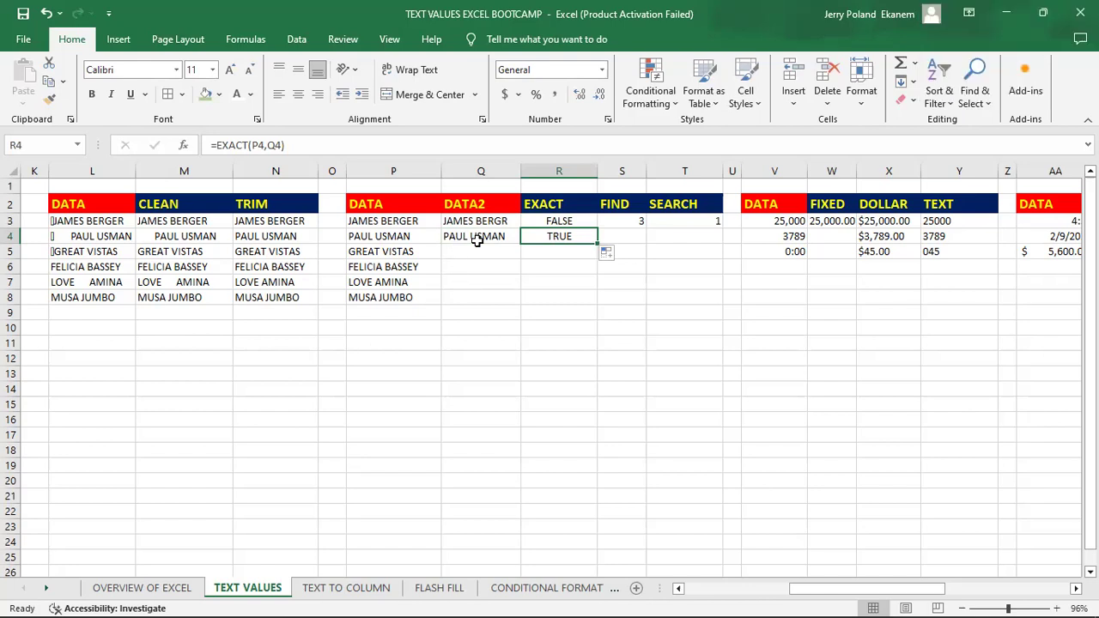
# - Enter GREAT VISTAS with one trailing space in Q5 of the DATA2 column
pyautogui.click(407, 252)
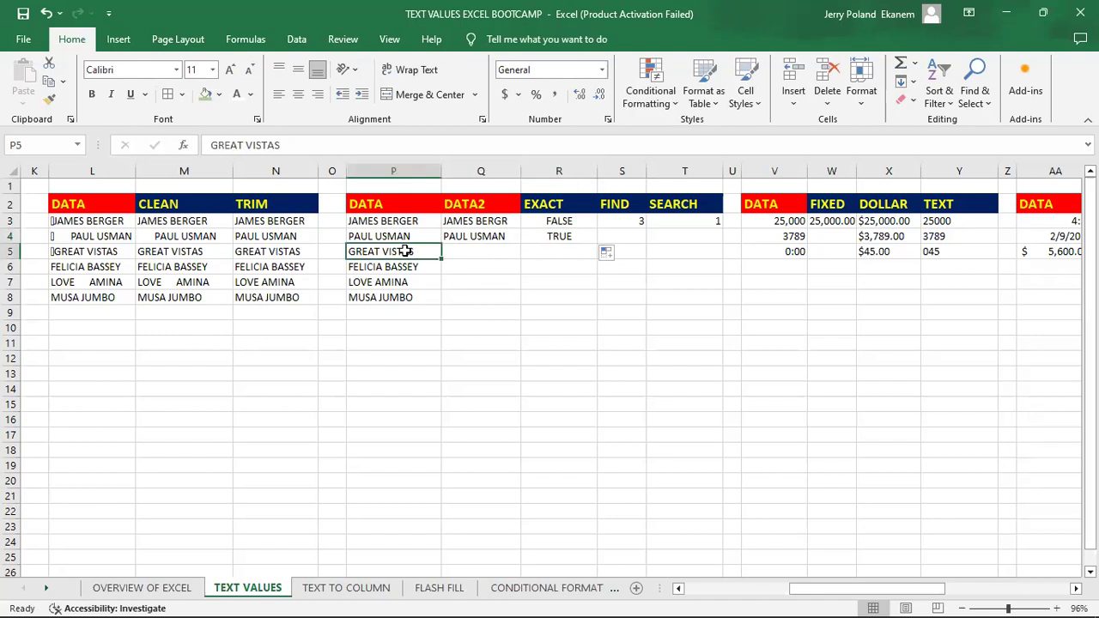
pyautogui.click(494, 253)
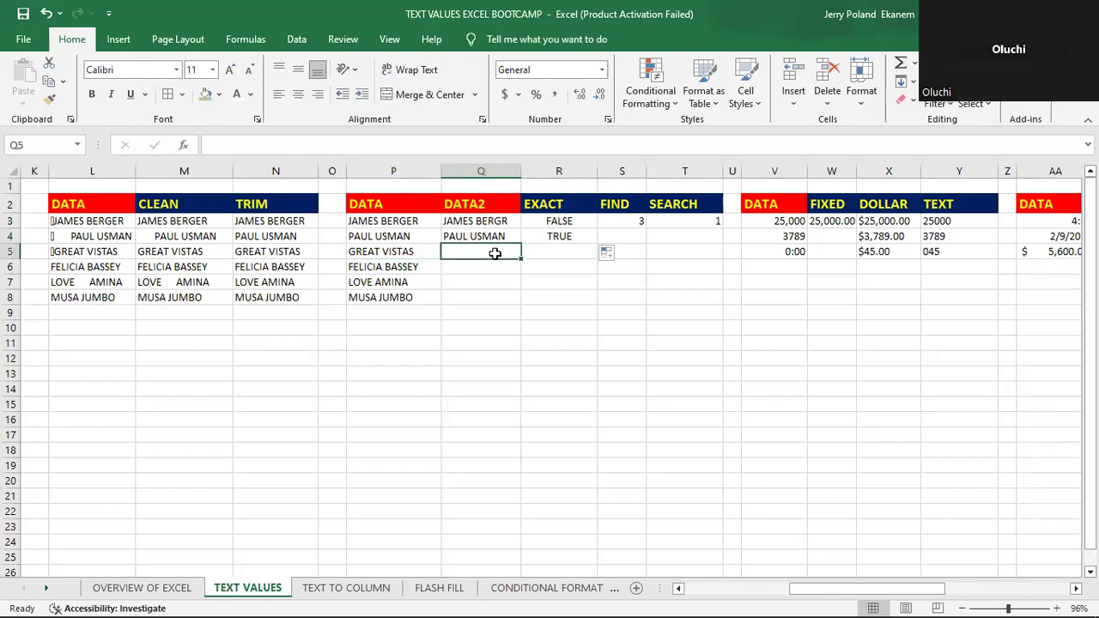
pyautogui.write('GREAT VISTAS')
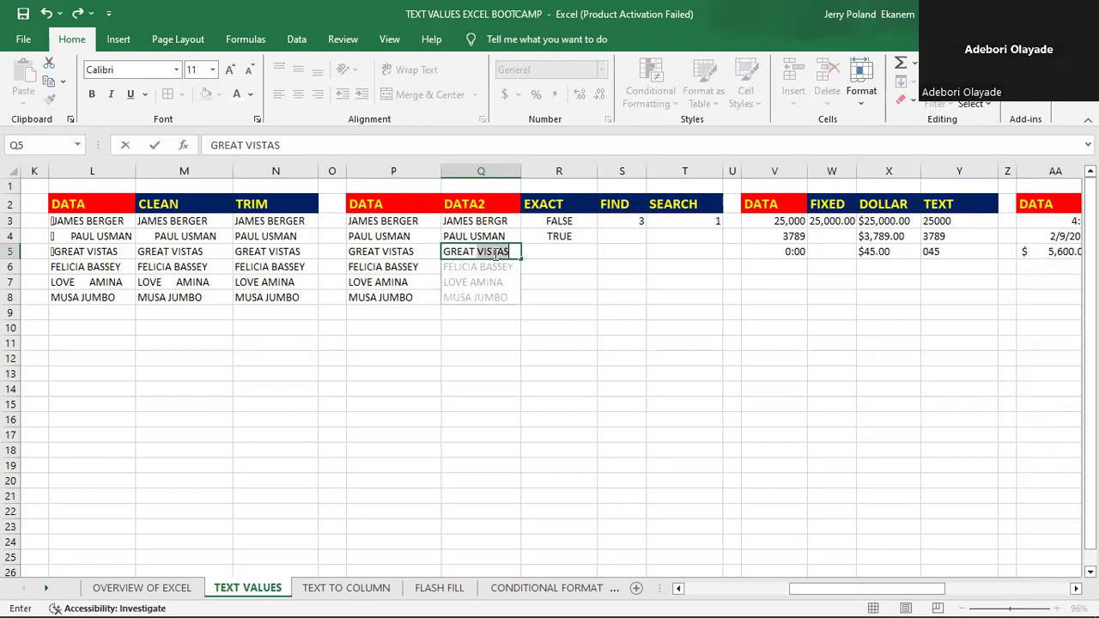
pyautogui.write('AS')
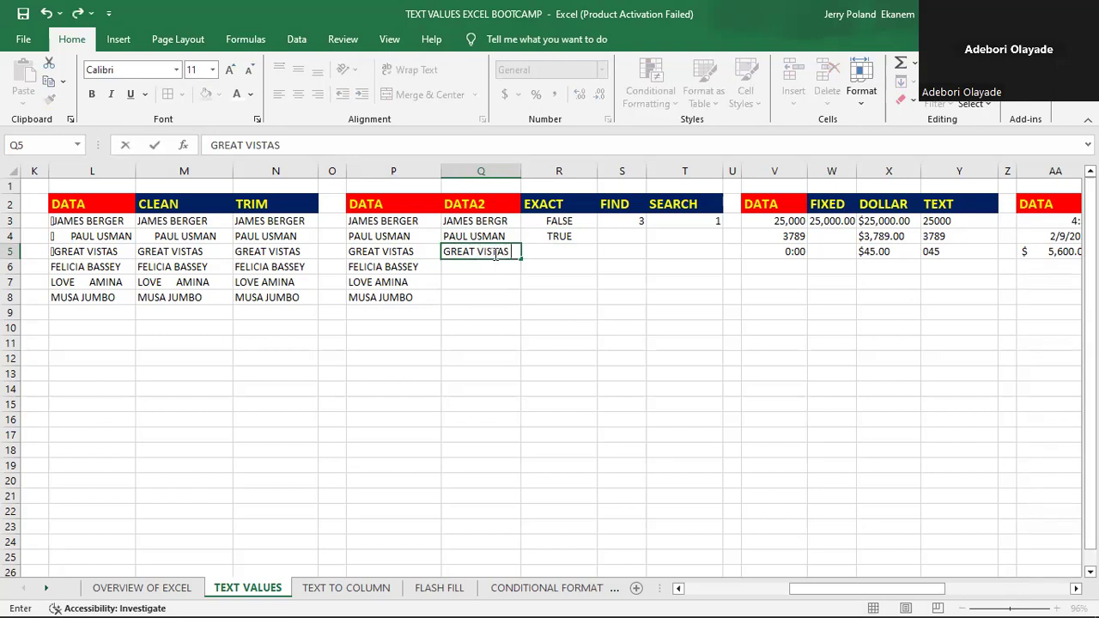
pyautogui.click(581, 255)
# - Fill the EXACT formula from R4 down to R5 to compare P5 with Q5
pyautogui.click(559, 236)
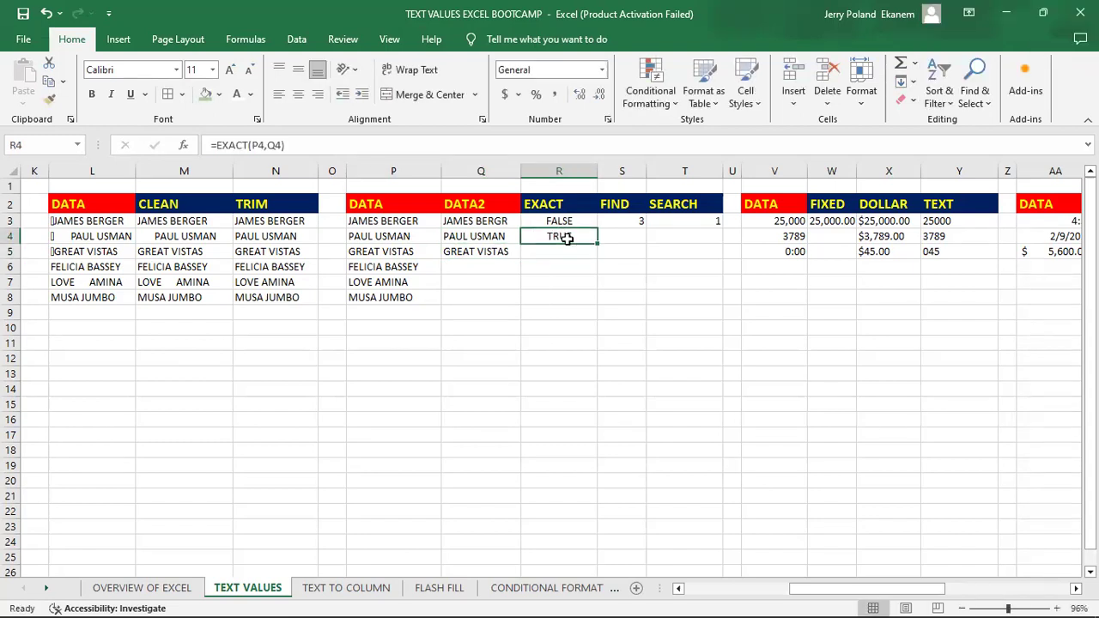
pyautogui.moveTo(601, 244); pyautogui.dragTo(598, 262)
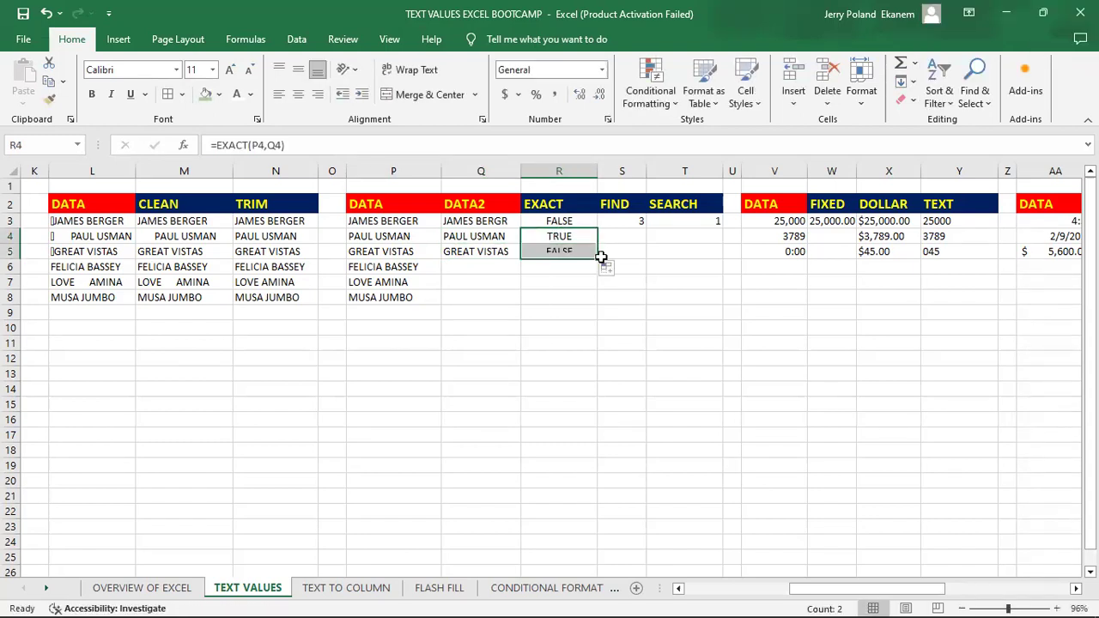
pyautogui.click(582, 251)
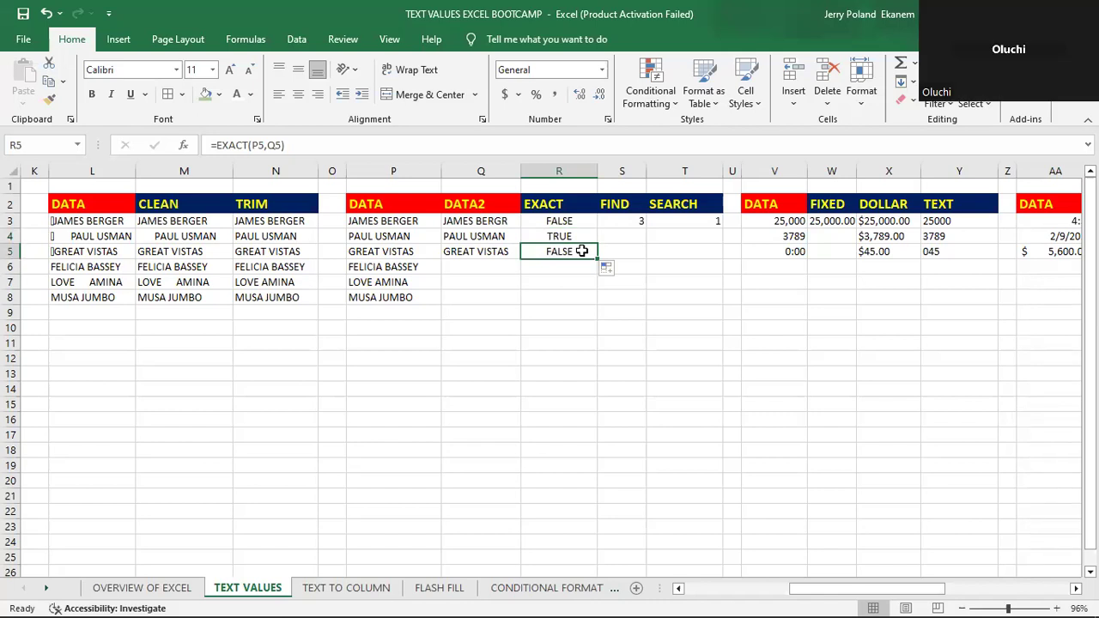
pyautogui.click(640, 317)
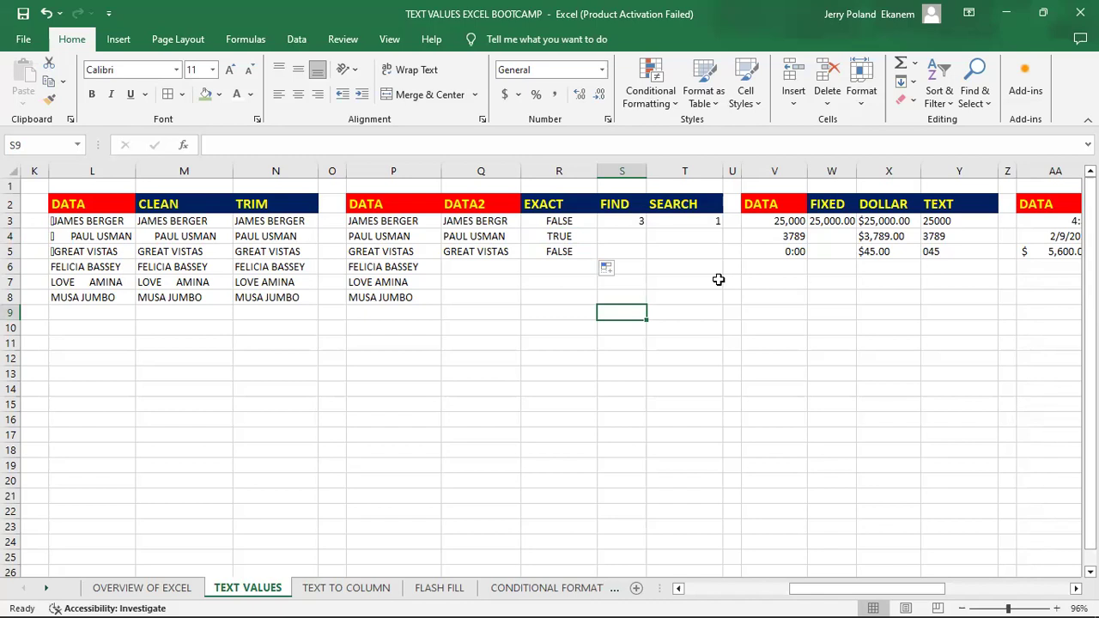
# - Enter a LEN formula in R12 that counts the characters of the text in P5
pyautogui.click(552, 360)
pyautogui.write('=L')
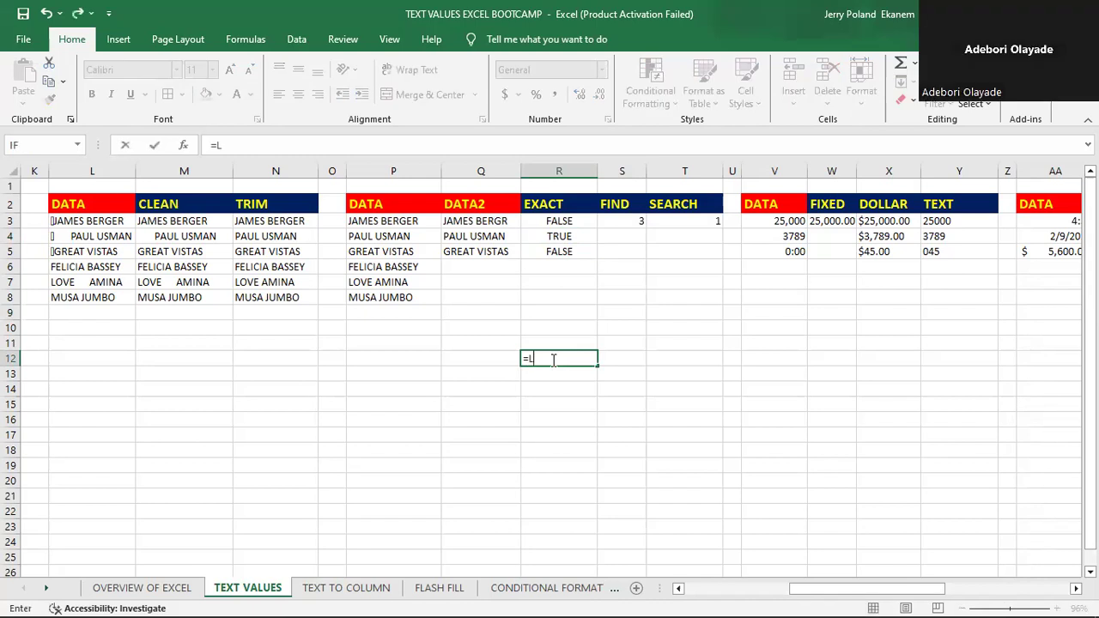
pyautogui.write('E')
pyautogui.press('Down')
pyautogui.press('Tab')
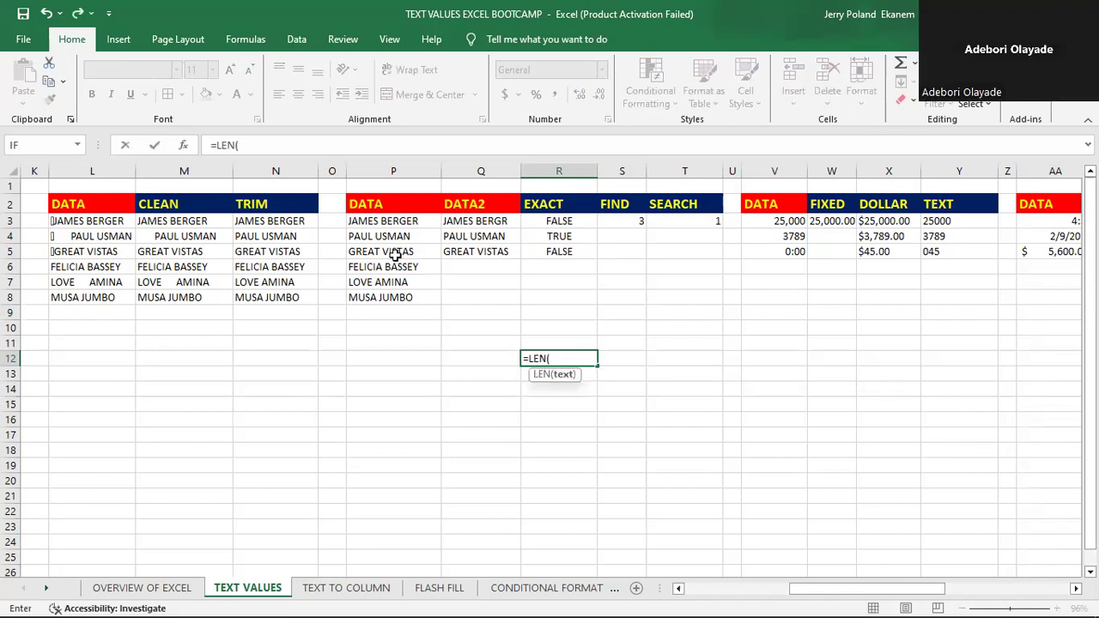
pyautogui.click(394, 253)
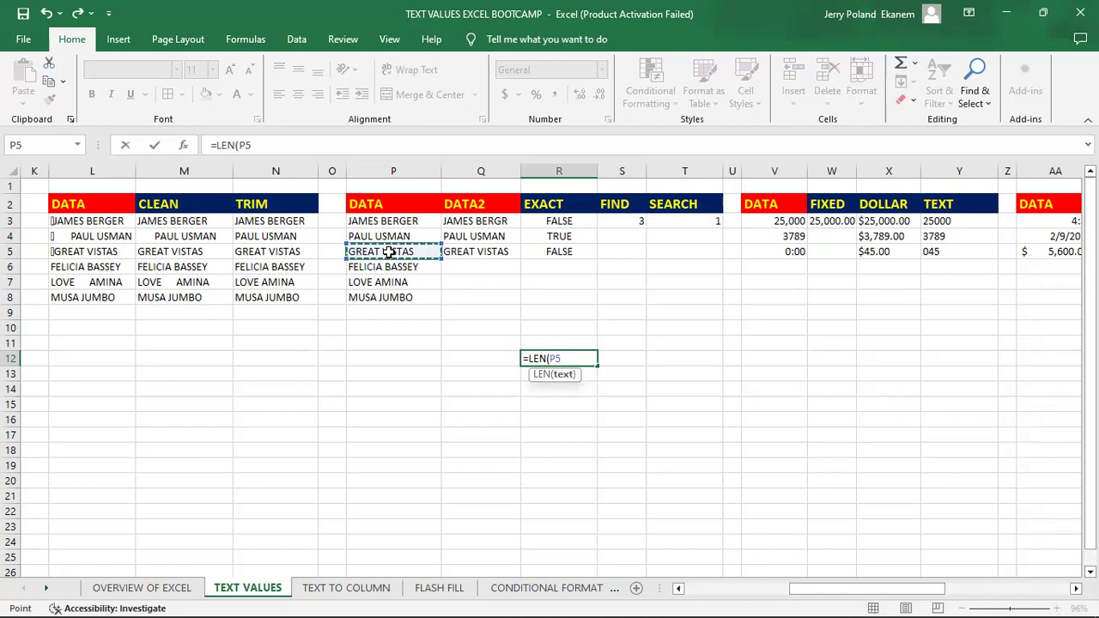
pyautogui.press('Return')
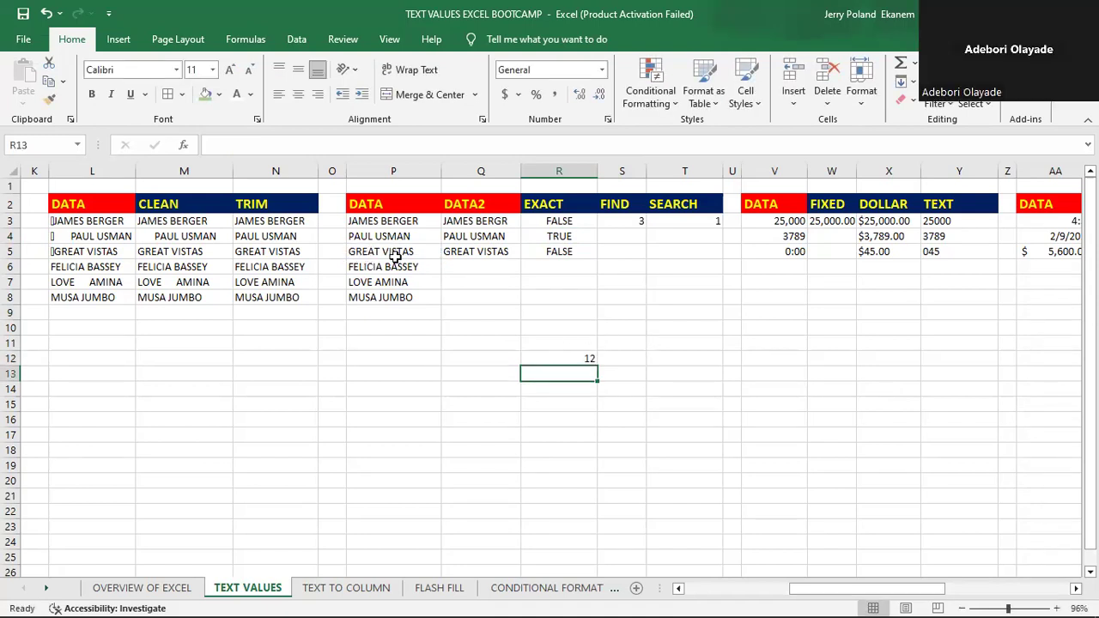
# - Enter a LEN formula in S12 for the text in Q5 and check which cell it references
pyautogui.click(624, 360)
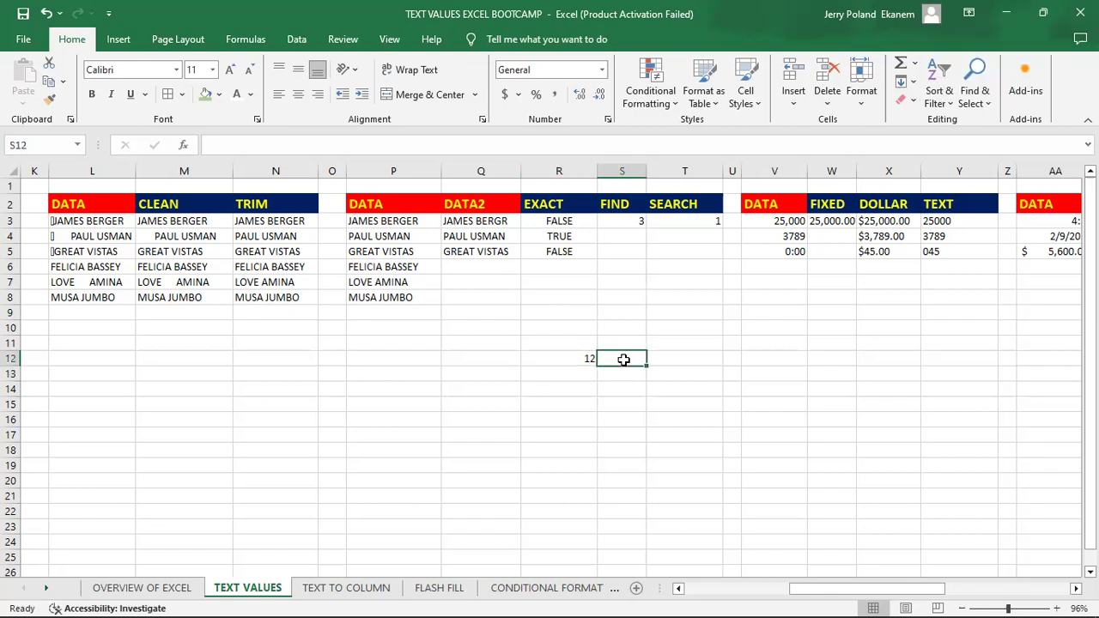
pyautogui.write('=LEN')
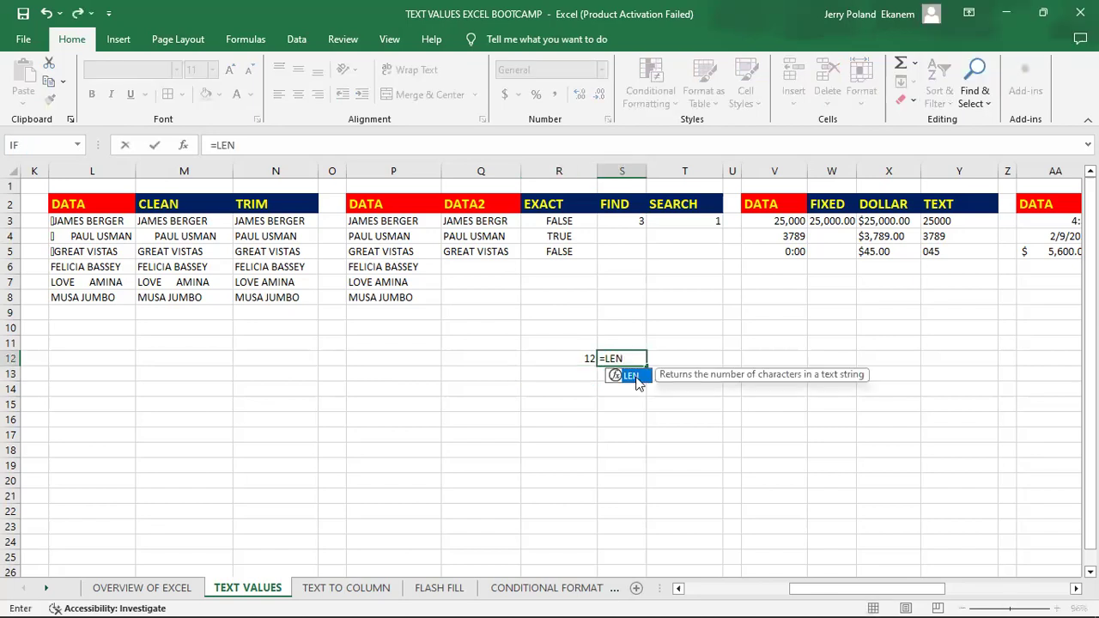
pyautogui.doubleClick(633, 375)
pyautogui.click(474, 252)
pyautogui.press('Return')
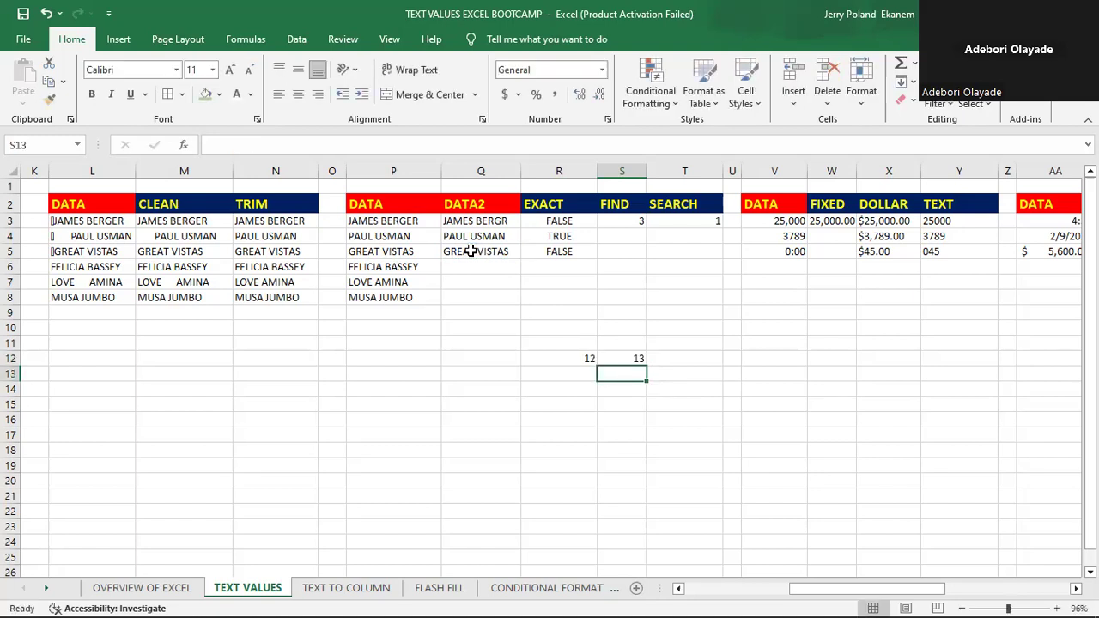
pyautogui.click(615, 357)
pyautogui.doubleClick(618, 357)
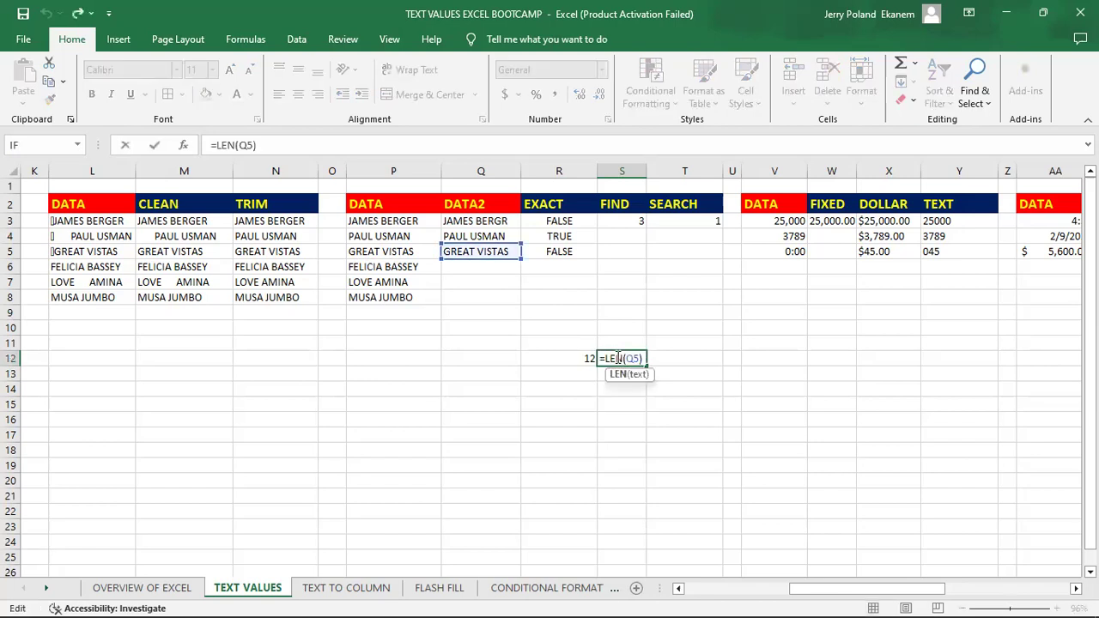
pyautogui.press('Return')
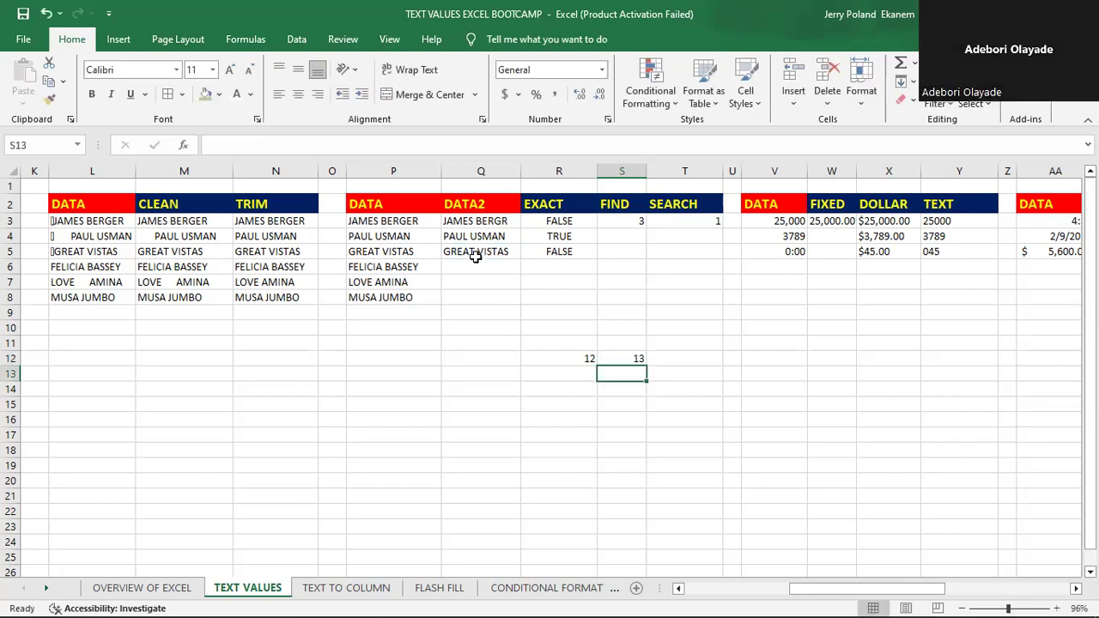
# - Remove the trailing space after GREAT VISTAS in Q5
pyautogui.click(474, 253)
pyautogui.doubleClick(474, 254)
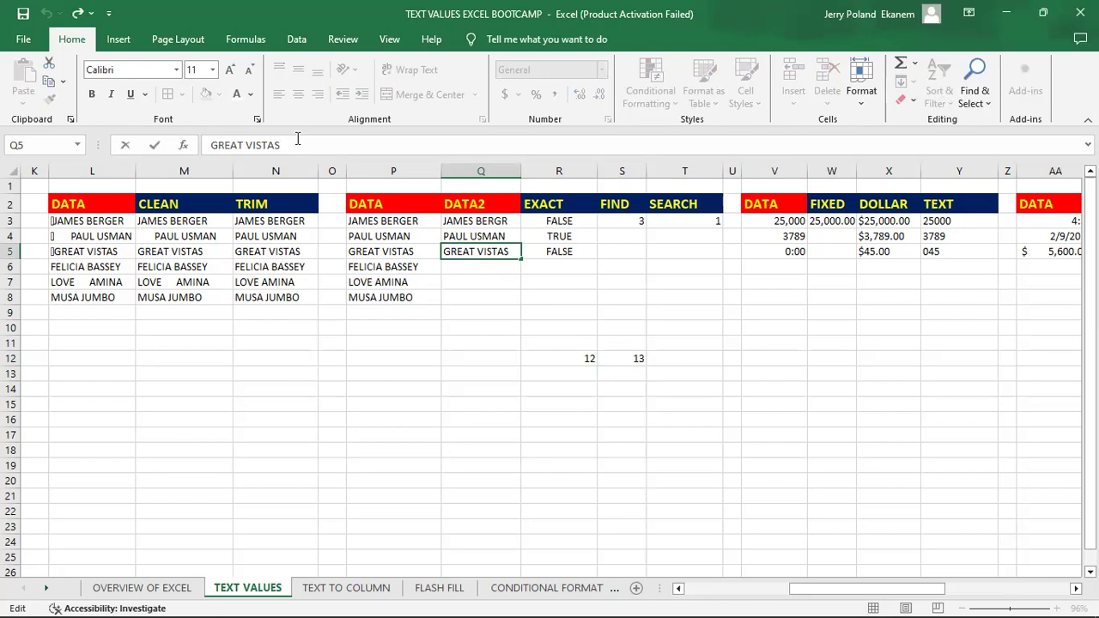
pyautogui.press('BackSpace')
pyautogui.press('Return')
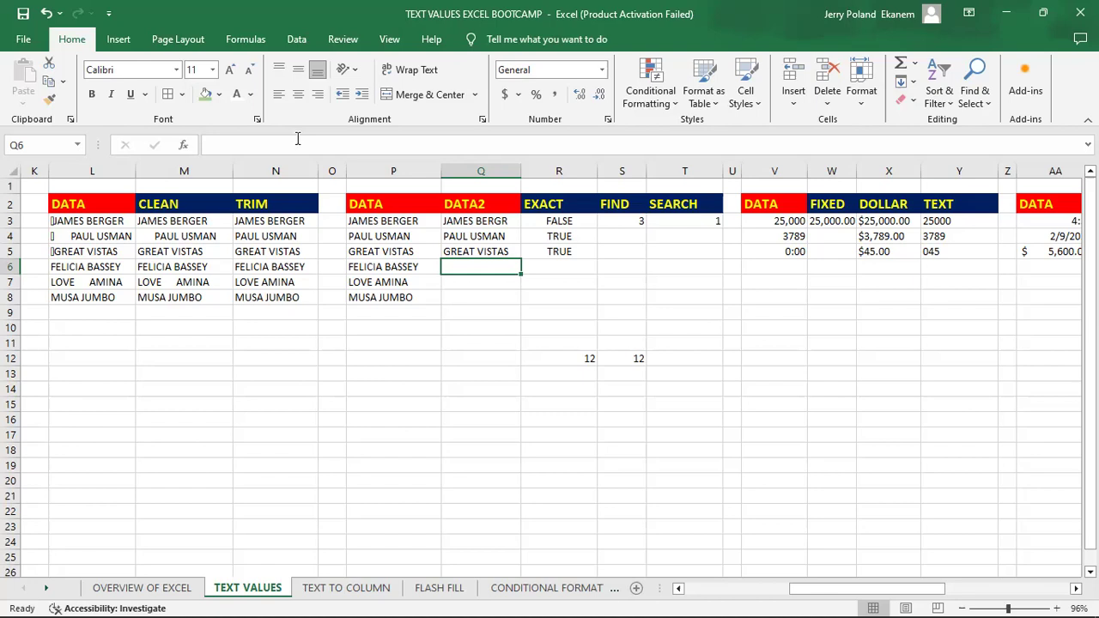
pyautogui.click(638, 255)
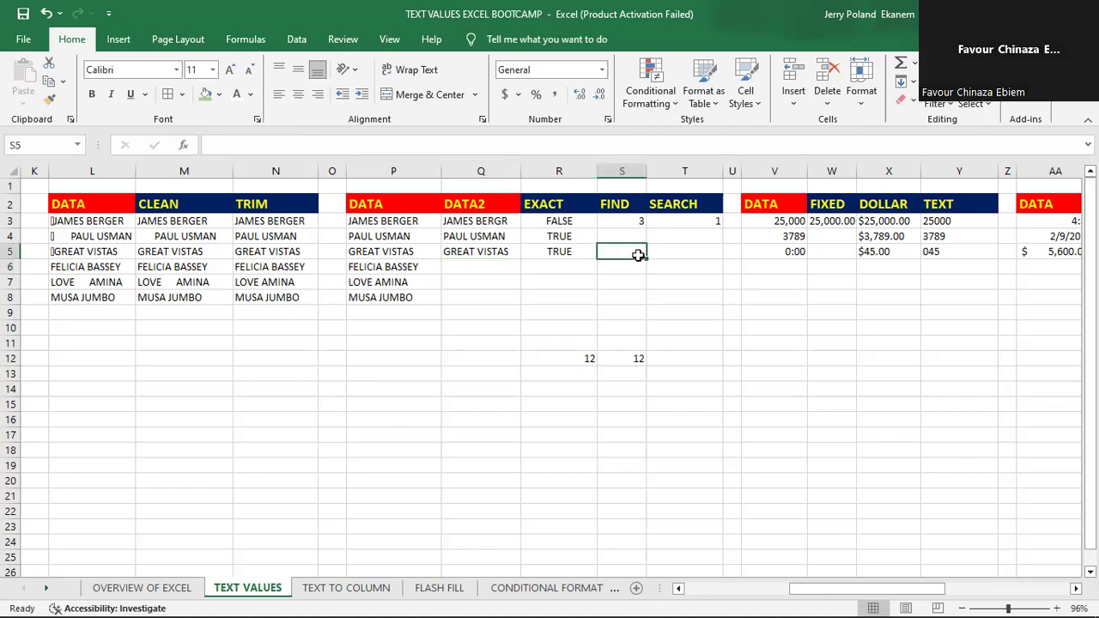